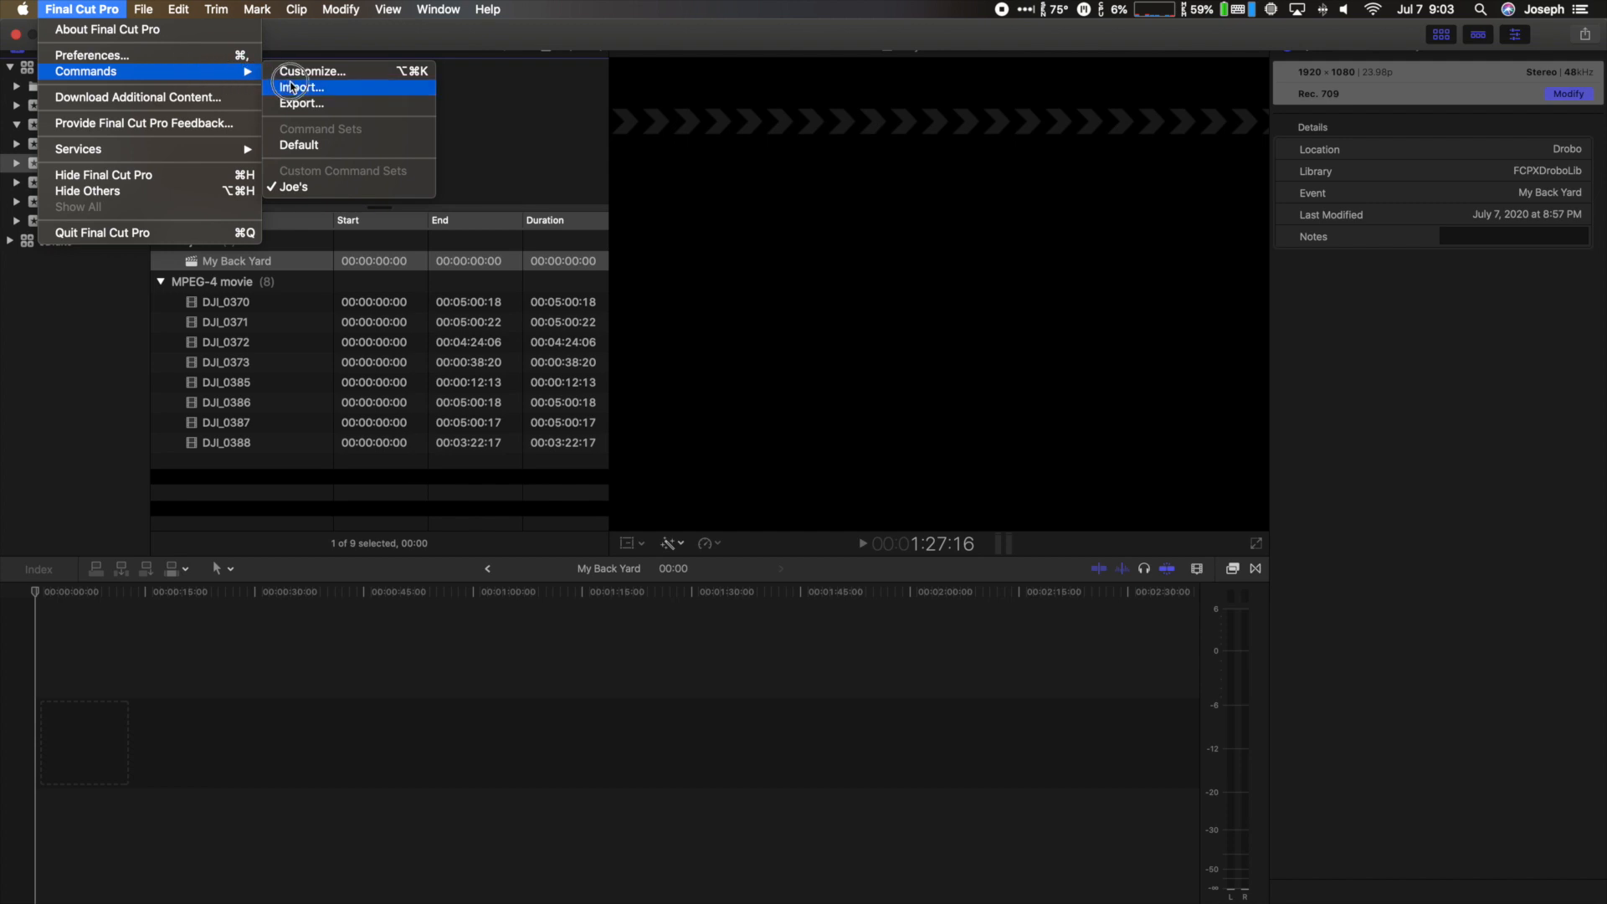
# Open the Command Editor to view the keyboard shortcut assignments and close it again
pyautogui.click(314, 75)
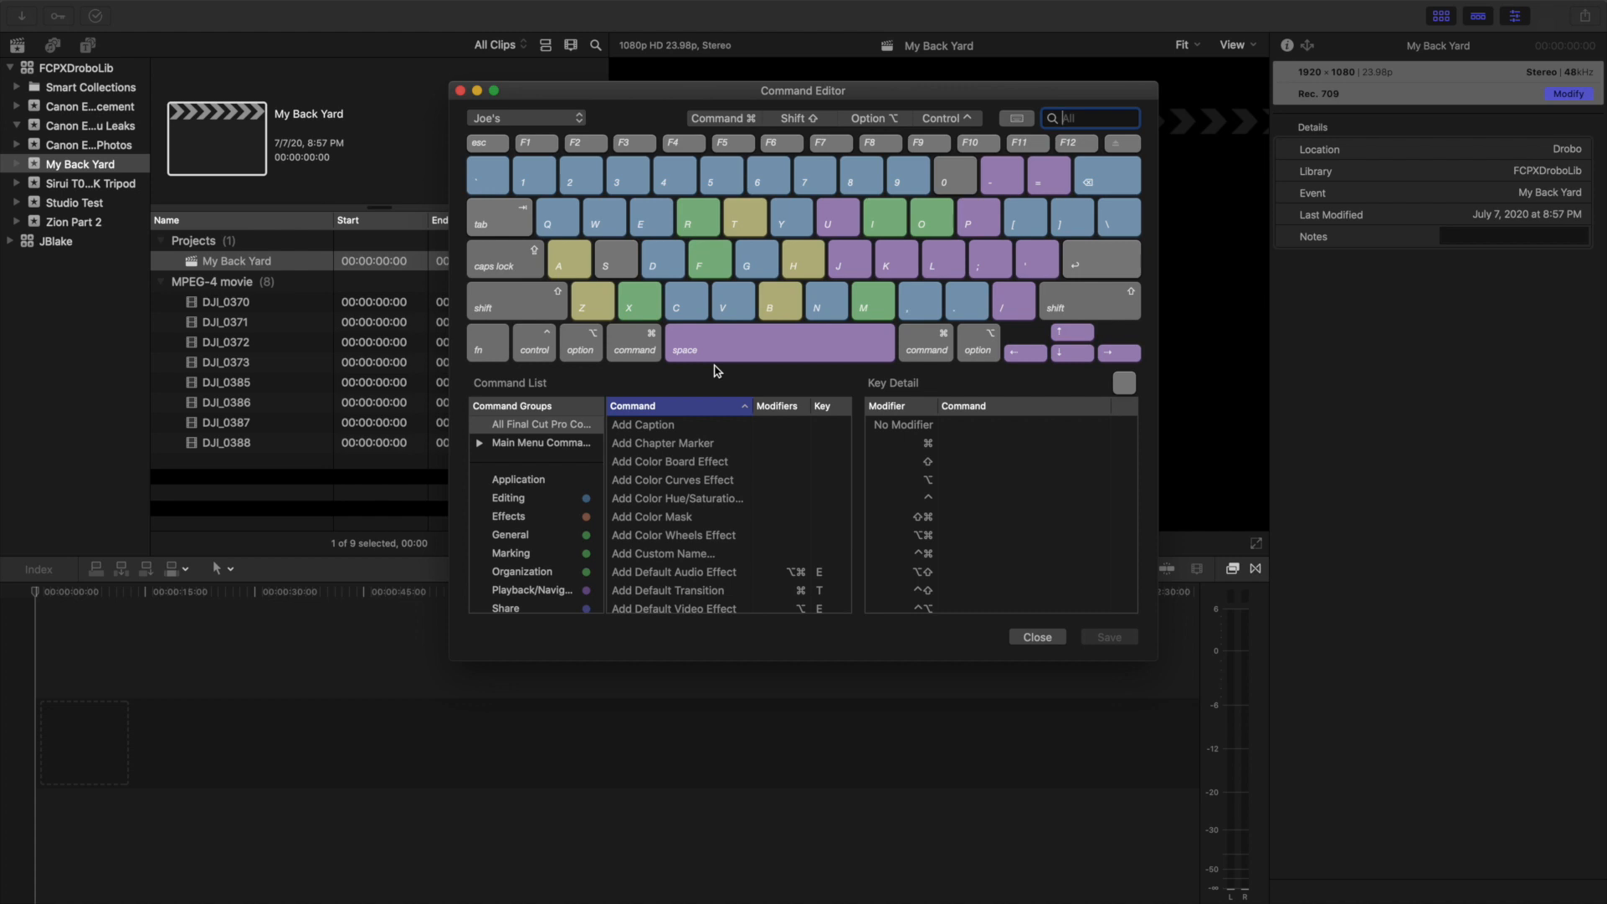
pyautogui.click(460, 92)
# Add the entire DJI_0370 clip from the browser to the start of the empty My Back Yard timeline
pyautogui.click(234, 310)
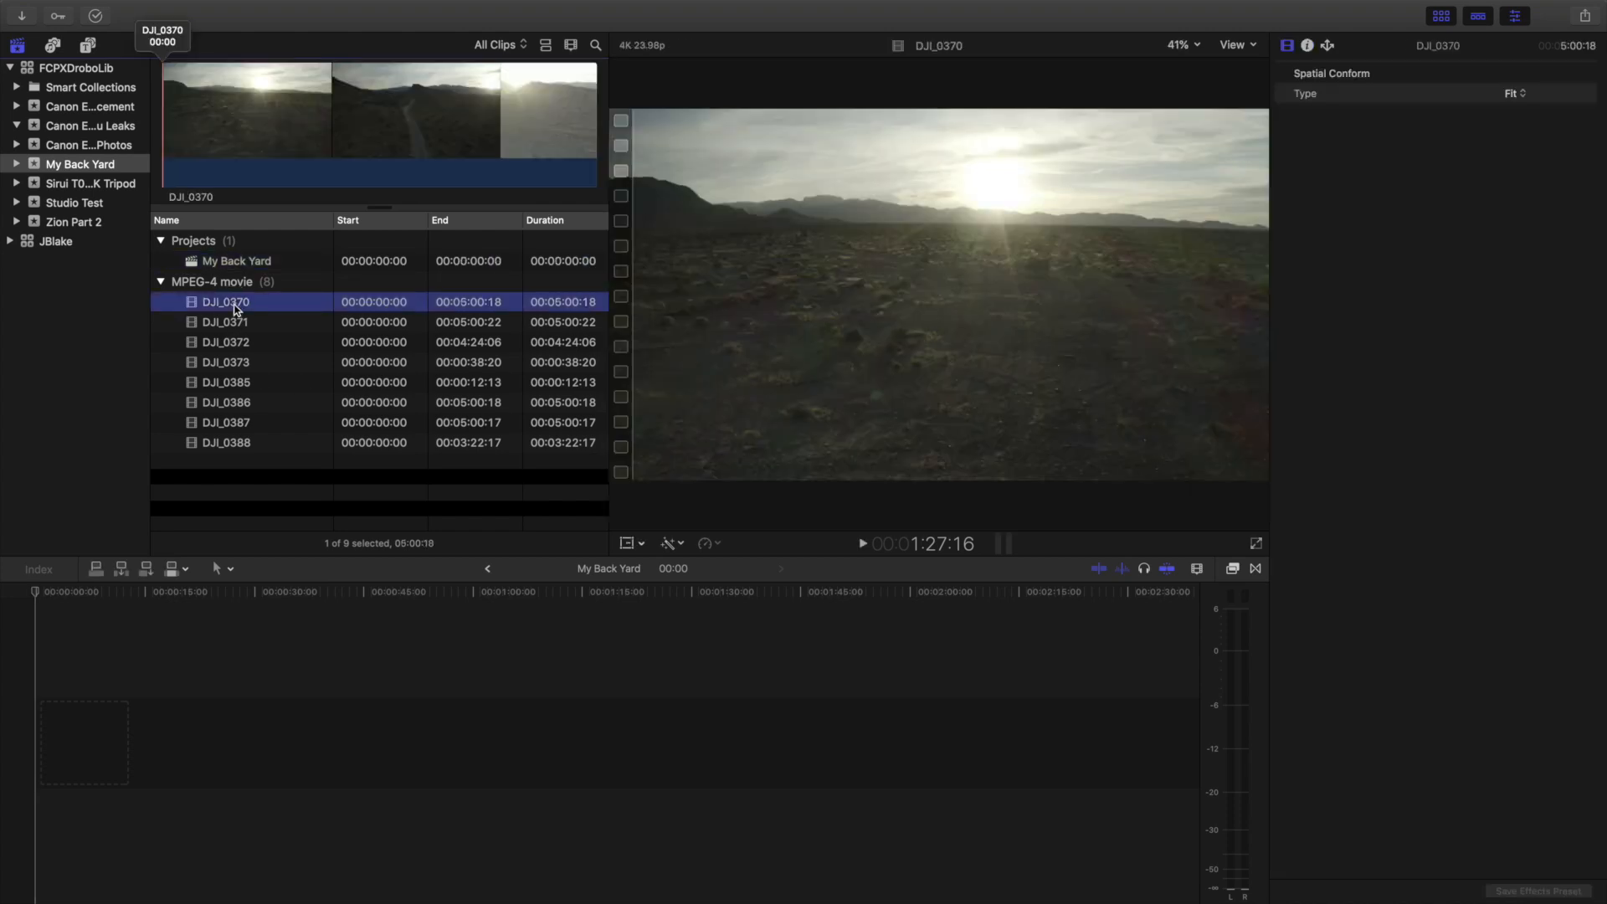
pyautogui.click(168, 136)
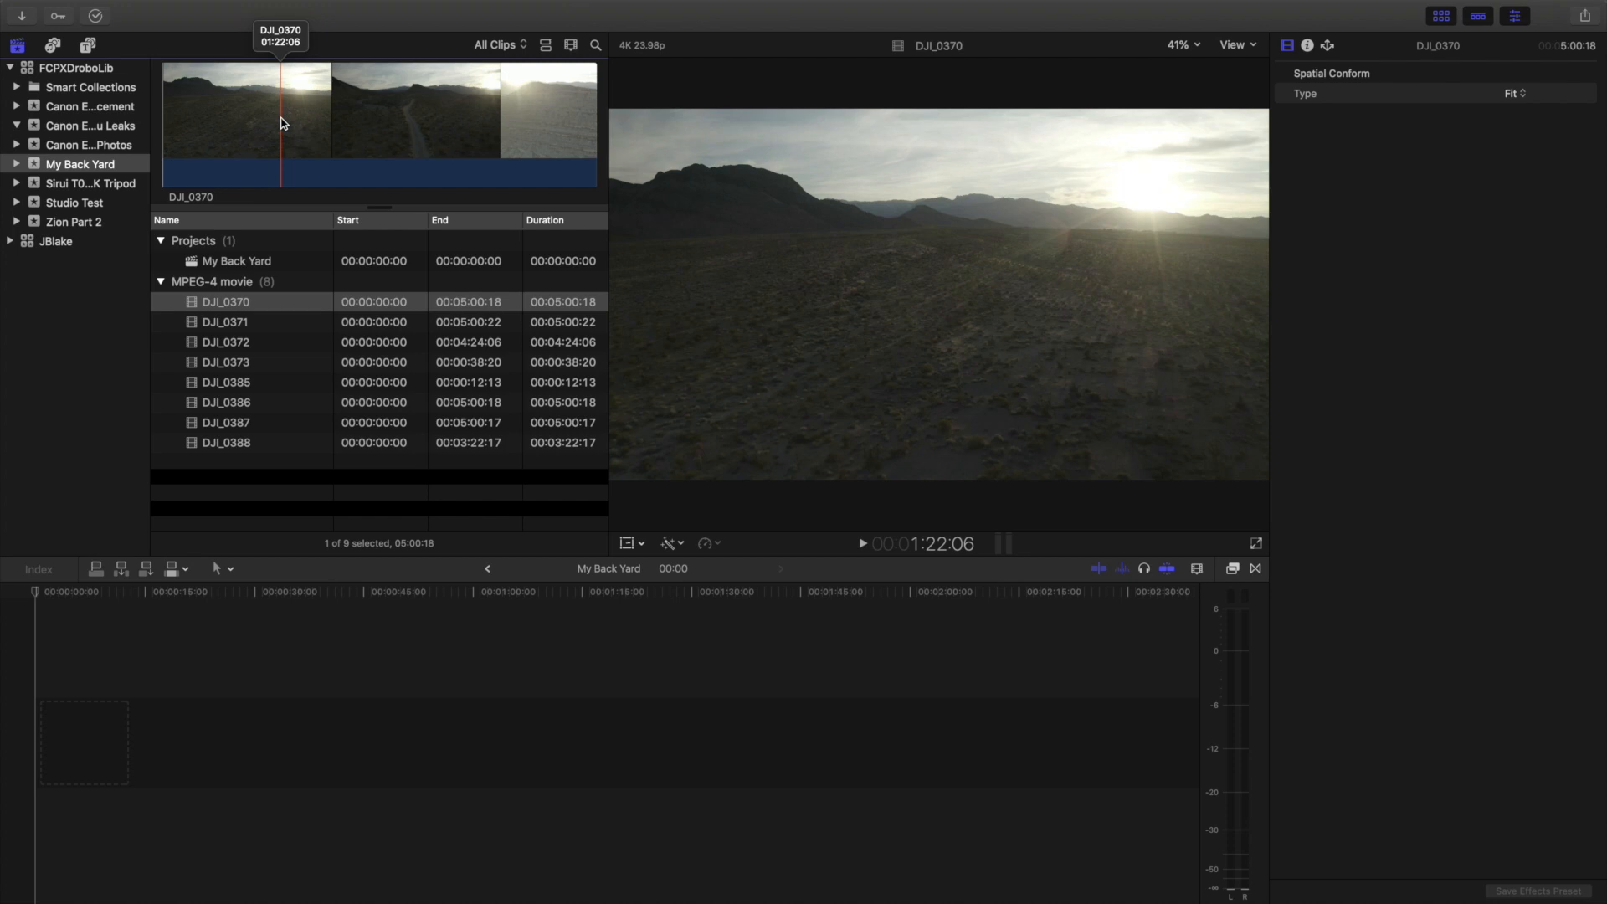
pyautogui.click(233, 306)
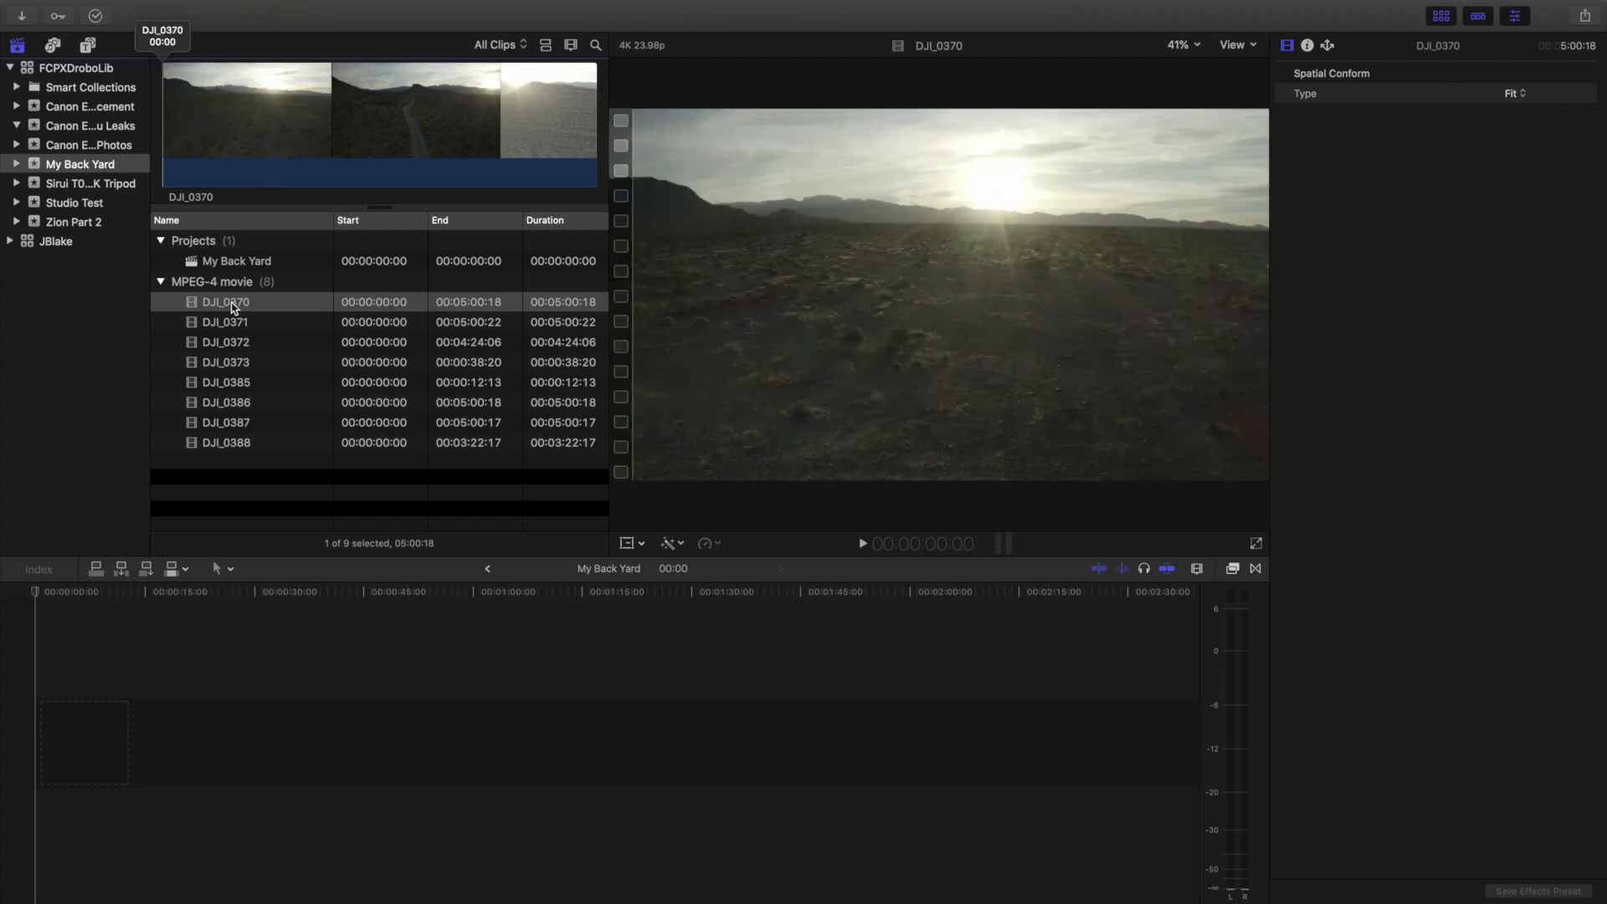
pyautogui.click(253, 305)
pyautogui.moveTo(239, 310); pyautogui.dragTo(53, 740)
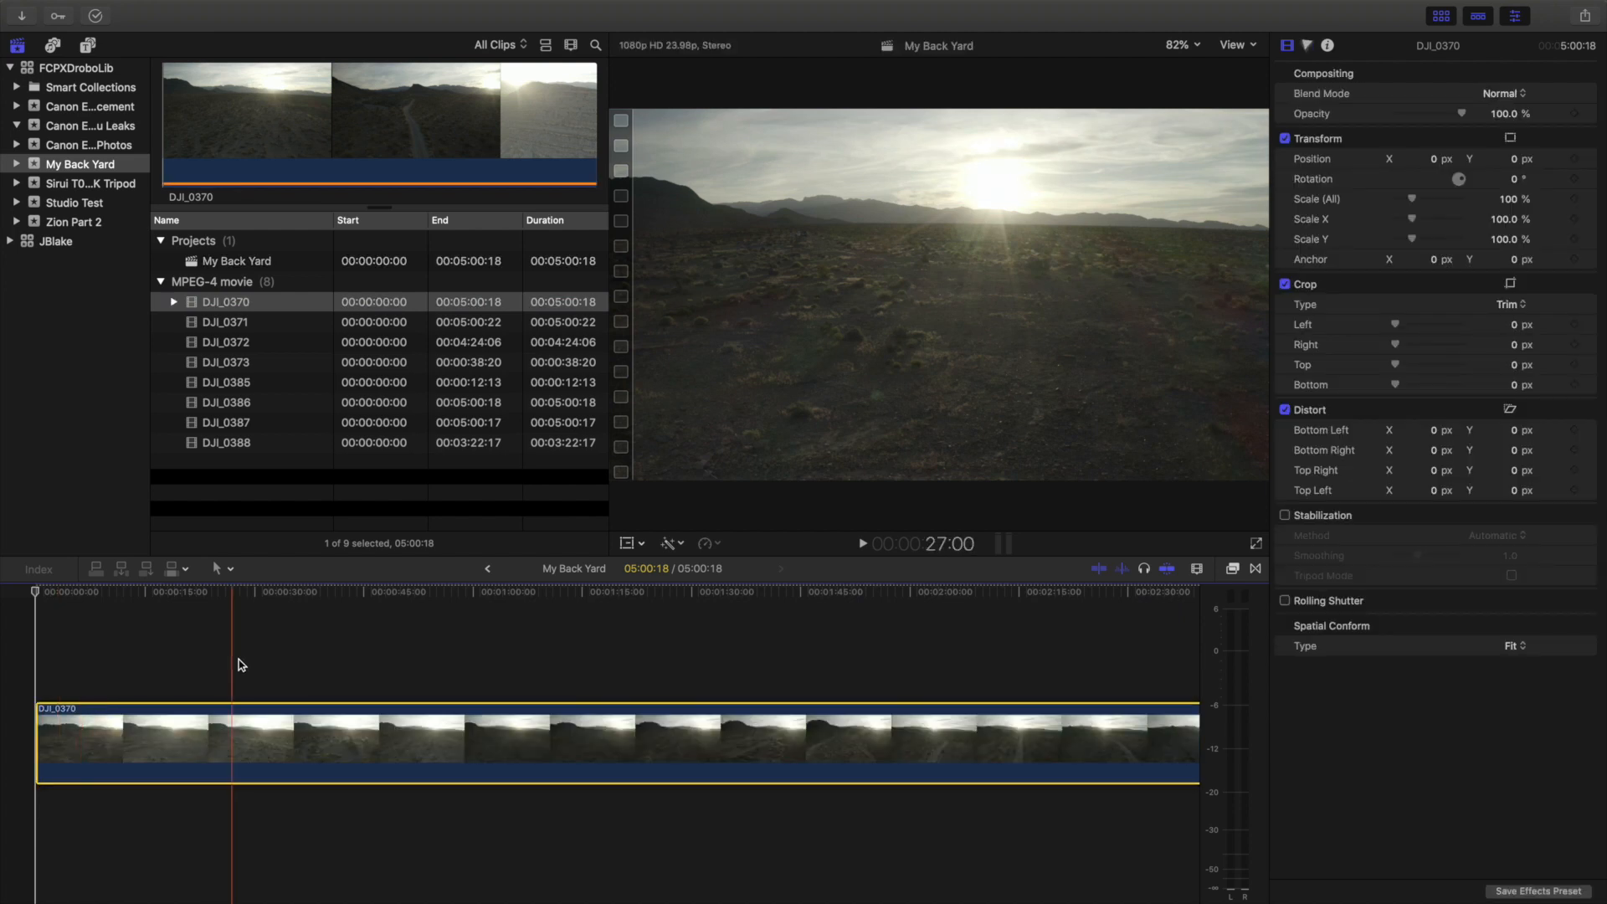
# Cut the timeline clip with the Blade tool at about 0:54 and 1:25, and delete the middle segment
pyautogui.click(236, 570)
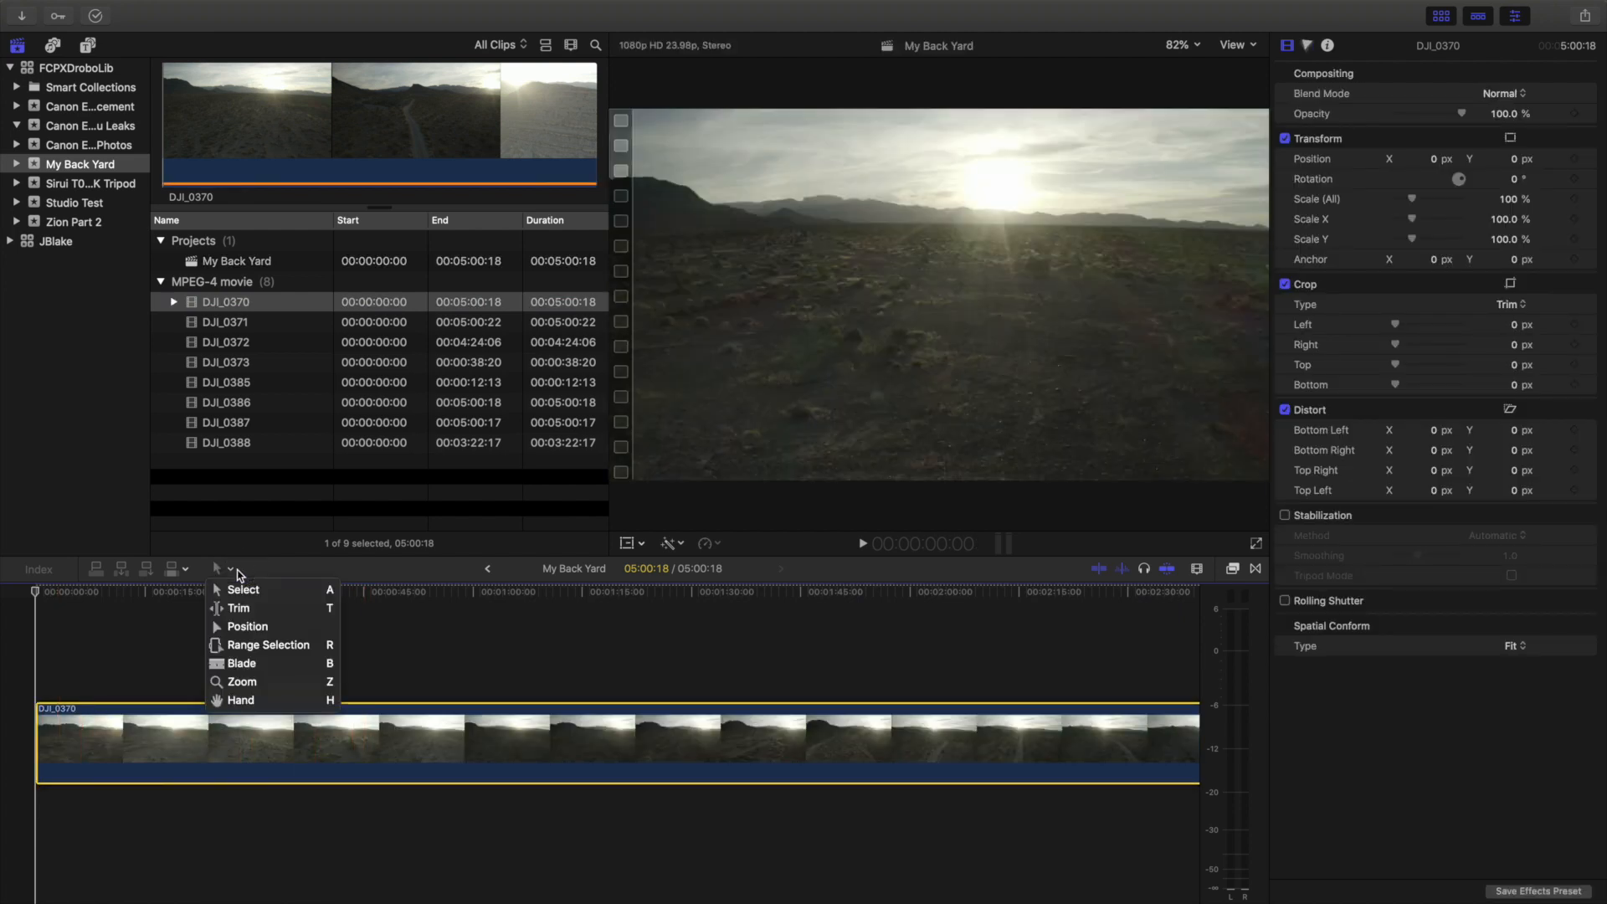
pyautogui.click(273, 663)
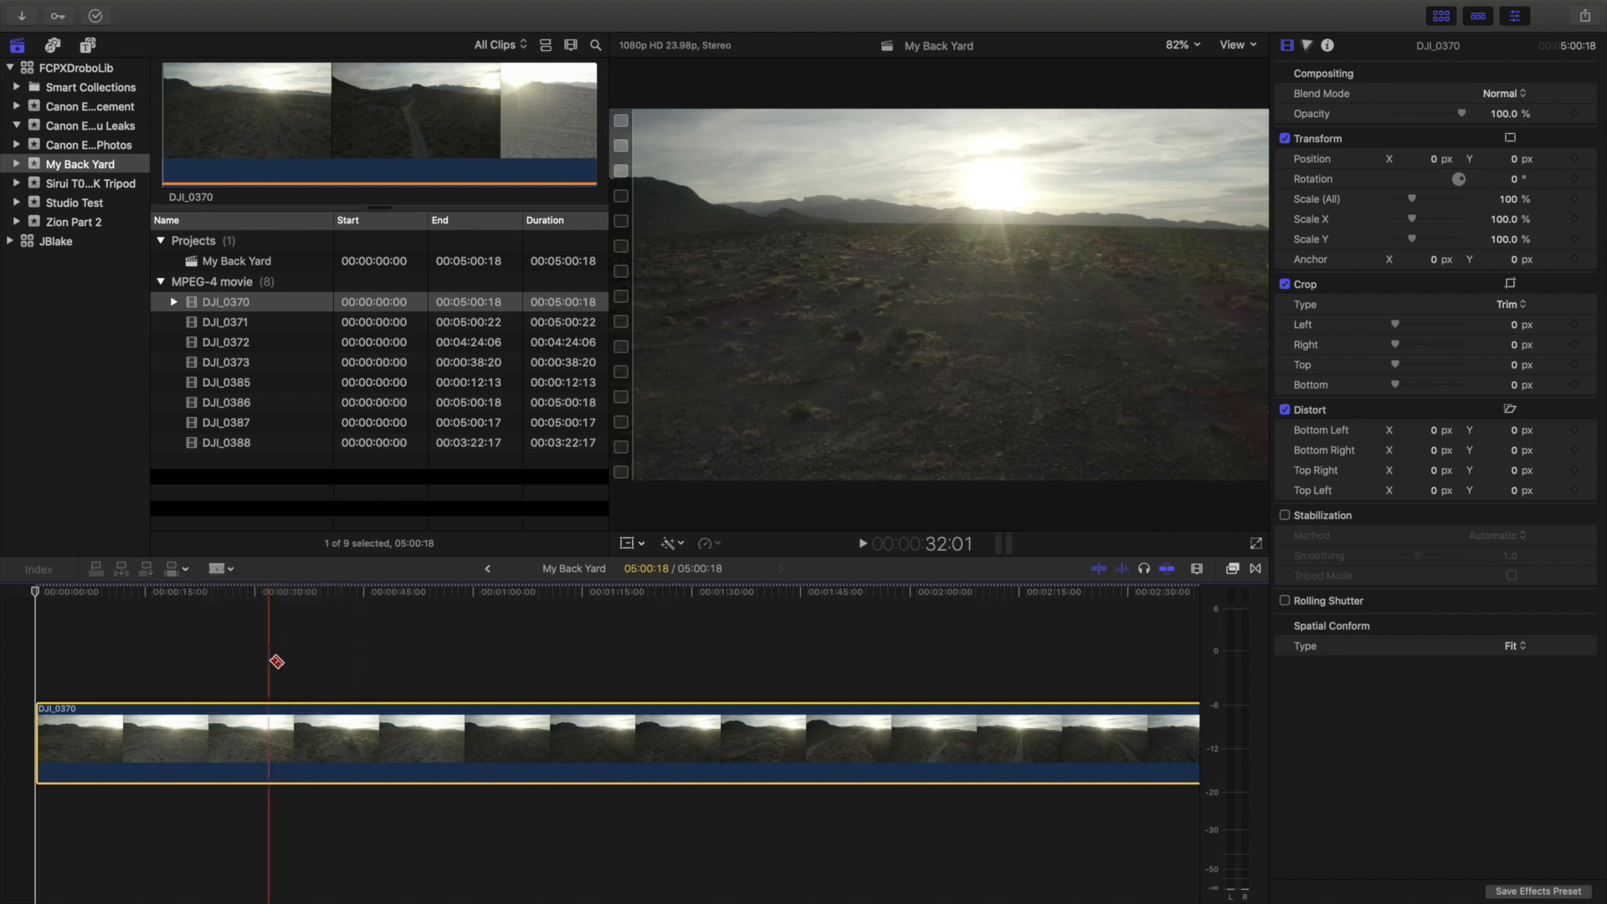
pyautogui.click(428, 748)
pyautogui.click(659, 748)
pyautogui.press('a')
pyautogui.click(565, 736)
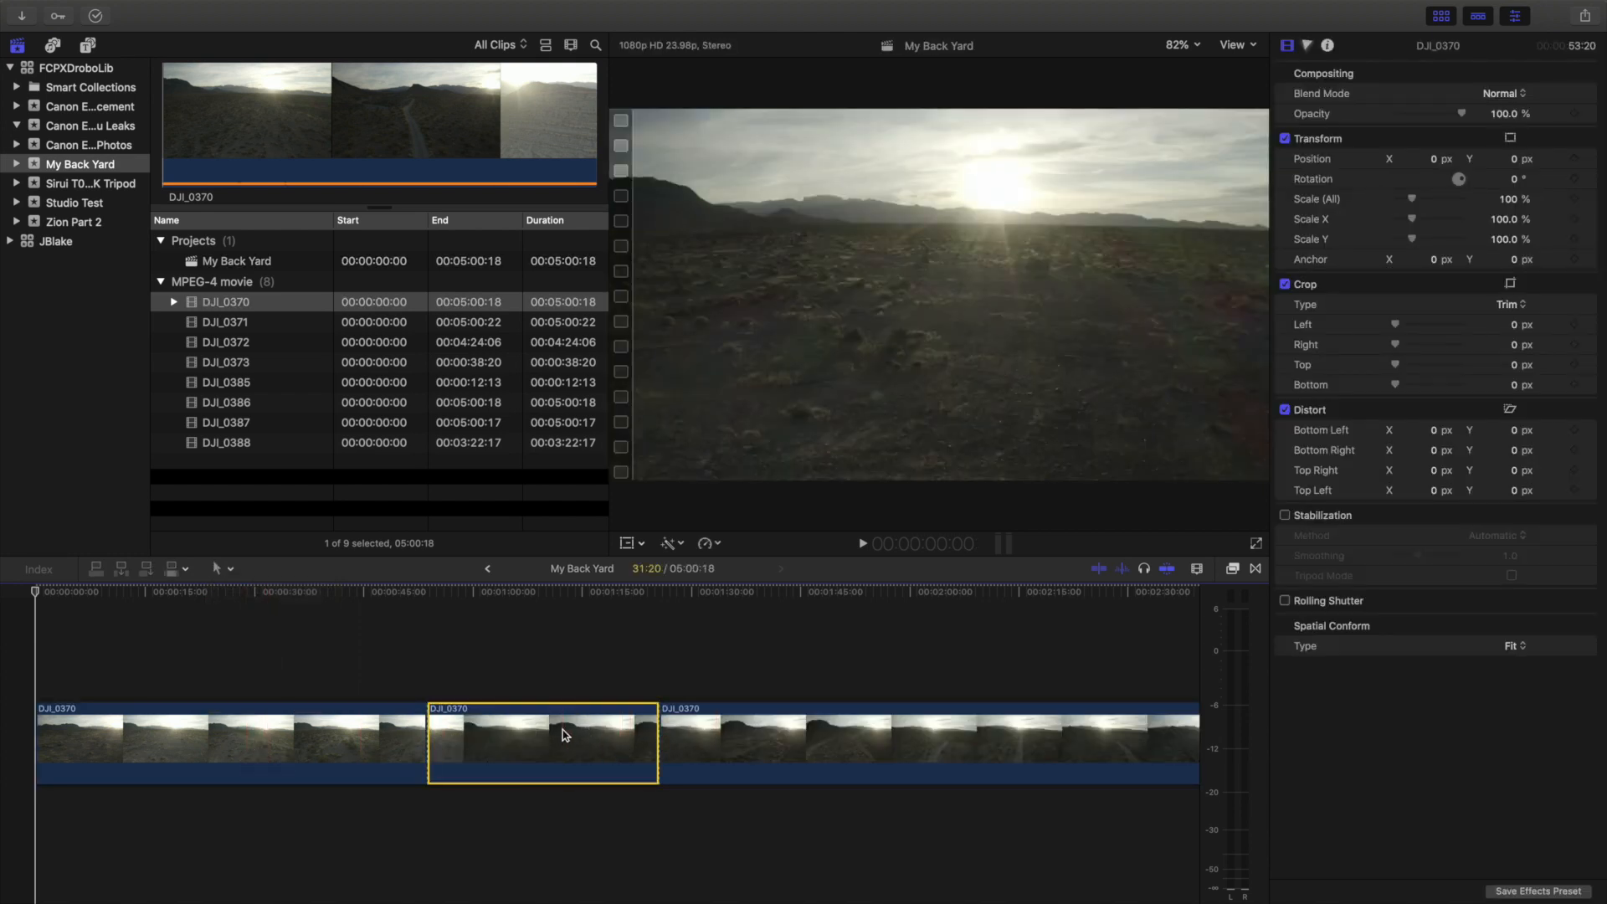
pyautogui.press('Delete')
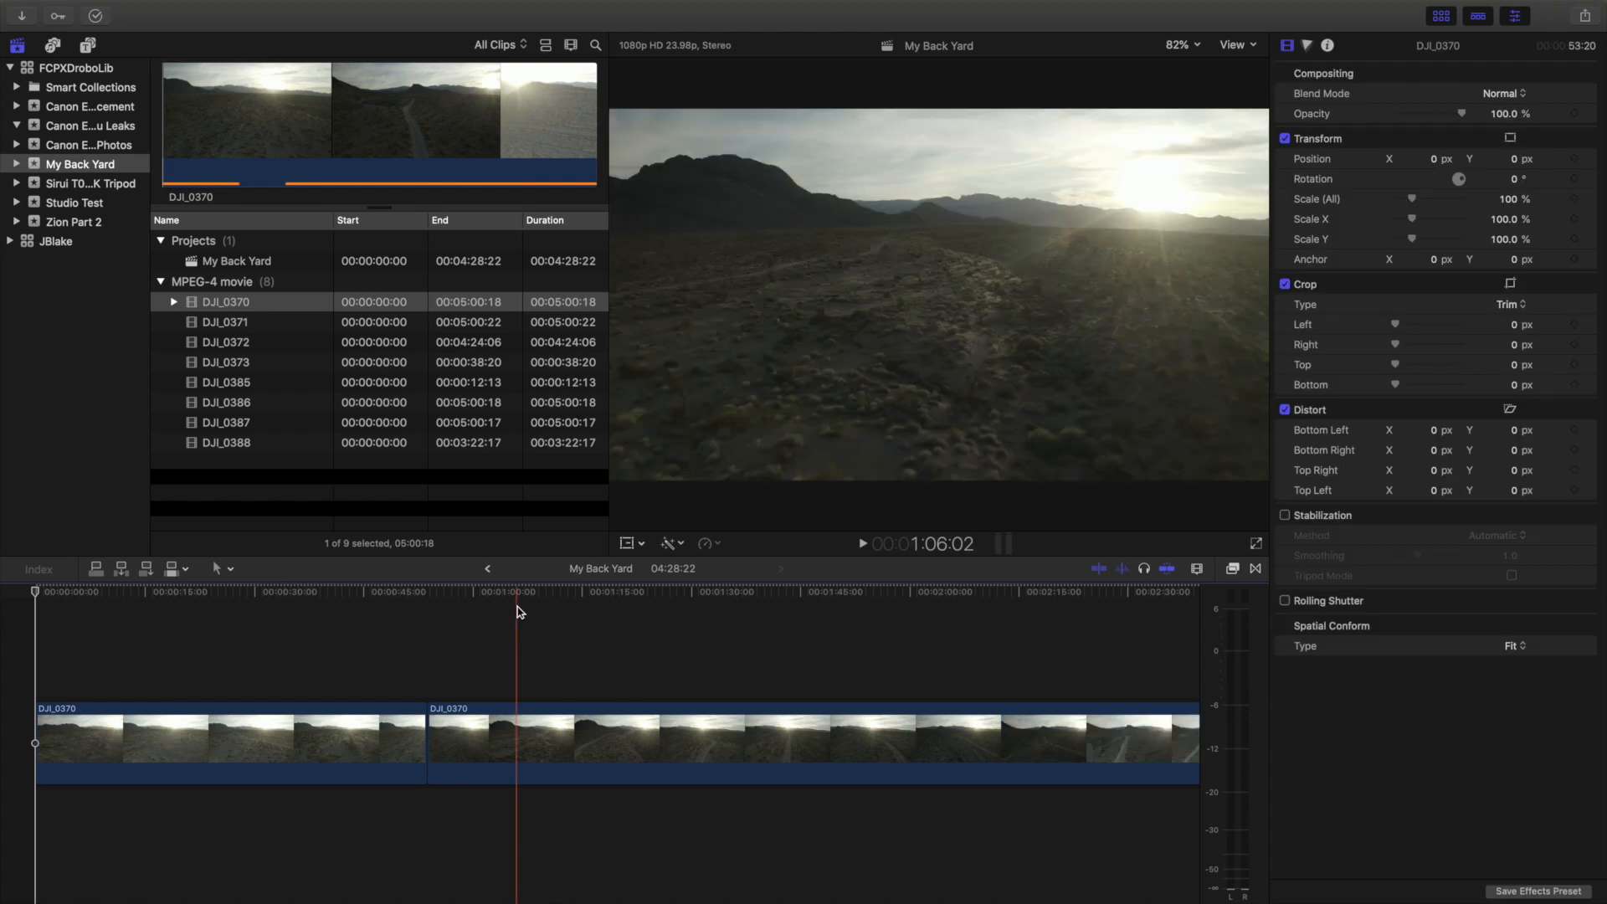
# Undo the segment deletion, both blade cuts and the placement of DJI_0370 in the timeline
pyautogui.press('super+z')
pyautogui.press('super+z')
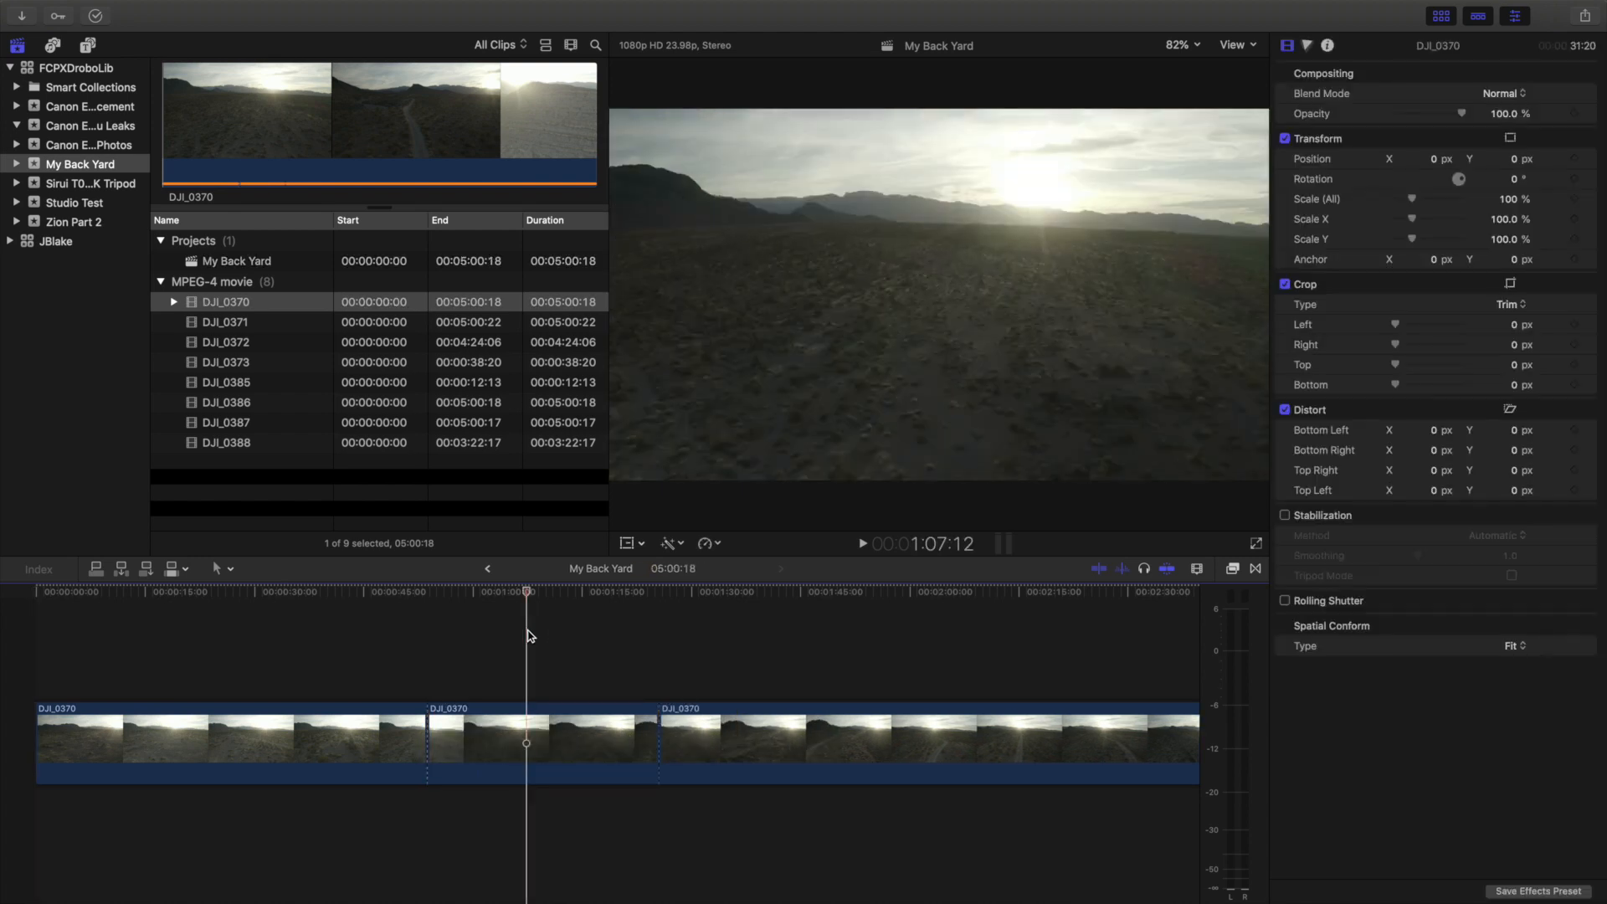
pyautogui.press('super+z')
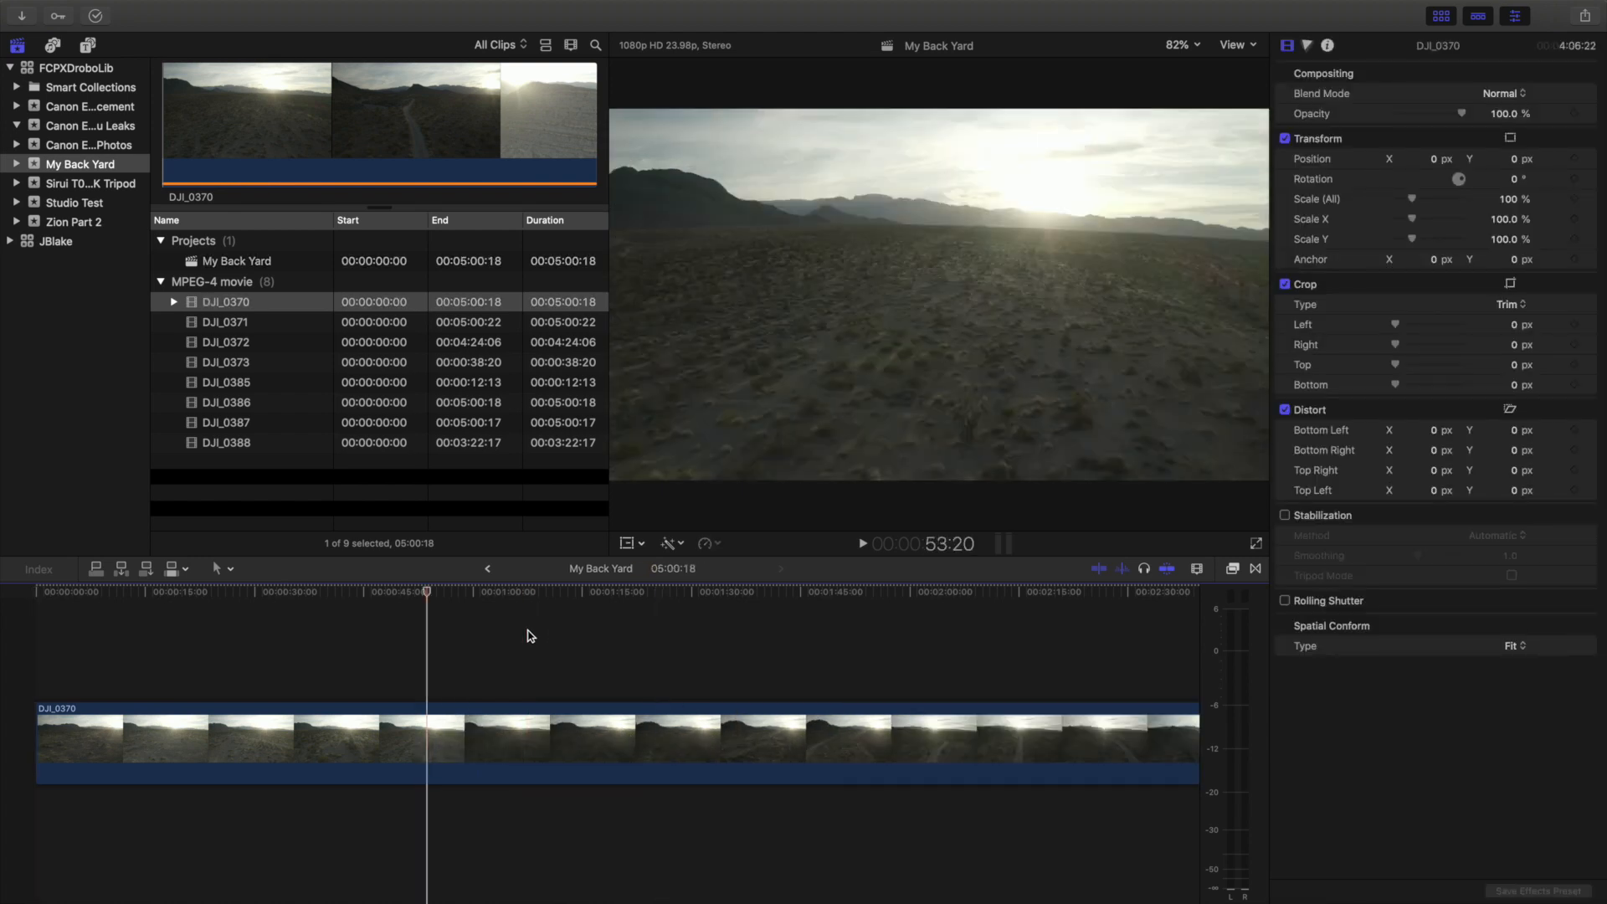
pyautogui.click(445, 642)
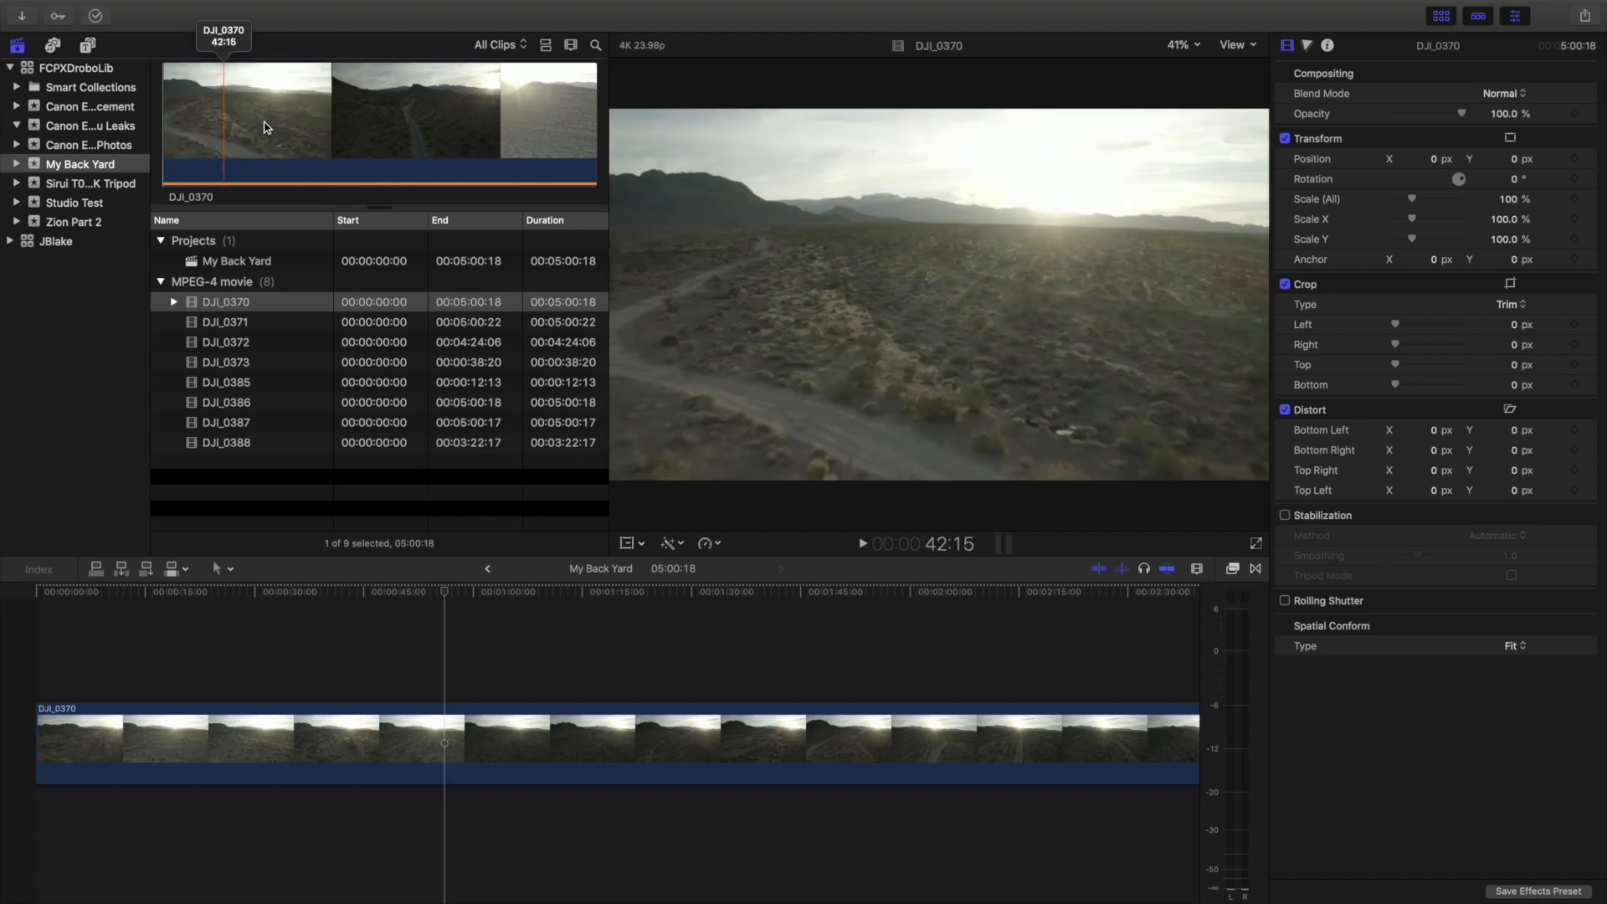
pyautogui.press('super+z')
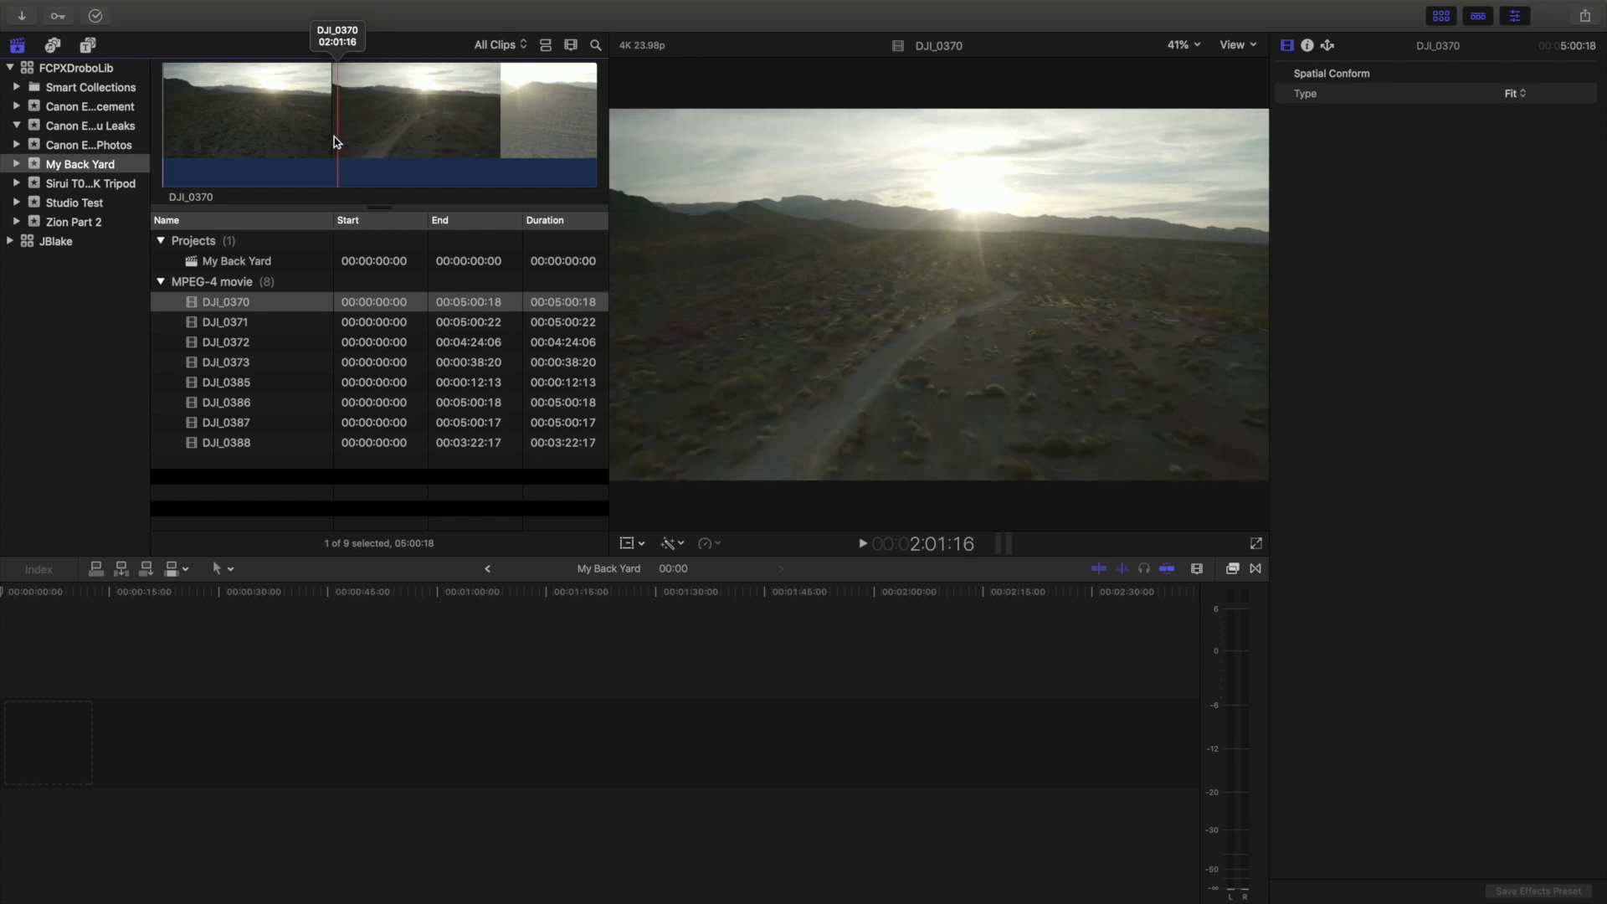
# Play the DJI_0370 browser clip from about 2:01 to 2:05 to find a suitable starting point
pyautogui.click(334, 140)
pyautogui.press('space')
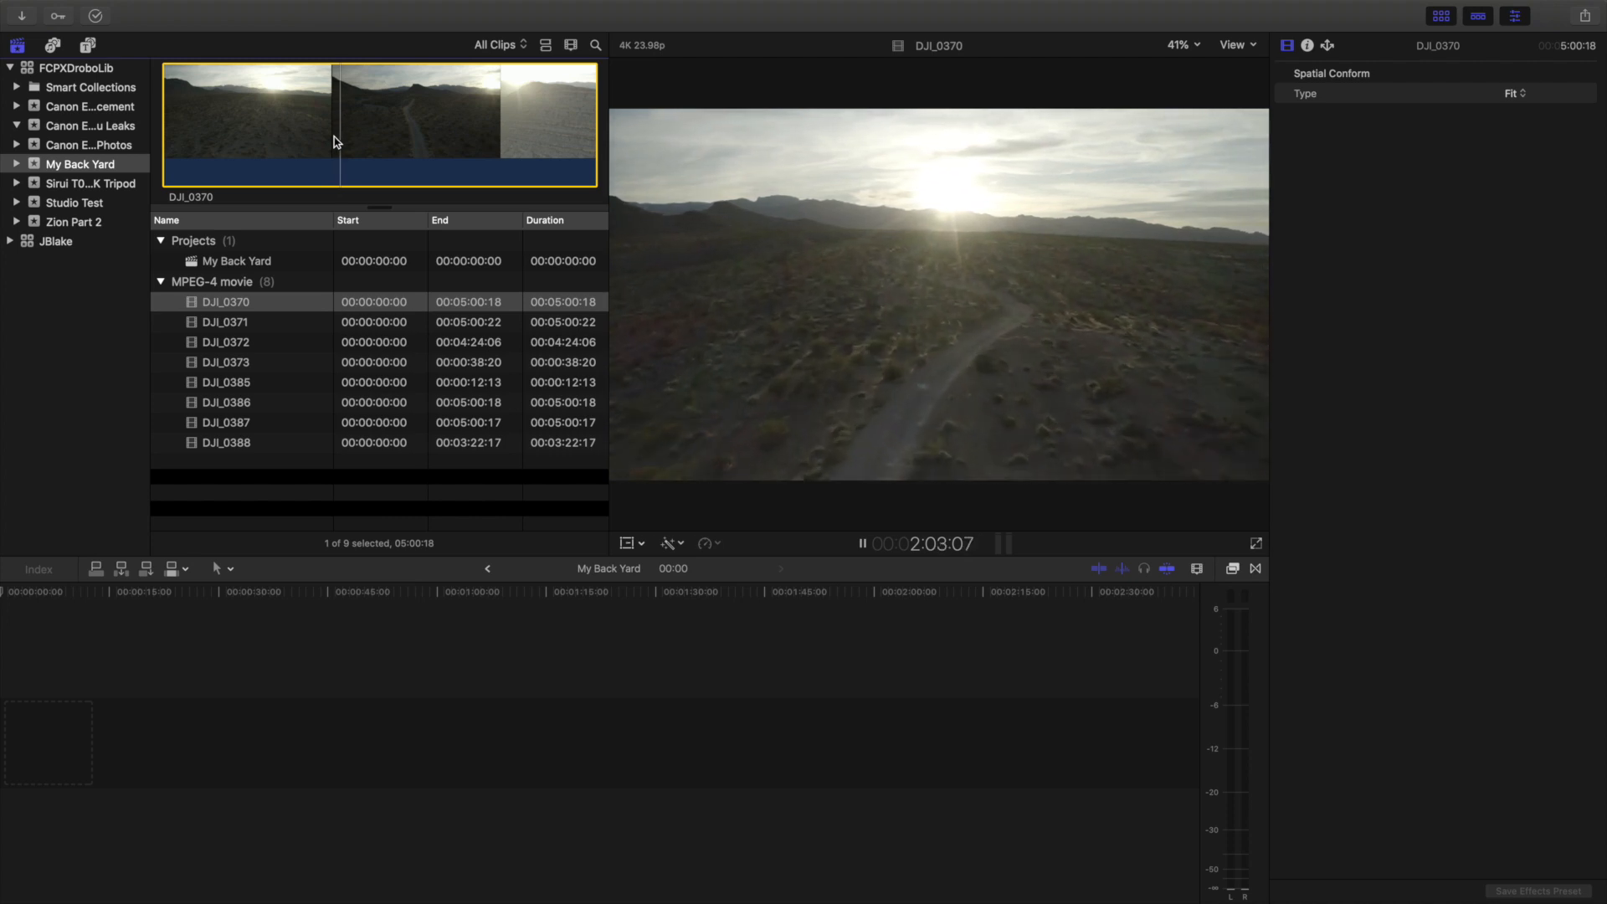
pyautogui.press('space')
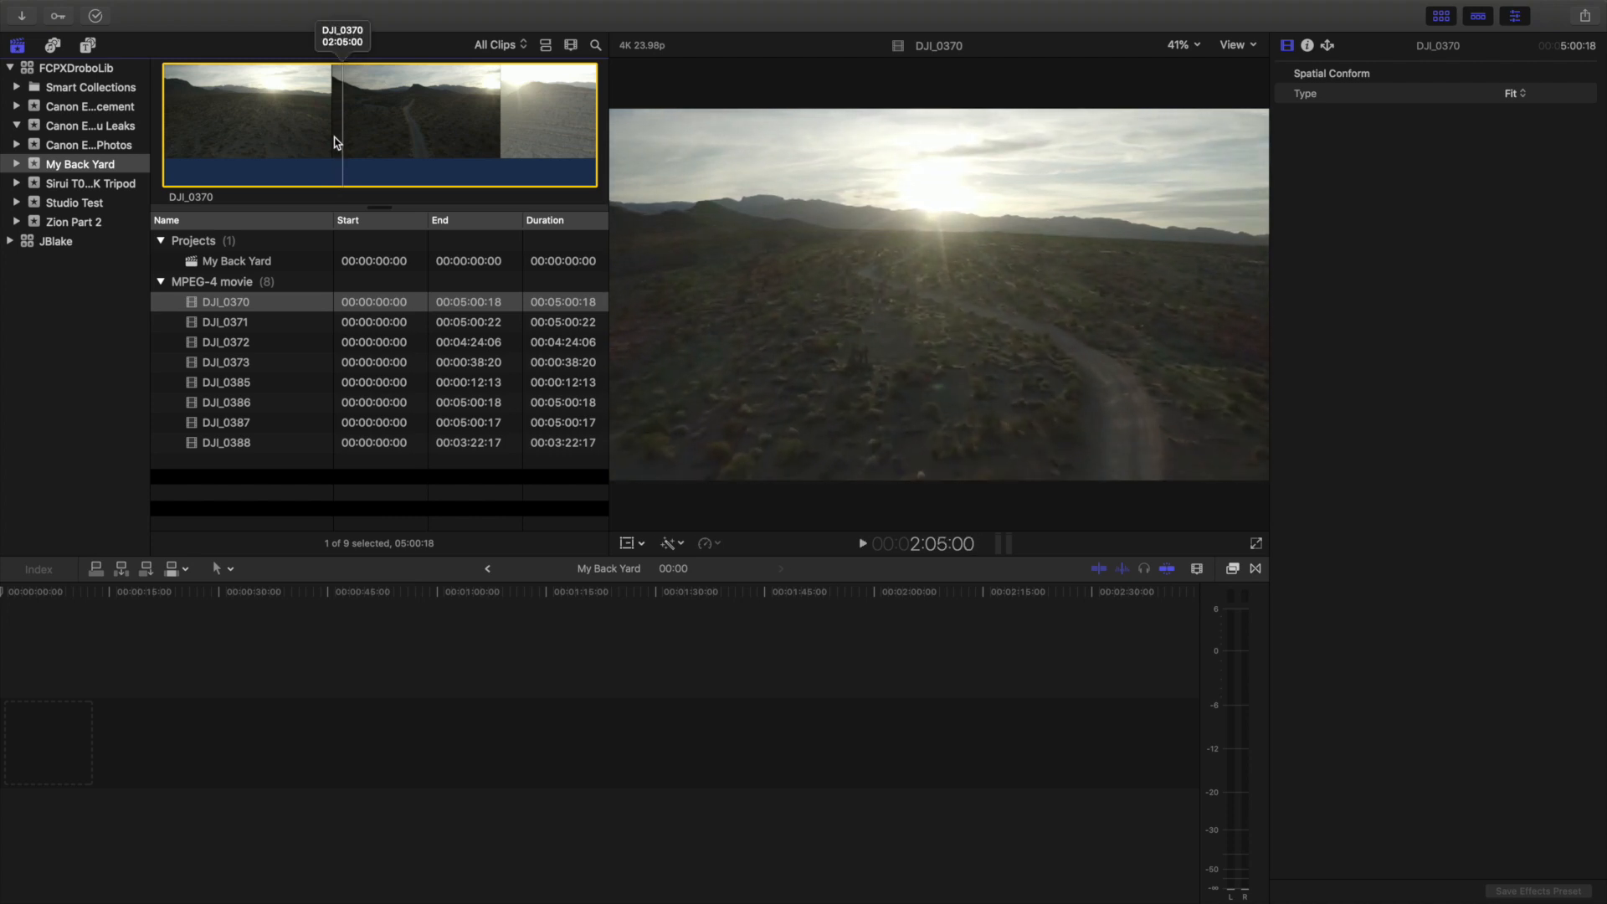
pyautogui.press('space')
pyautogui.press('space')
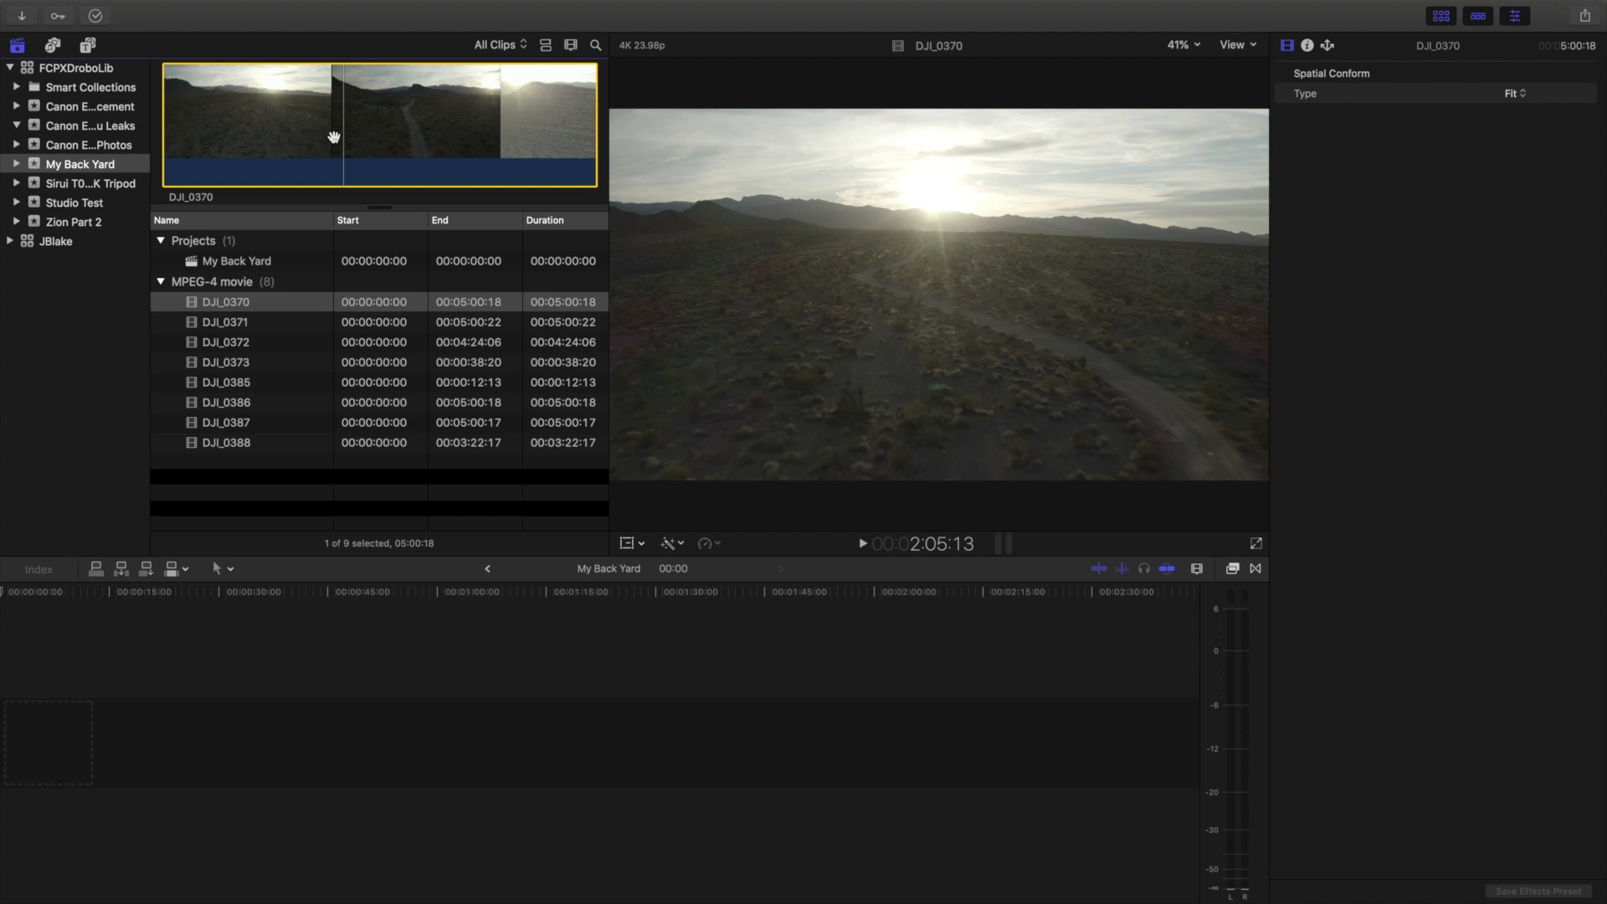
# Set the viewer's playback quality to Better Performance
pyautogui.click(1236, 45)
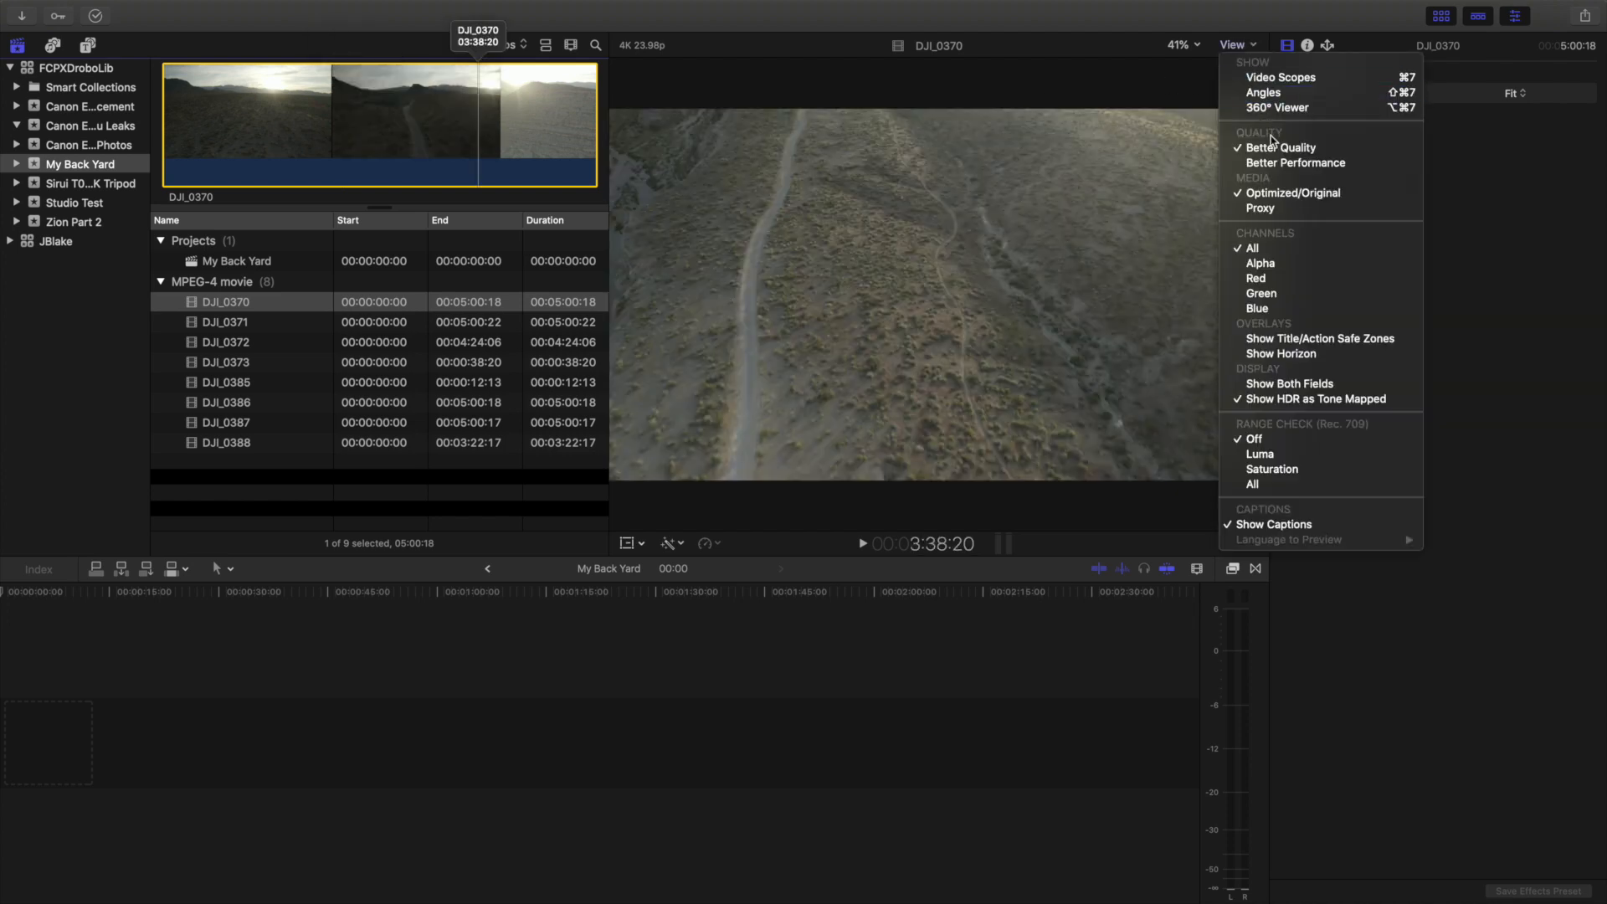
pyautogui.click(1296, 162)
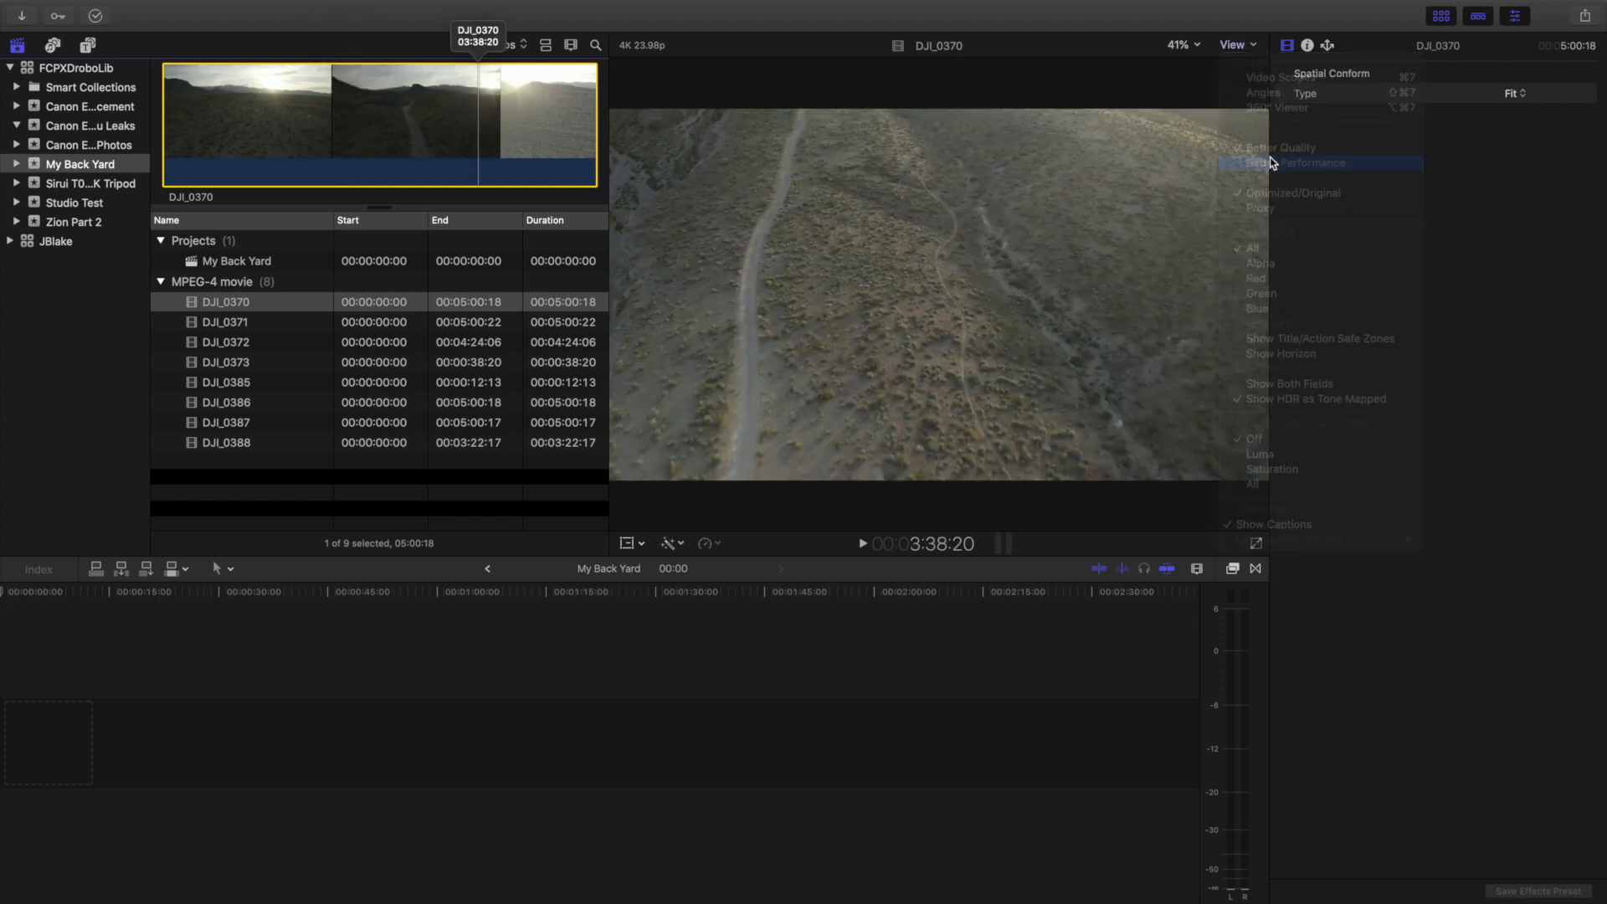
# Step frame by frame through the DJI_0370 browser clip and mark an in point at 02:05:03
pyautogui.click(398, 123)
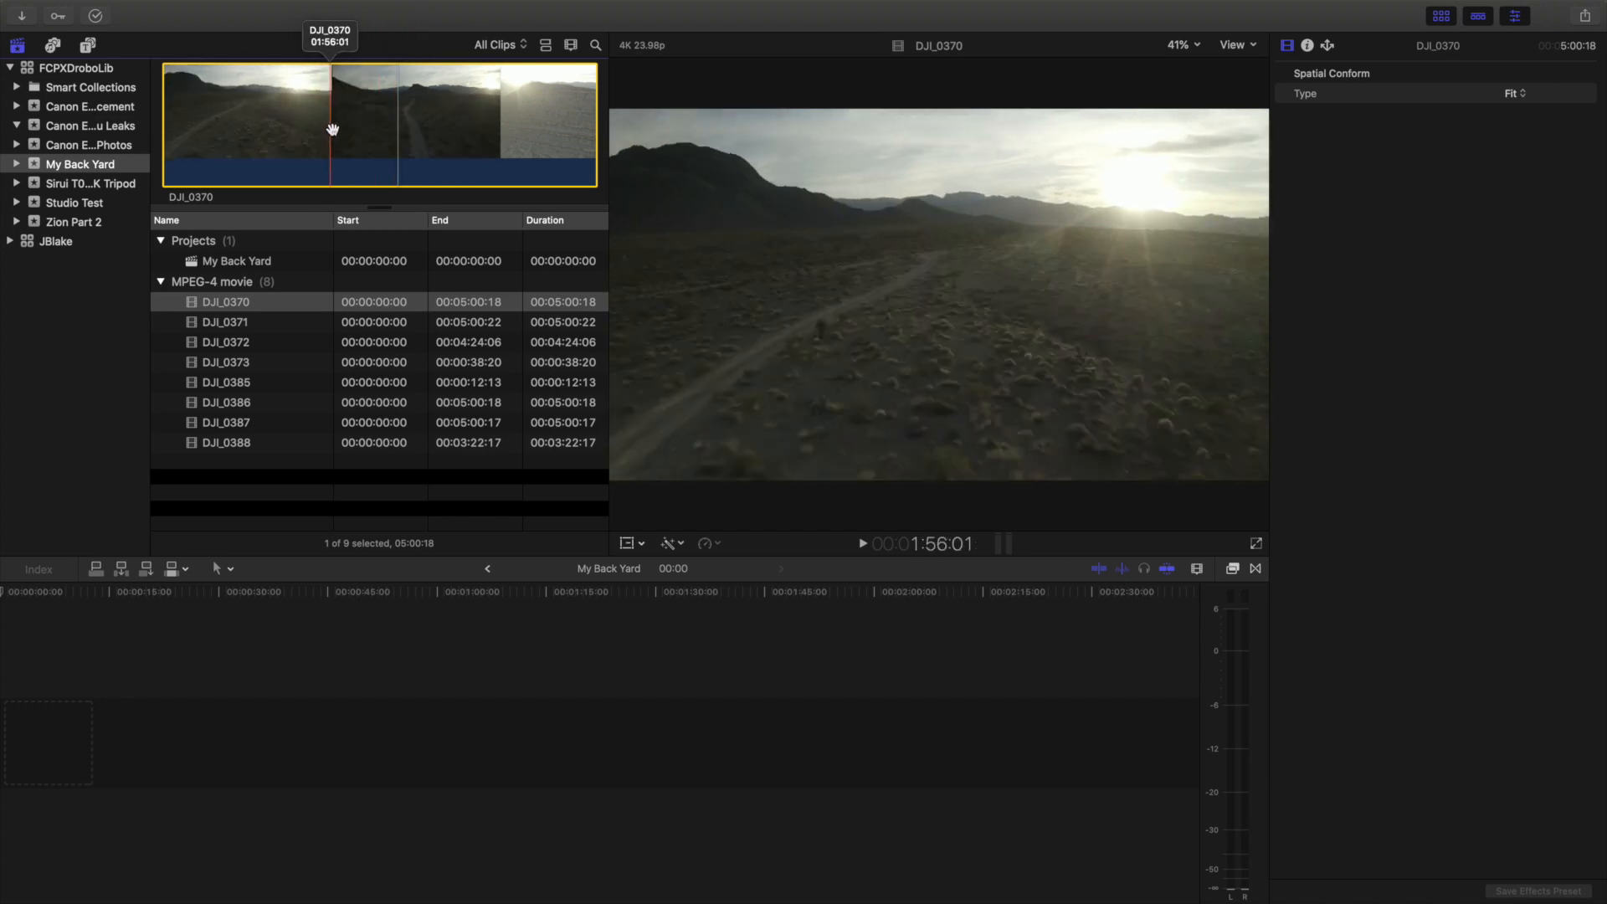
pyautogui.click(340, 131)
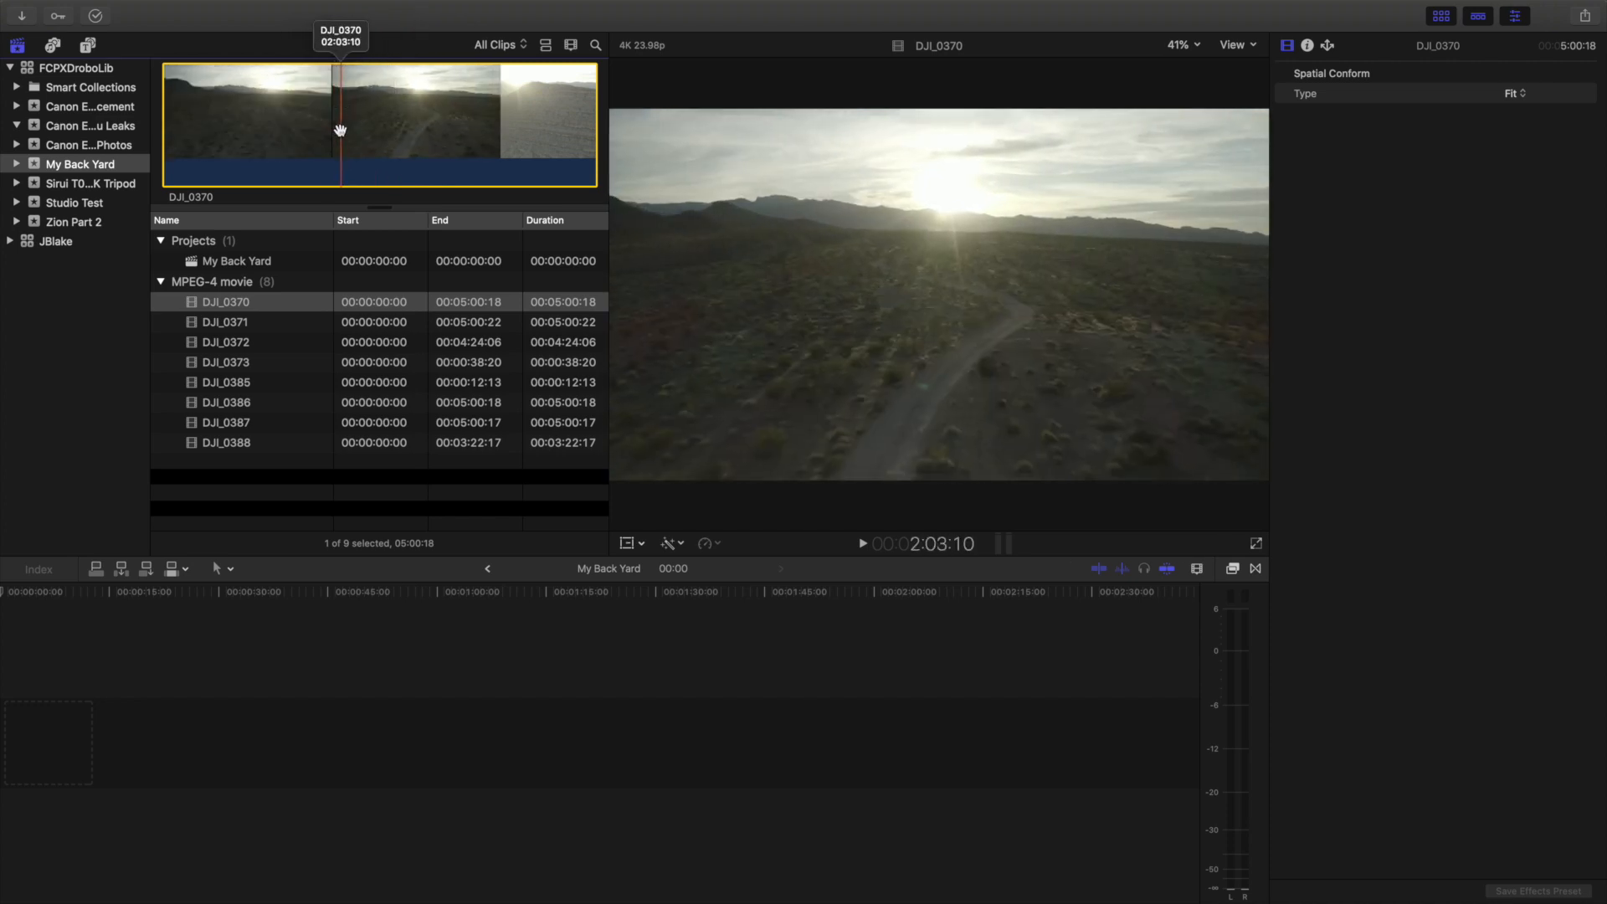
pyautogui.press('Right')
pyautogui.press('Right')
pyautogui.press('Right')
pyautogui.press('Right')
pyautogui.press('Right')
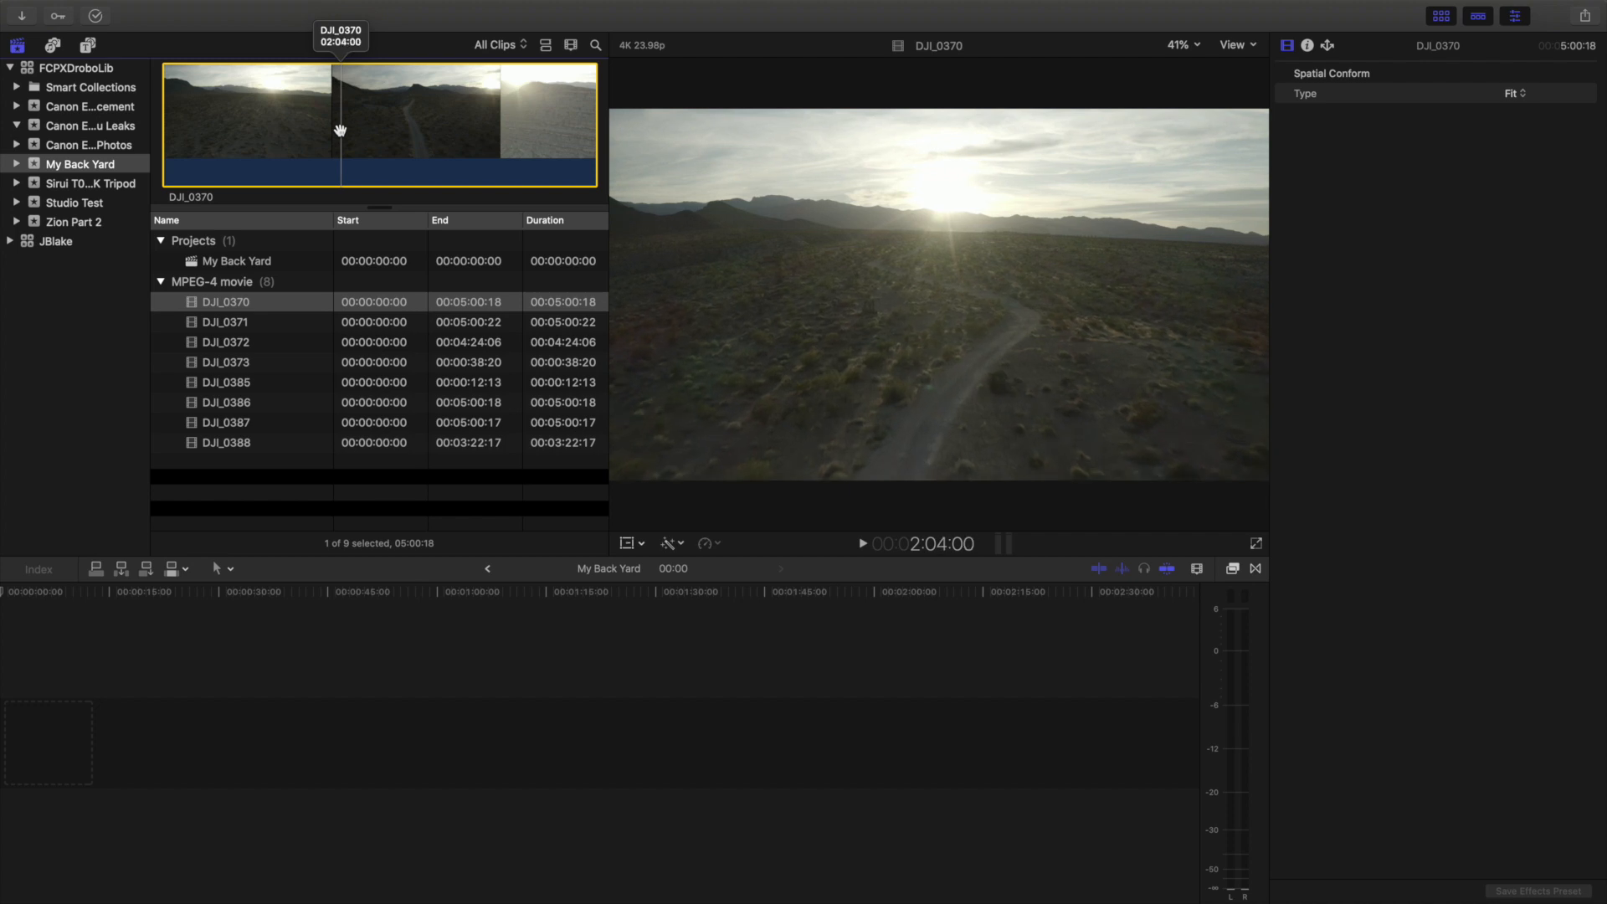
pyautogui.press('Right')
pyautogui.press('Right')
pyautogui.press('Right')
pyautogui.press('Right')
pyautogui.press('Right')
pyautogui.press('Right')
pyautogui.press('Right')
pyautogui.press('Right')
pyautogui.press('Right')
pyautogui.press('Right')
pyautogui.press('Right')
pyautogui.press('Right')
pyautogui.press('Right')
pyautogui.press('Right')
pyautogui.press('Right')
pyautogui.press('Right')
pyautogui.press('Right')
pyautogui.press('Right')
pyautogui.press('Right')
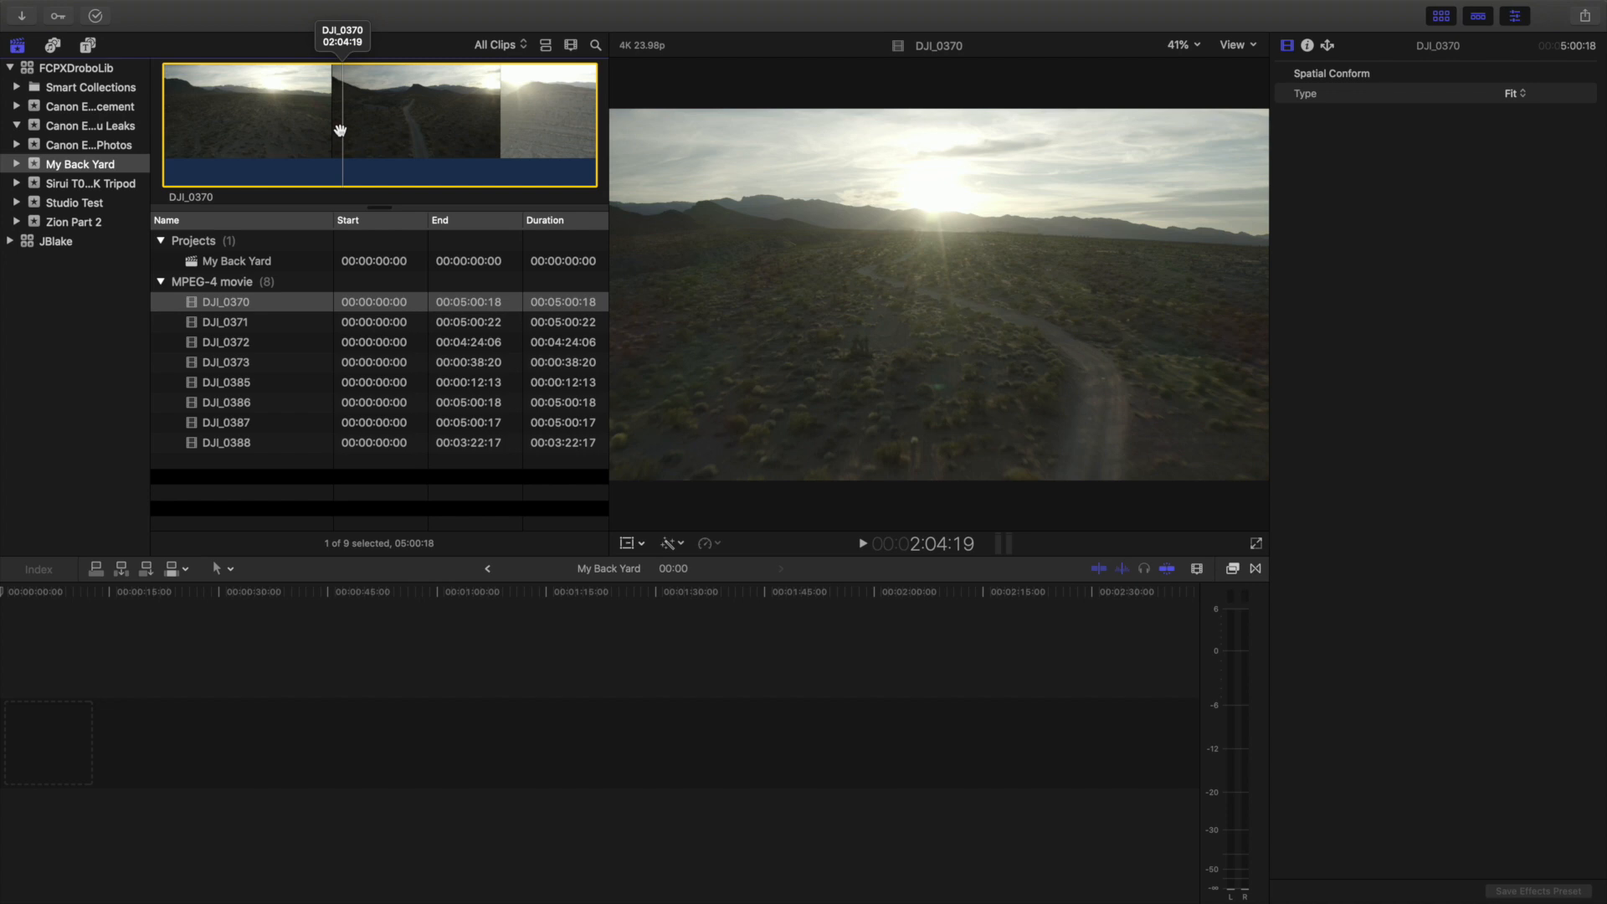
pyautogui.press('Right')
pyautogui.press('Right')
pyautogui.press('Right')
pyautogui.press('Right')
pyautogui.press('Right')
pyautogui.press('Right')
pyautogui.press('Right')
pyautogui.press('Right')
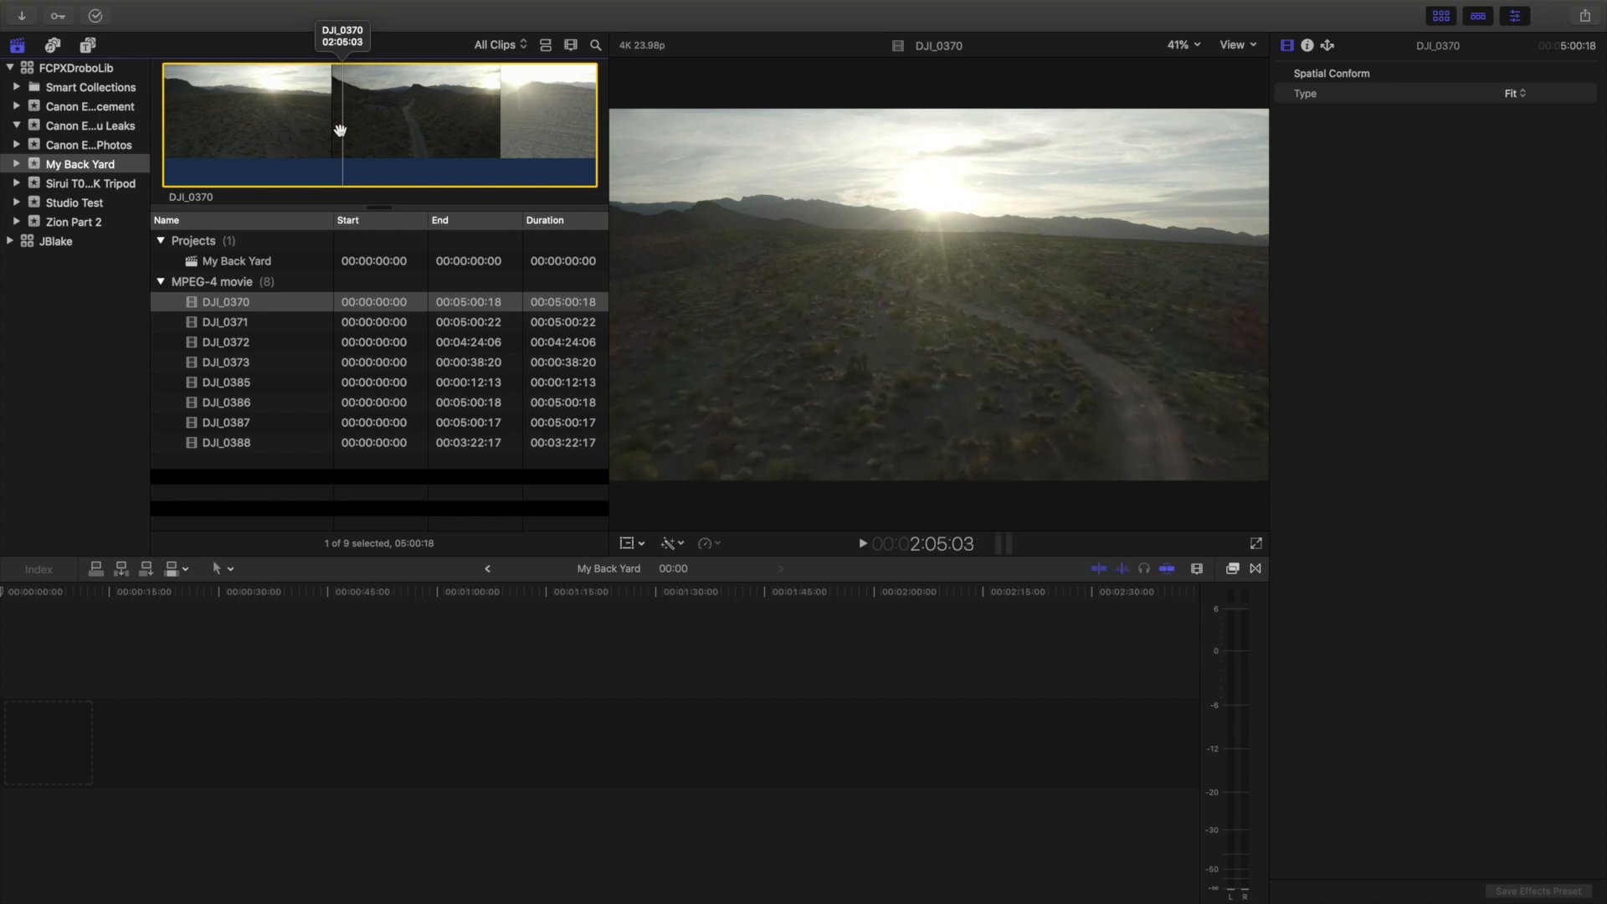
pyautogui.press('i')
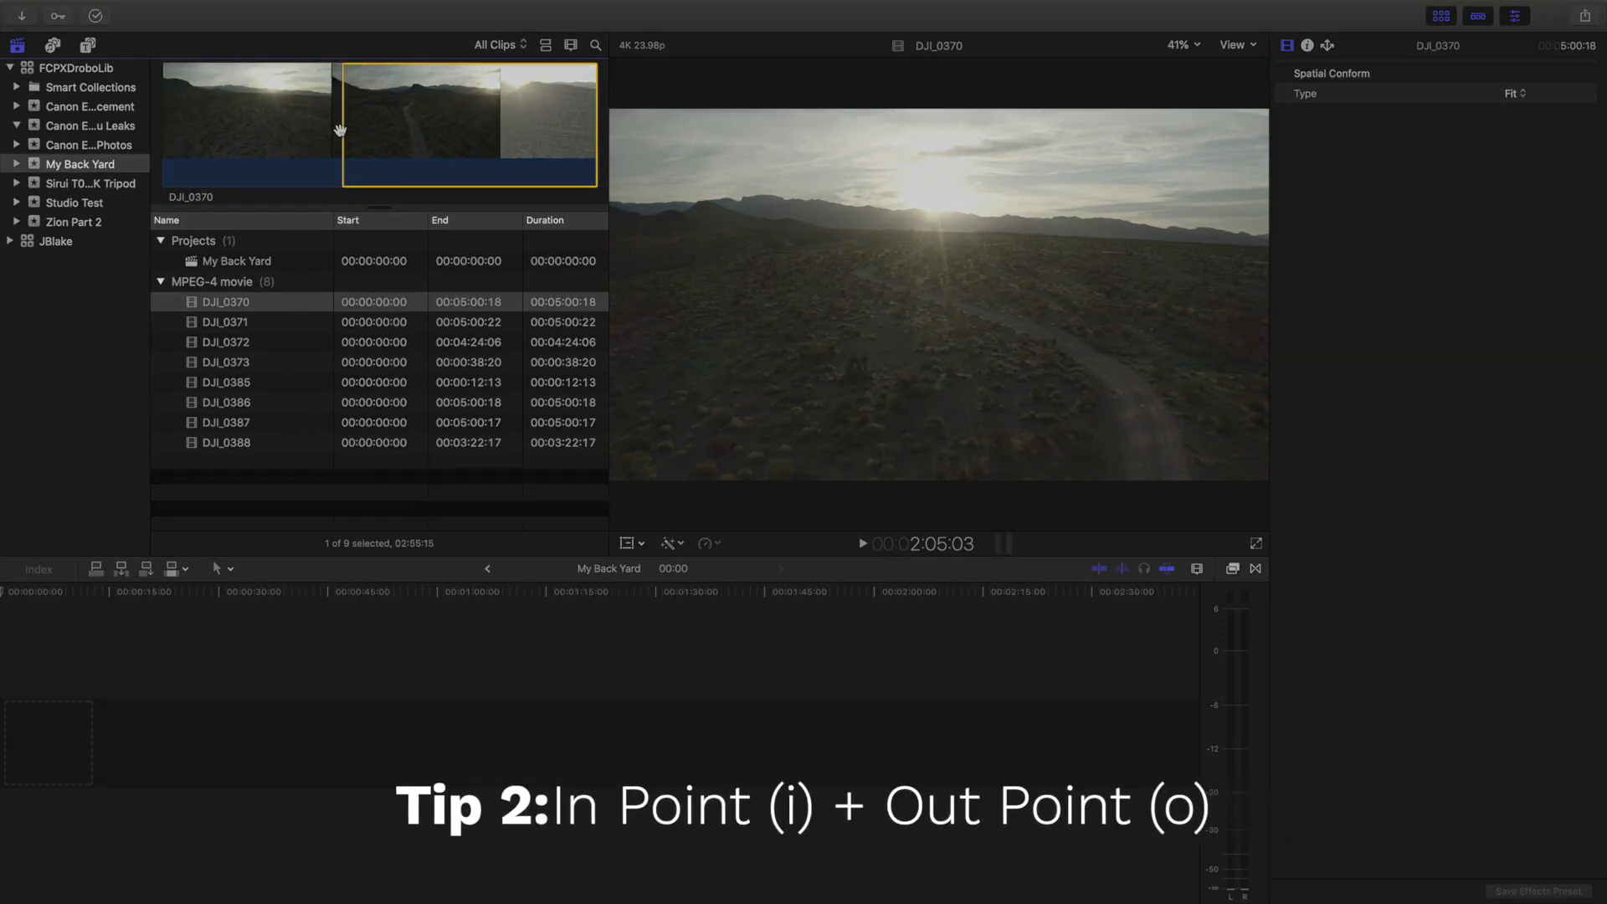
# Play on through DJI_0370 and mark an out point at about 02:15, making a 09:19 range
pyautogui.press('space')
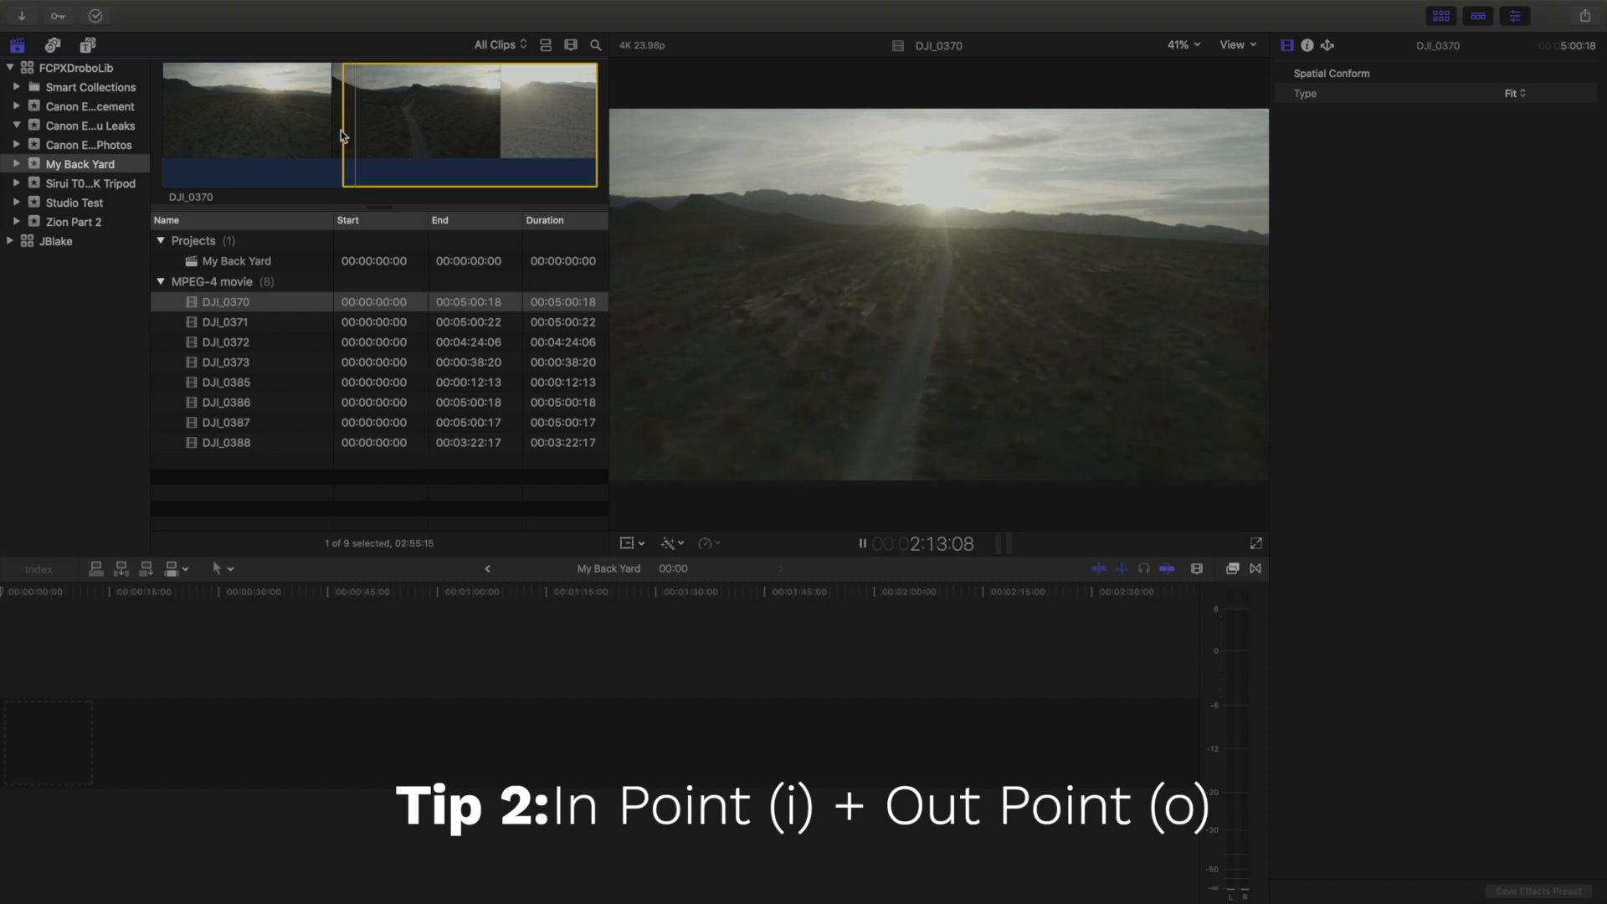
pyautogui.press('o')
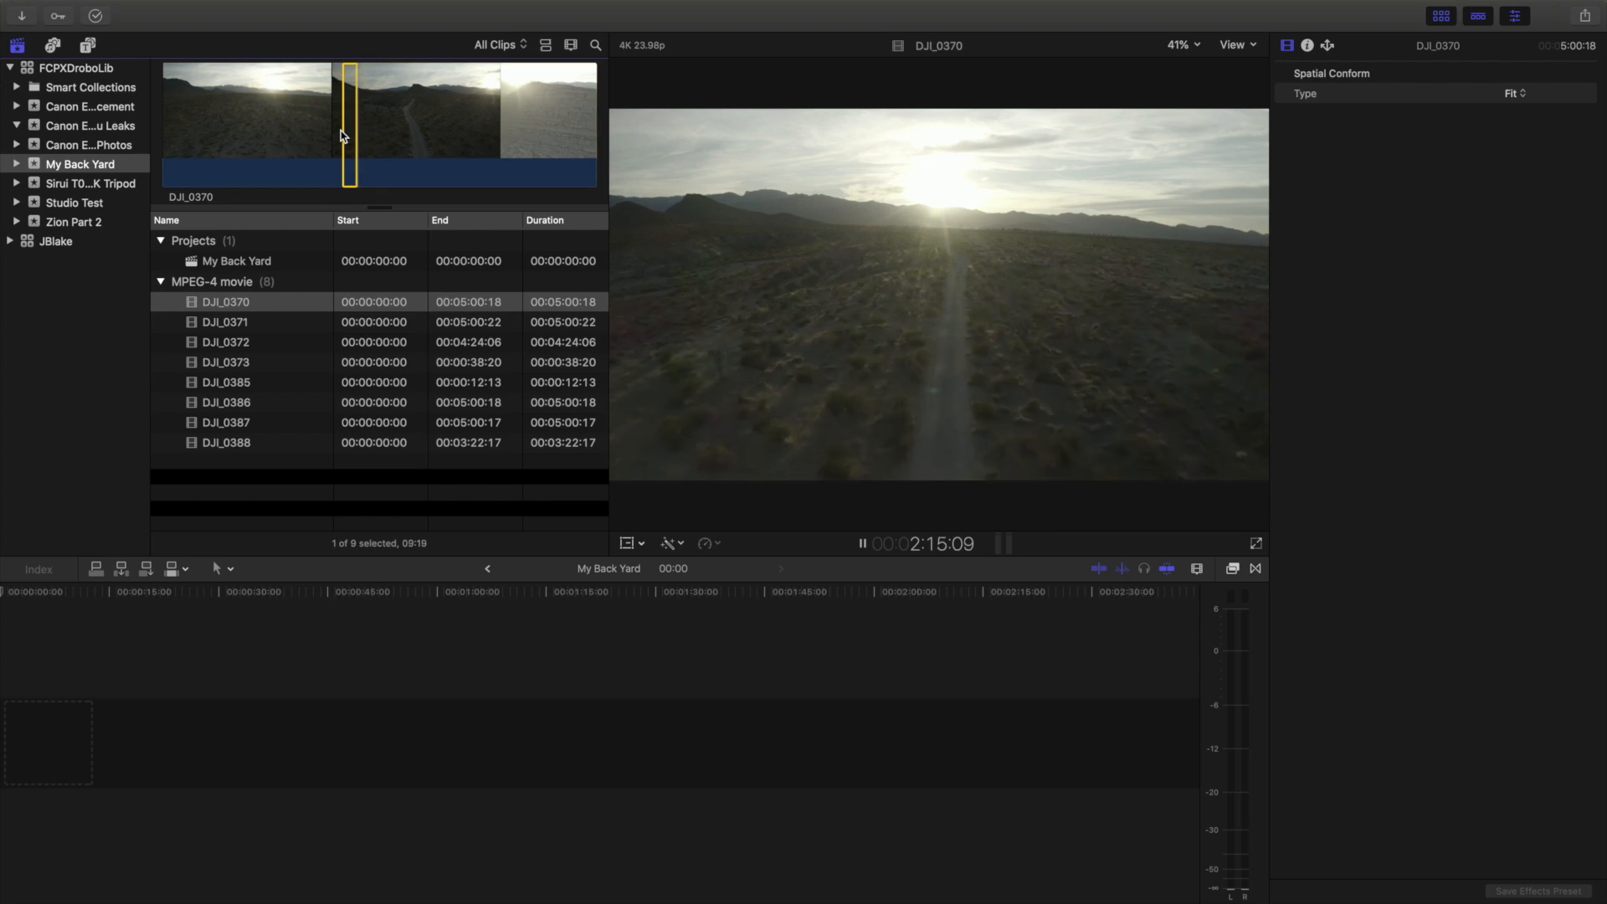
pyautogui.press('space')
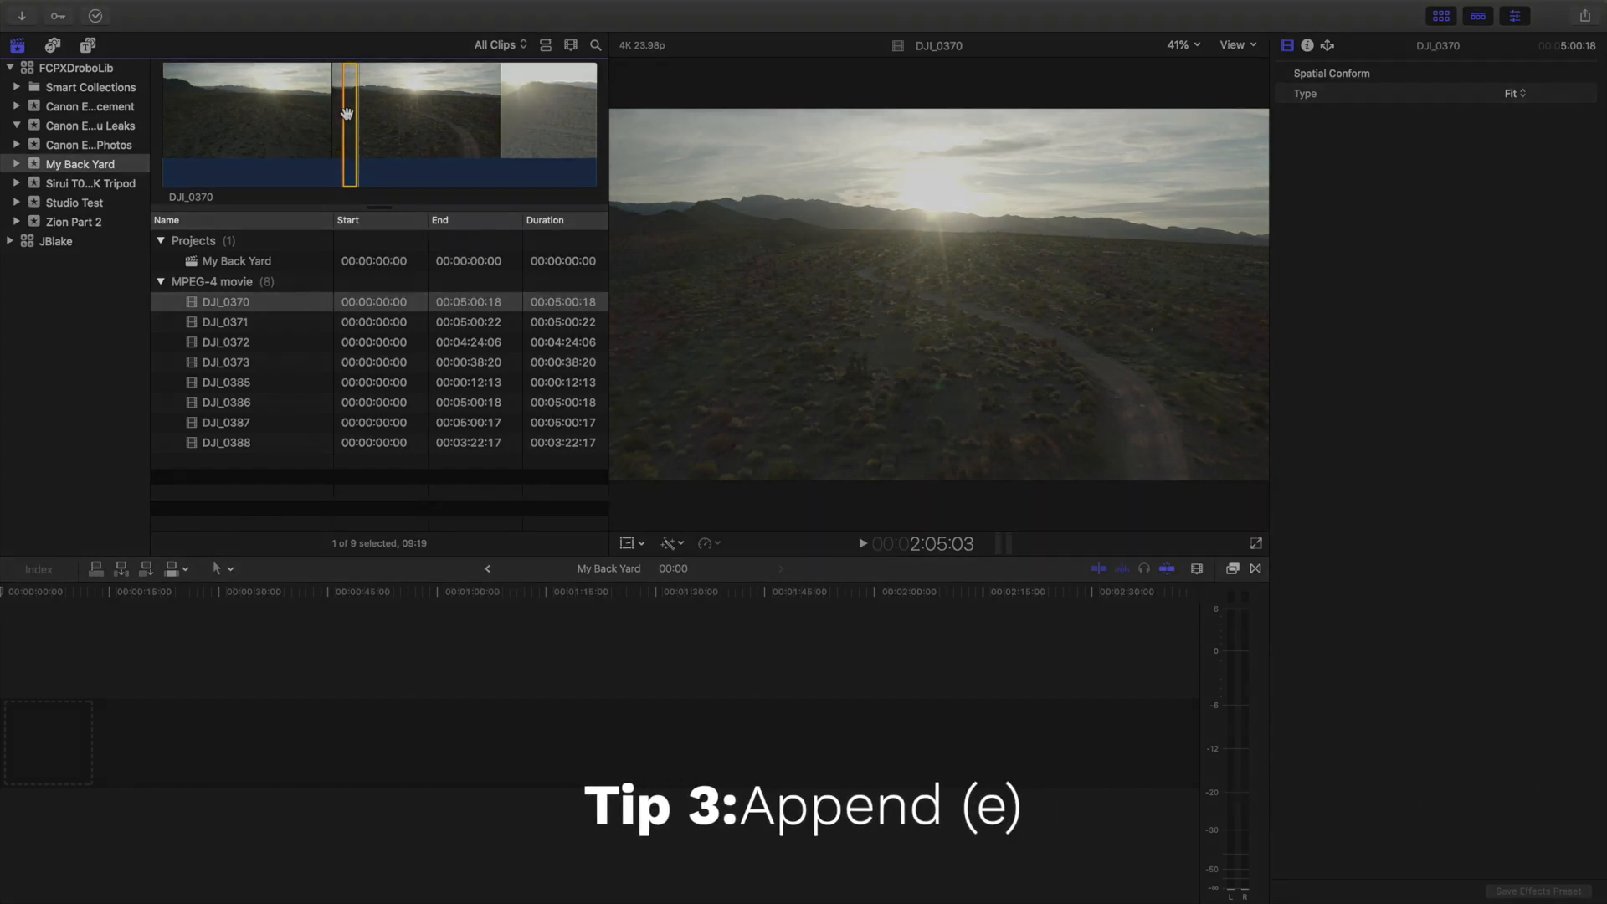
# Append the marked DJI_0370 range to the My Back Yard timeline
pyautogui.press('e')
pyautogui.click(221, 661)
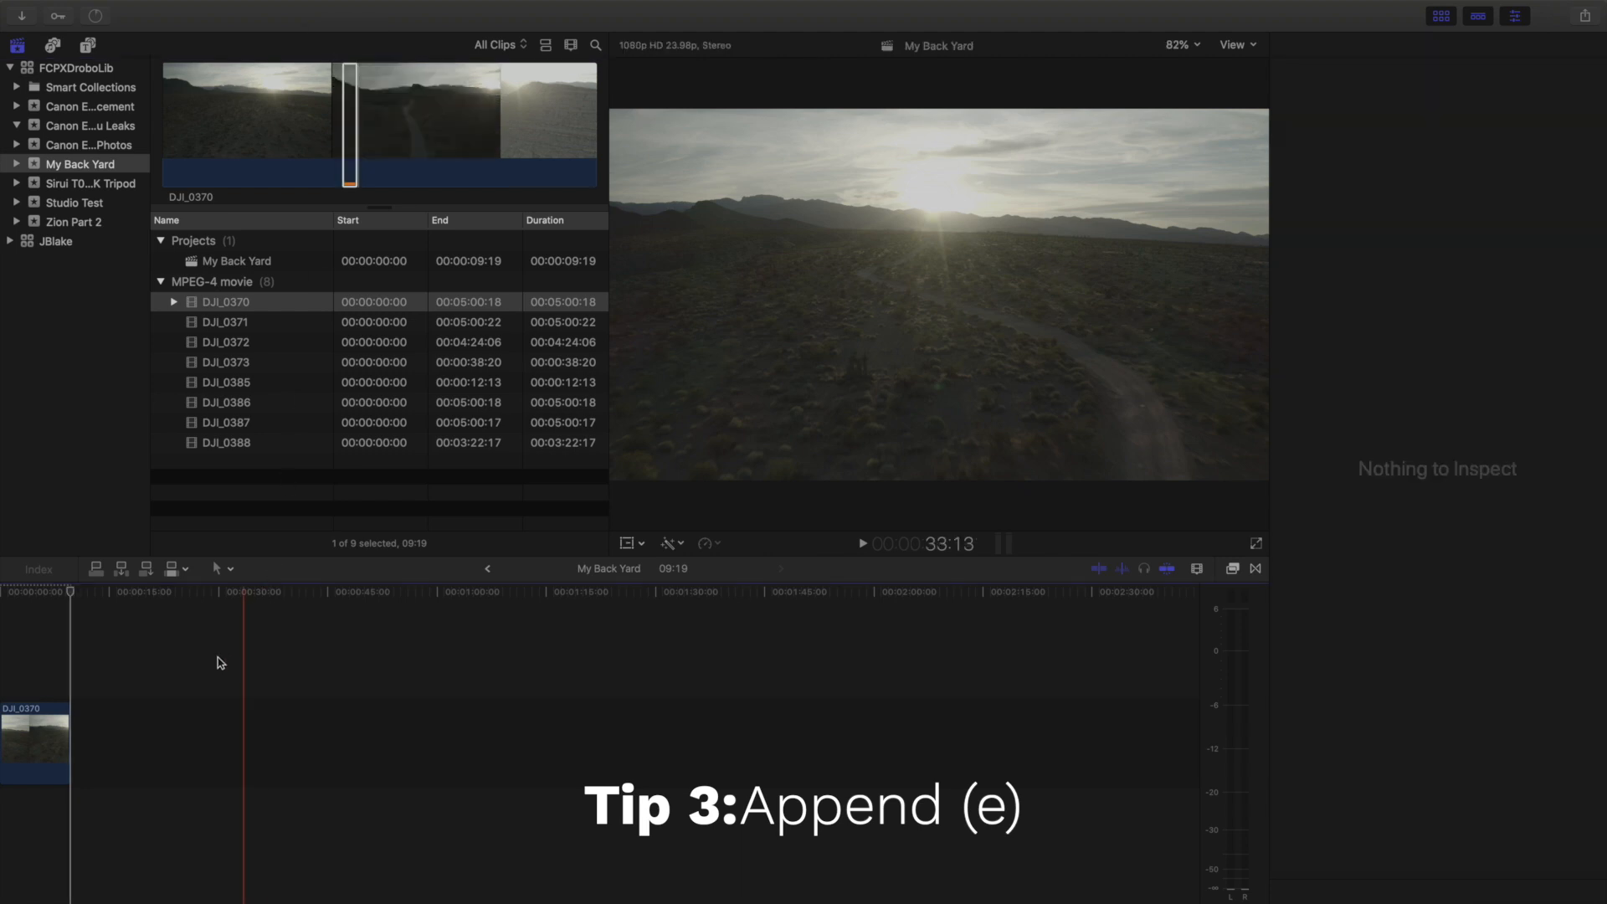
pyautogui.press('super+equal')
pyautogui.press('super+equal')
pyautogui.press('super+equal')
pyautogui.hotkey('shift', 'z')
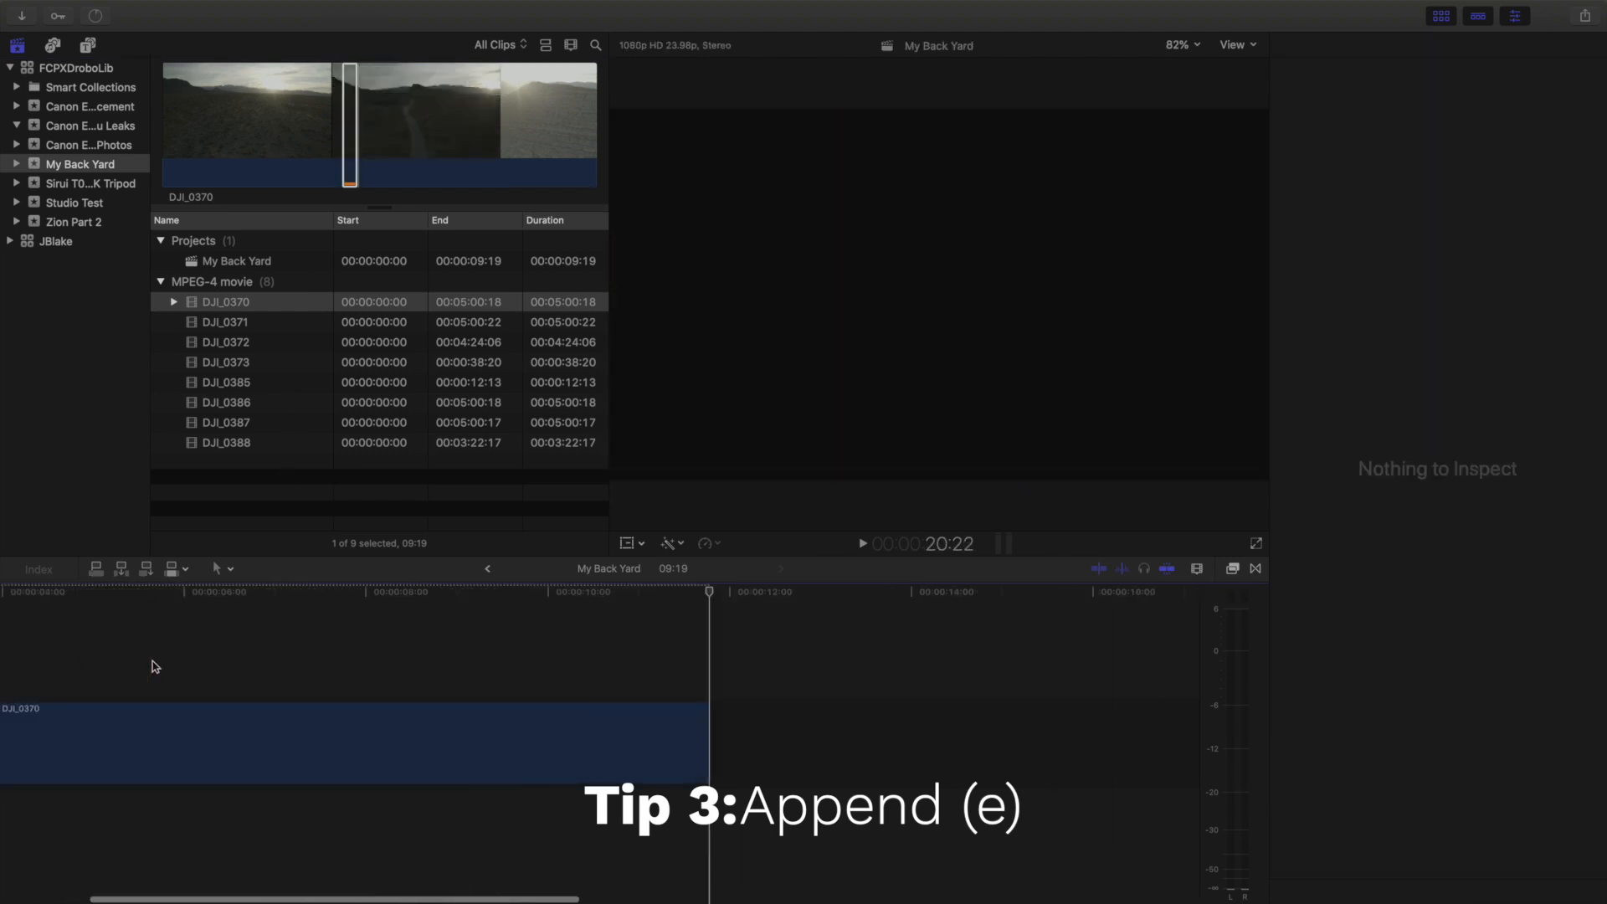
pyautogui.press('super+minus')
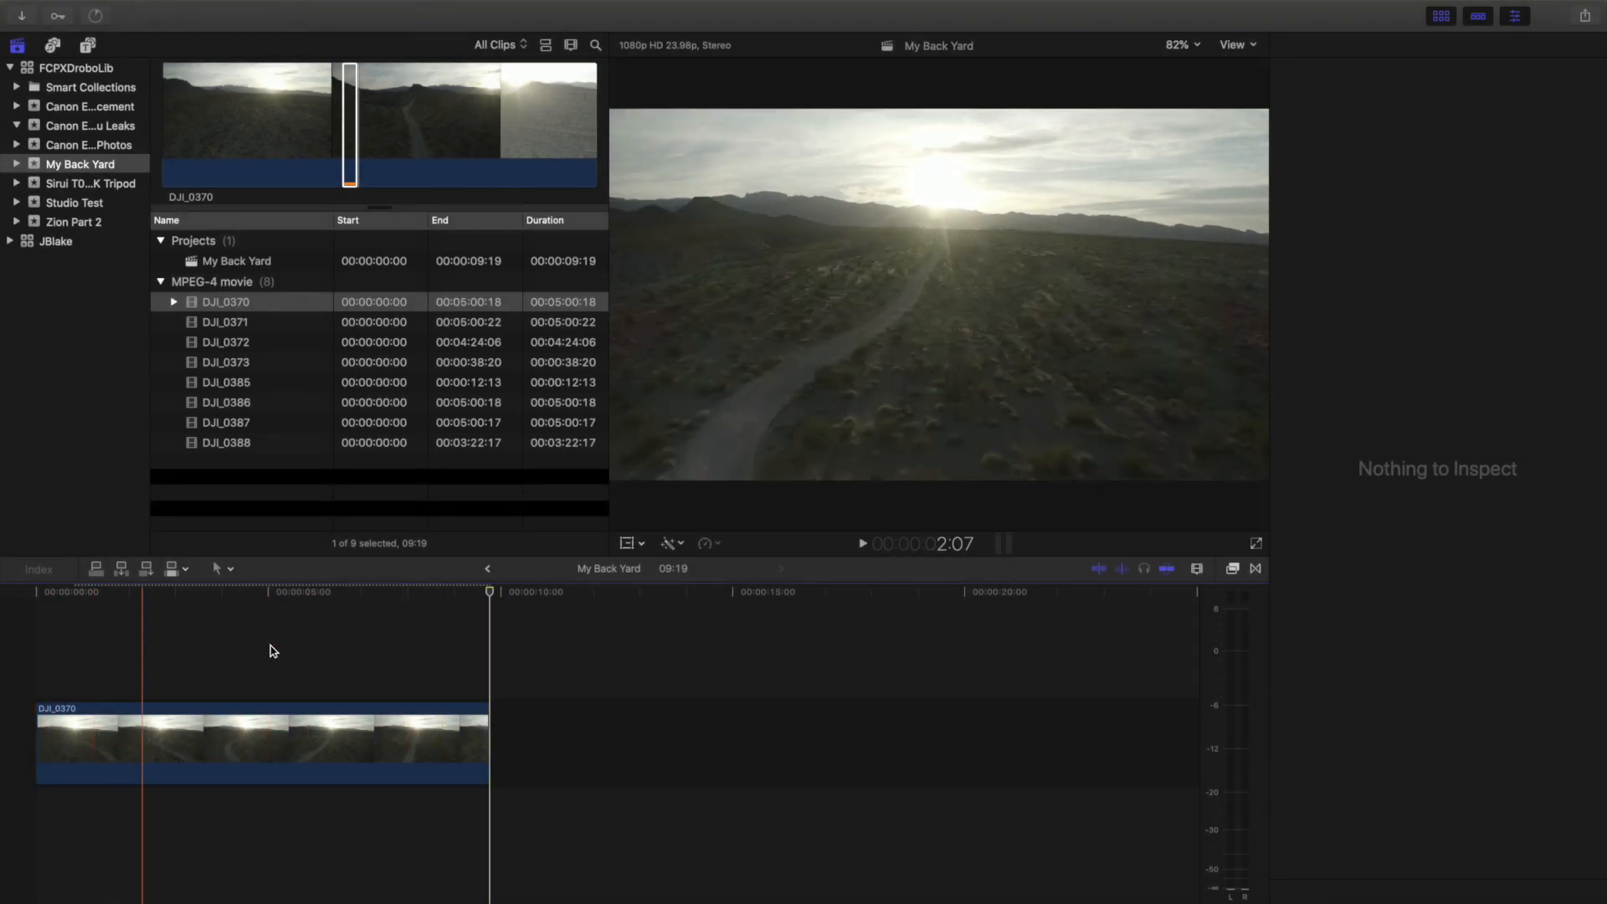
# Mark a second range in the DJI_0370 browser clip, from about 03:15 to about 03:22
pyautogui.click(360, 138)
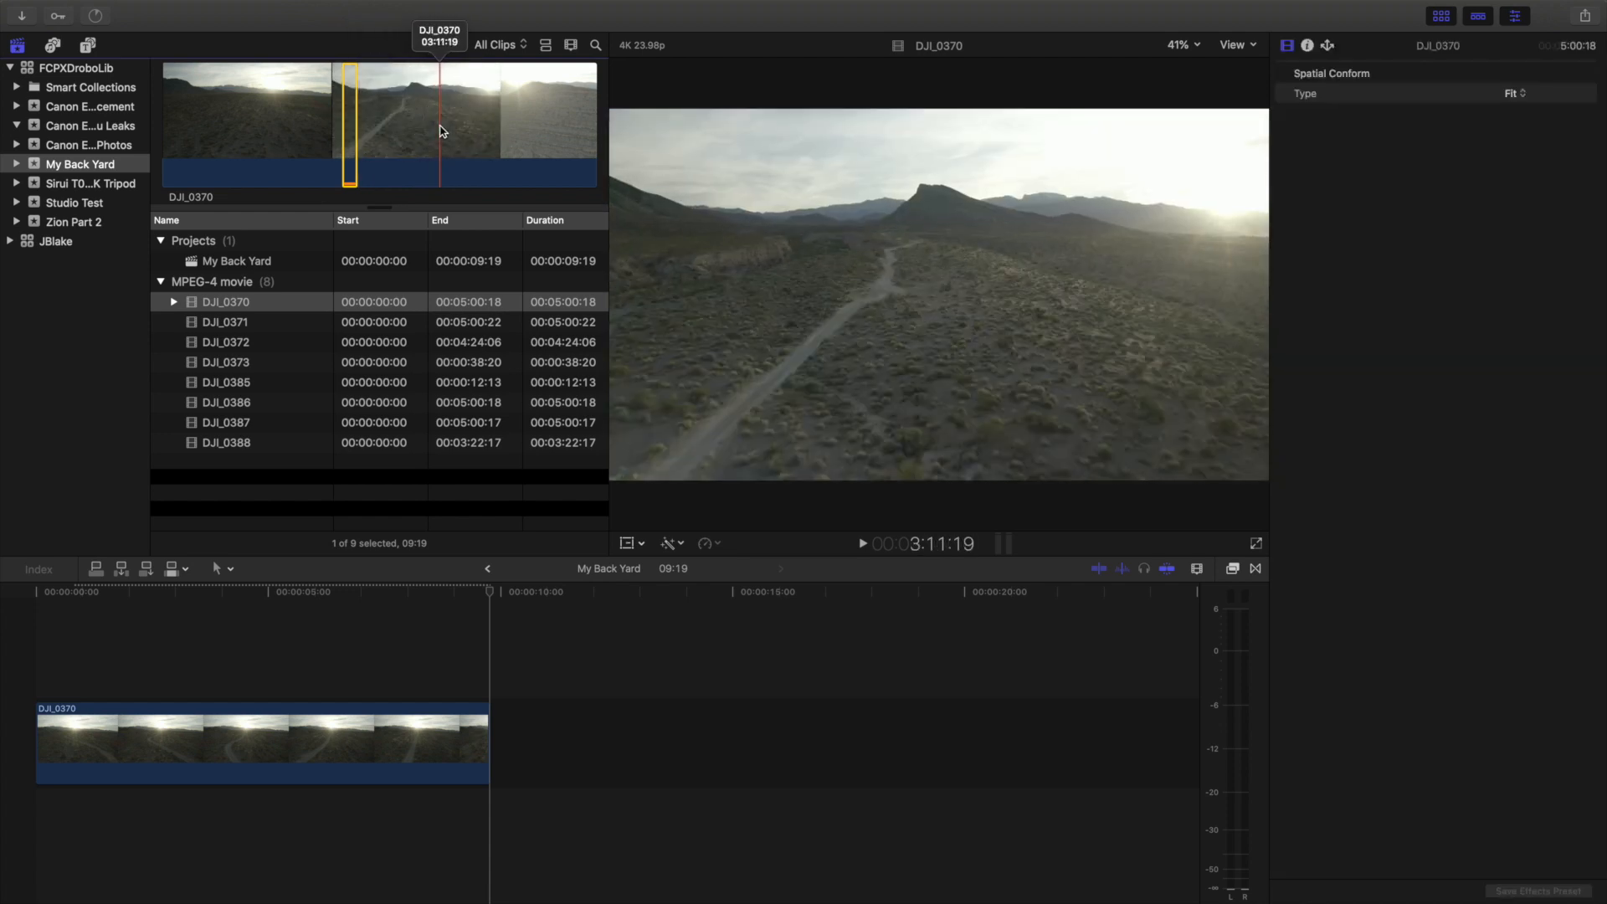
pyautogui.press('space')
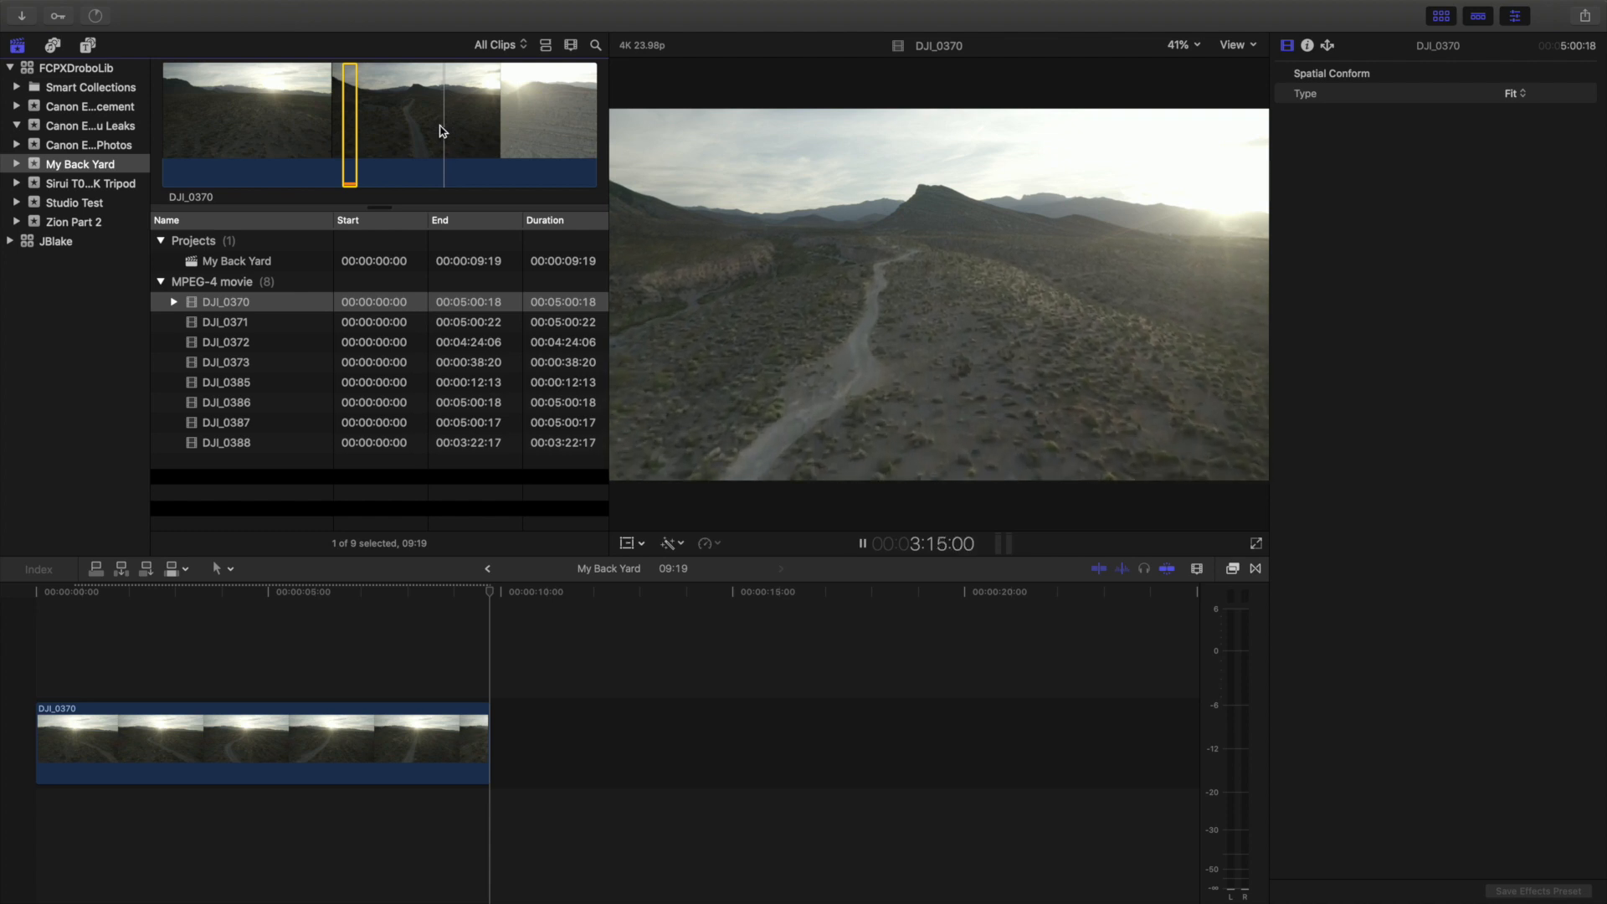
pyautogui.press('i')
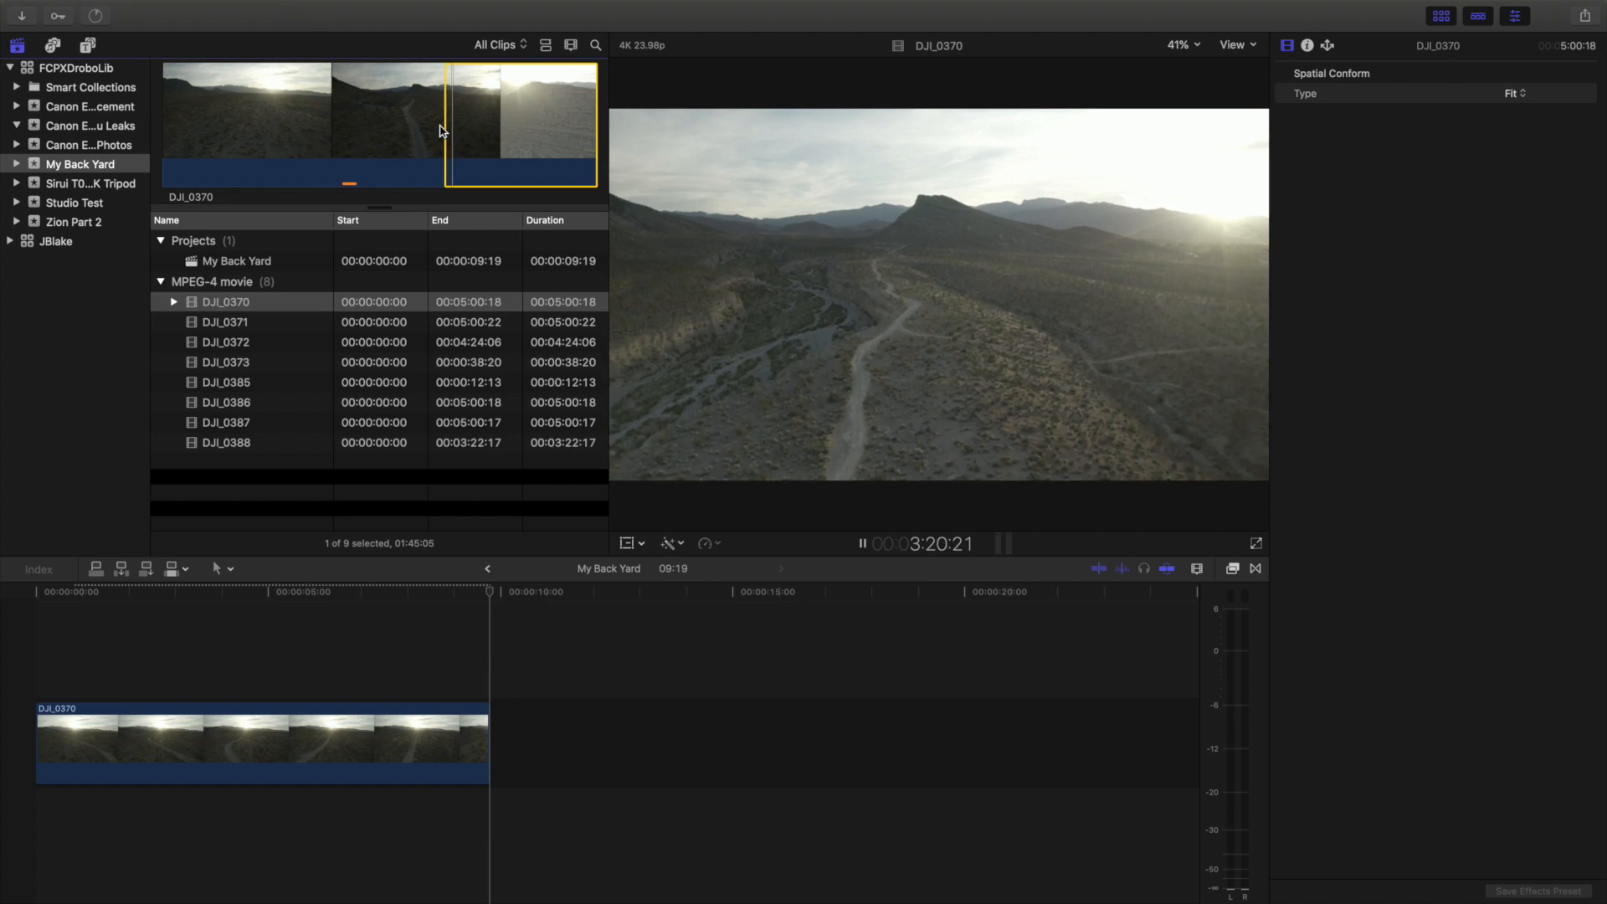
pyautogui.press('o')
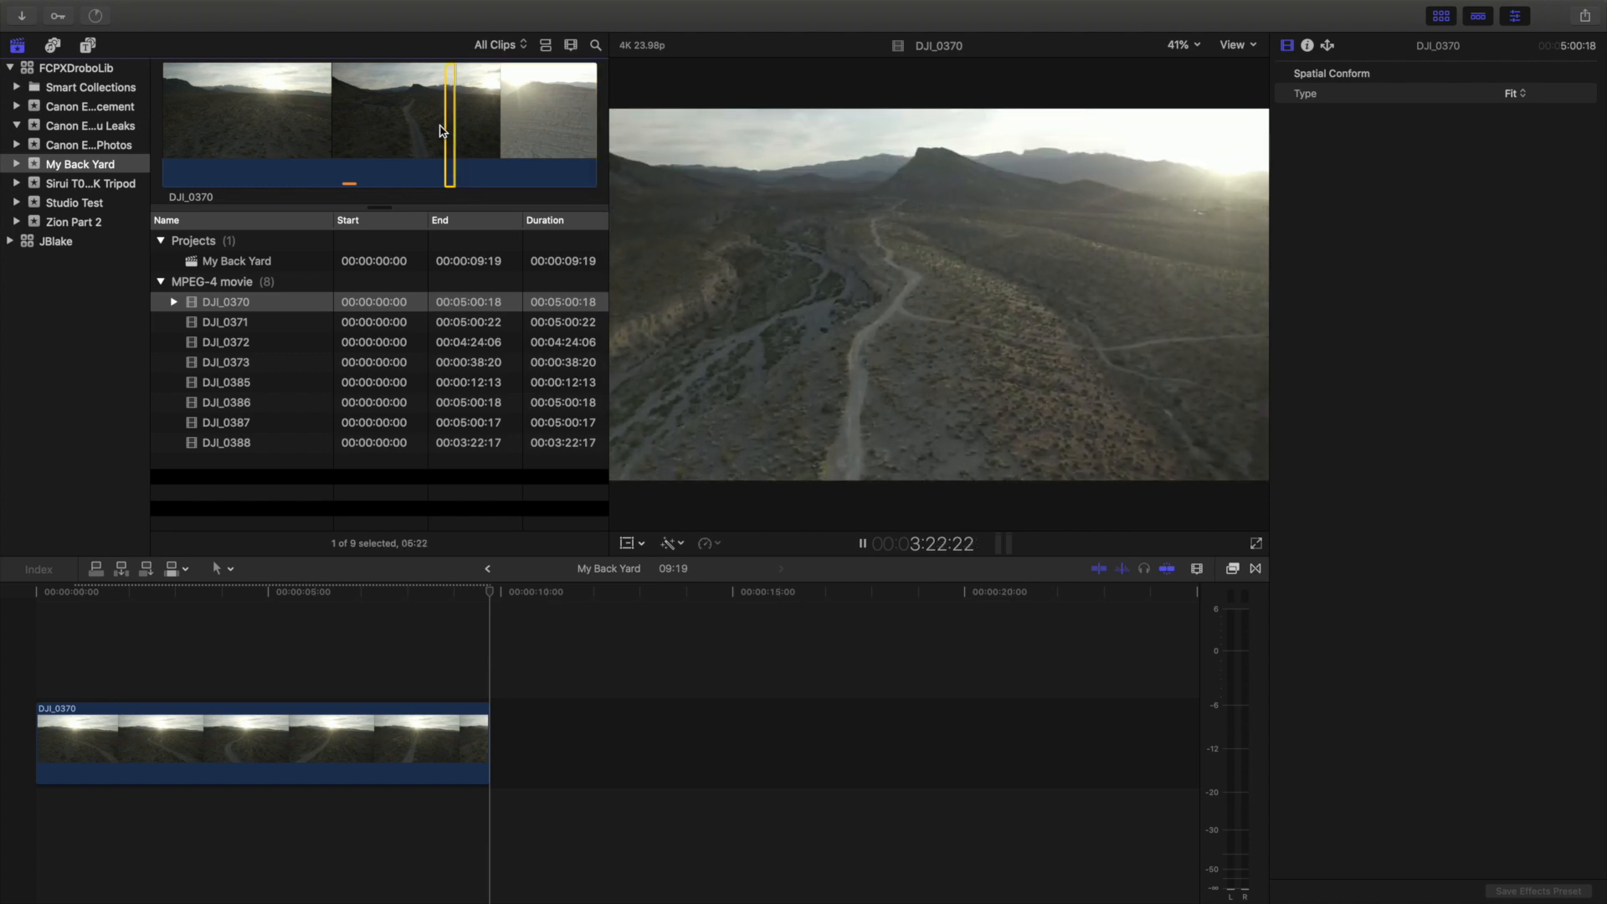
pyautogui.press('space')
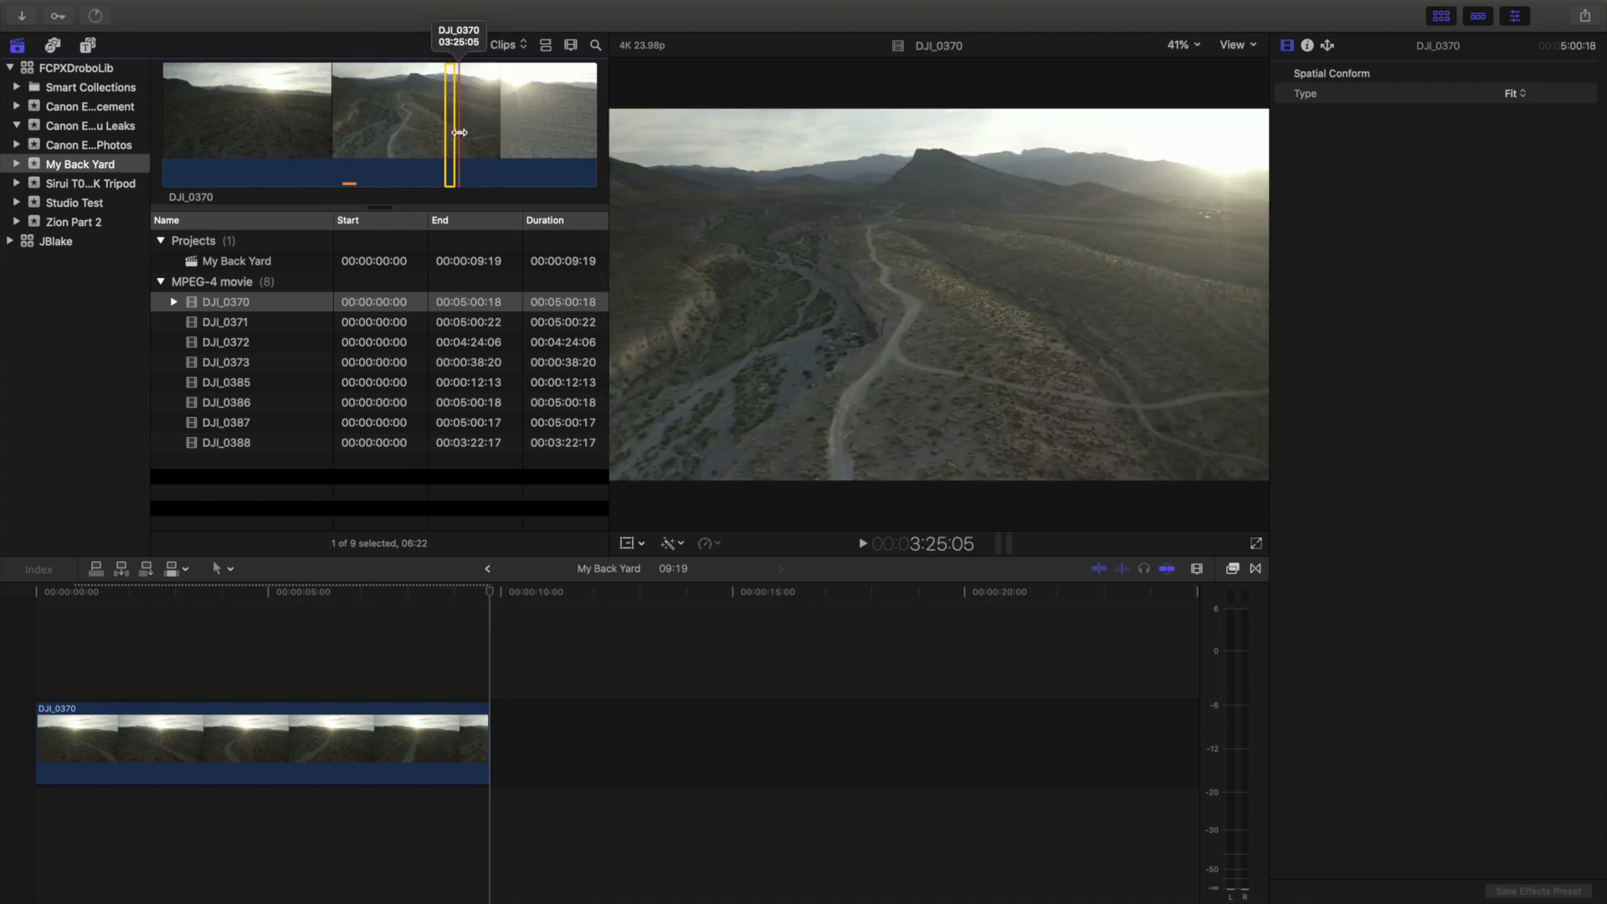
# Play on through the DJI_0370 browser clip and mark a new in point at about 03:28
pyautogui.press('space')
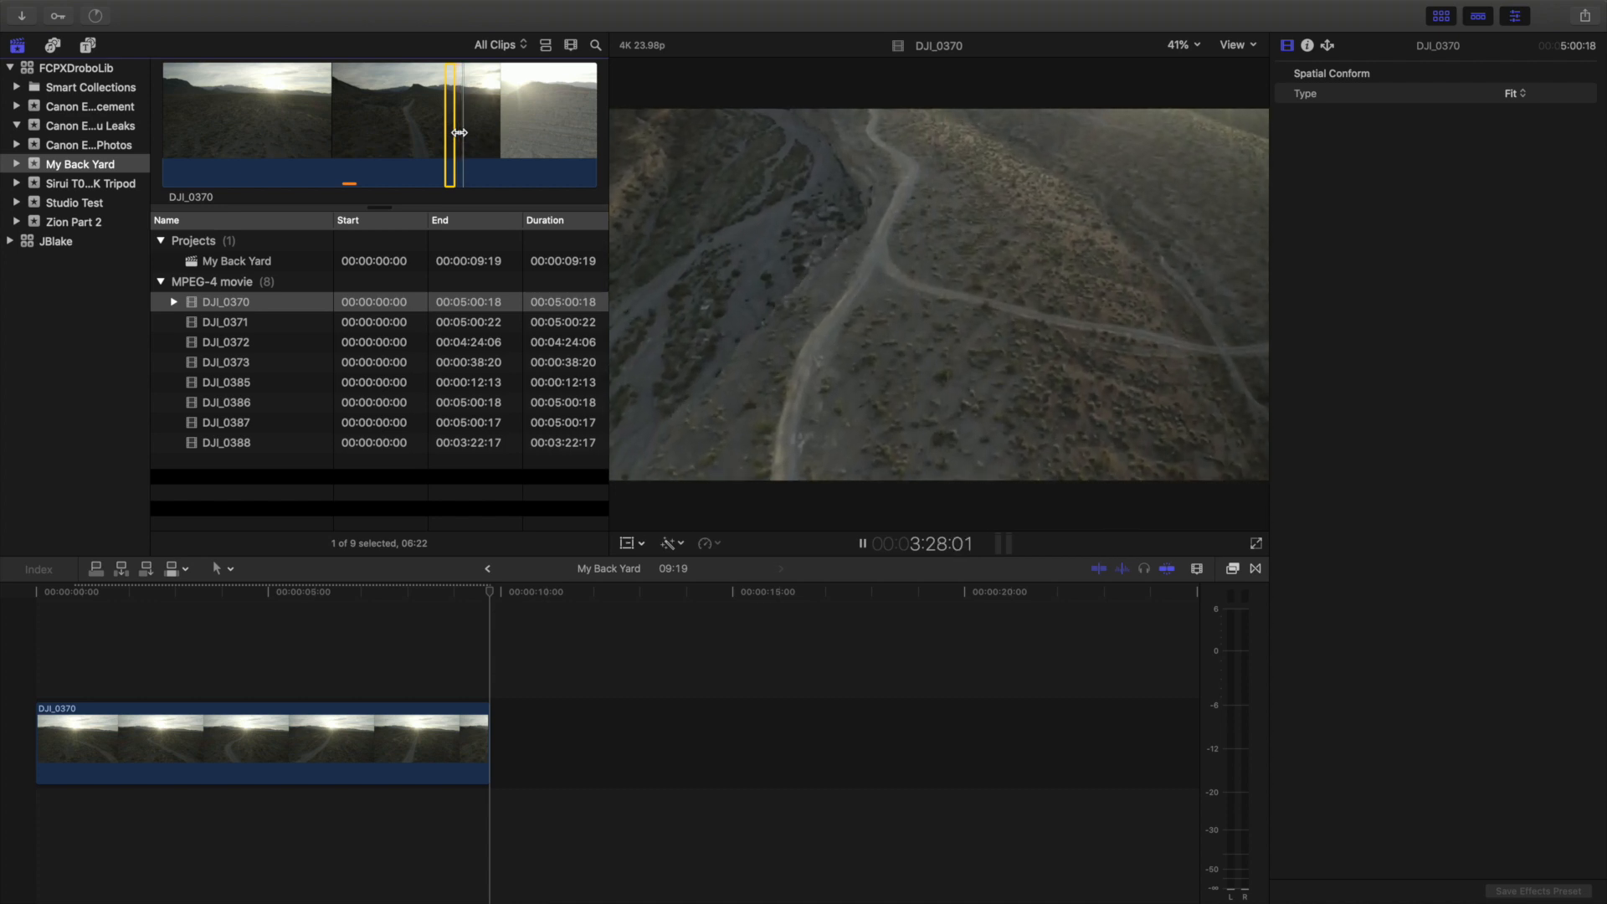
pyautogui.press('i')
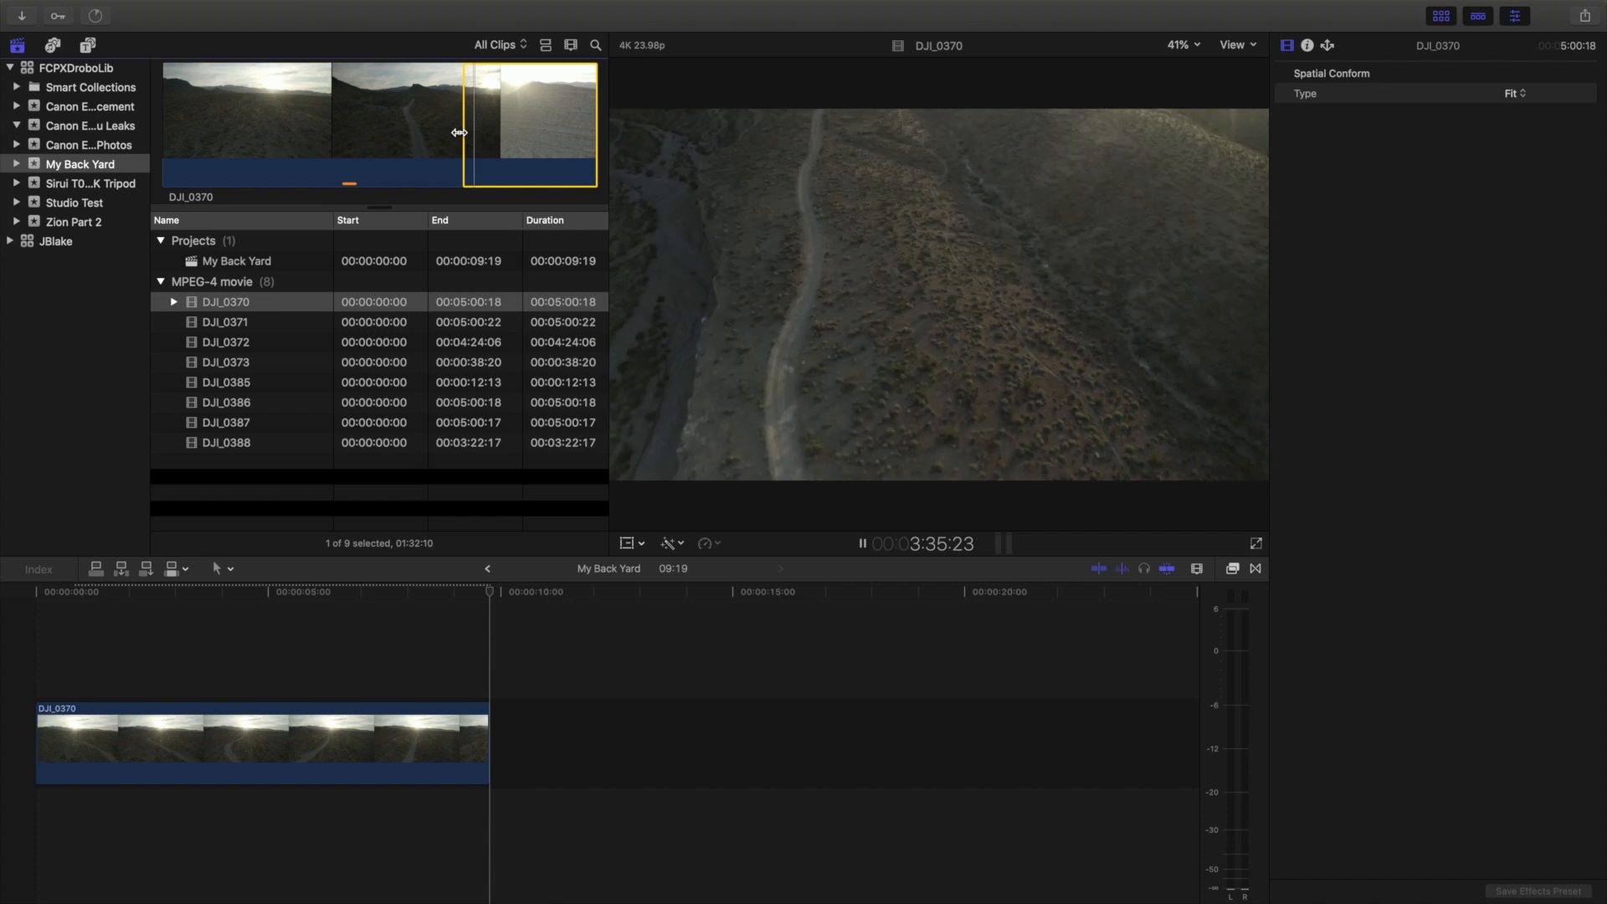
pyautogui.press('space')
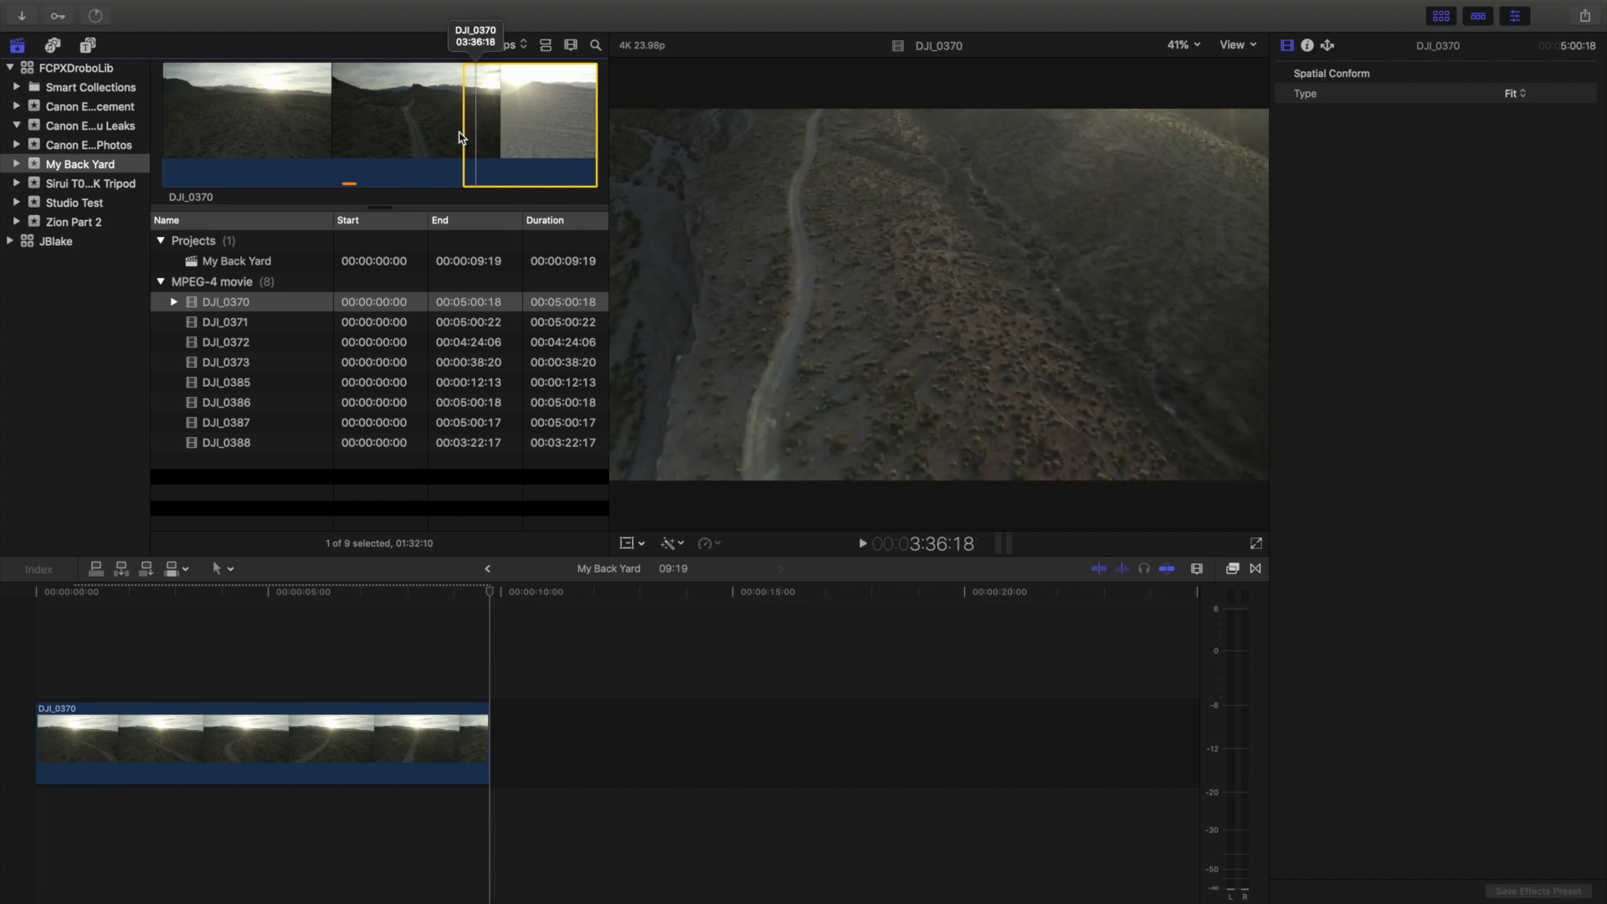
# Step back through DJI_0370 to 03:35:23, mark the out point there, and append the range to the My Back Yard timeline
pyautogui.press('Left')
pyautogui.press('Left')
pyautogui.press('Left')
pyautogui.press('Left')
pyautogui.press('Left')
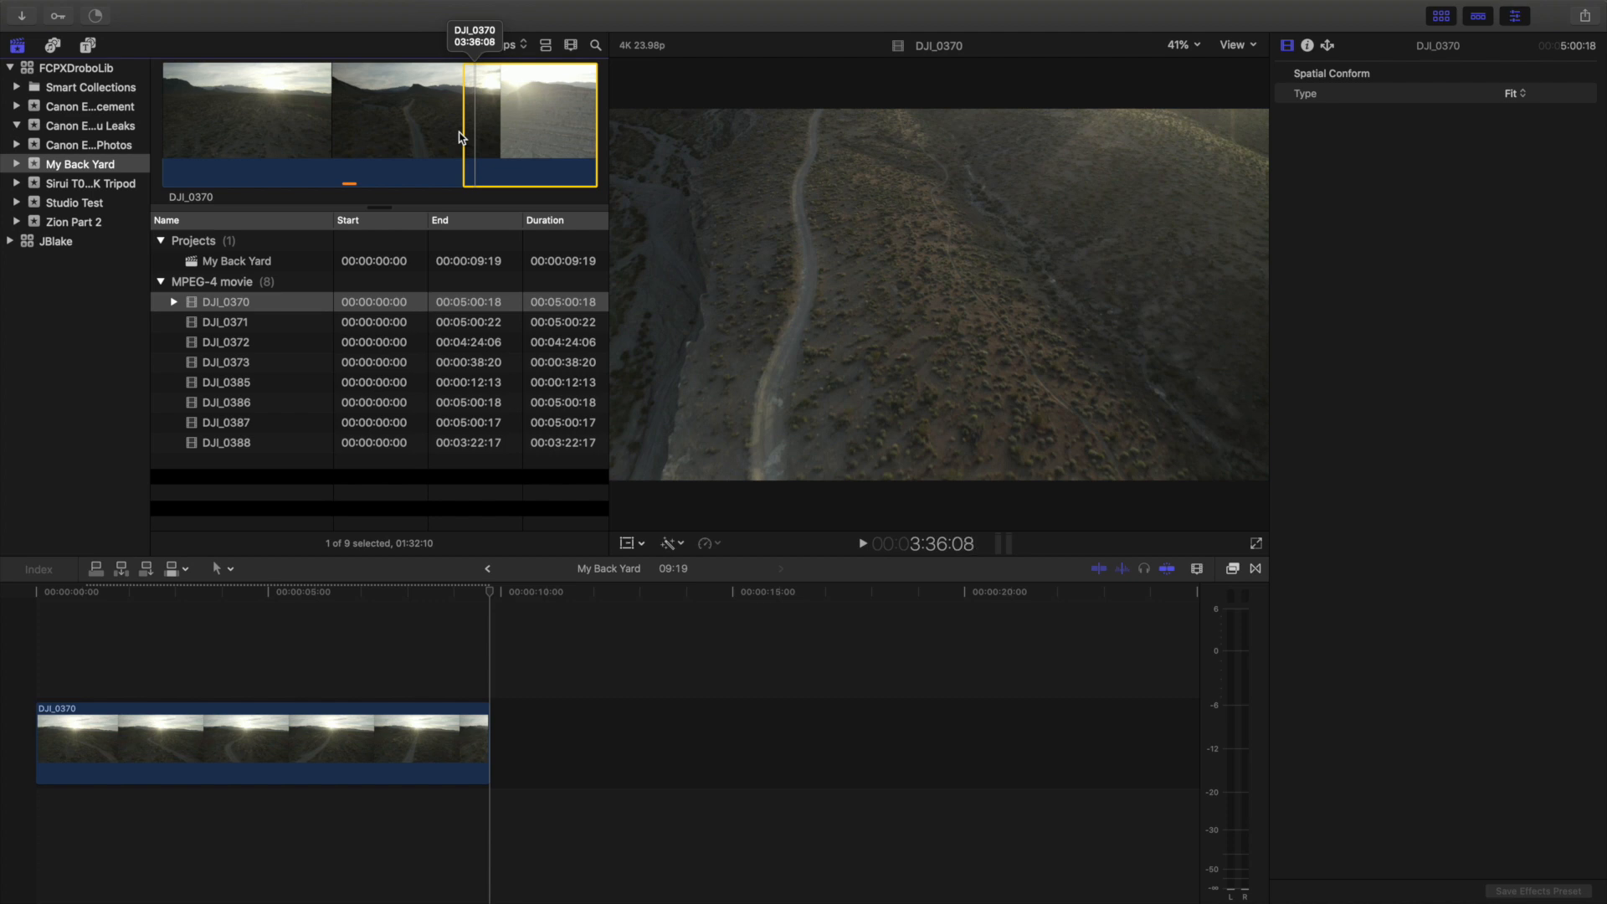
pyautogui.press('Left')
pyautogui.press('Left')
pyautogui.press('Left')
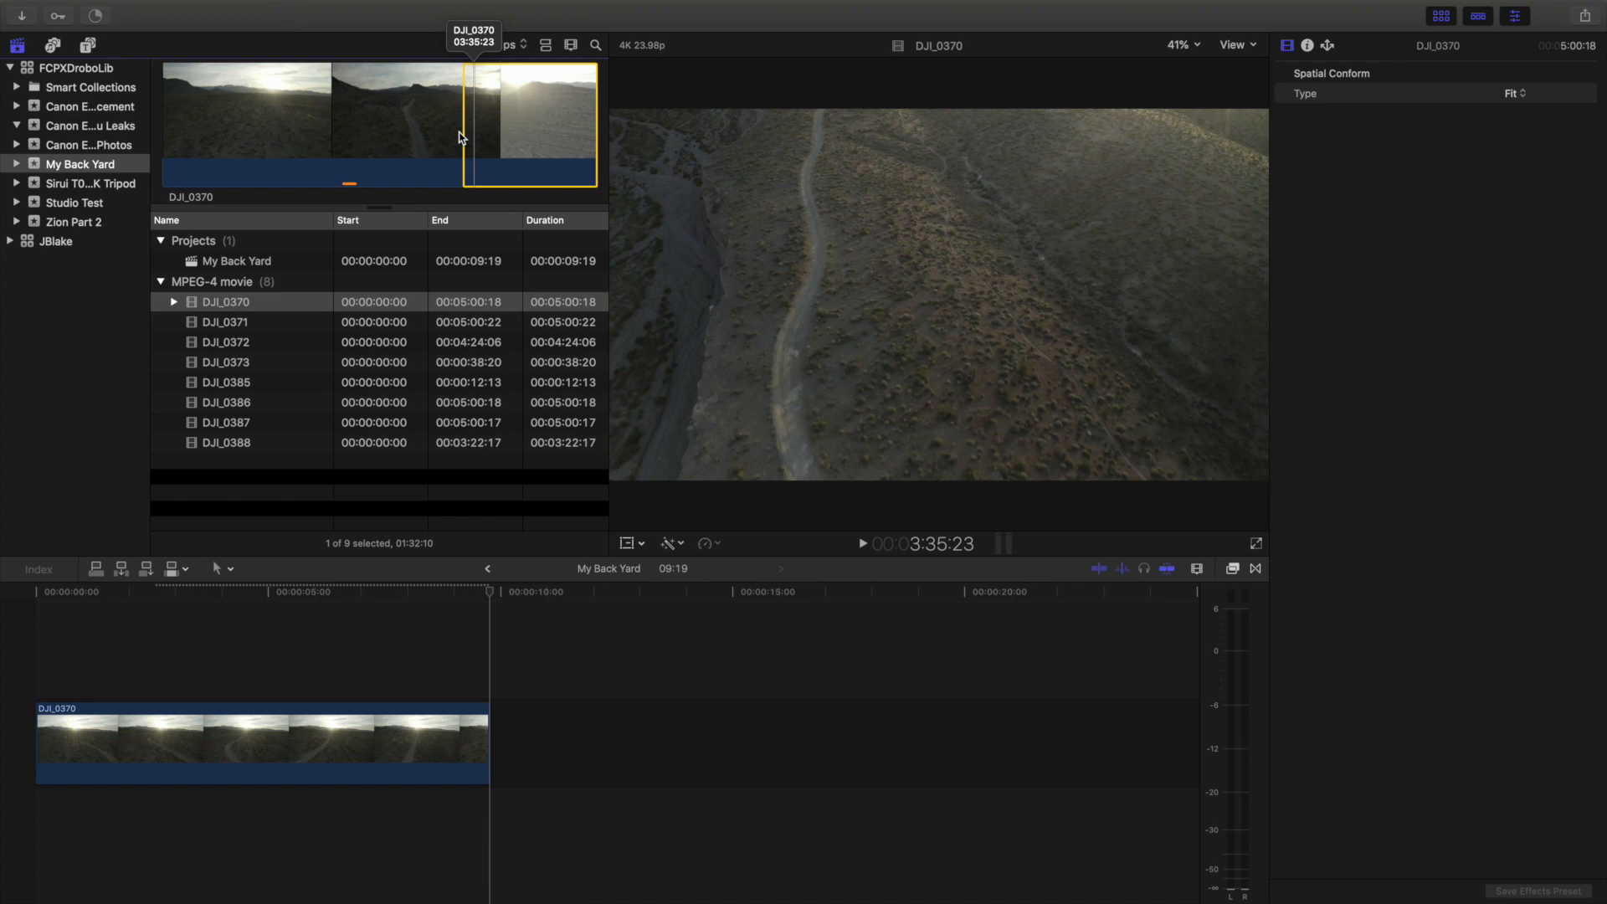
pyautogui.press('o')
pyautogui.press('e')
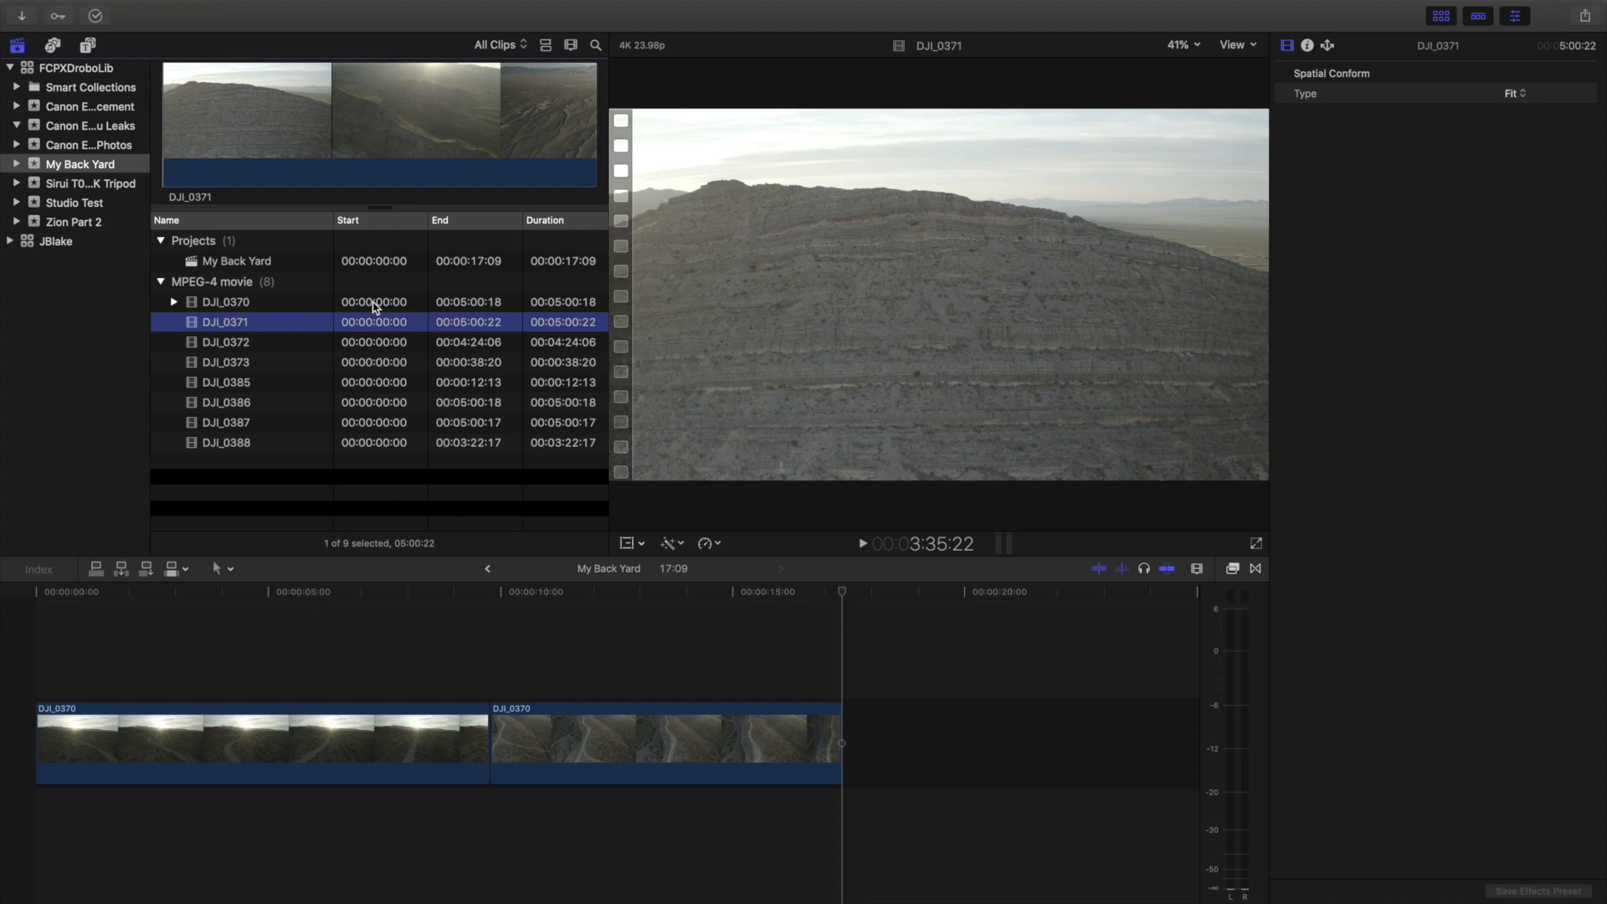
# Switch the browser from list to filmstrip view and look over the used ranges on the DJI_0370 clip
pyautogui.click(269, 301)
pyautogui.click(269, 322)
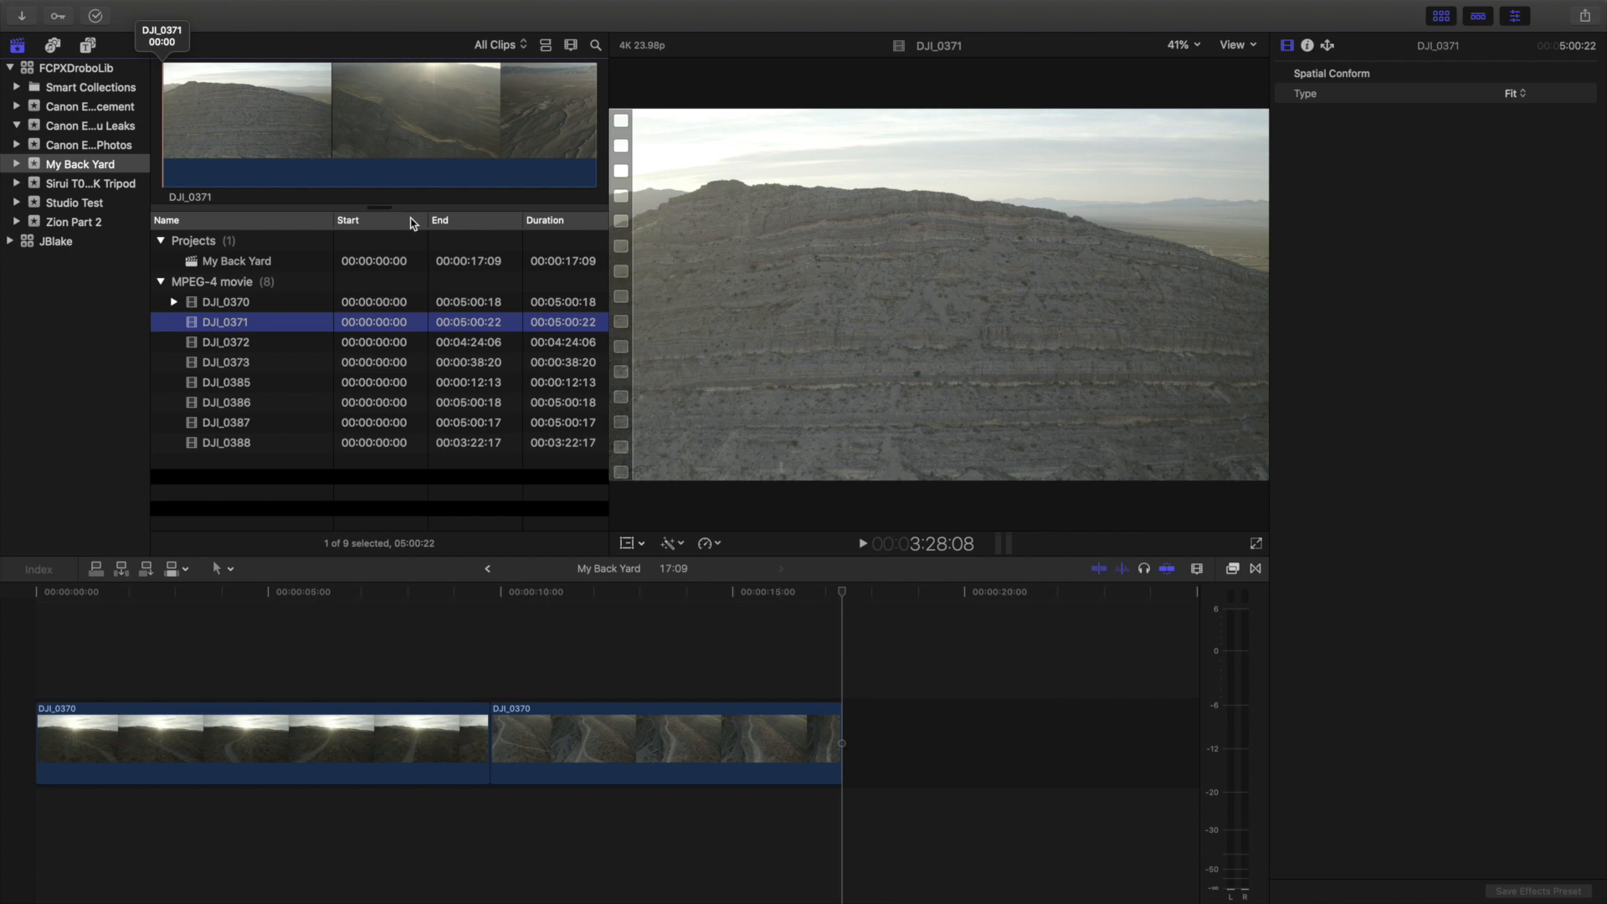
pyautogui.hscroll(5, 458, 222)
pyautogui.hscroll(-5, 459, 223)
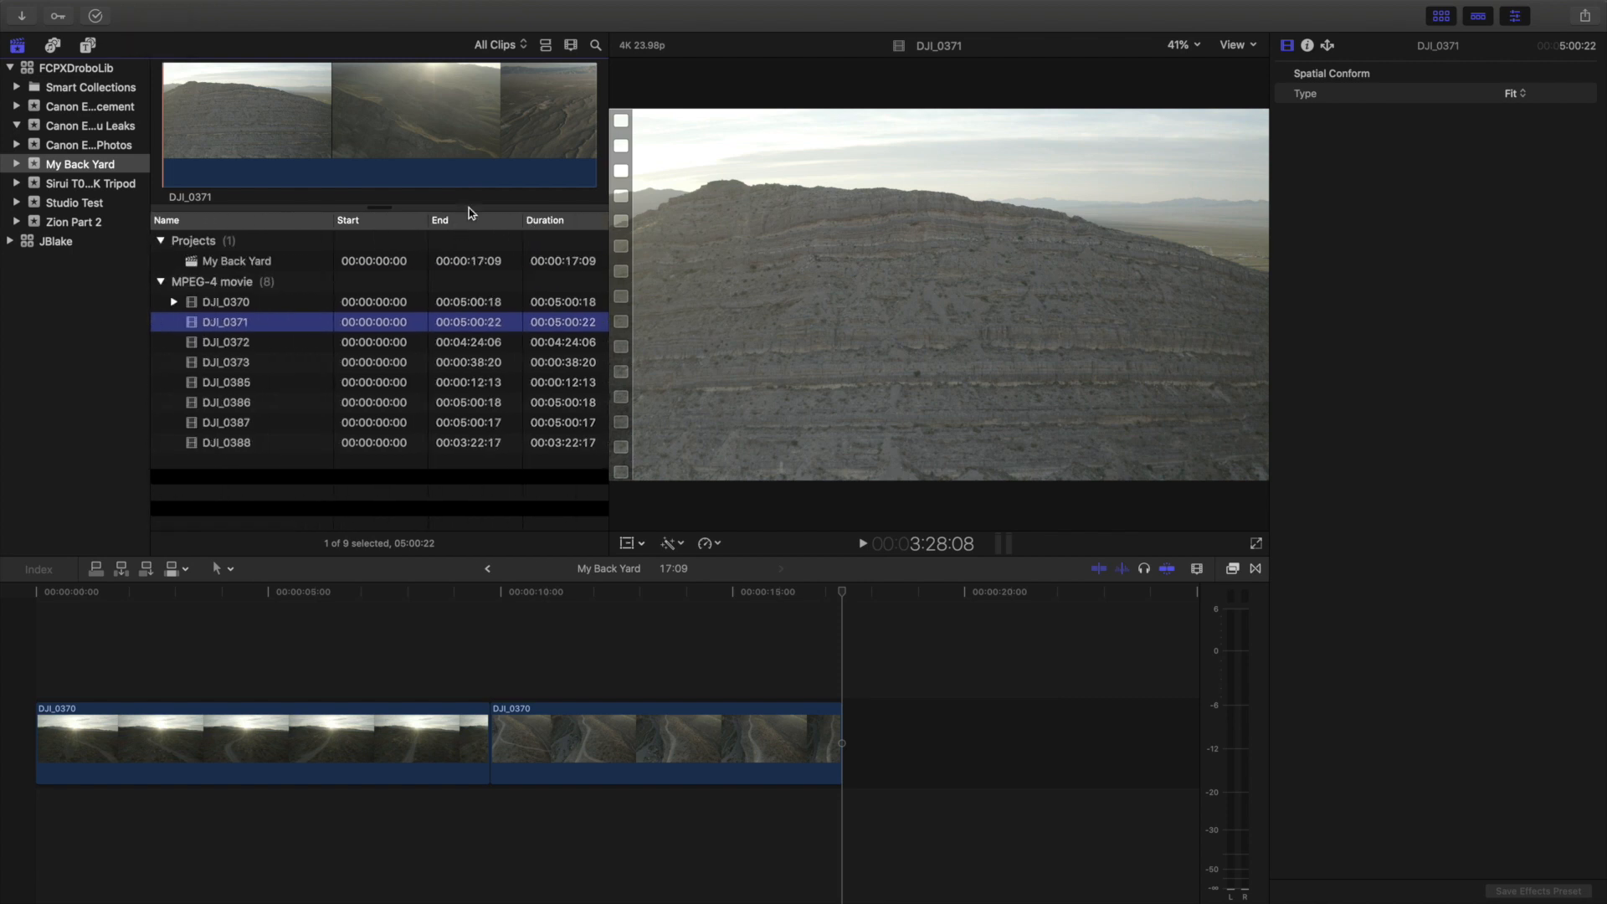
pyautogui.click(576, 46)
pyautogui.click(576, 46)
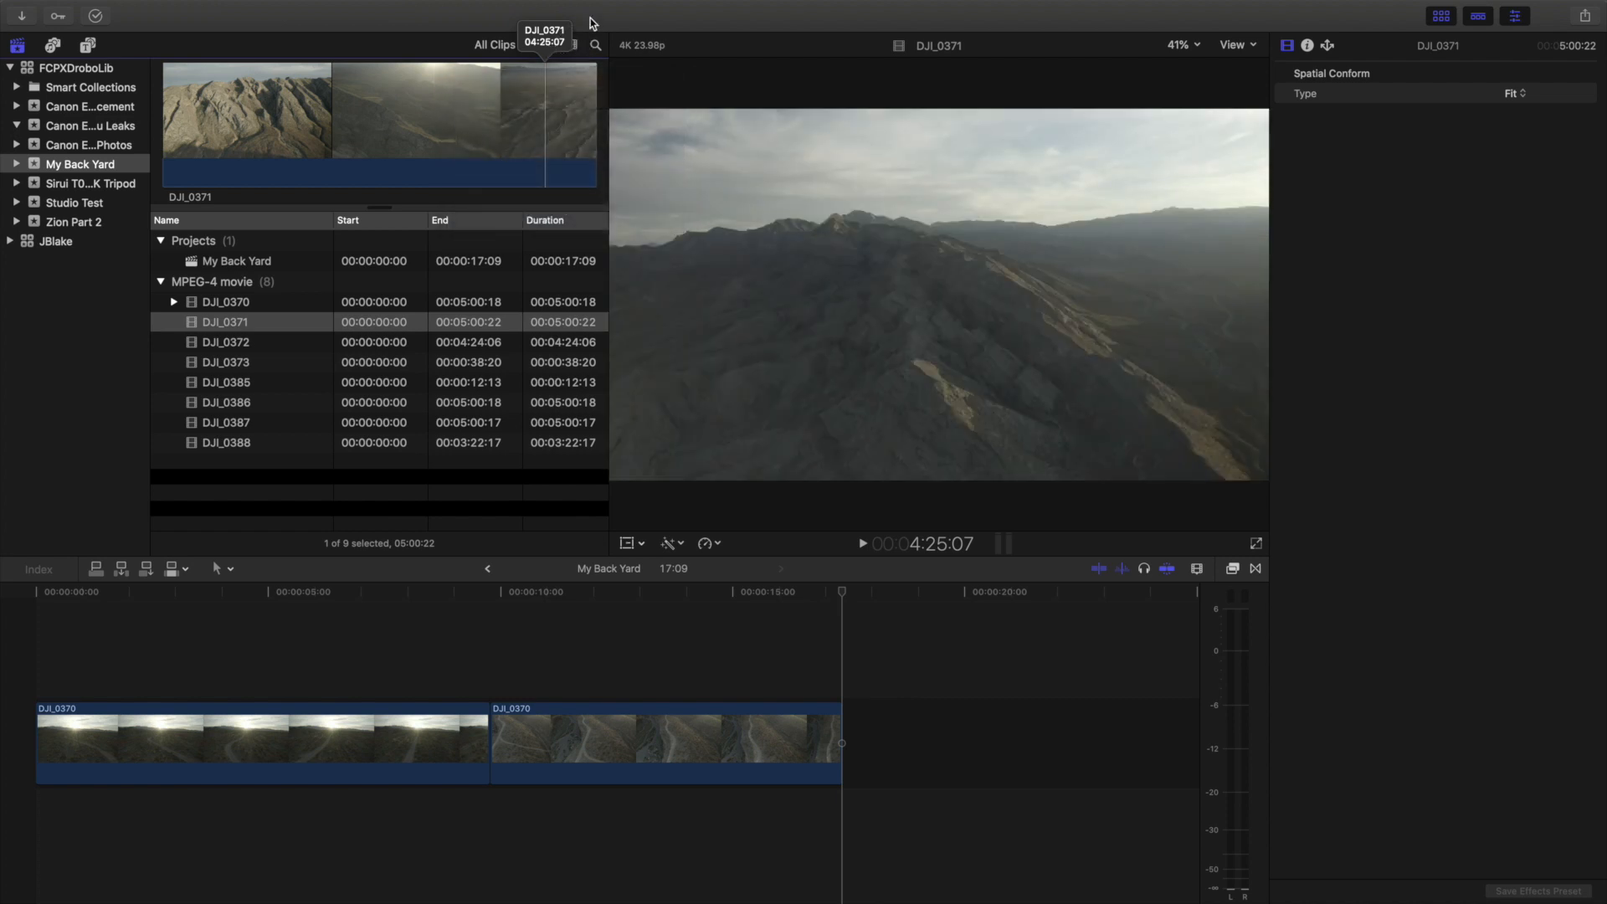
pyautogui.click(549, 46)
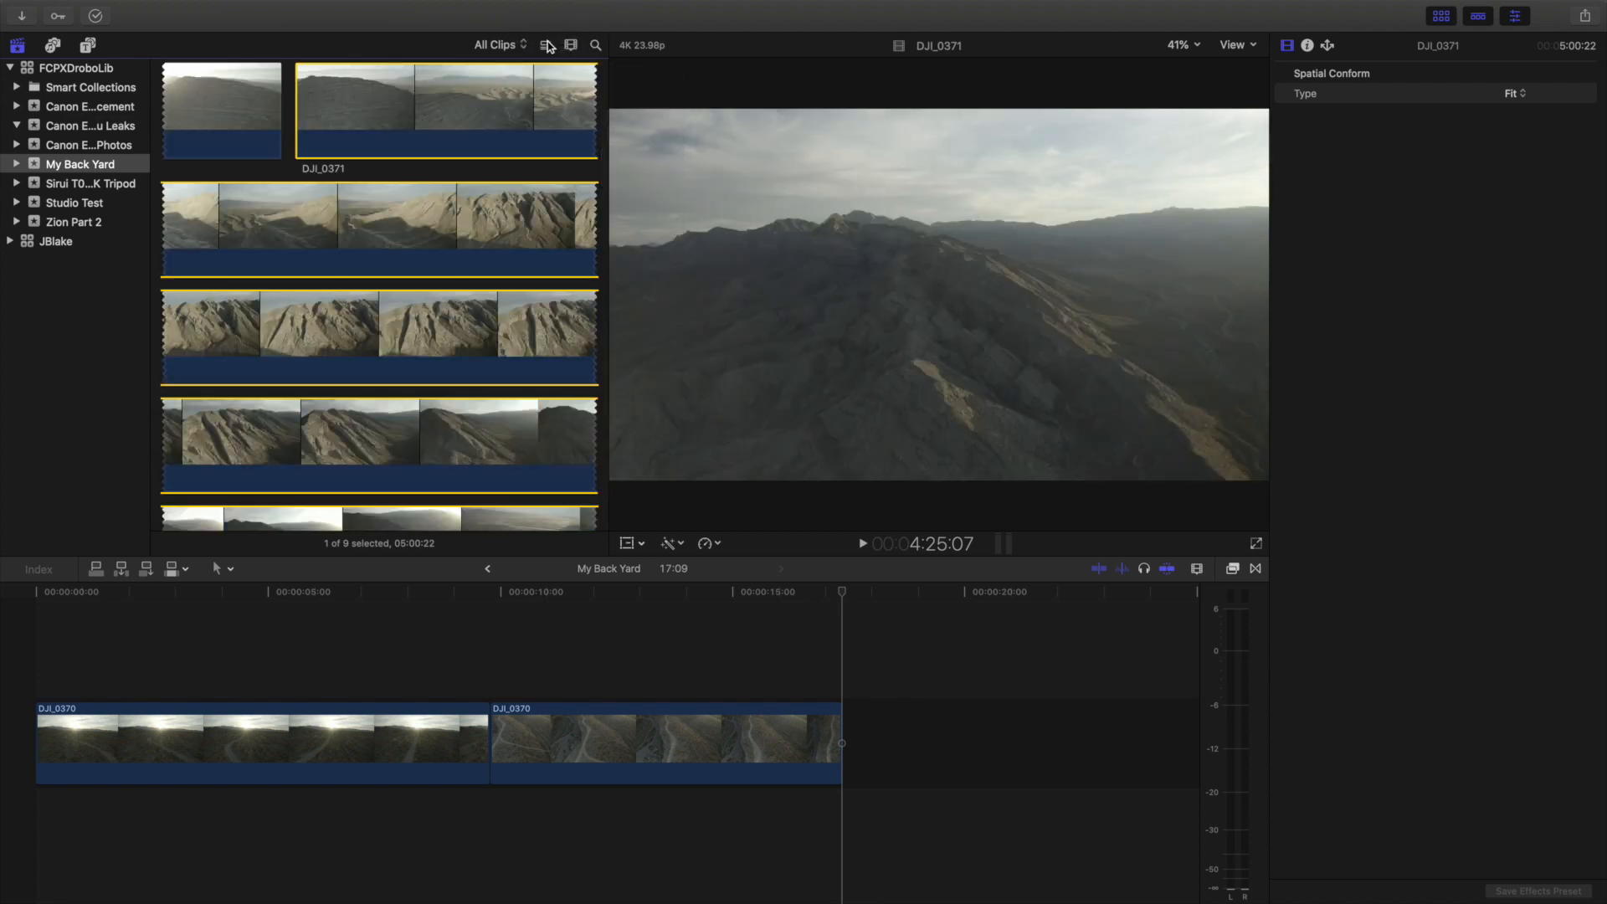
pyautogui.scroll(1, 369, 161)
pyautogui.scroll(5, 370, 161)
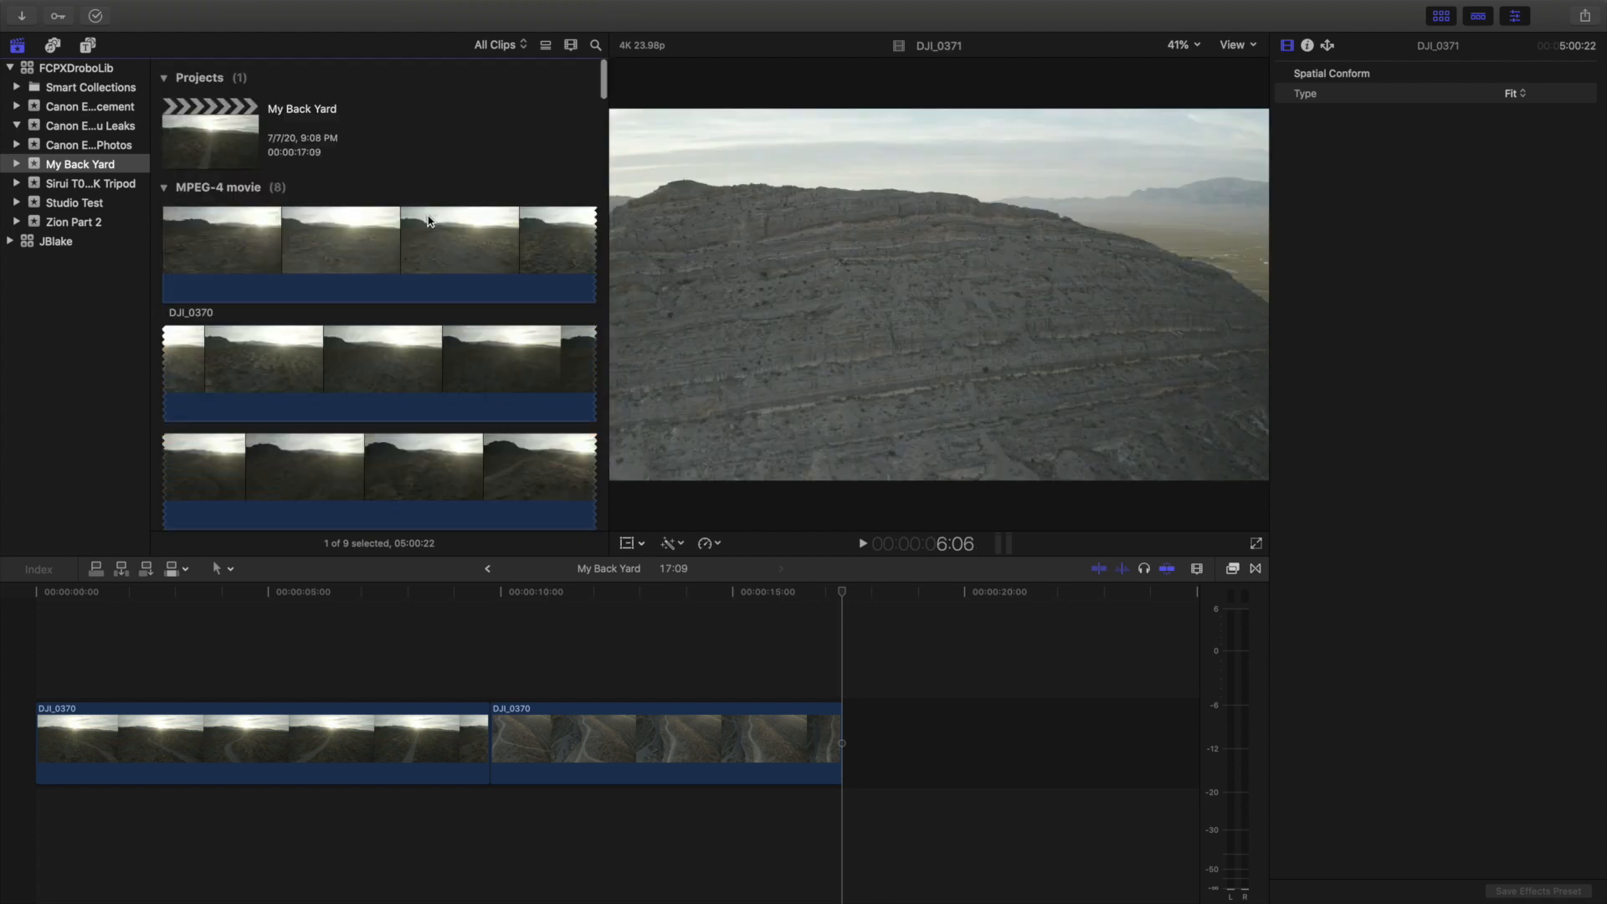
pyautogui.scroll(-6, 338, 360)
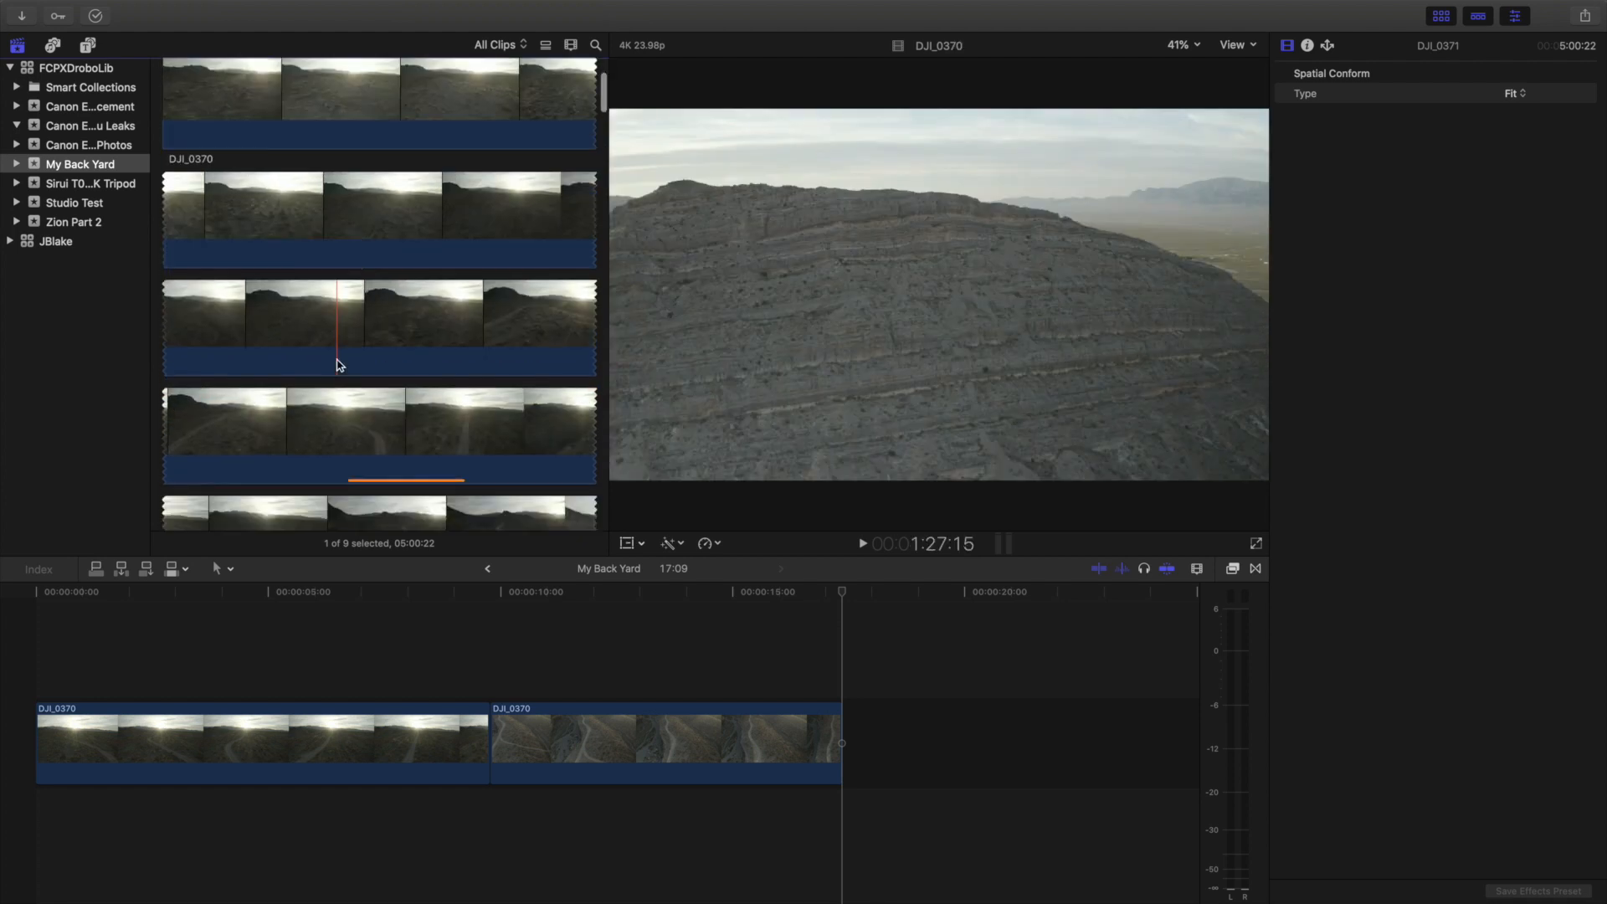
pyautogui.scroll(-3, 338, 363)
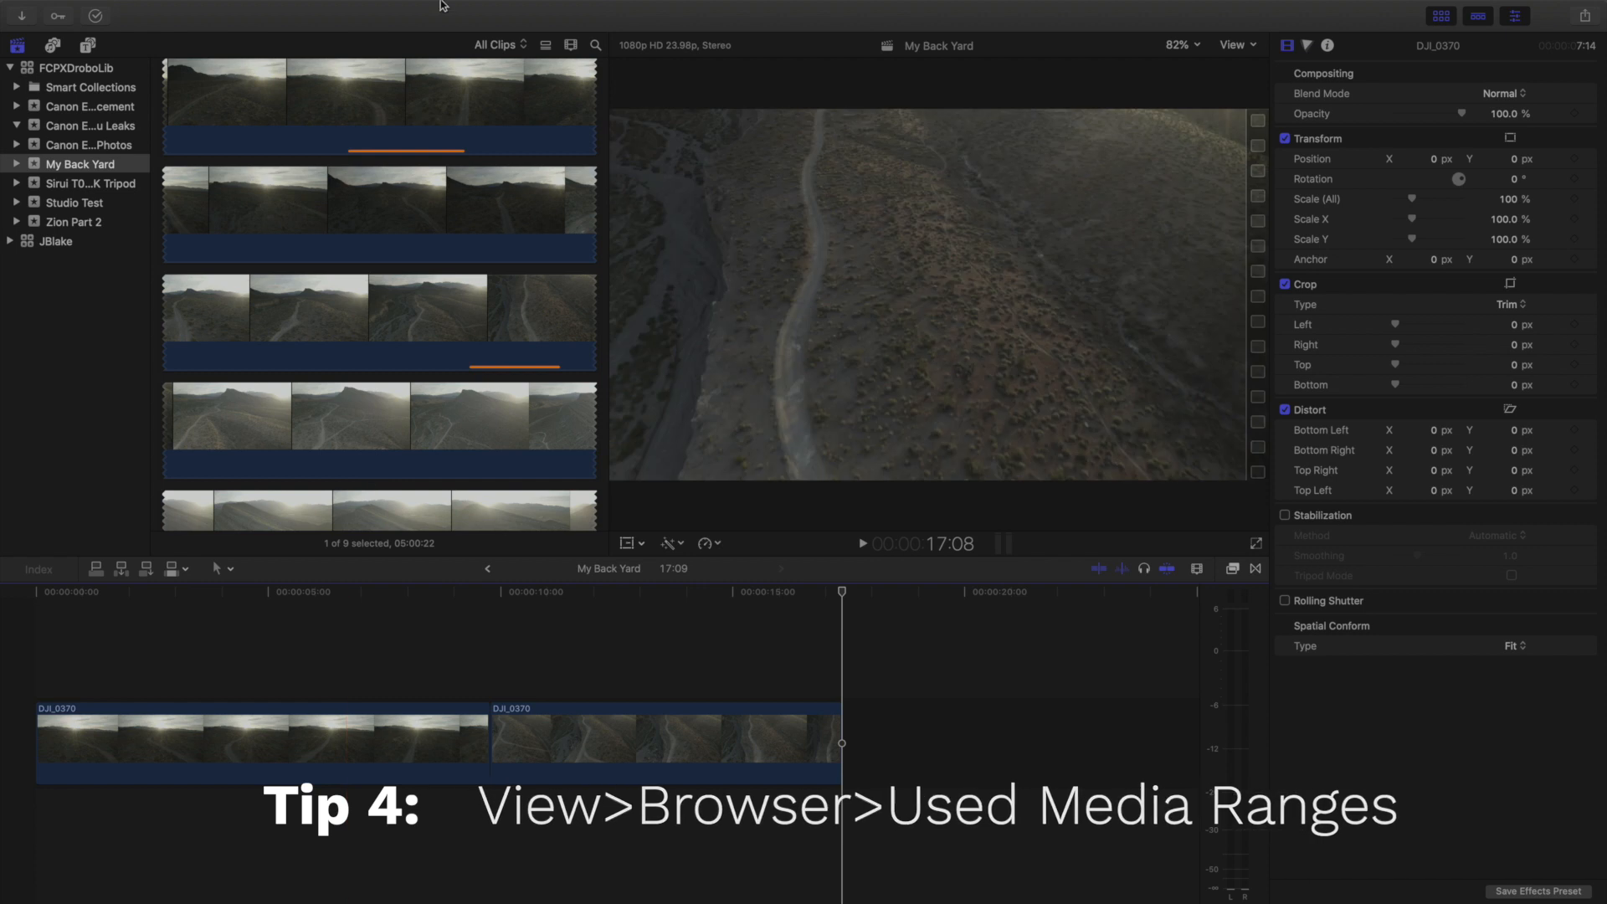
pyautogui.click(407, 160)
# Turn off the Used Media Ranges display for the browser clips
pyautogui.moveTo(466, 6)
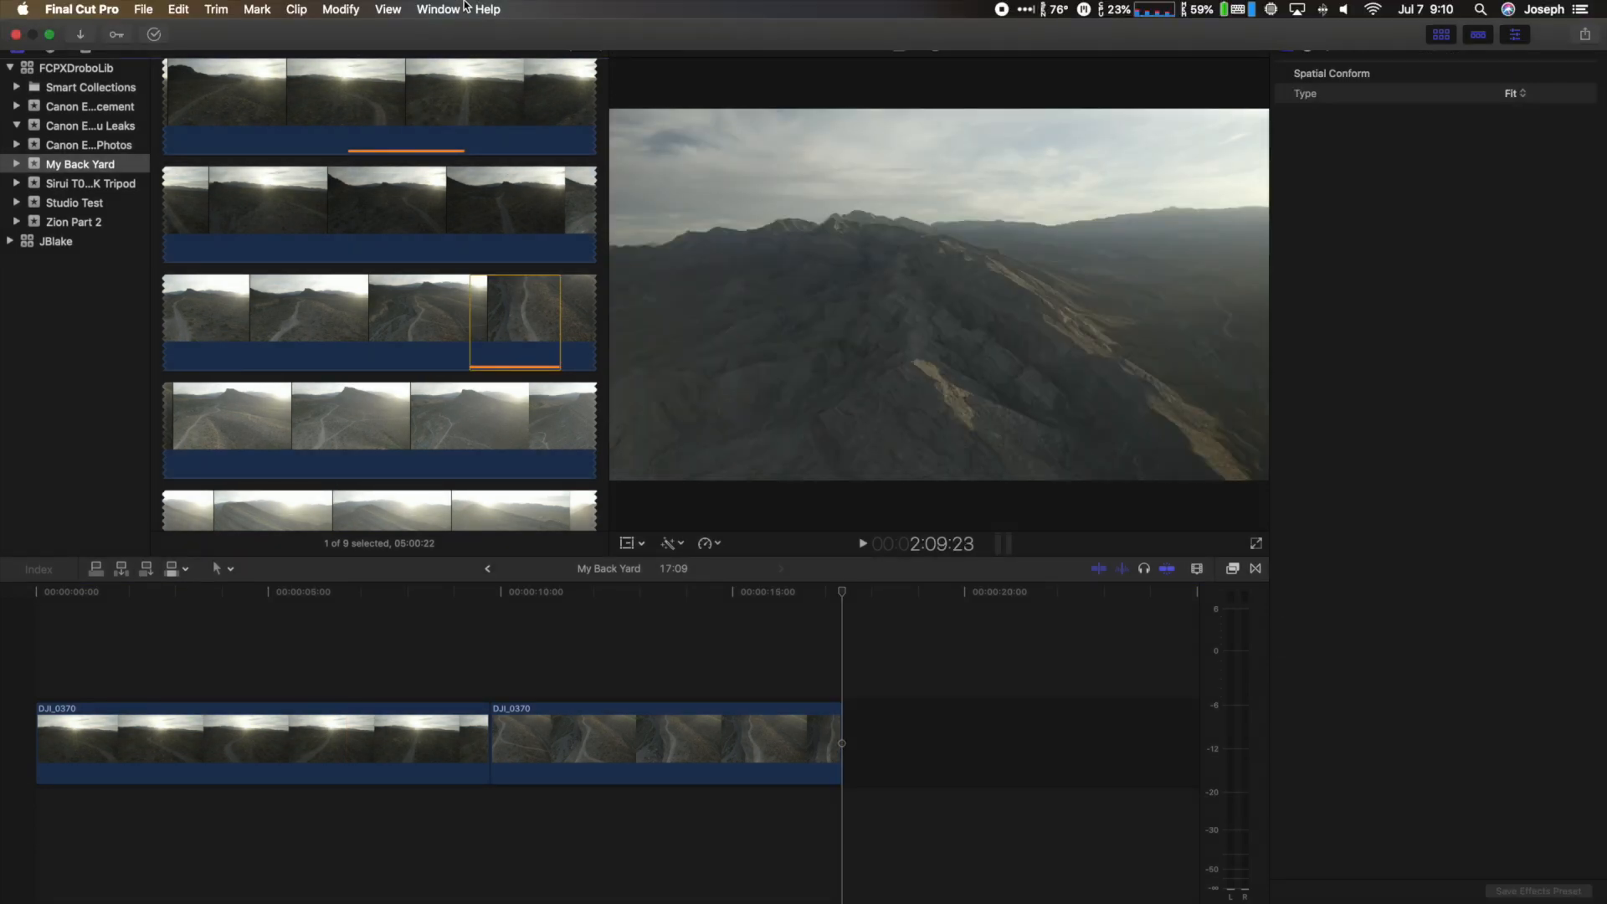
pyautogui.click(390, 9)
pyautogui.moveTo(452, 83)
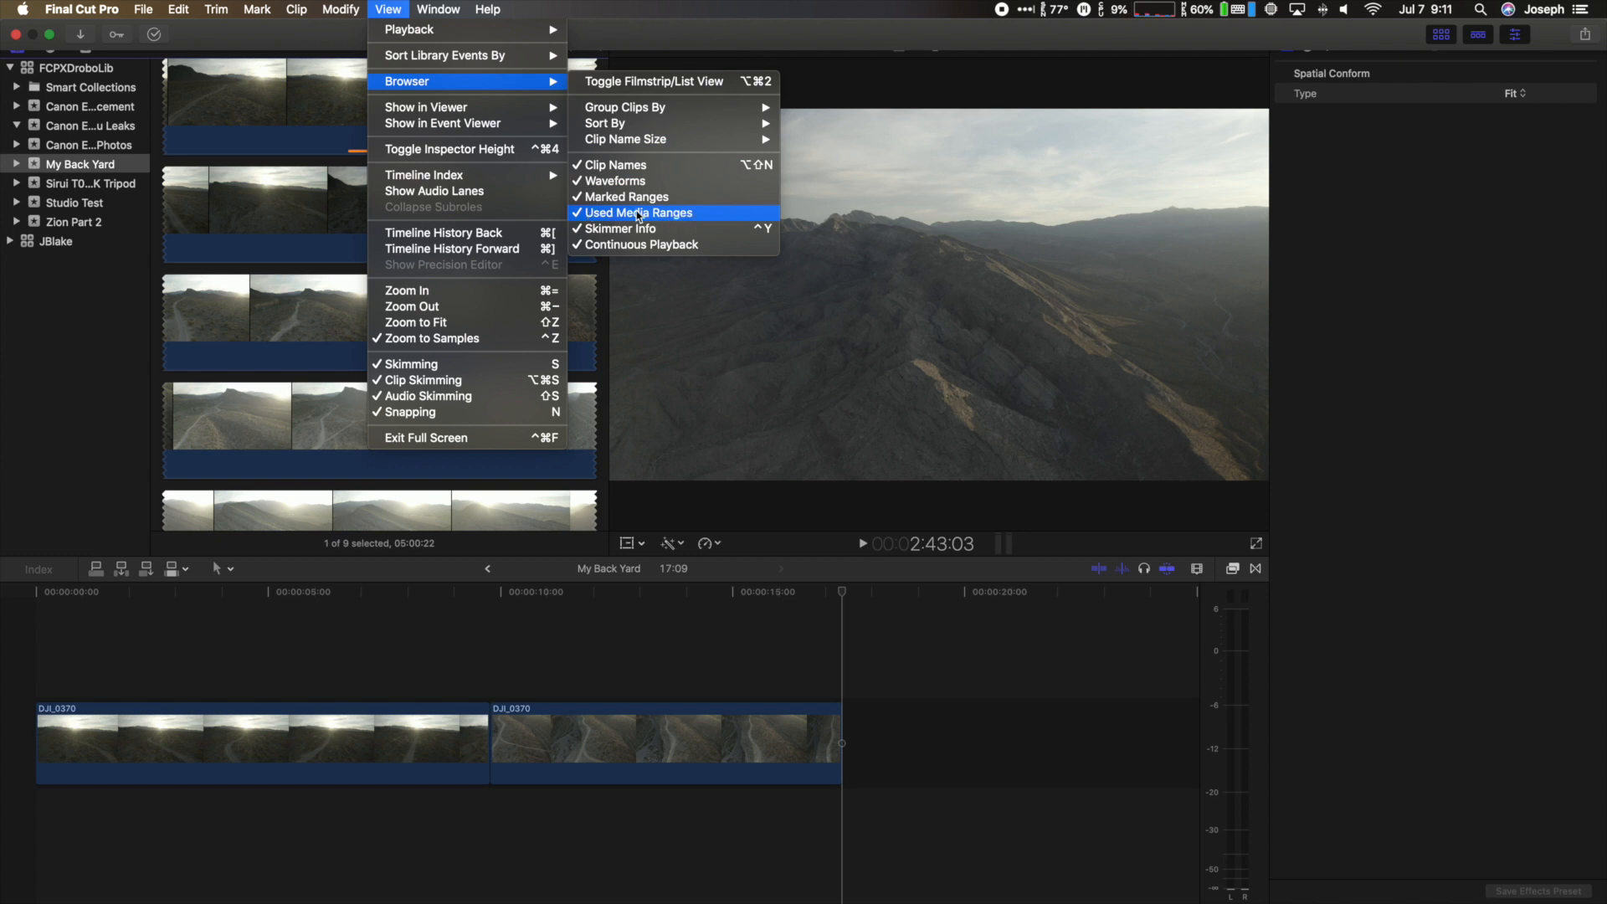
pyautogui.click(629, 213)
# Turn the Used Media Ranges display back on in the browser
pyautogui.moveTo(439, 7)
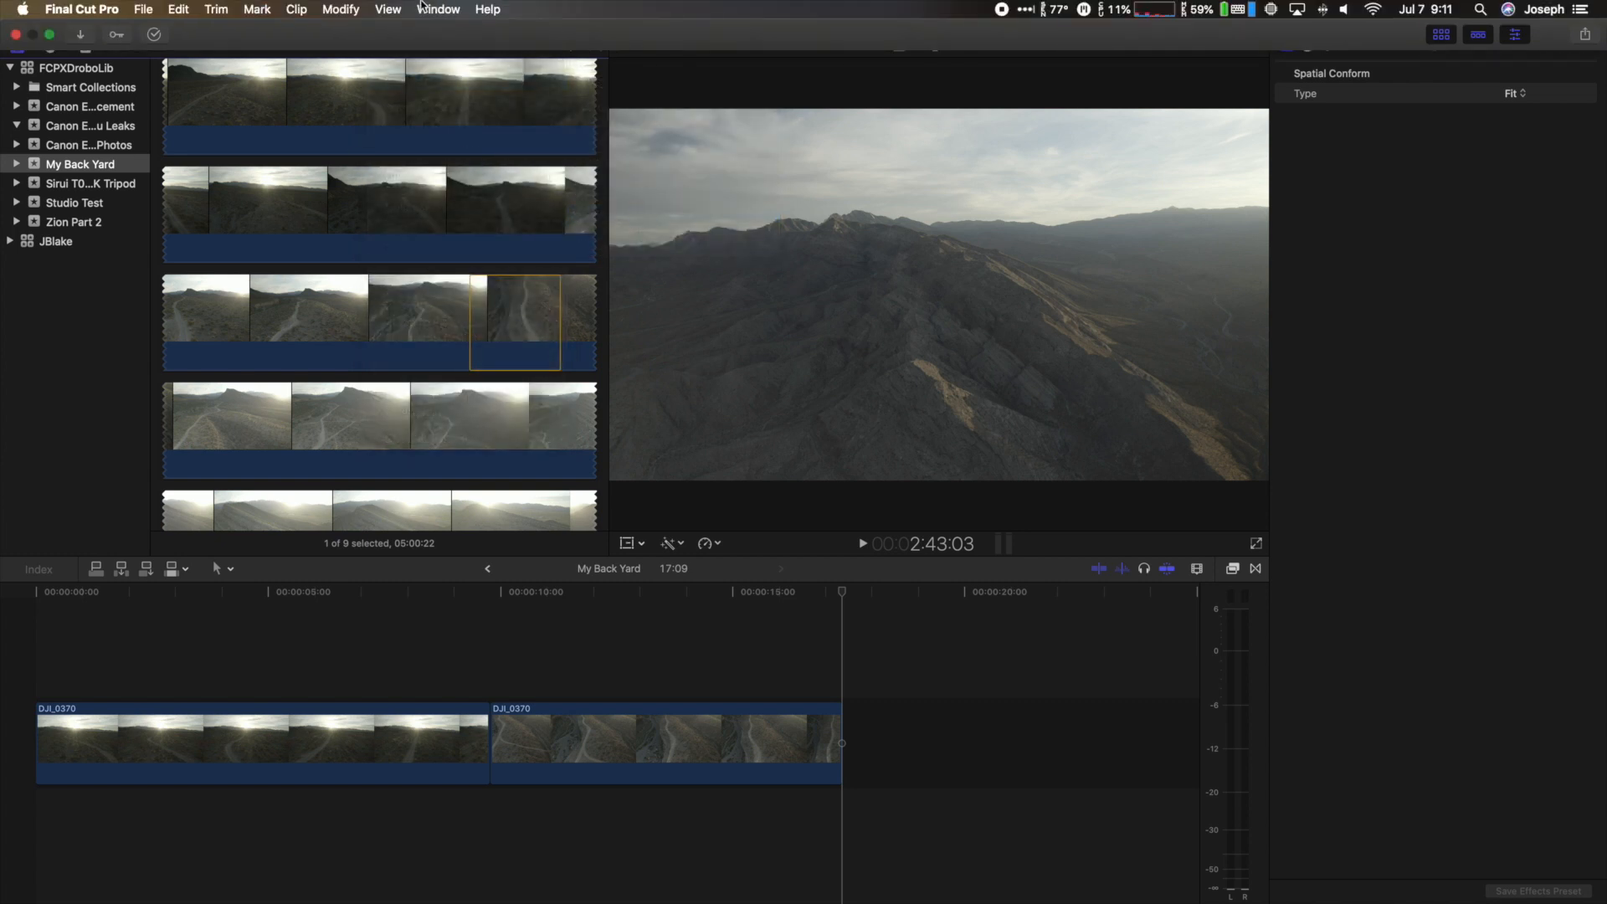
pyautogui.click(389, 9)
pyautogui.moveTo(504, 110)
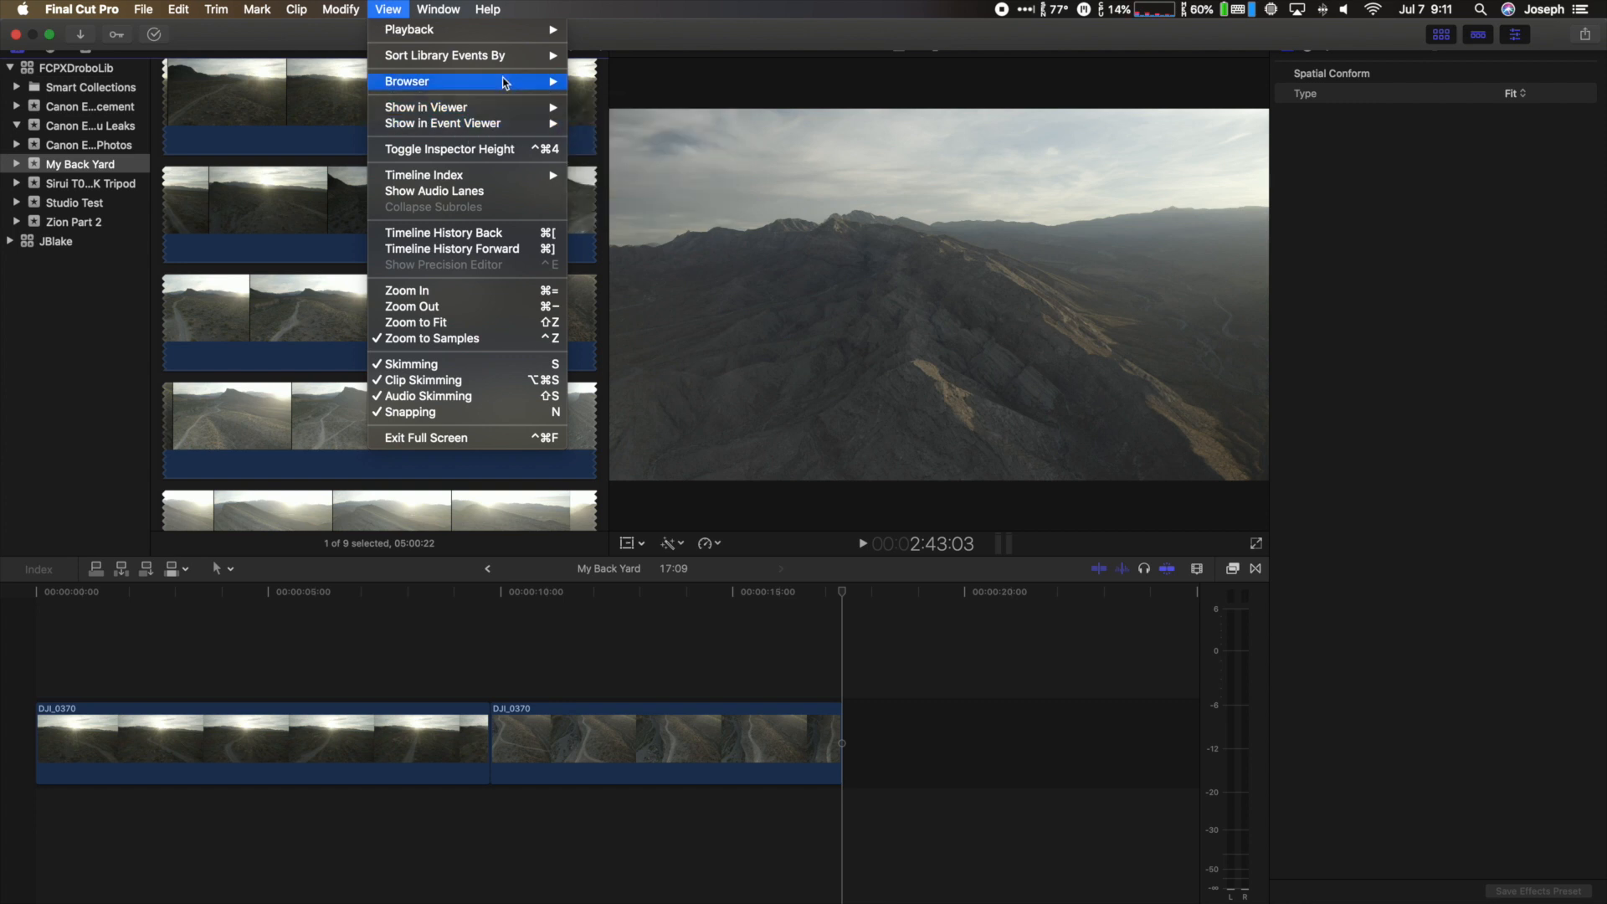
pyautogui.moveTo(513, 81)
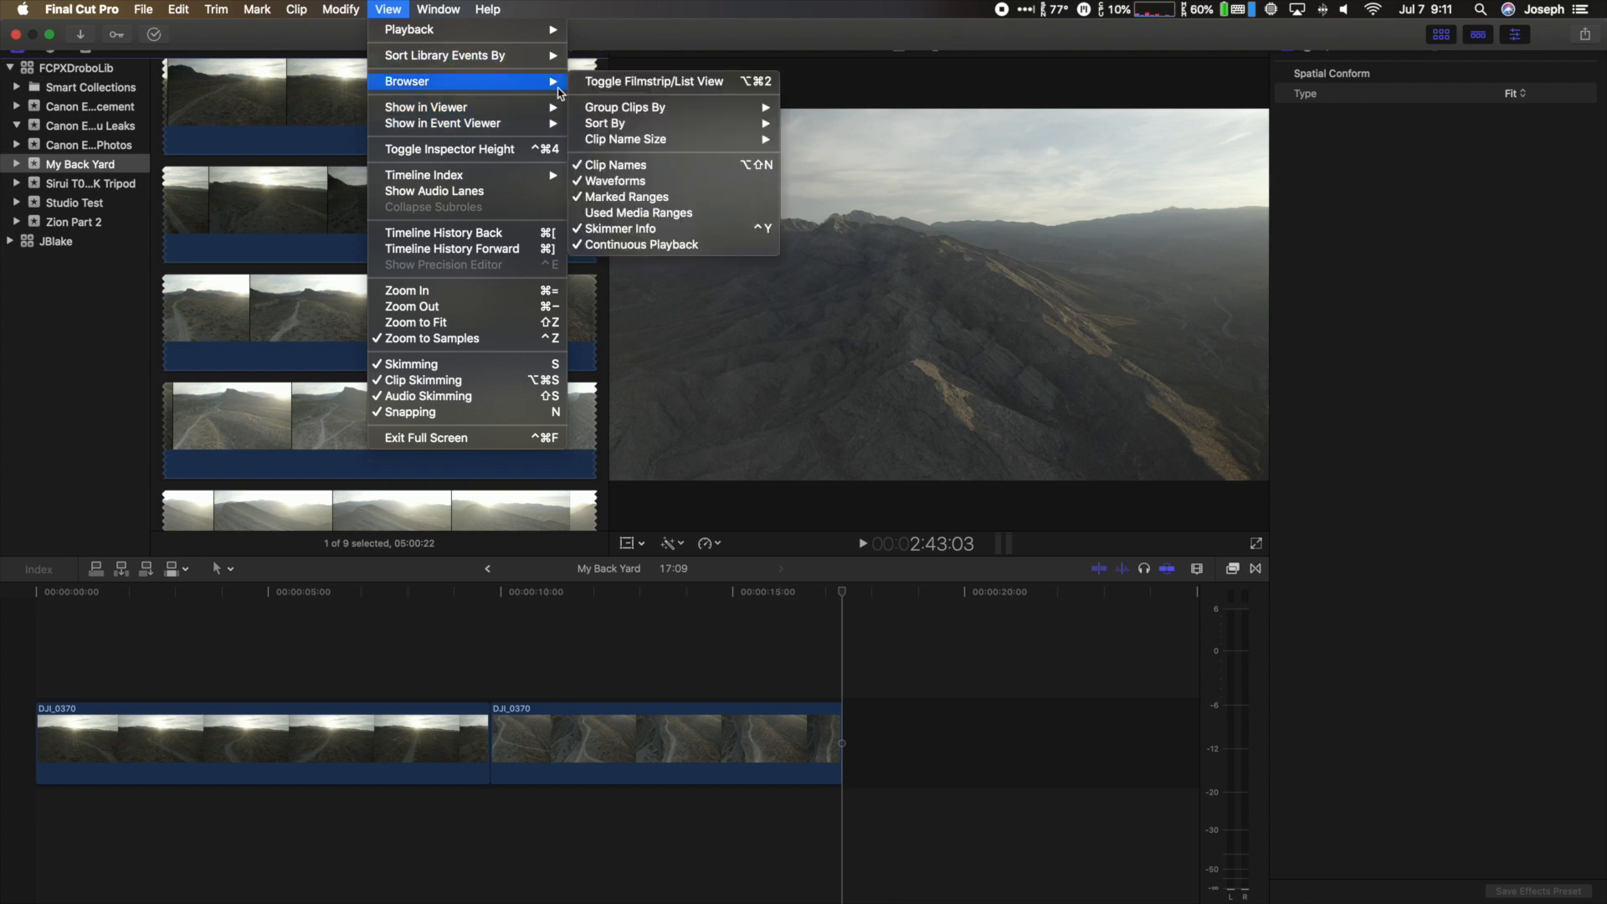
pyautogui.click(639, 212)
# Play the DJI_0372 browser clip from about 03:31 and mark an in point at about 03:35
pyautogui.scroll(-5, 378, 303)
pyautogui.scroll(-6, 378, 303)
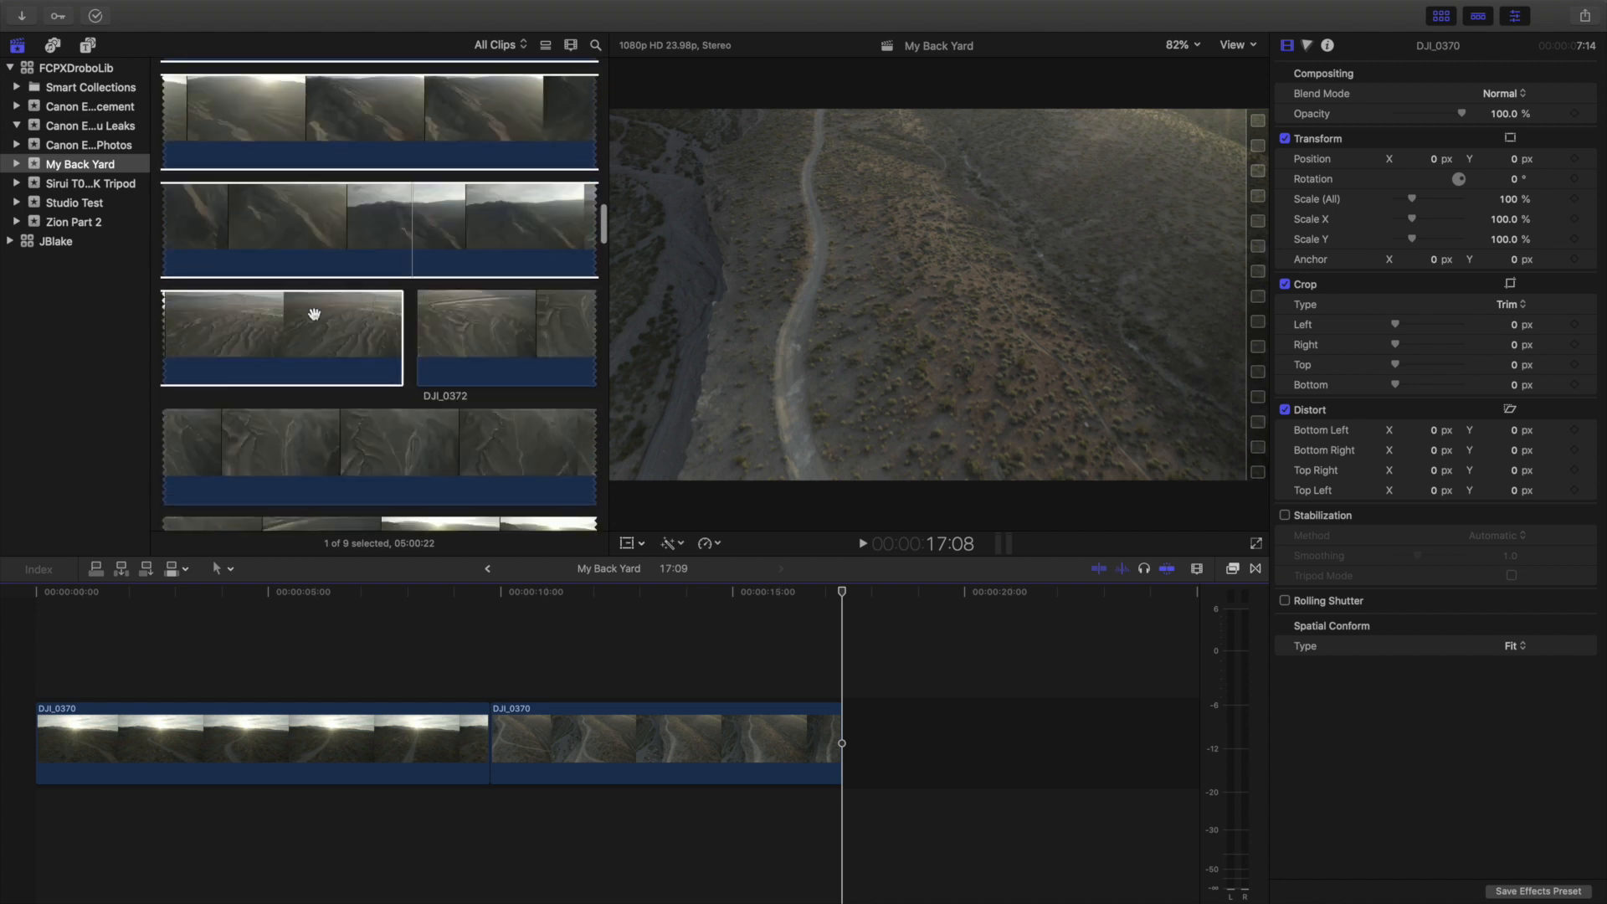
pyautogui.click(397, 335)
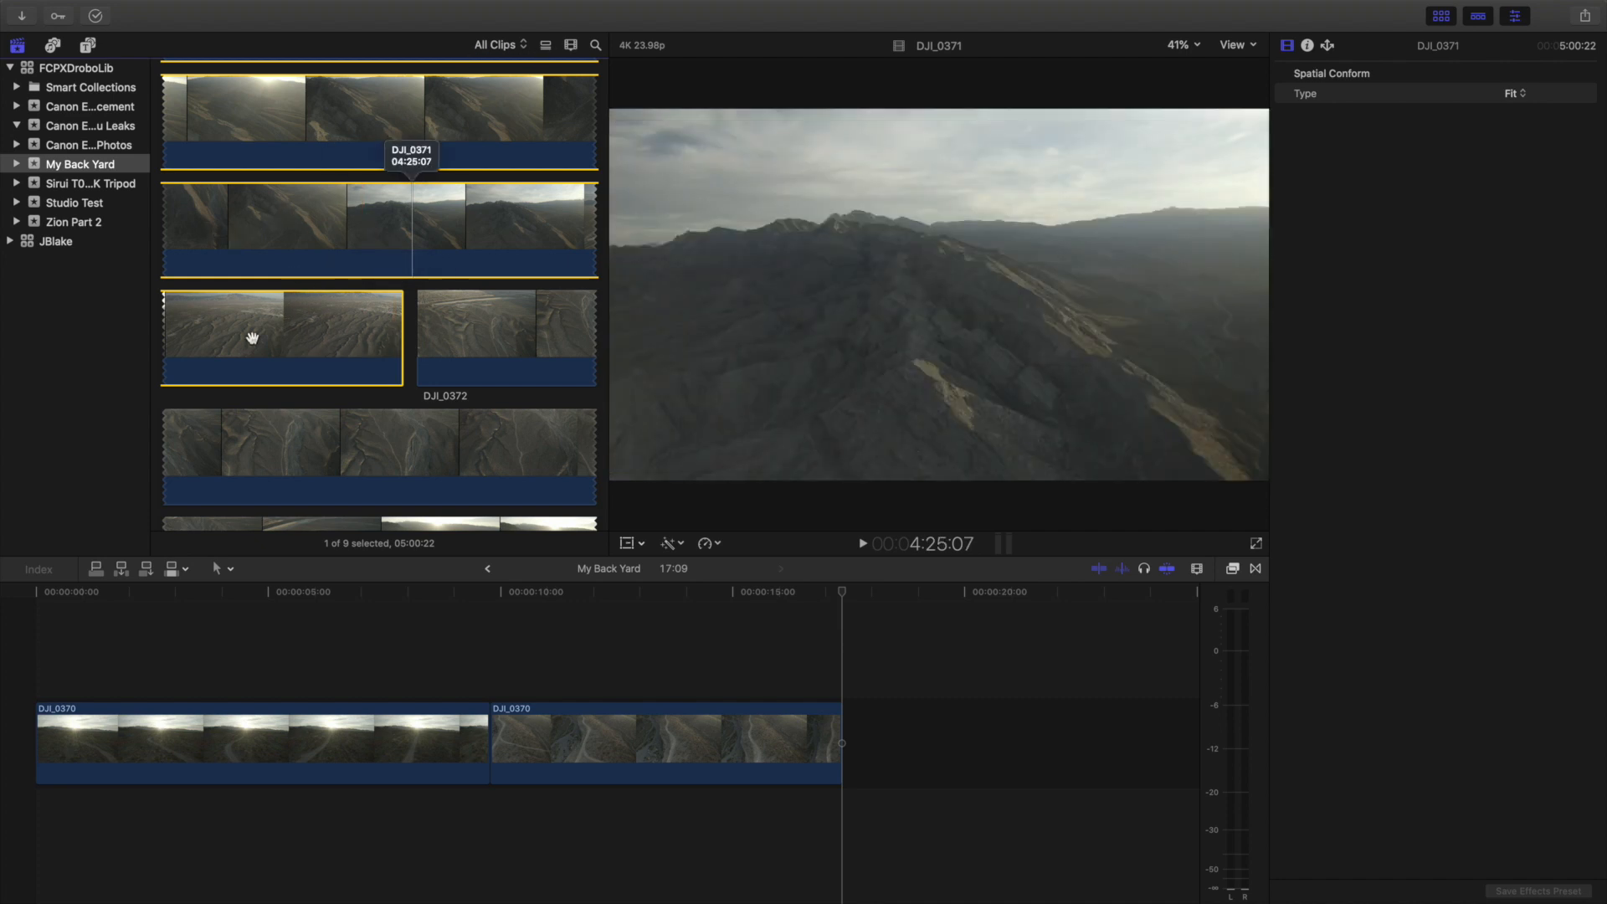
pyautogui.scroll(-10, 213, 359)
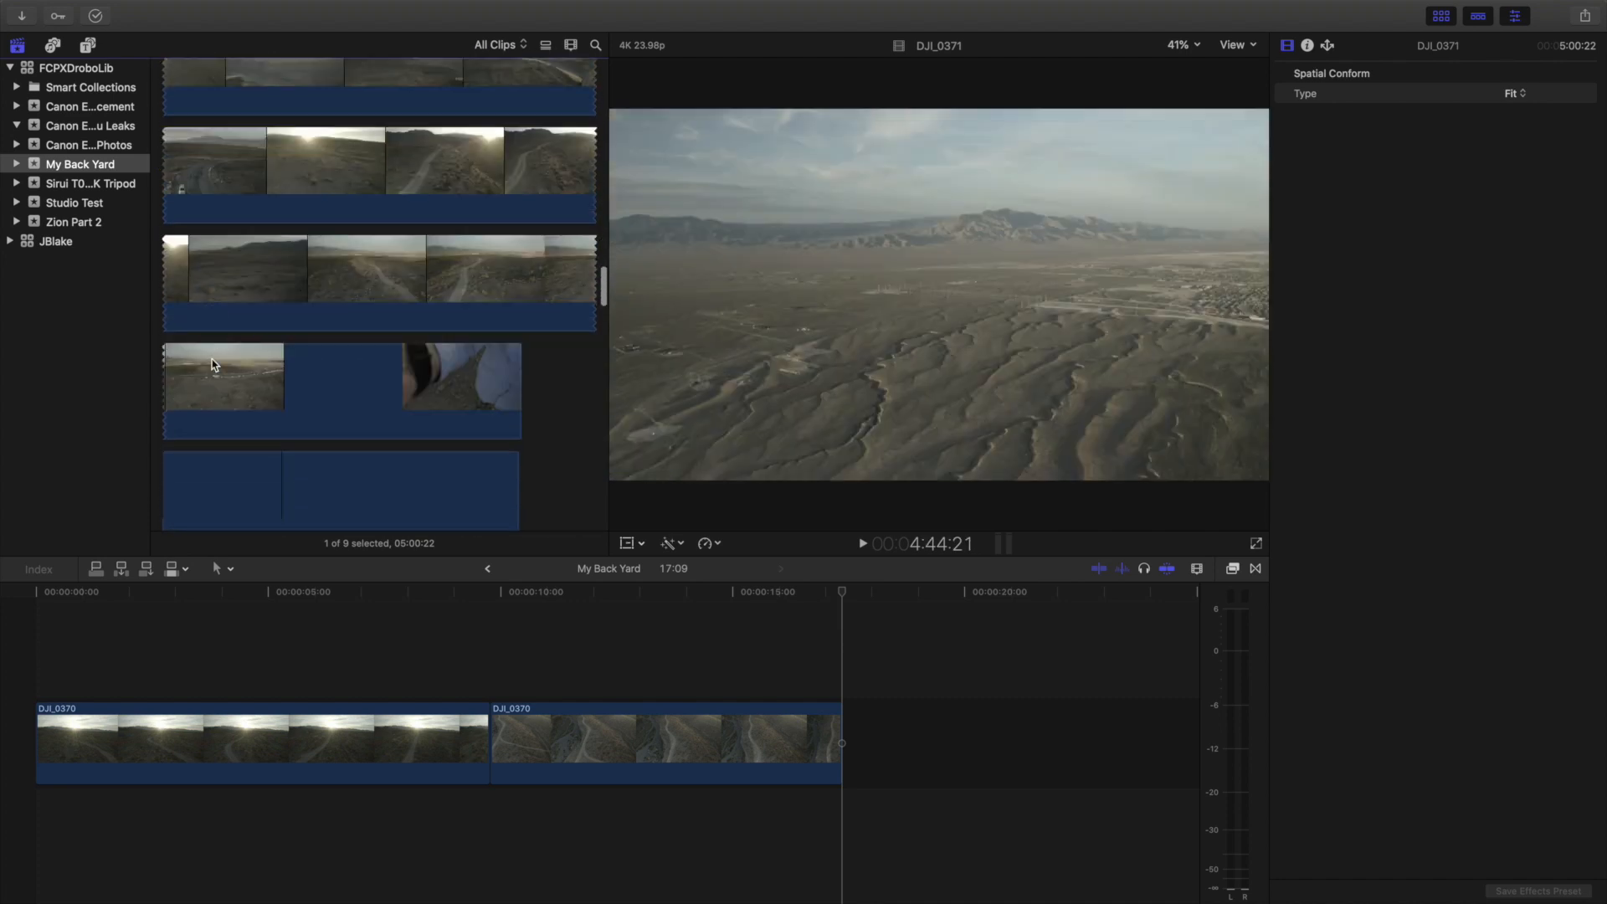
pyautogui.scroll(-2, 220, 338)
pyautogui.scroll(-1, 425, 184)
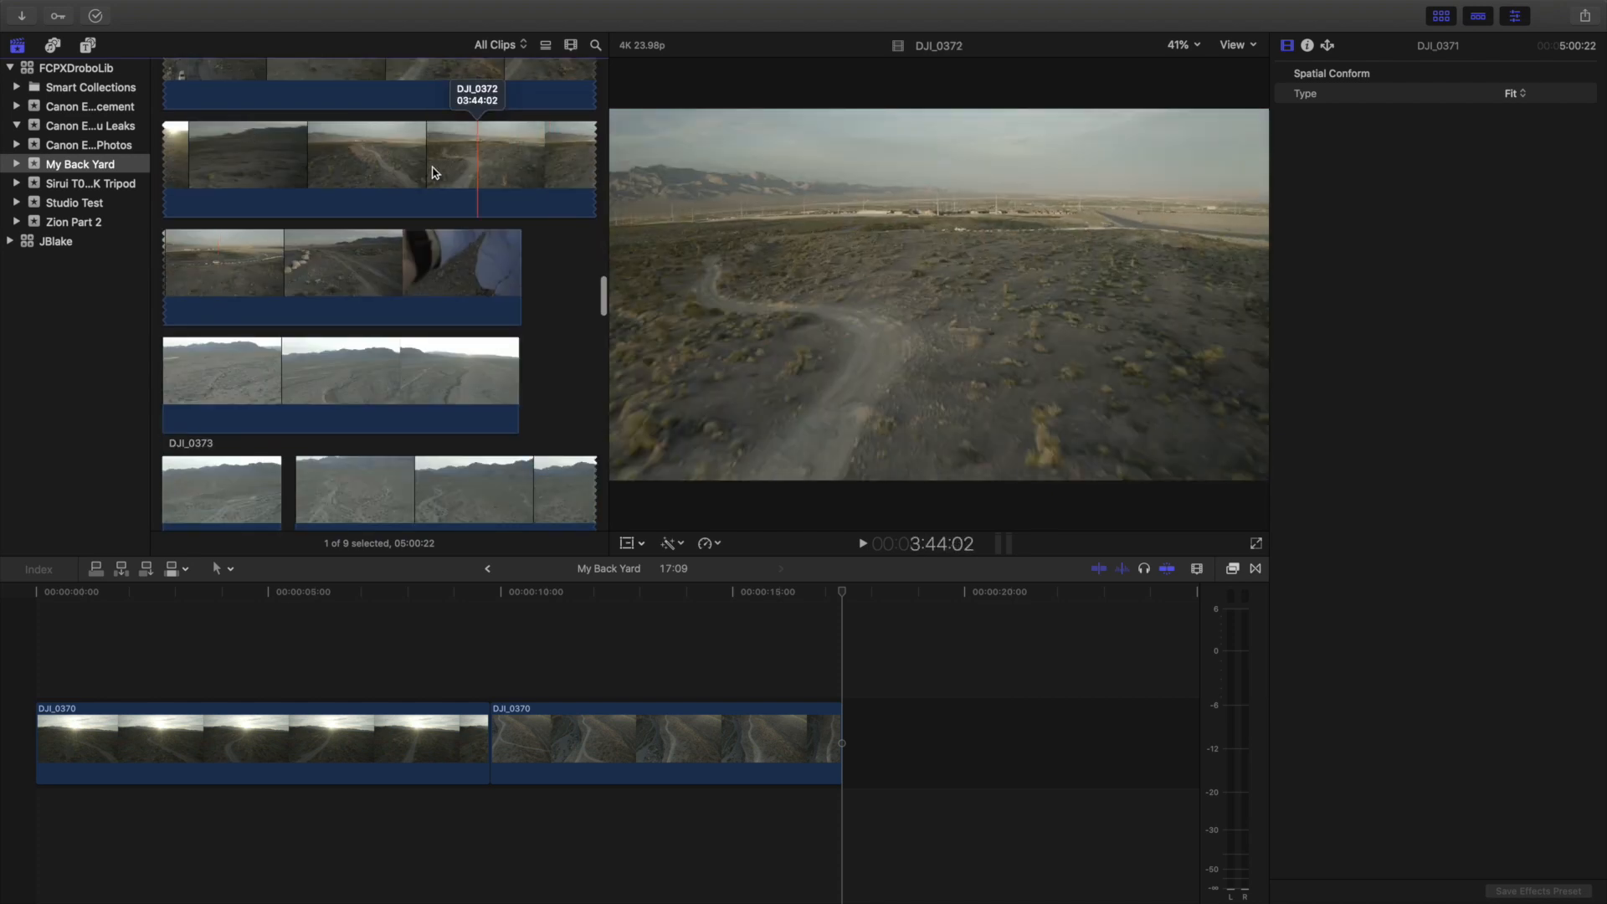
pyautogui.click(327, 174)
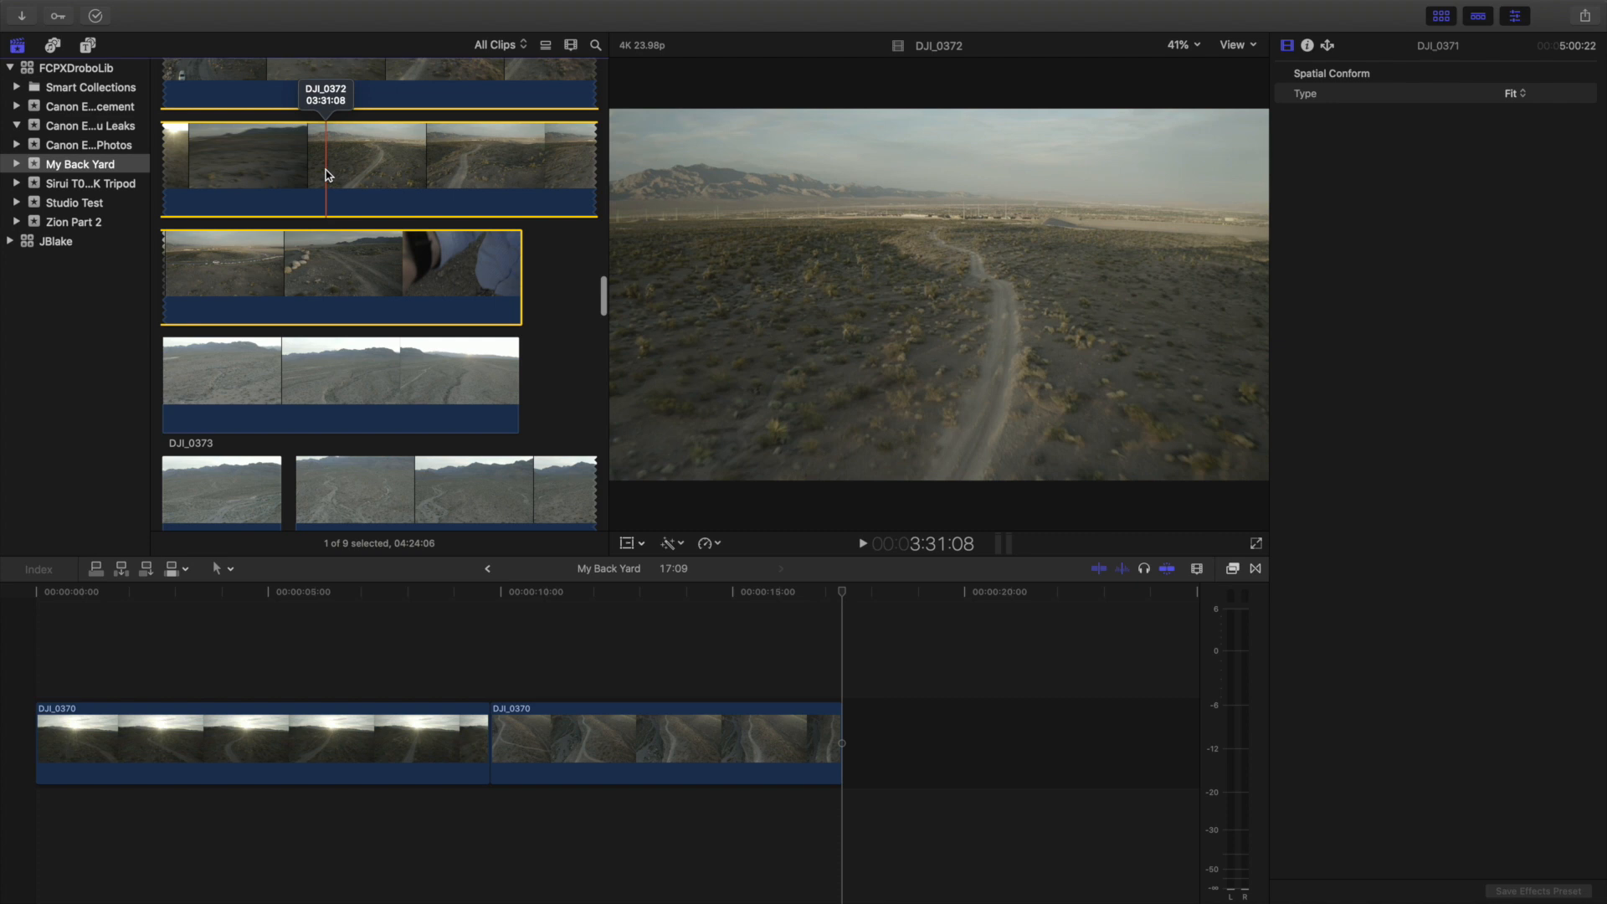
pyautogui.press('space')
pyautogui.press('i')
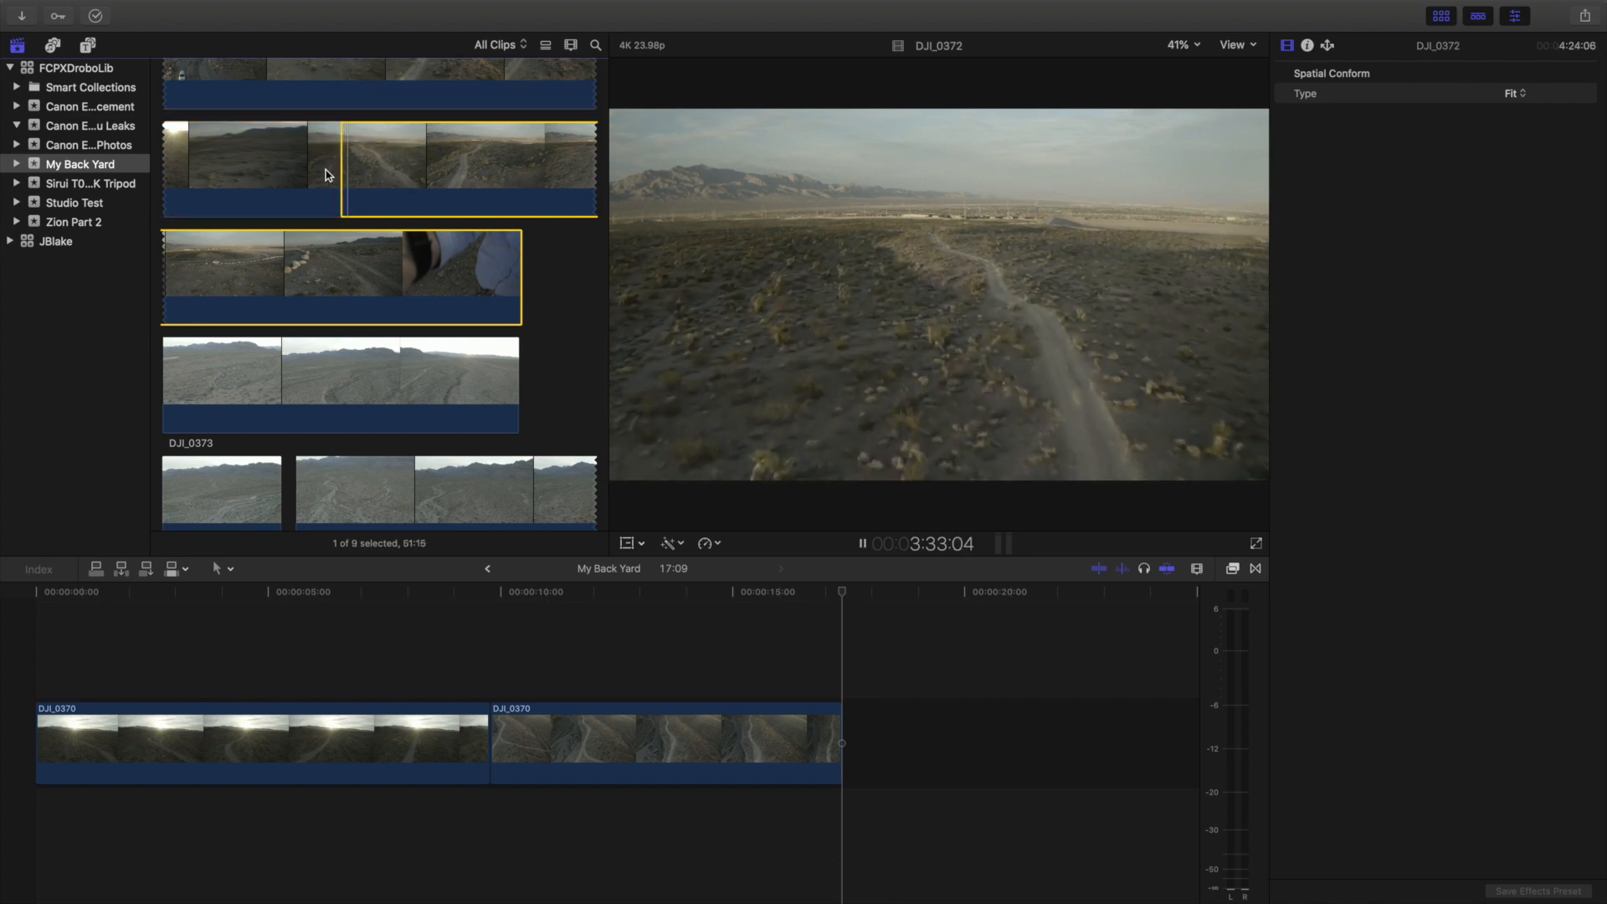
pyautogui.press('i')
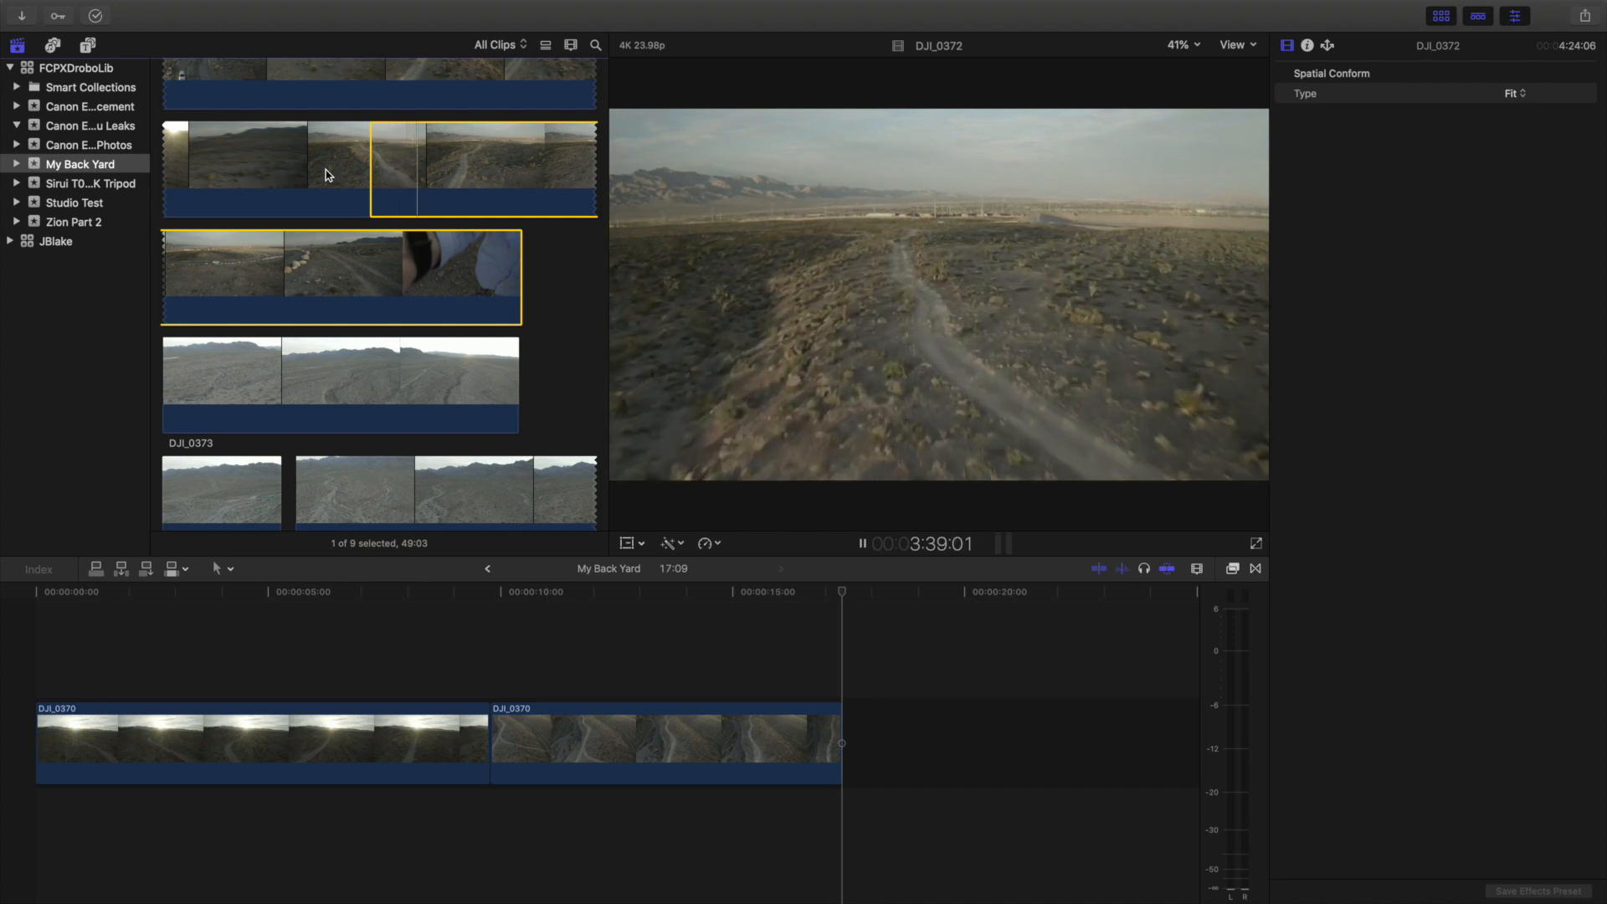
# Mark an out point in DJI_0372 for a 05:04 range, append it to the timeline, and stop playback
pyautogui.press('o')
pyautogui.press('e')
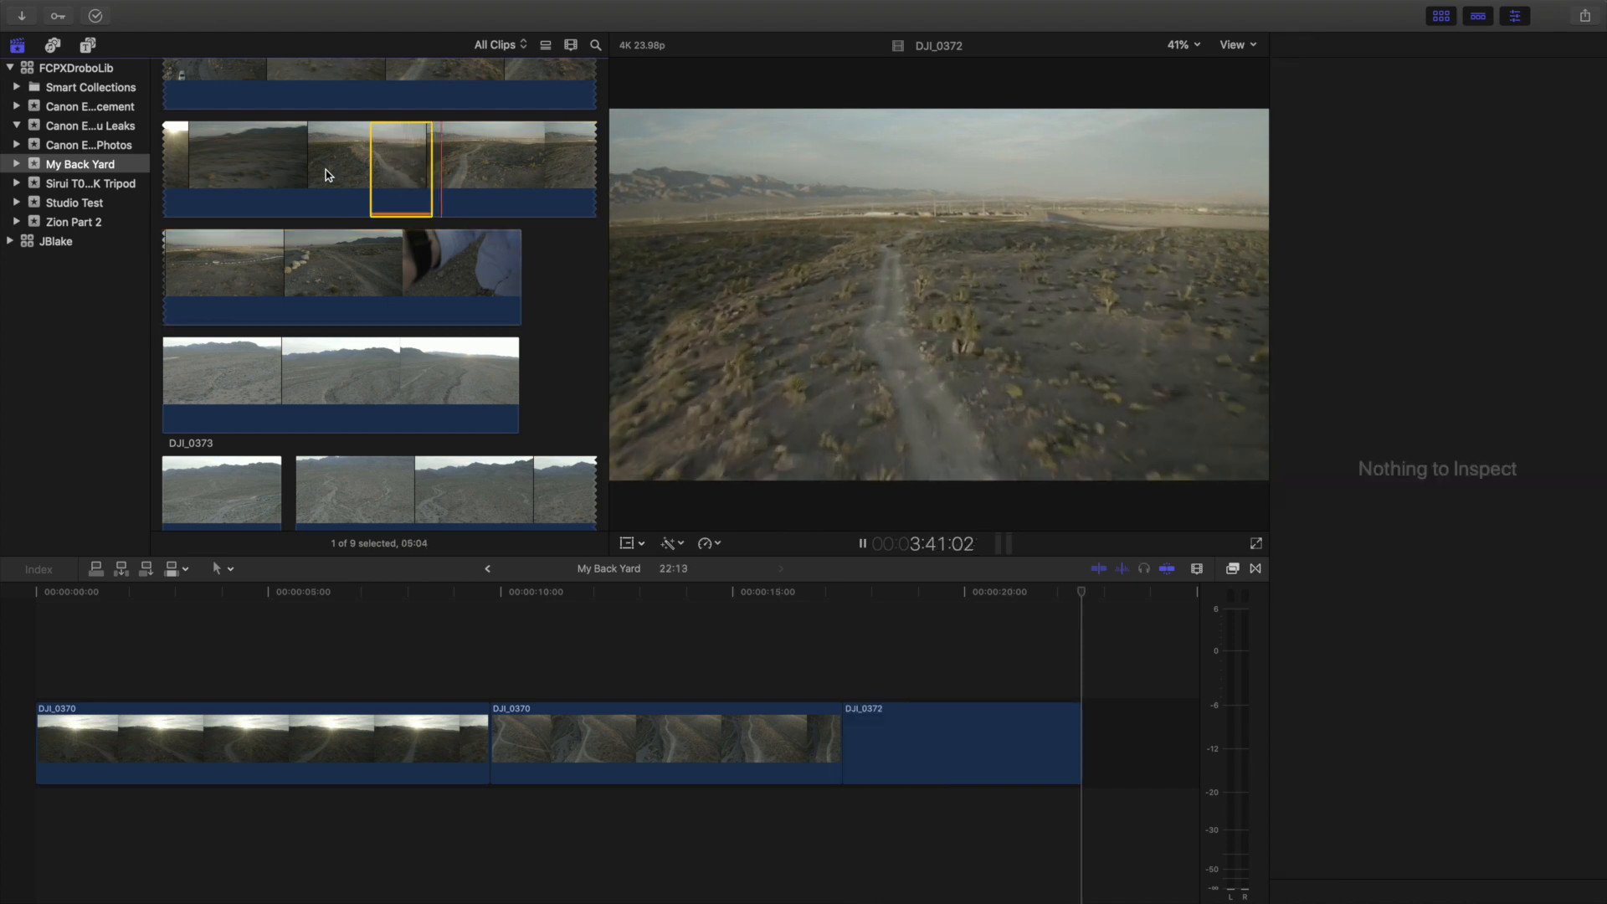
pyautogui.press('space')
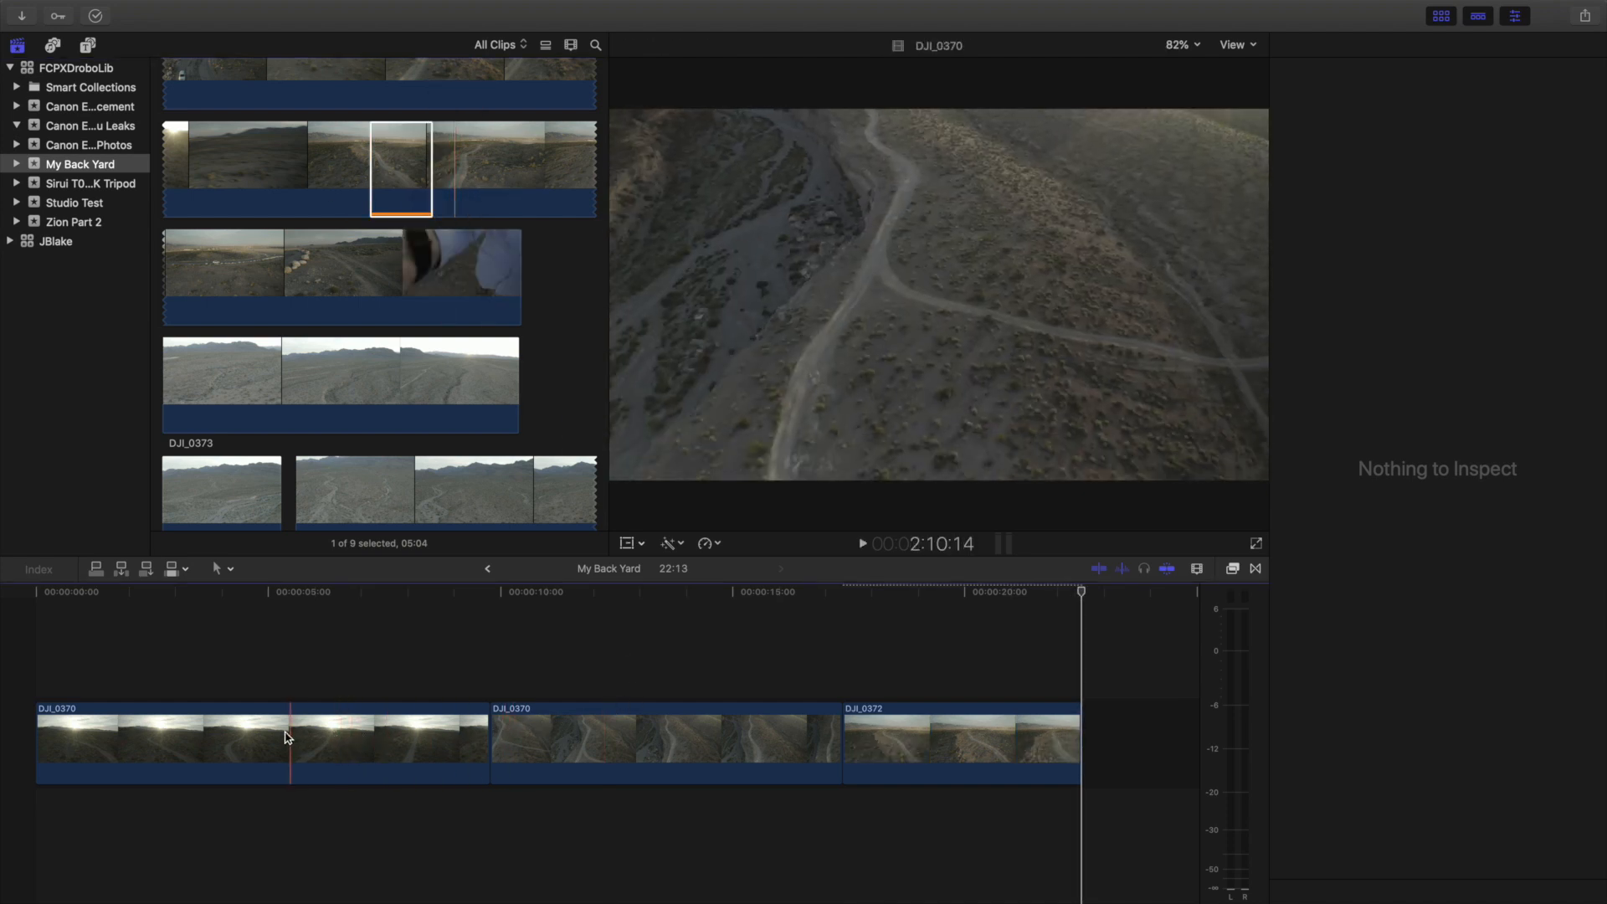
# Reveal the source range of the first DJI_0370 timeline clip in the browser
pyautogui.click(277, 737)
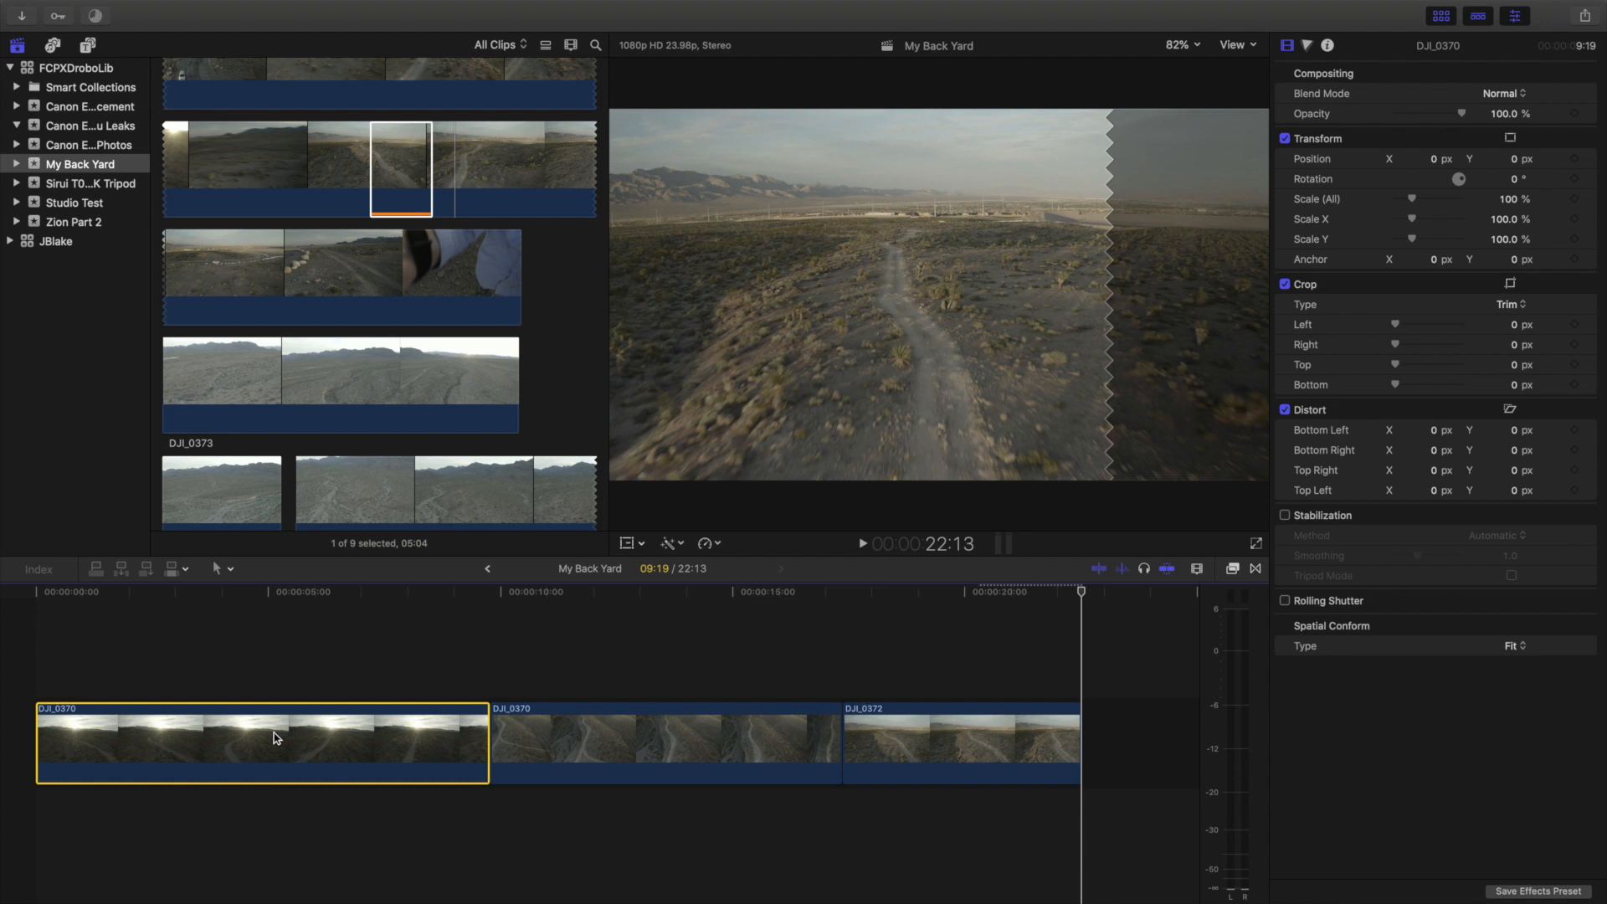
pyautogui.hotkey('shift', 'f')
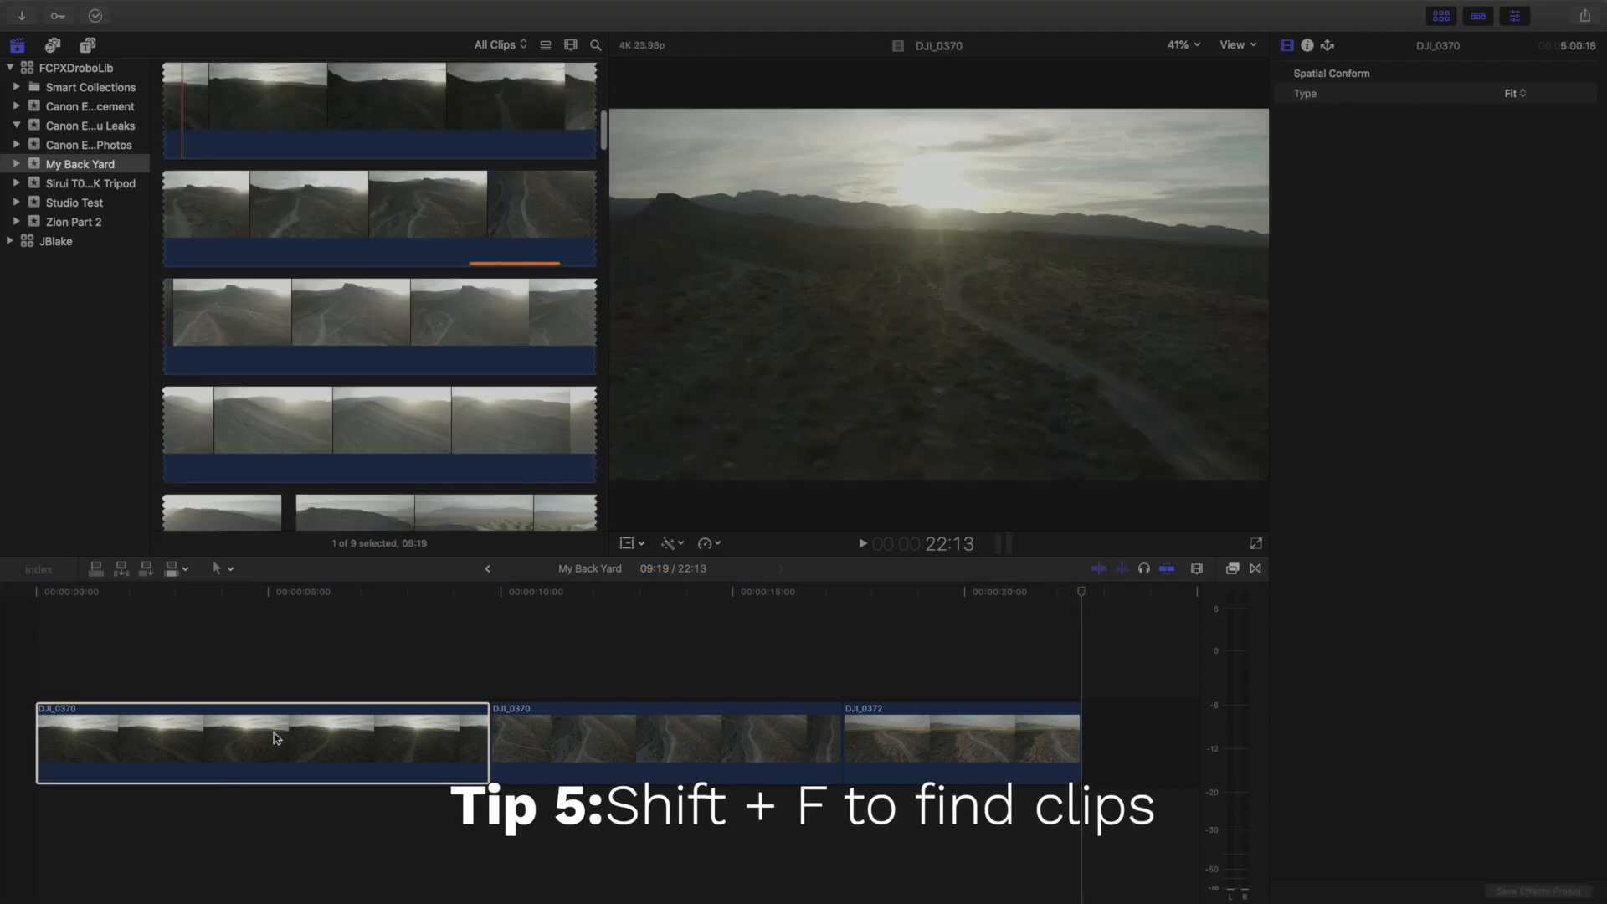
pyautogui.click(276, 717)
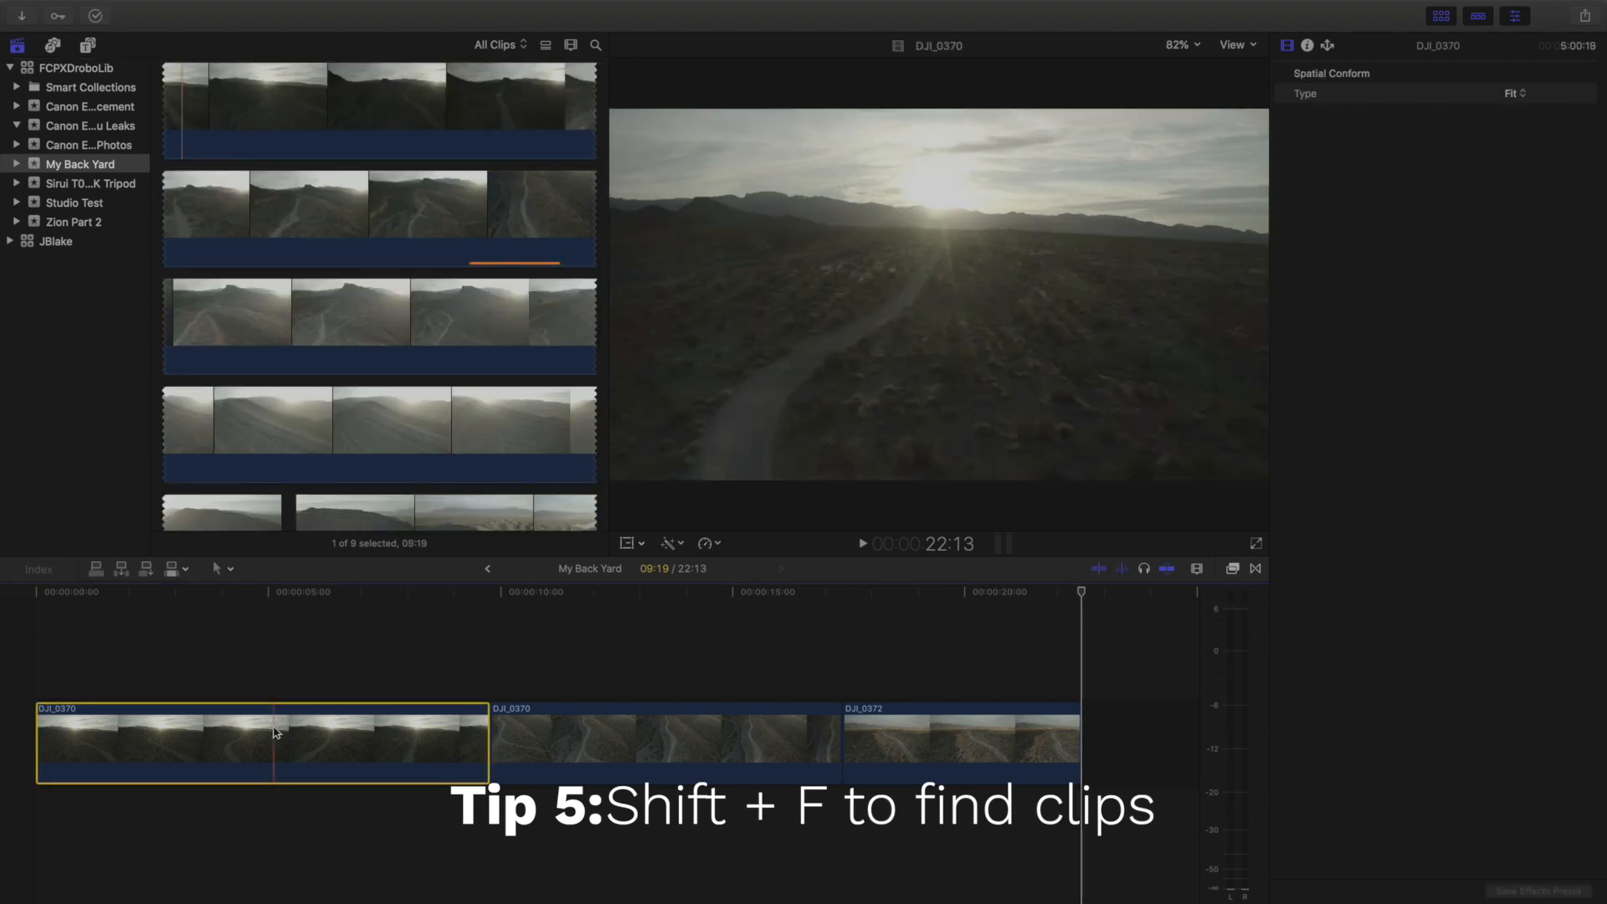
pyautogui.hotkey('shift', 'f')
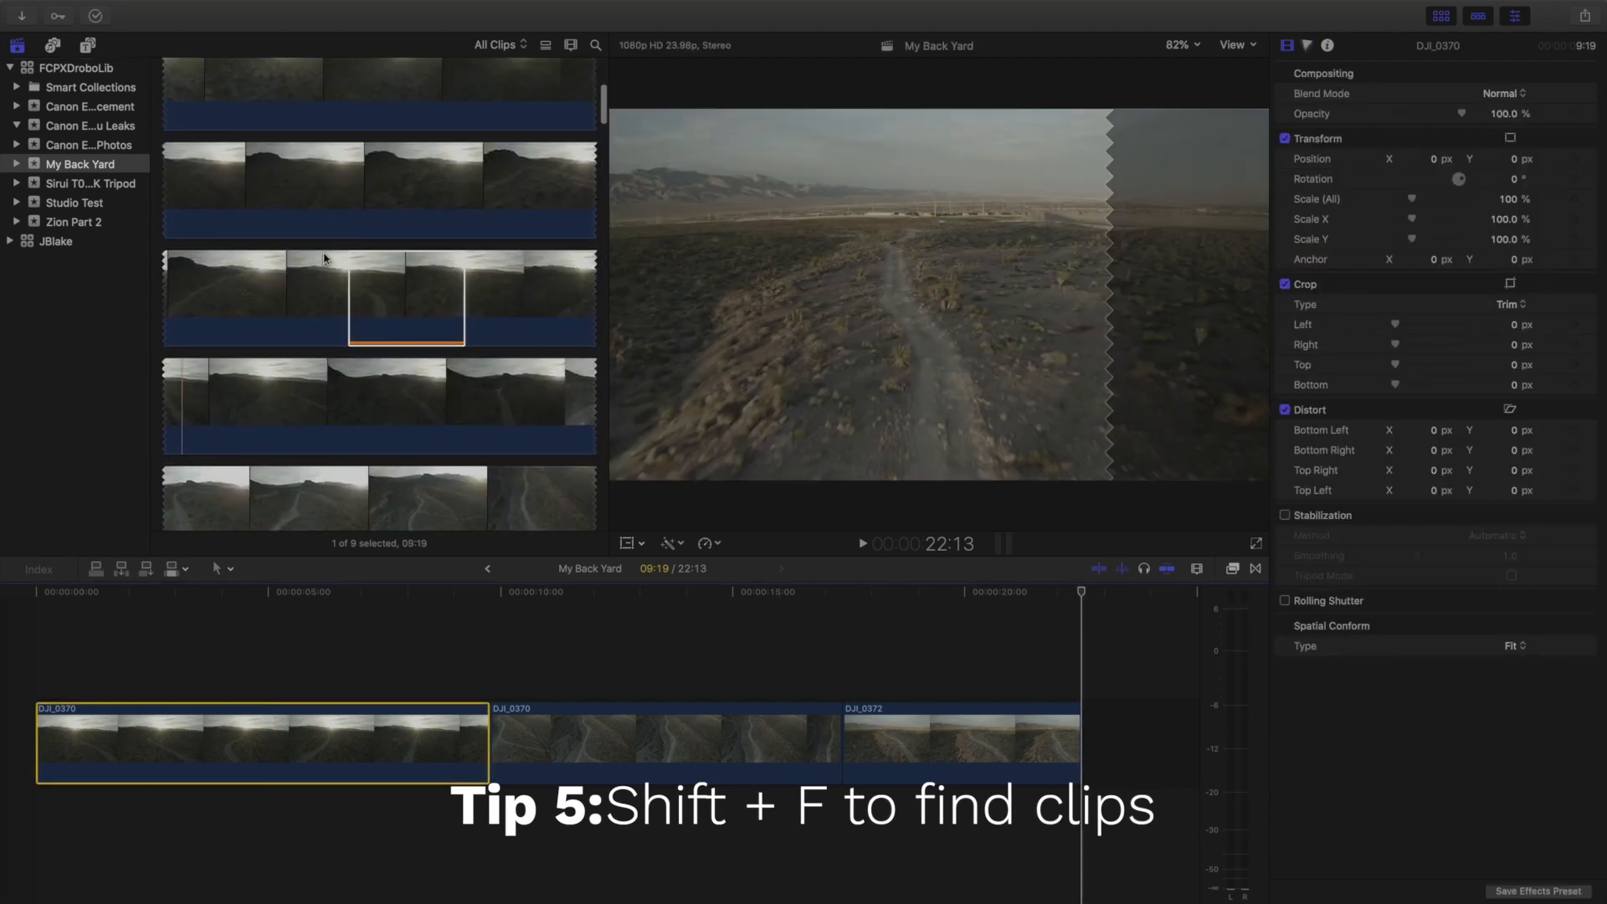
pyautogui.click(421, 227)
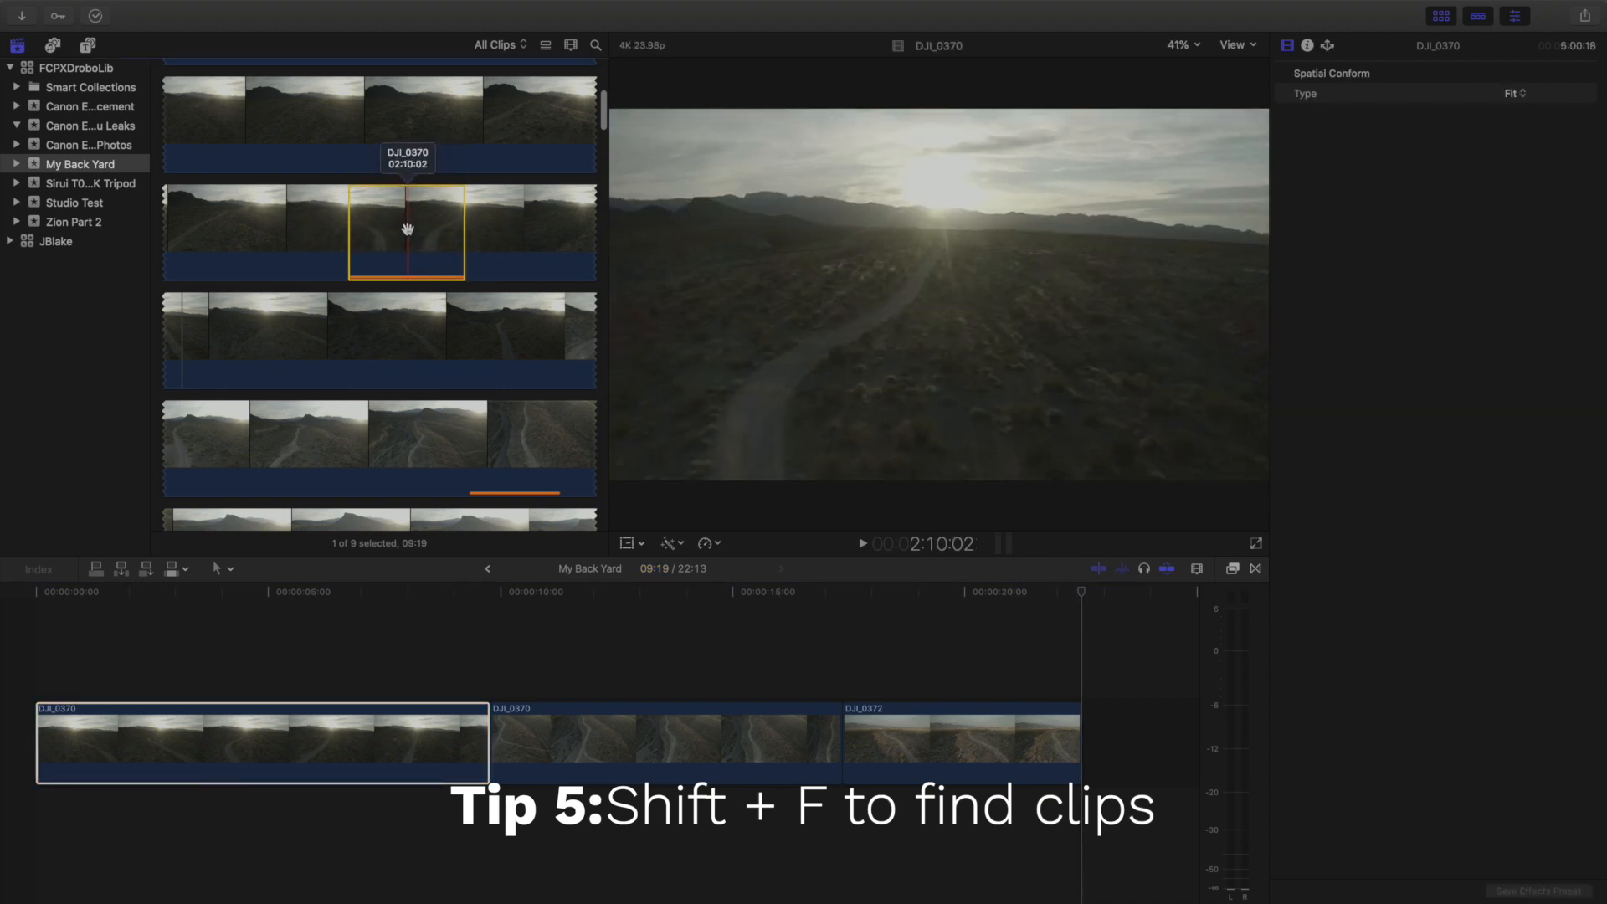
# Reveal in the browser the source ranges of the second DJI_0370 timeline clip, the DJI_0372 clip and the first DJI_0370 clip, one at a time
pyautogui.click(592, 755)
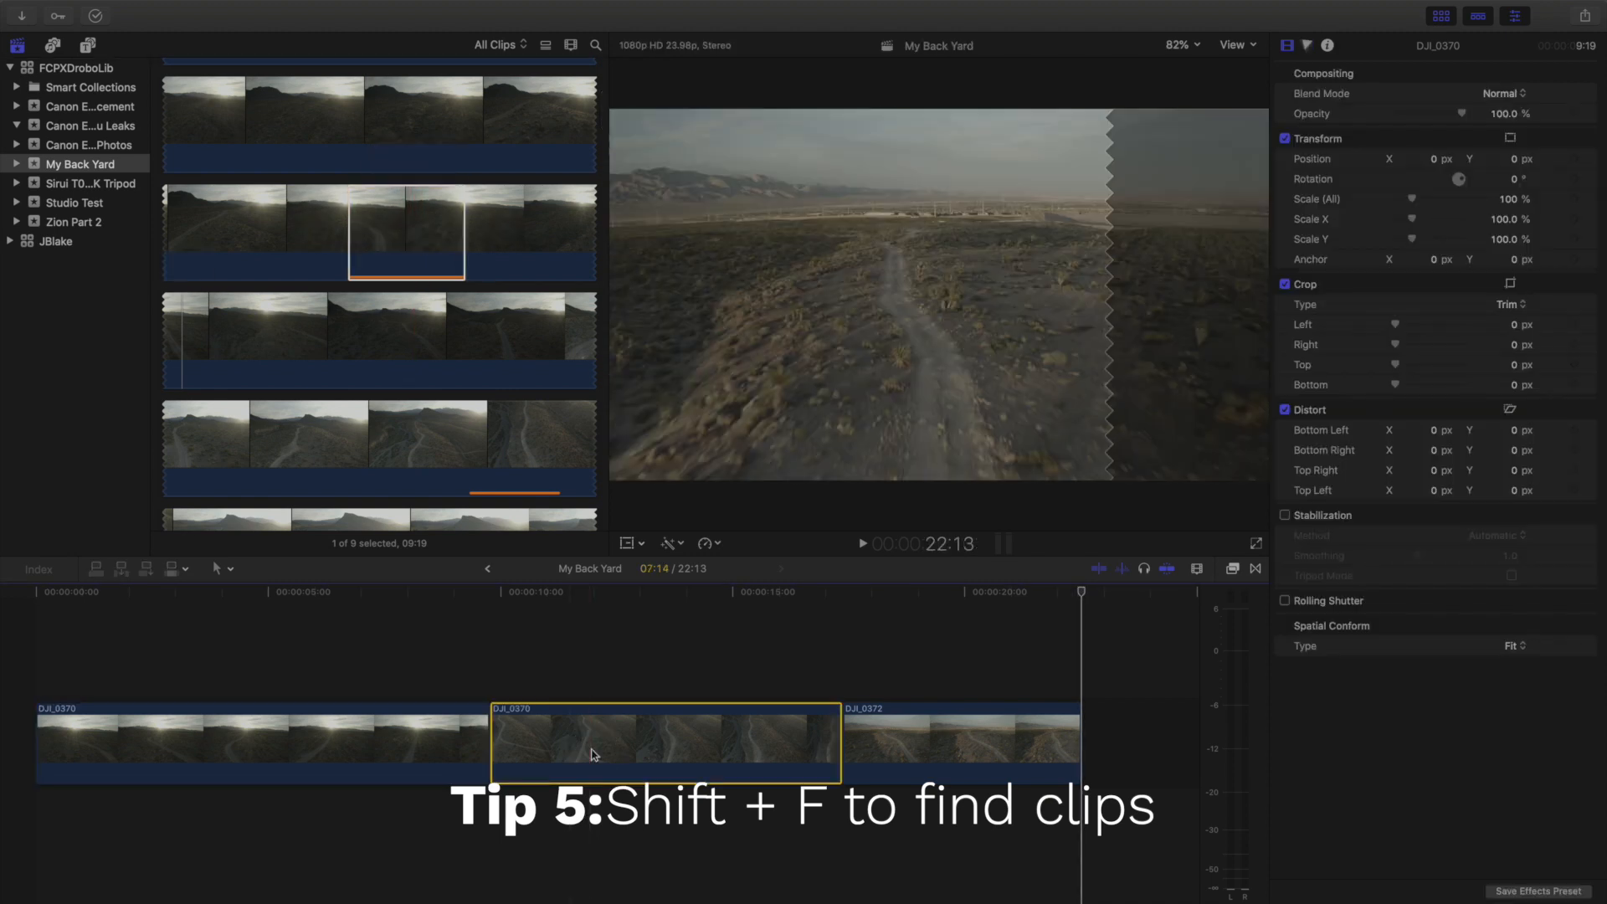
pyautogui.hotkey('shift', 'f')
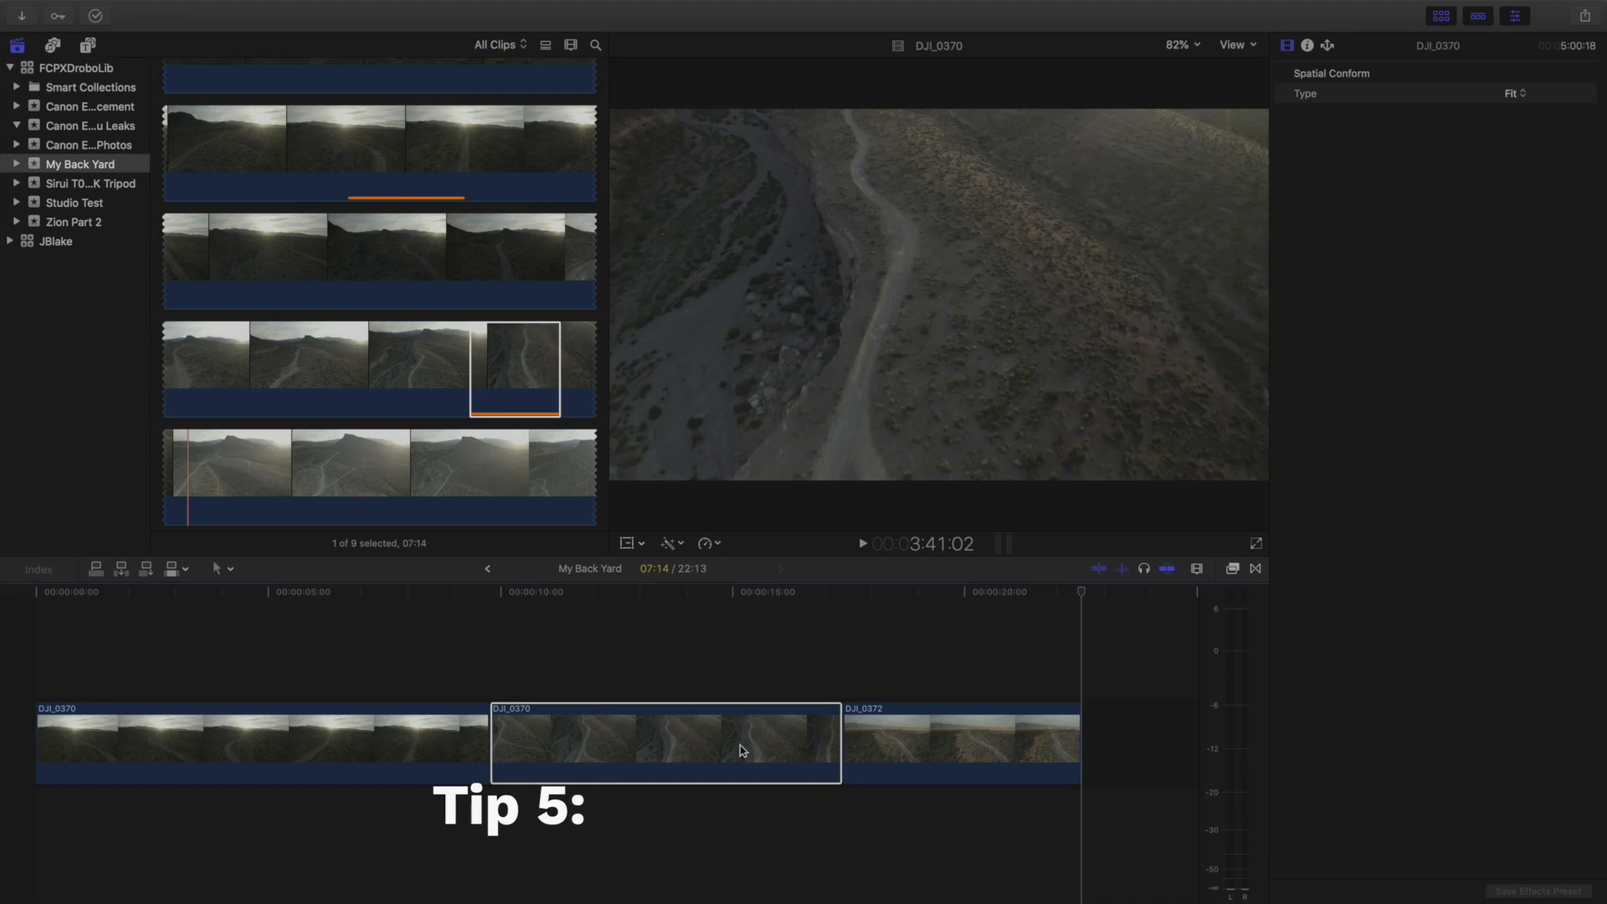
pyautogui.click(856, 748)
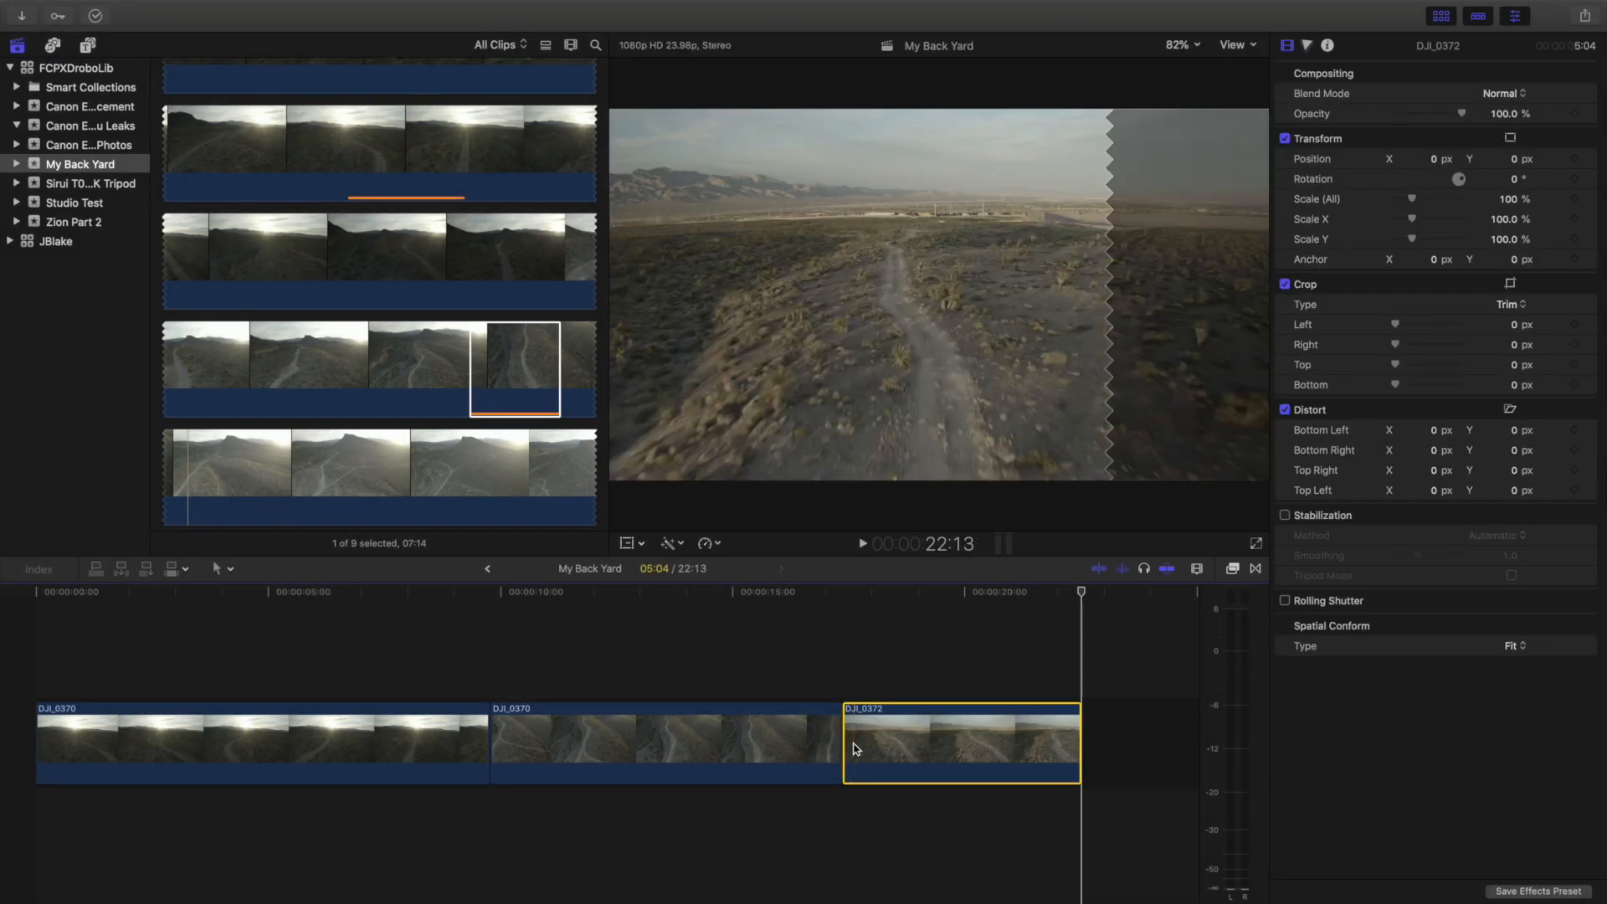
pyautogui.hotkey('shift', 'f')
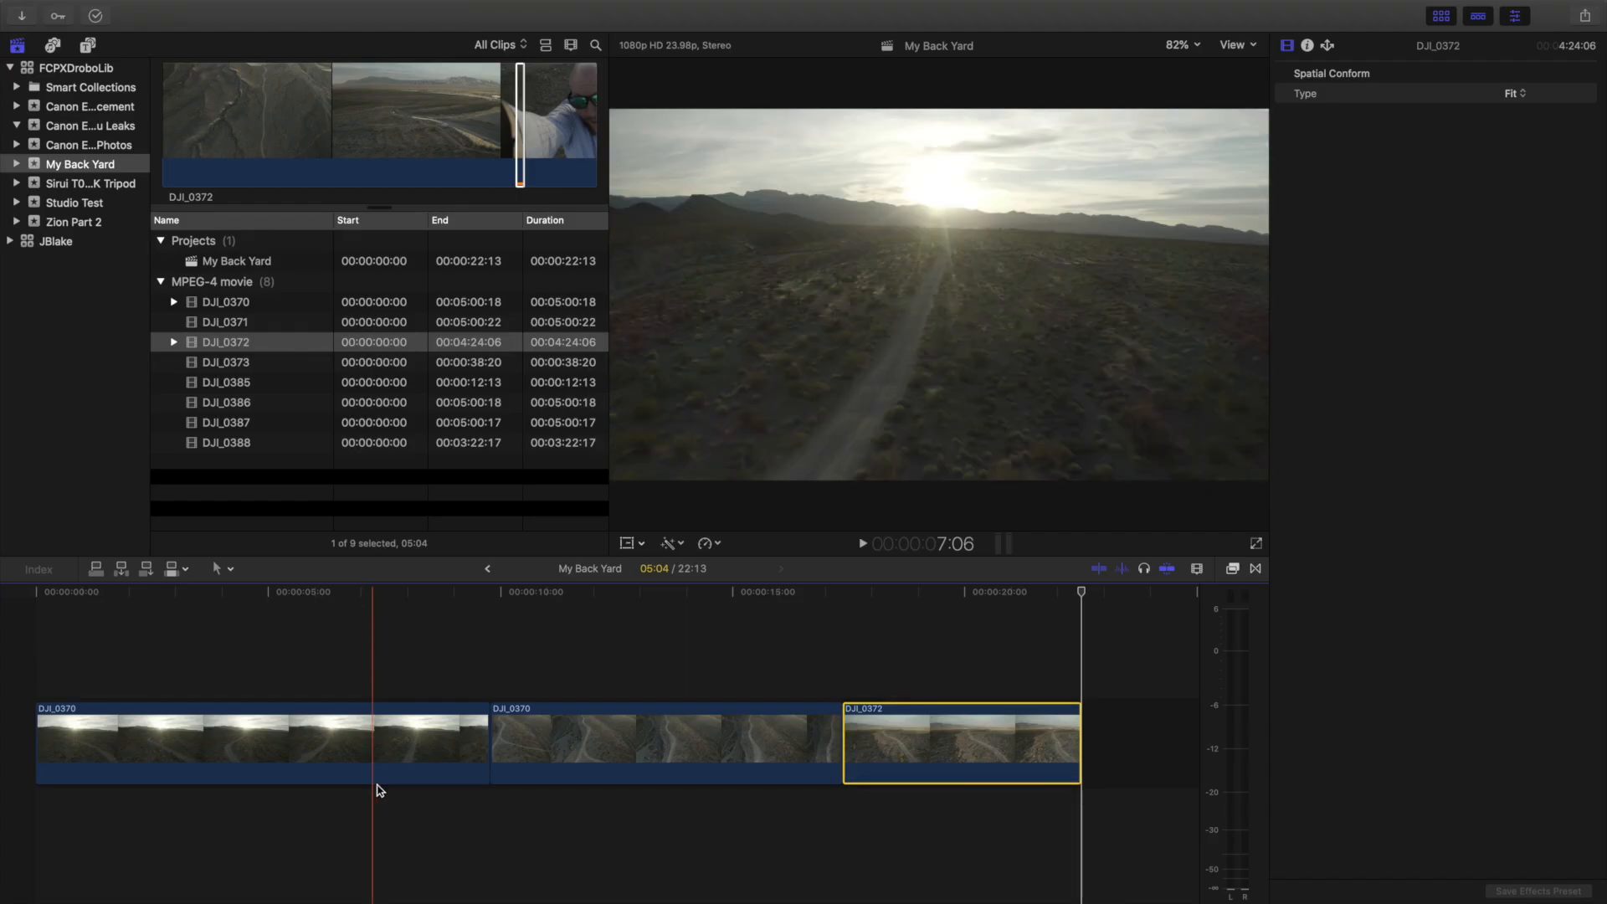
pyautogui.click(333, 743)
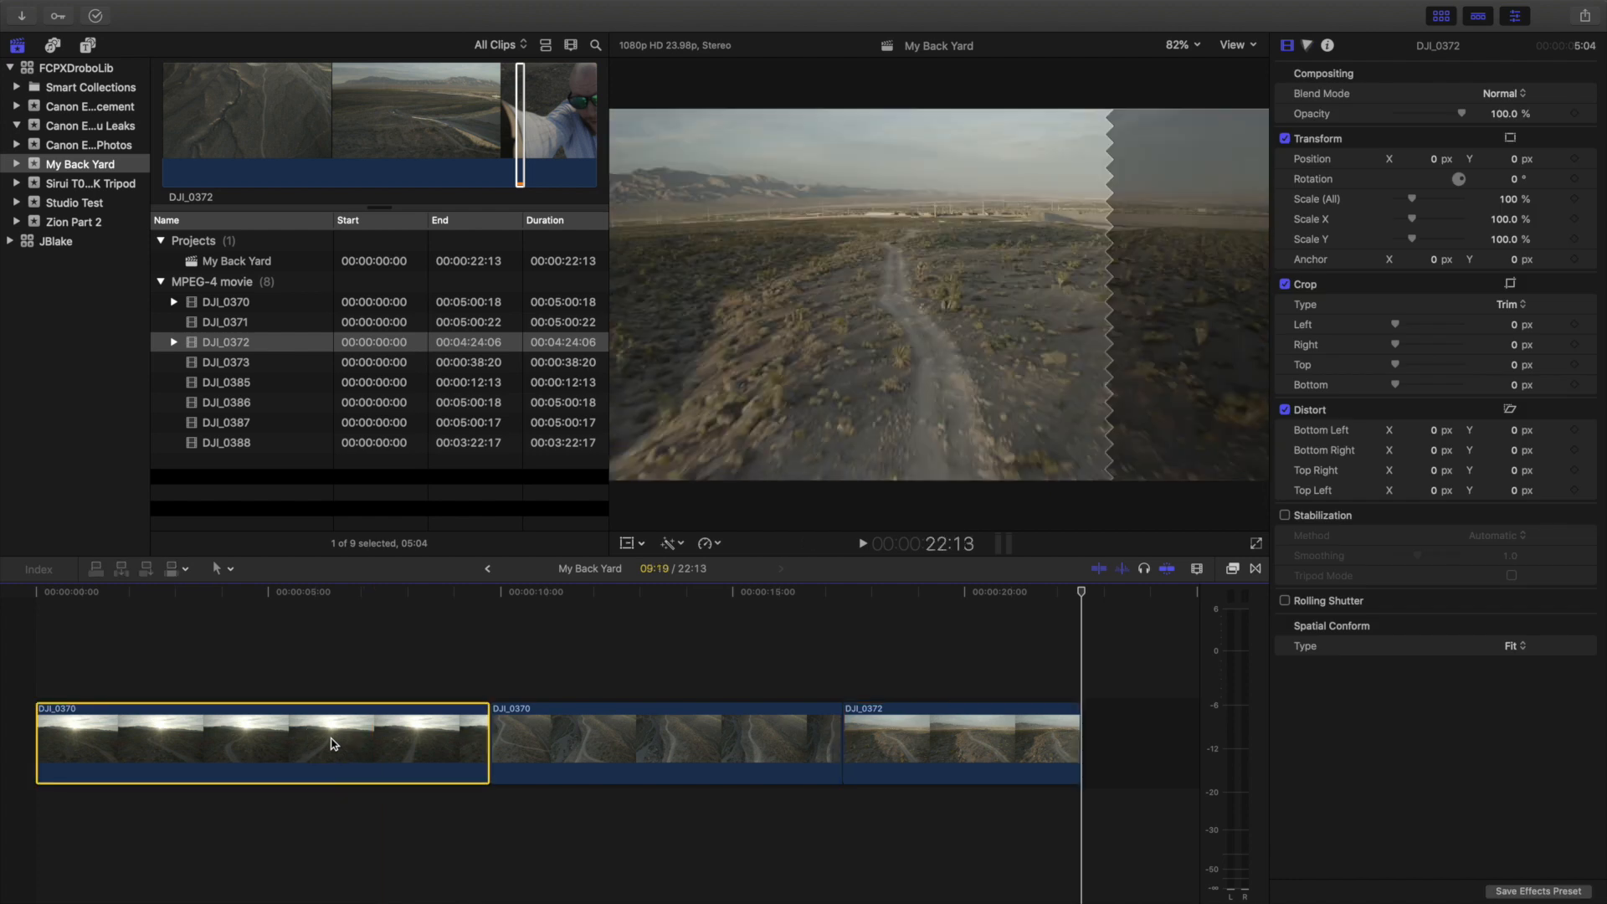
pyautogui.hotkey('shift', 'f')
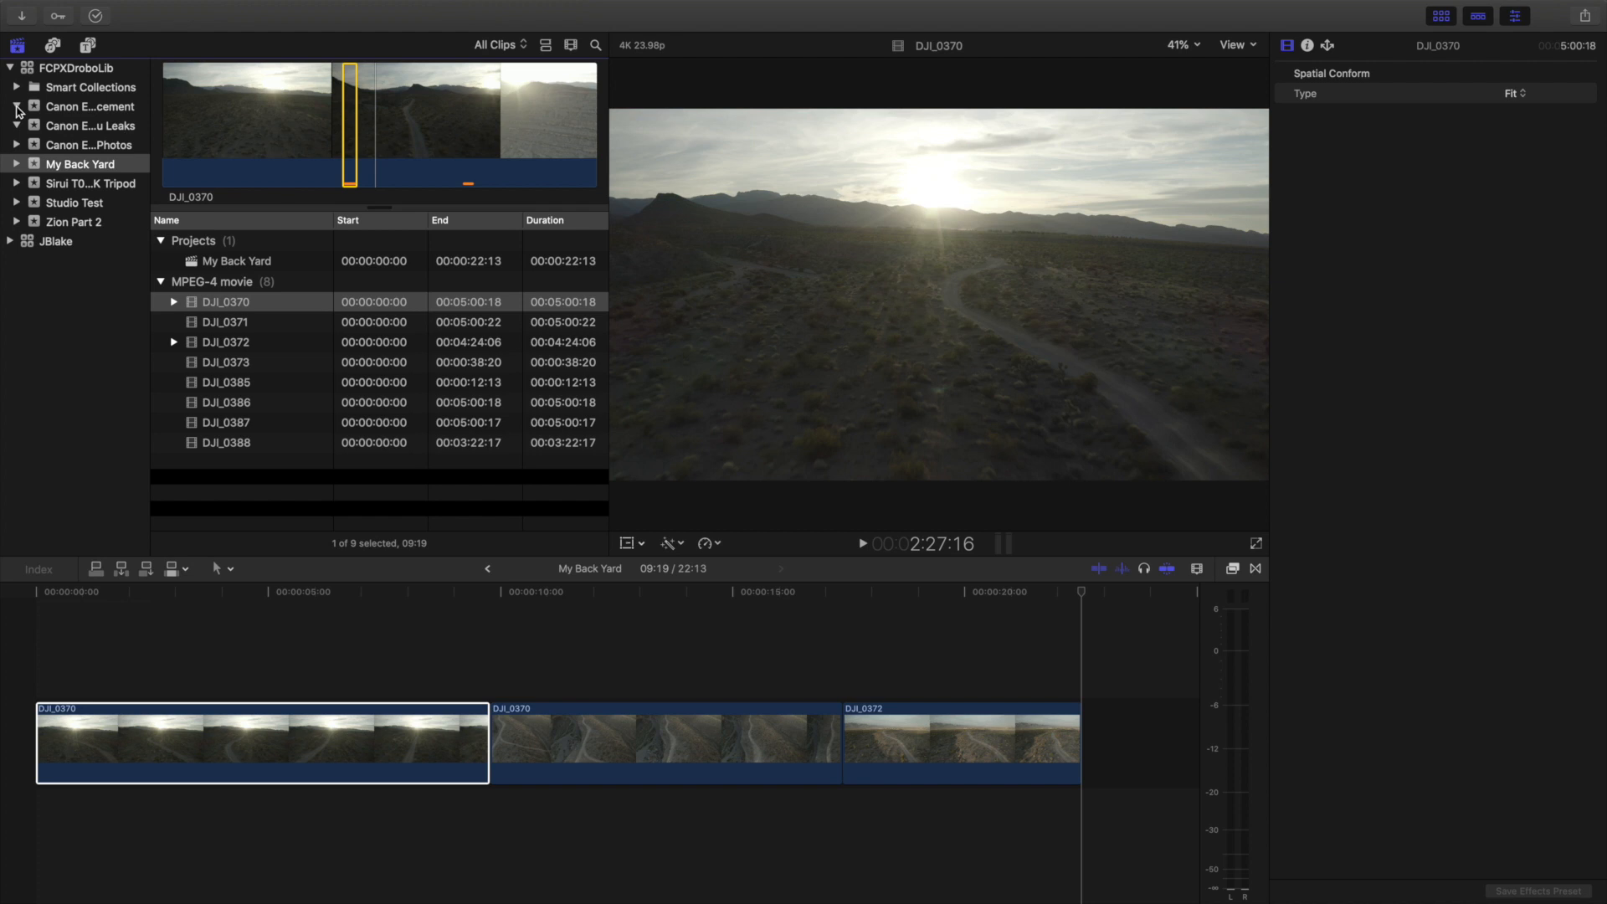
# Open the Canon EOS R5 Announcement project and increase the timeline clip height near the end of the project
pyautogui.click(66, 116)
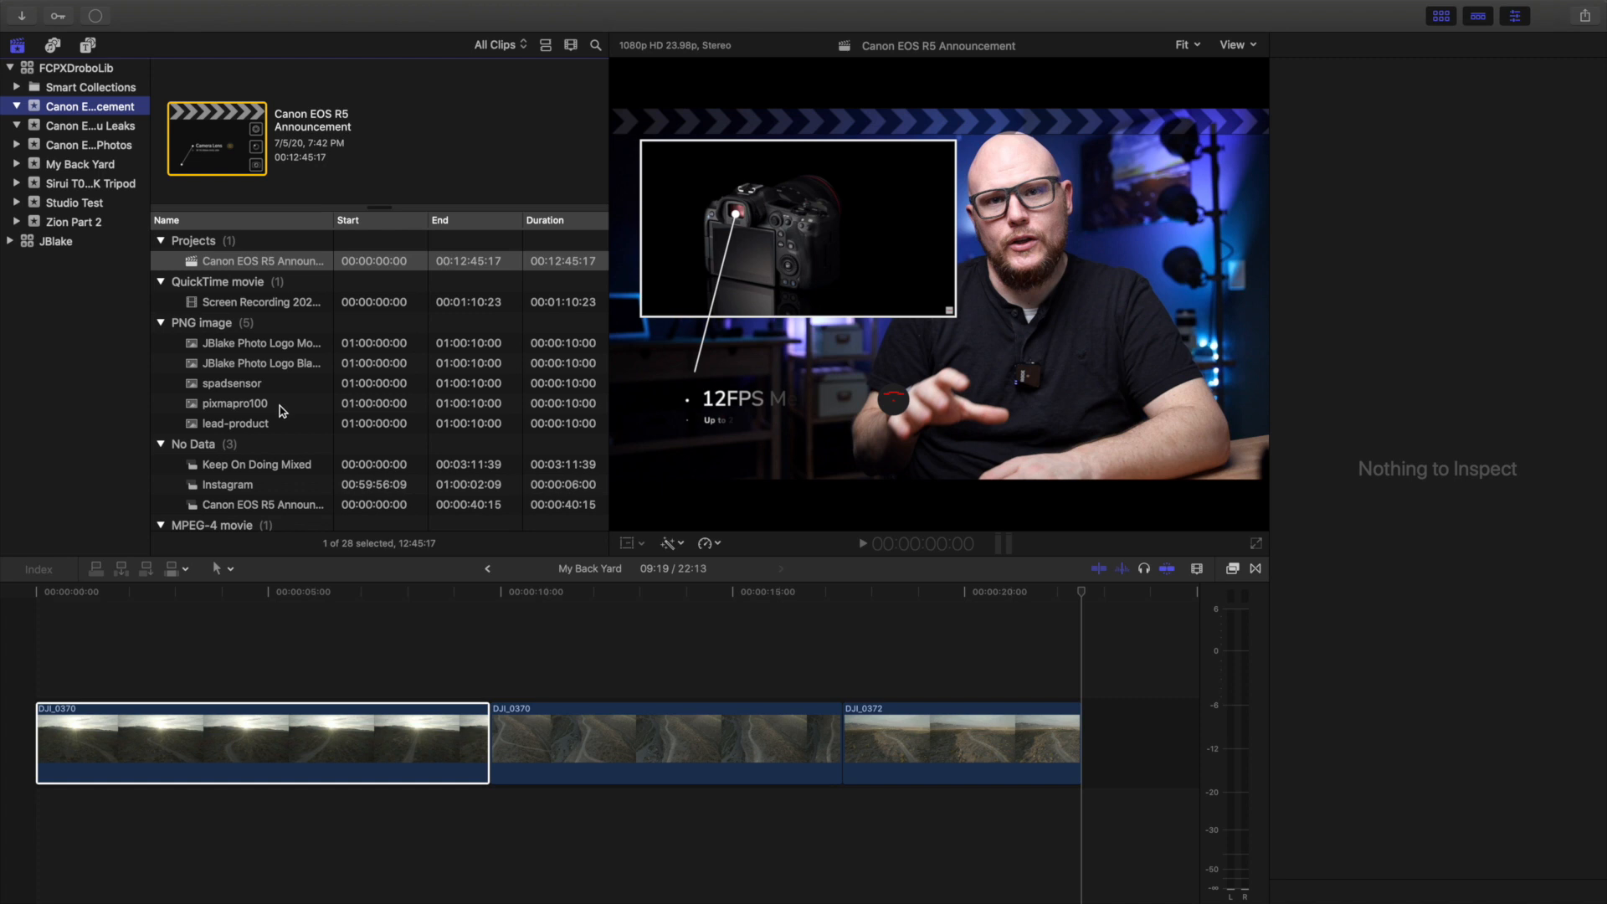
pyautogui.doubleClick(306, 115)
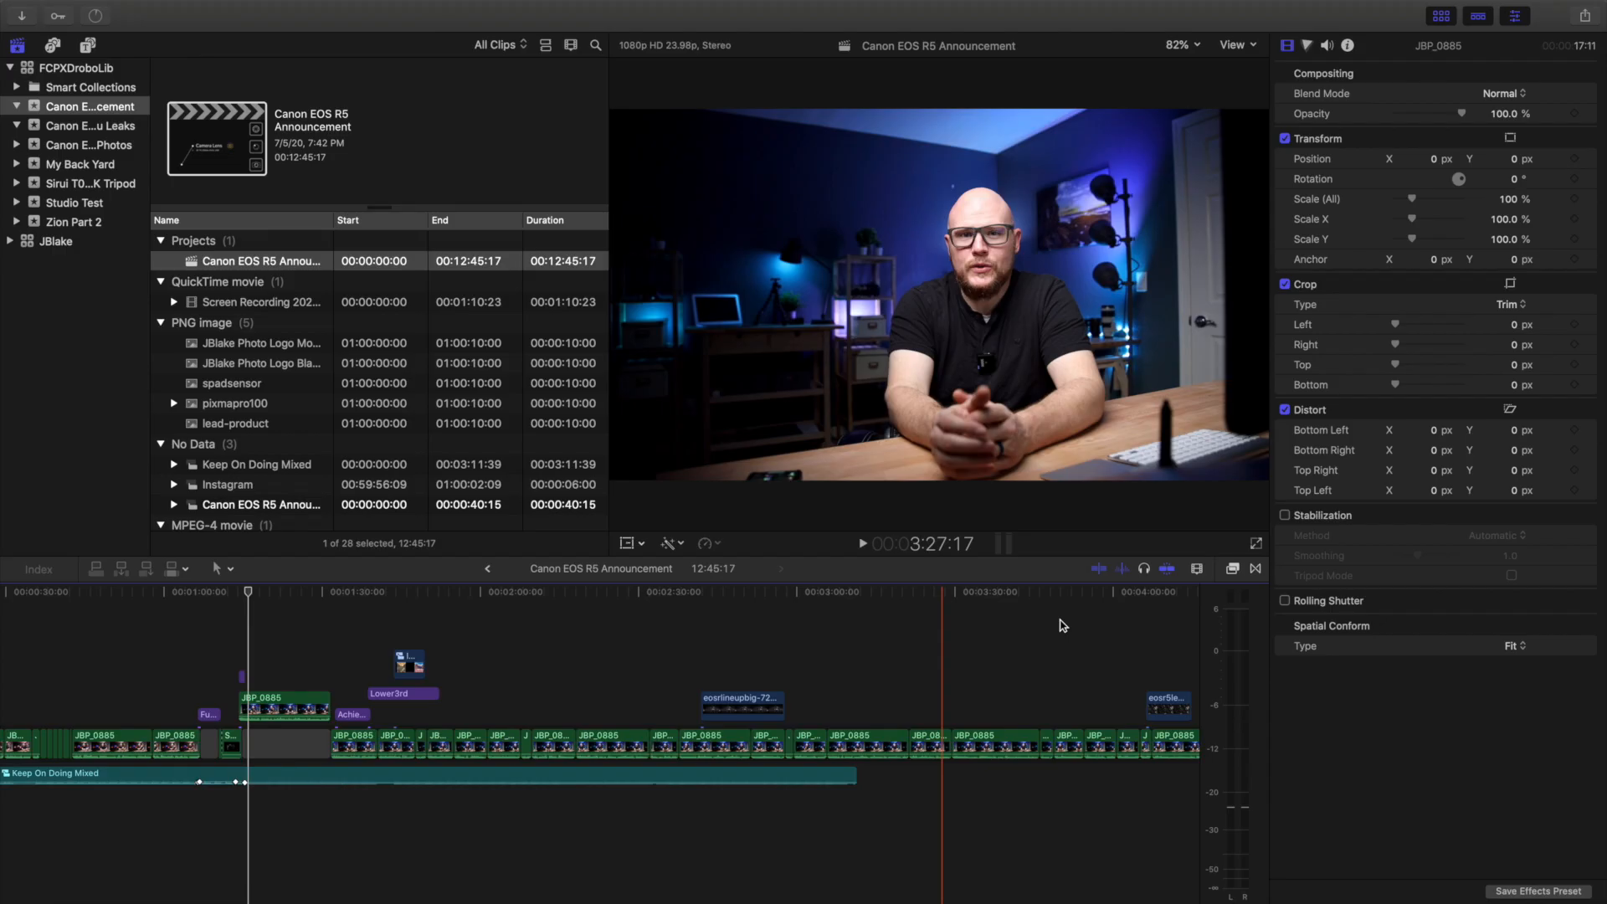
pyautogui.hscroll(10, 1061, 626)
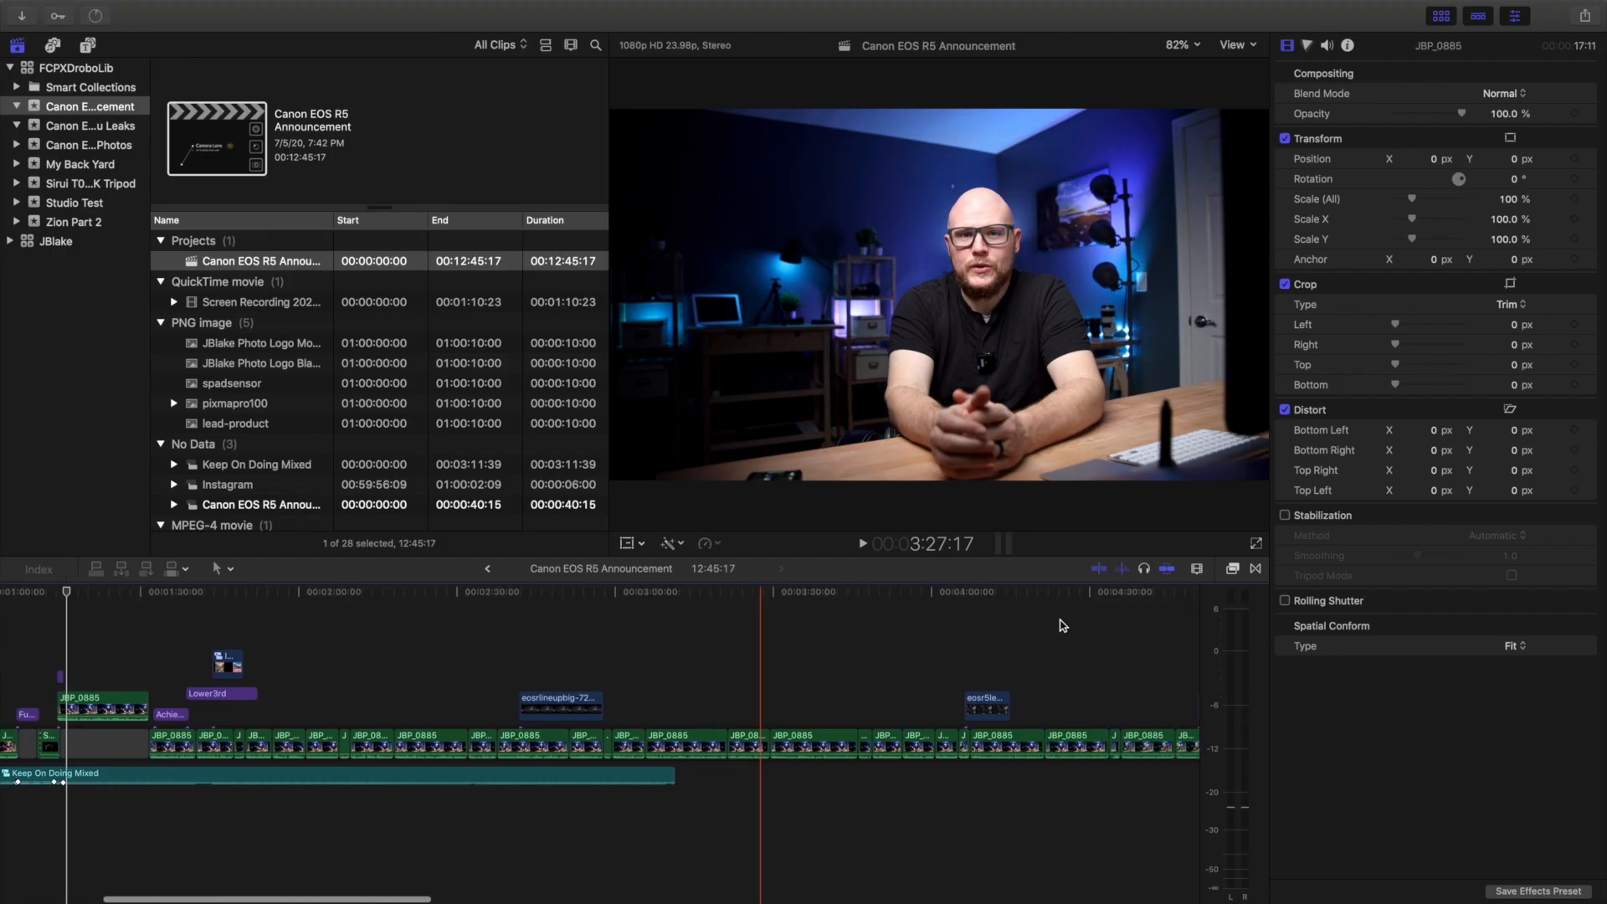
pyautogui.hscroll(2, 1061, 626)
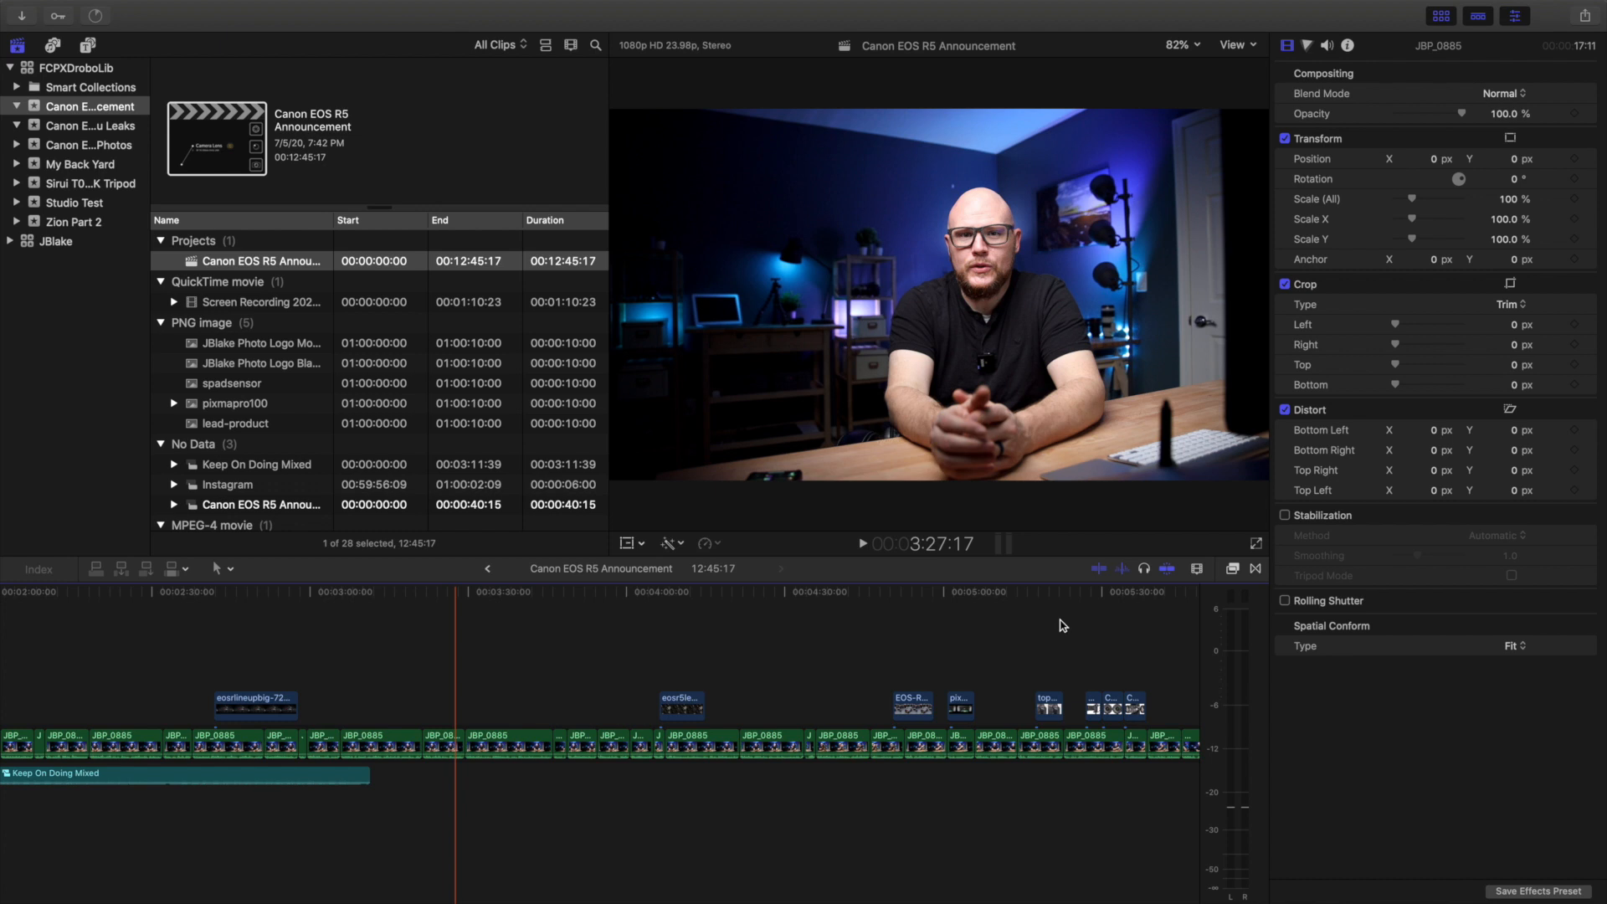
pyautogui.hscroll(8, 911, 818)
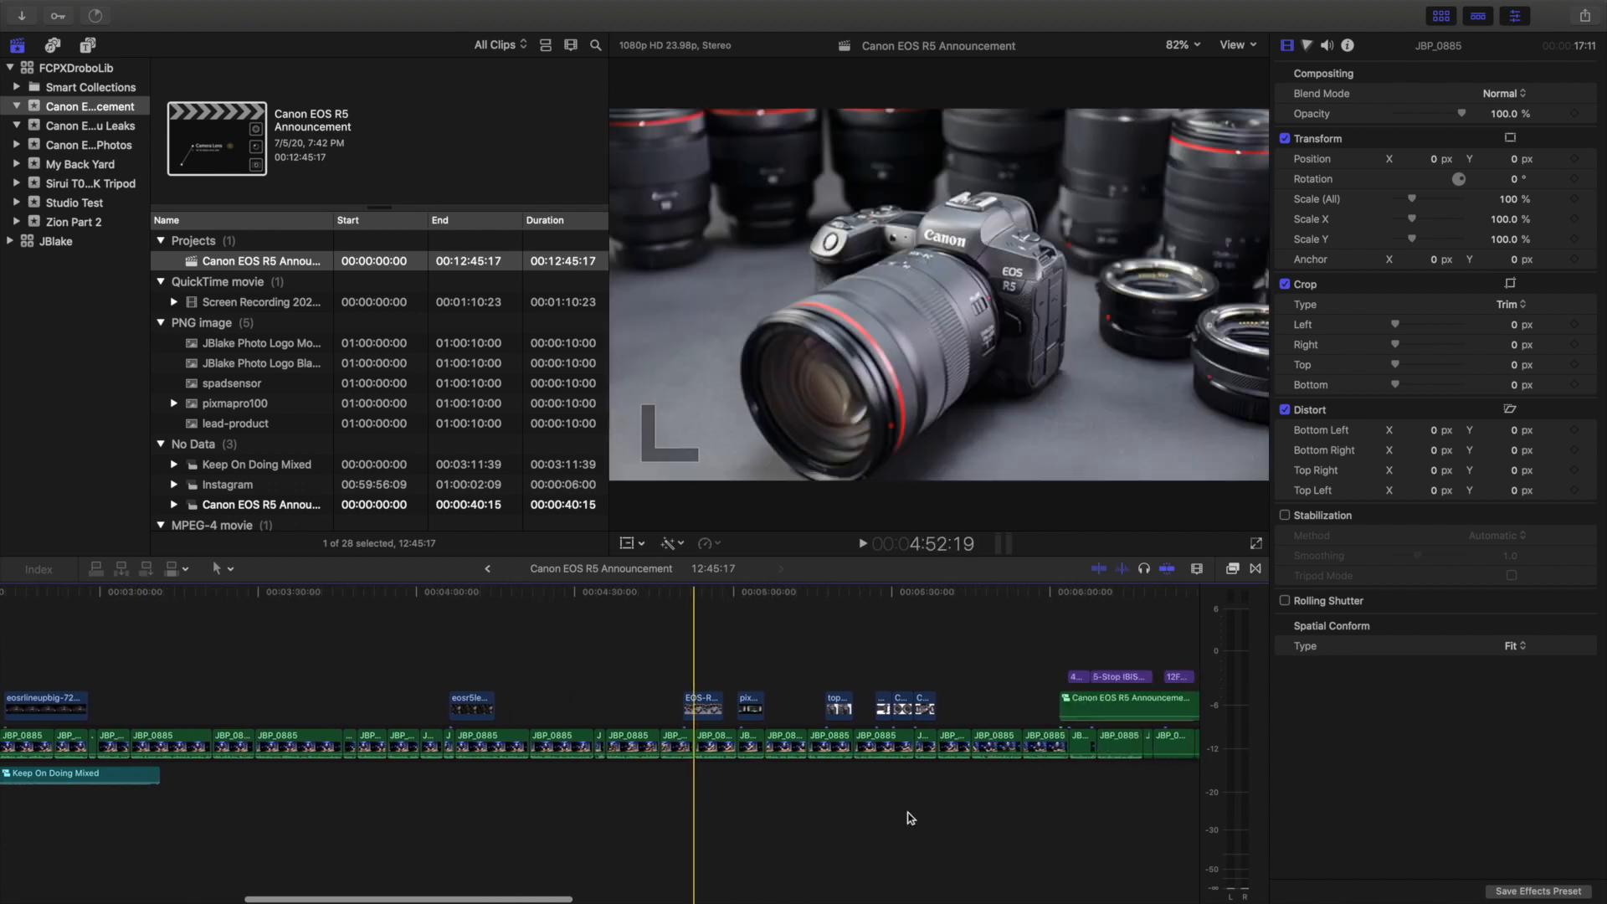
pyautogui.hscroll(15, 911, 818)
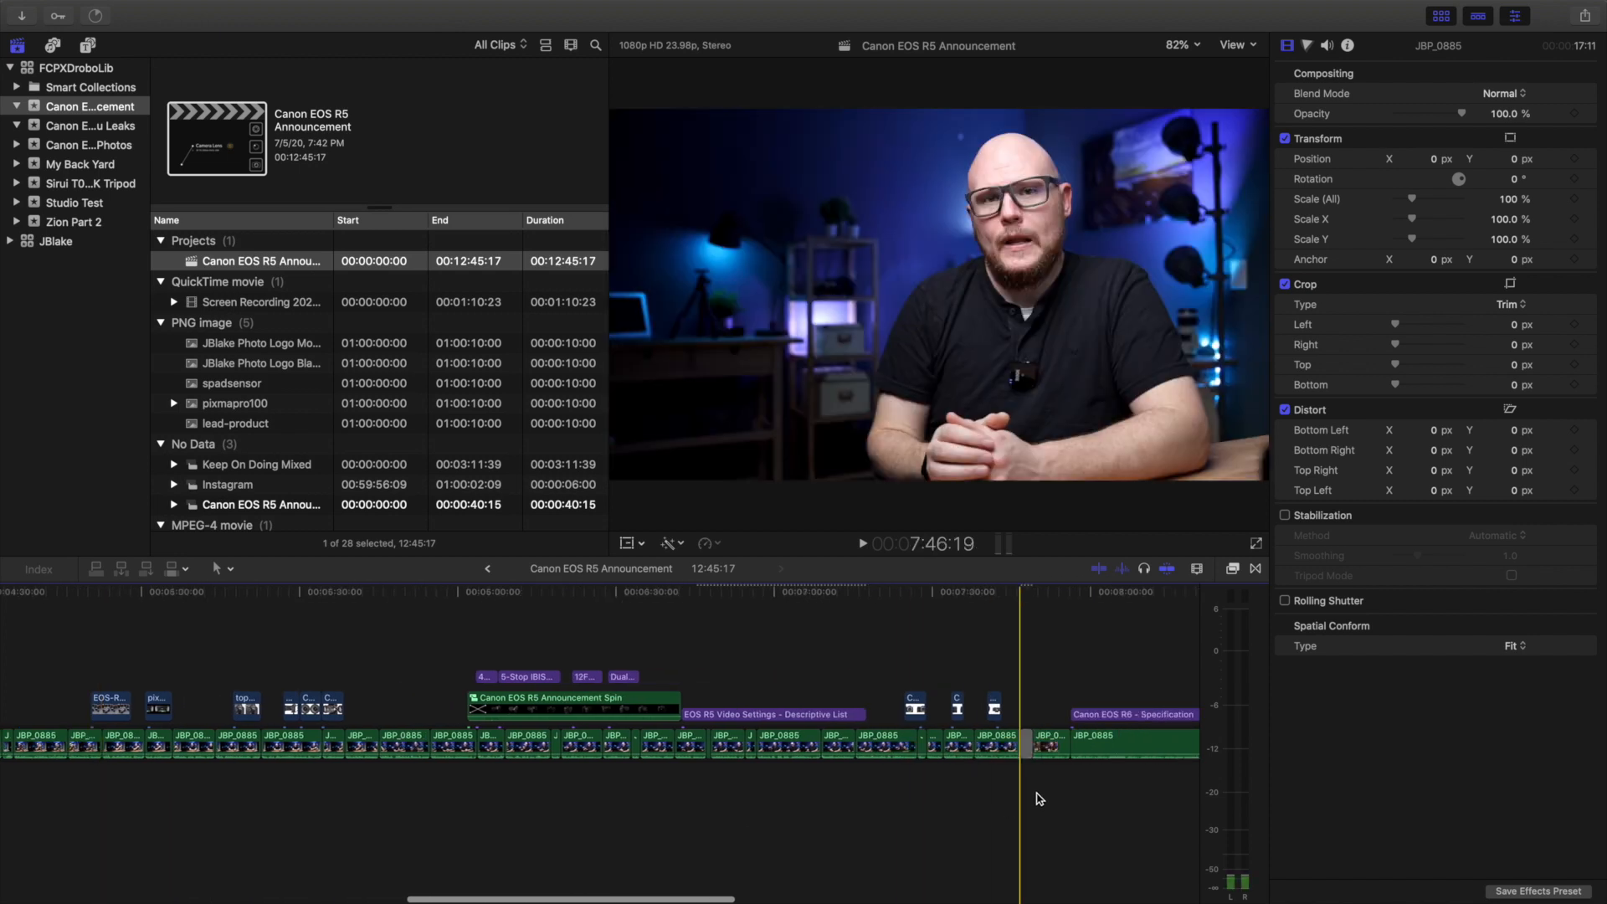
pyautogui.hscroll(20, 951, 810)
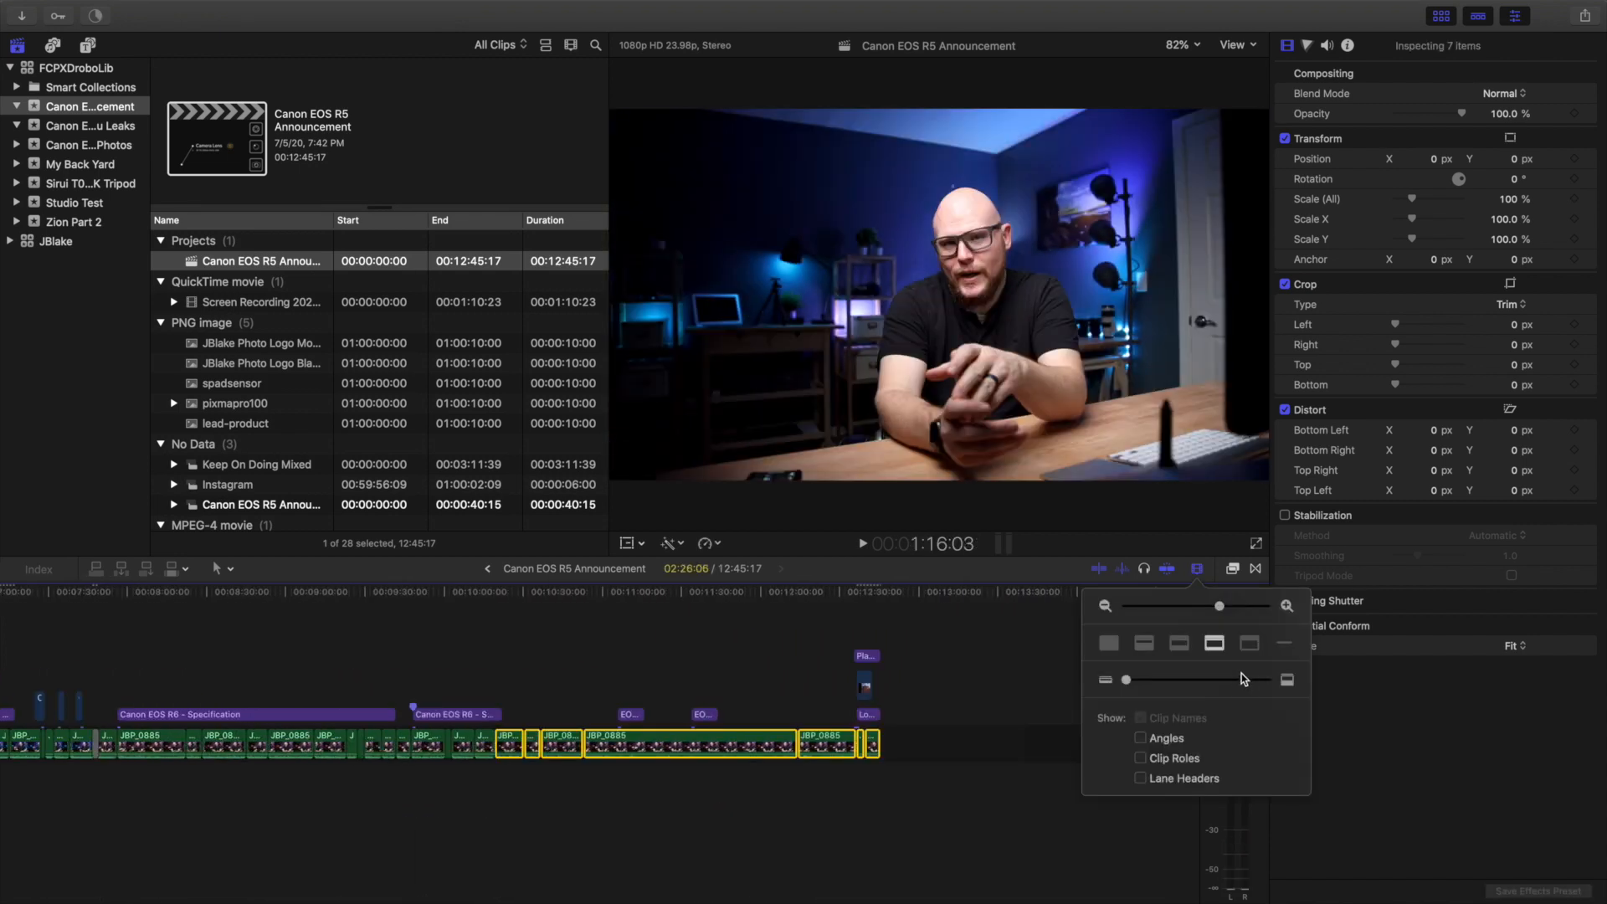
pyautogui.click(1229, 680)
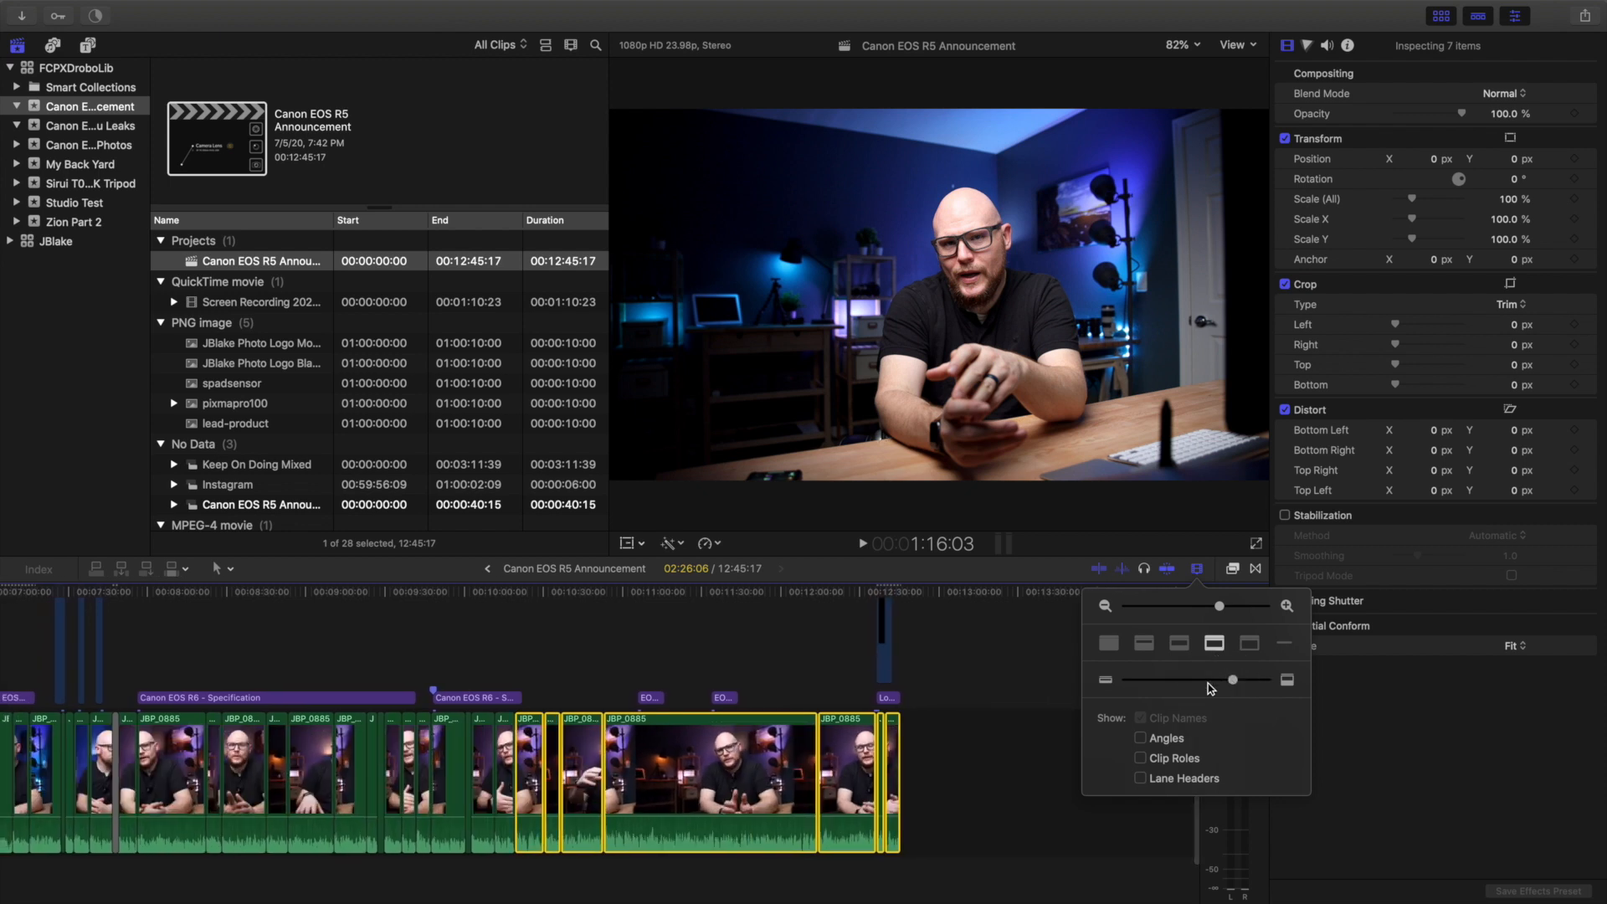
# Select the last nine clips of the primary storyline and lower their audio volume together in small increments
pyautogui.moveTo(946, 778); pyautogui.dragTo(492, 802)
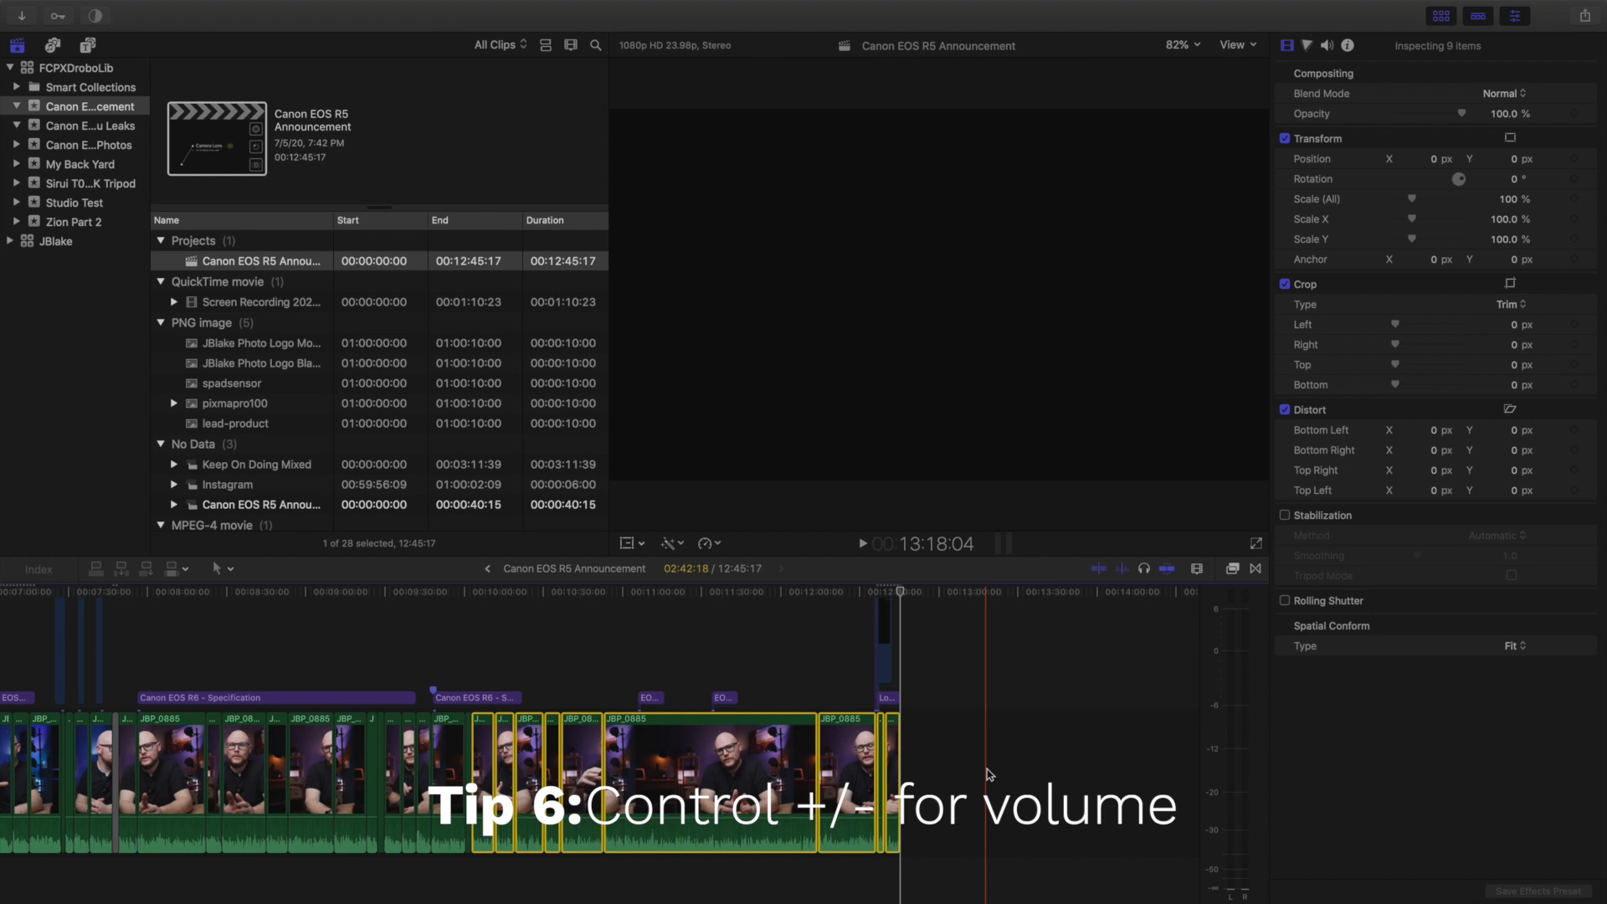
pyautogui.hotkey('ctrl', '-')
pyautogui.hotkey('ctrl', '-')
pyautogui.hotkey('ctrl', '-')
pyautogui.hotkey('ctrl', '-')
pyautogui.hotkey('ctrl', '-')
pyautogui.hotkey('ctrl', '-')
pyautogui.hotkey('ctrl', '-')
pyautogui.hotkey('ctrl', '-')
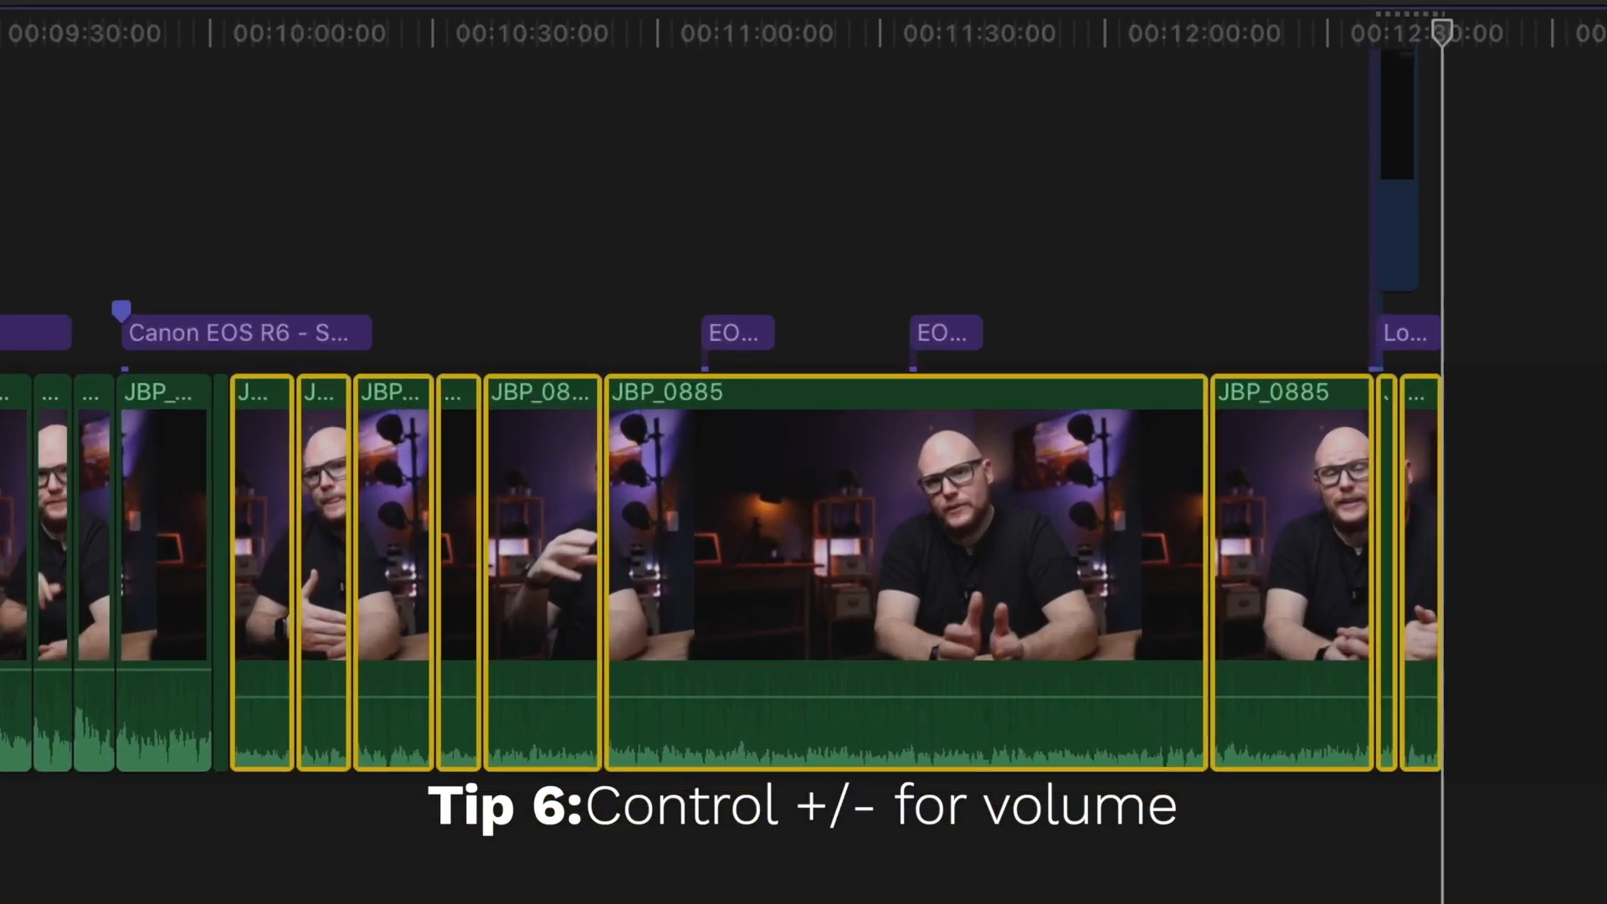
pyautogui.hotkey('ctrl', '-')
pyautogui.hotkey('ctrl', '-')
pyautogui.hotkey('ctrl', '-')
pyautogui.hotkey('ctrl', '-')
pyautogui.hotkey('ctrl', '-')
pyautogui.hotkey('ctrl', '-')
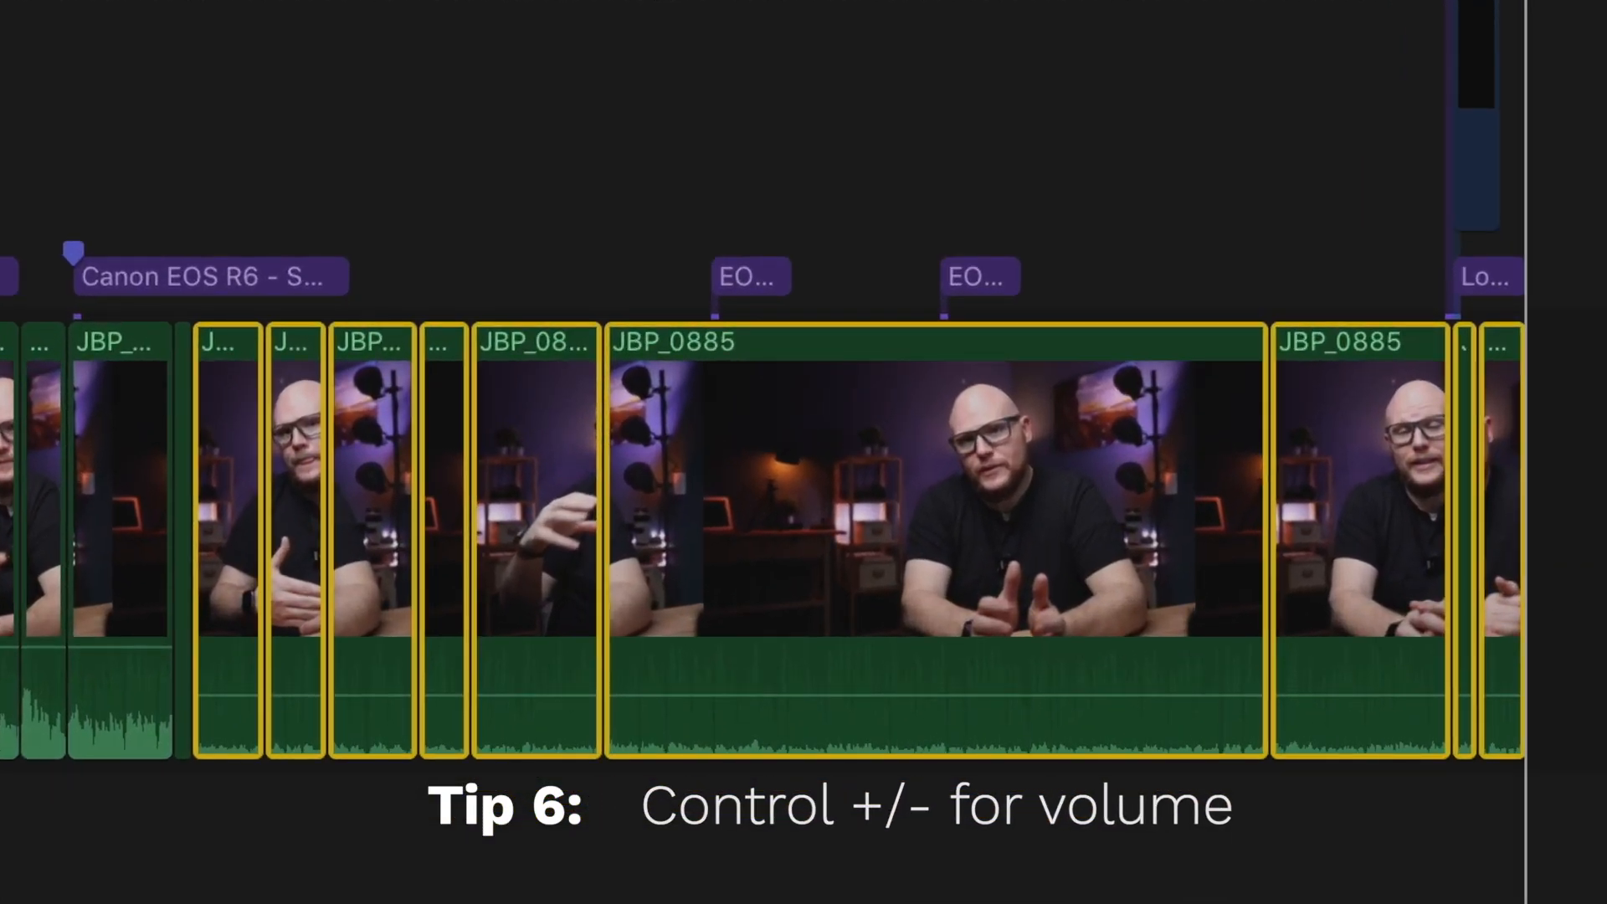
# Raise the volume of the nine selected clips in small increments until their level line matches the preceding clip's
pyautogui.hotkey('ctrl', '=')
pyautogui.hotkey('ctrl', '=')
pyautogui.hotkey('ctrl', '=')
pyautogui.hotkey('ctrl', '=')
pyautogui.hotkey('ctrl', '=')
pyautogui.hotkey('ctrl', '=')
pyautogui.hotkey('ctrl', '=')
pyautogui.hotkey('ctrl', '=')
pyautogui.hotkey('ctrl', '=')
pyautogui.hotkey('ctrl', '=')
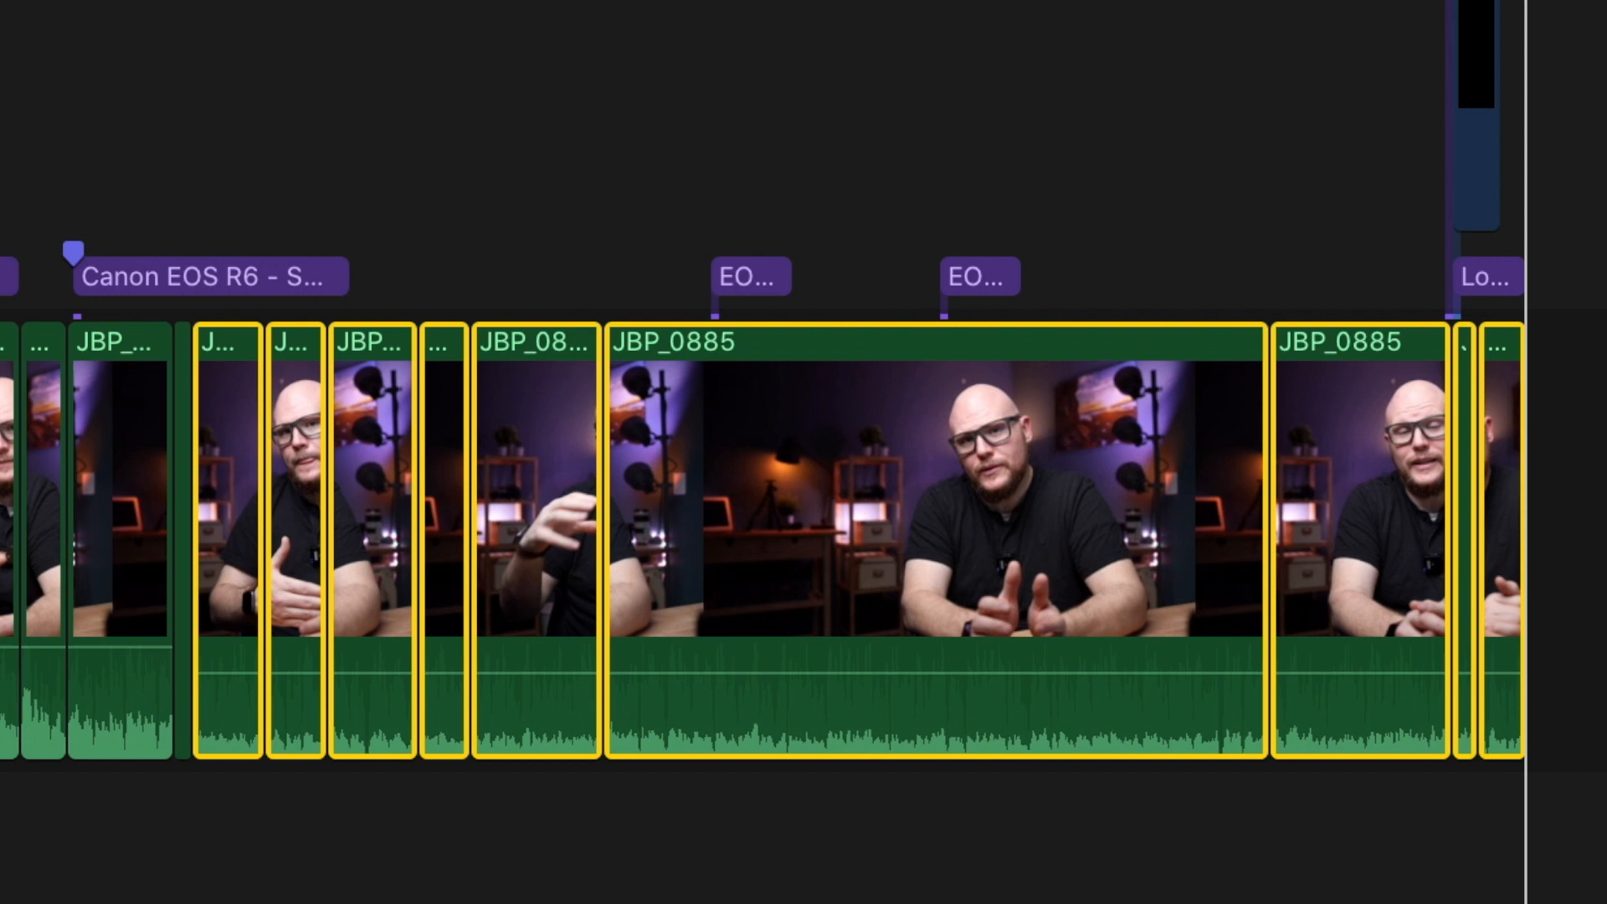
pyautogui.hotkey('ctrl', '=')
pyautogui.hotkey('ctrl', '=')
pyautogui.hotkey('ctrl', '=')
pyautogui.hotkey('ctrl', '=')
pyautogui.hotkey('ctrl', '=')
pyautogui.hotkey('ctrl', '=')
pyautogui.hotkey('ctrl', '=')
pyautogui.hotkey('ctrl', '=')
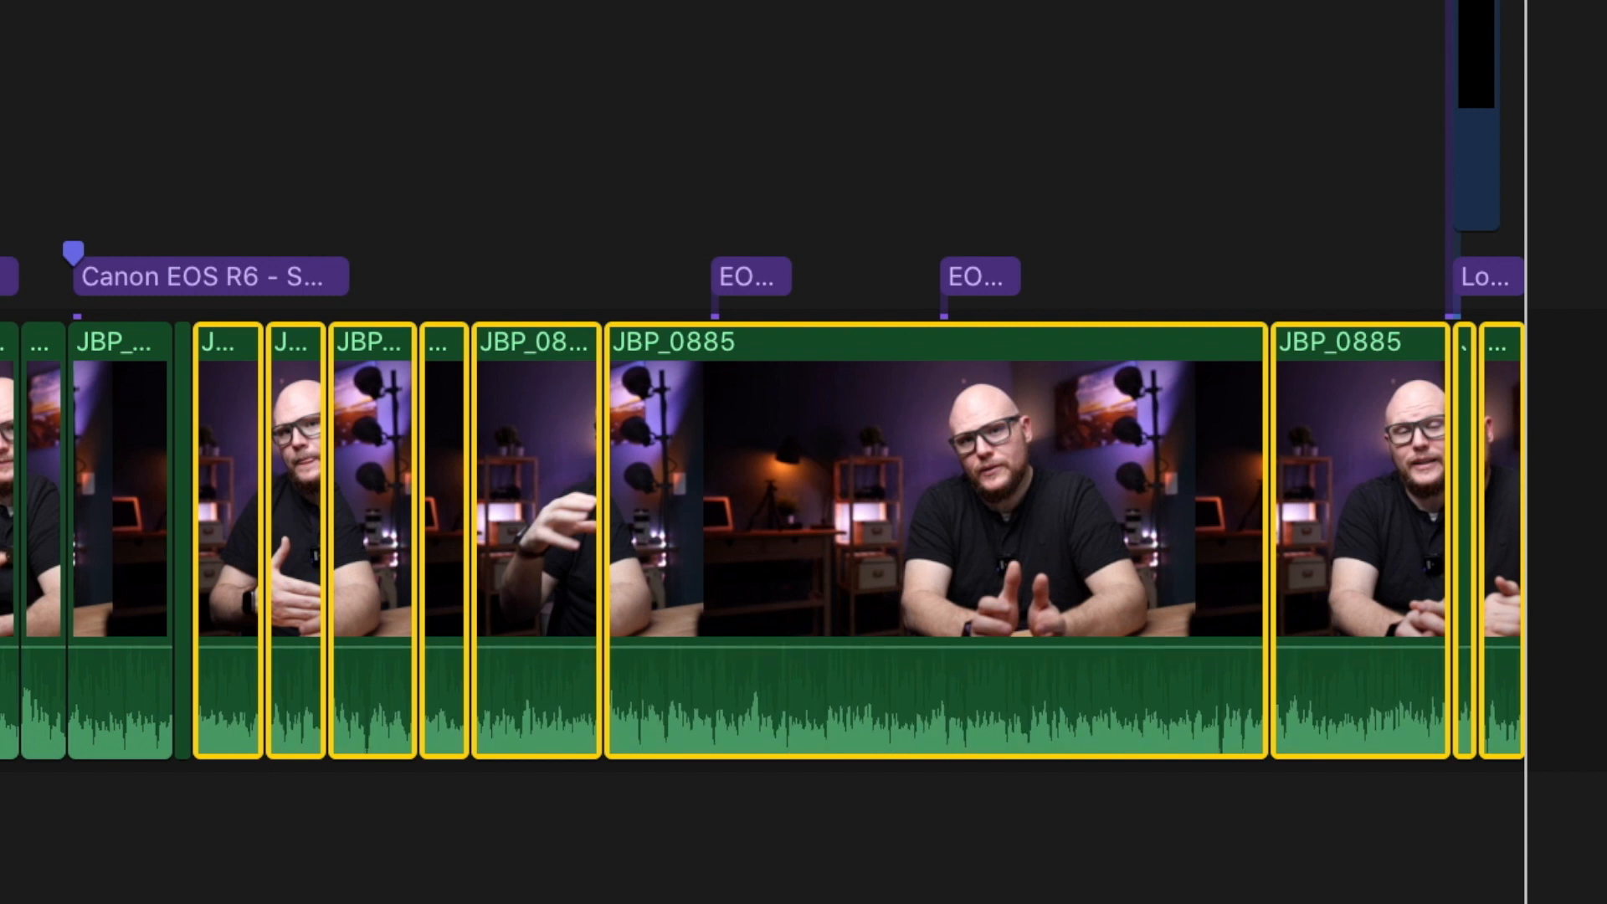
pyautogui.hotkey('ctrl', '-')
pyautogui.hotkey('ctrl', '-')
pyautogui.hotkey('ctrl', '-')
pyautogui.hotkey('ctrl', '-')
pyautogui.hotkey('ctrl', '-')
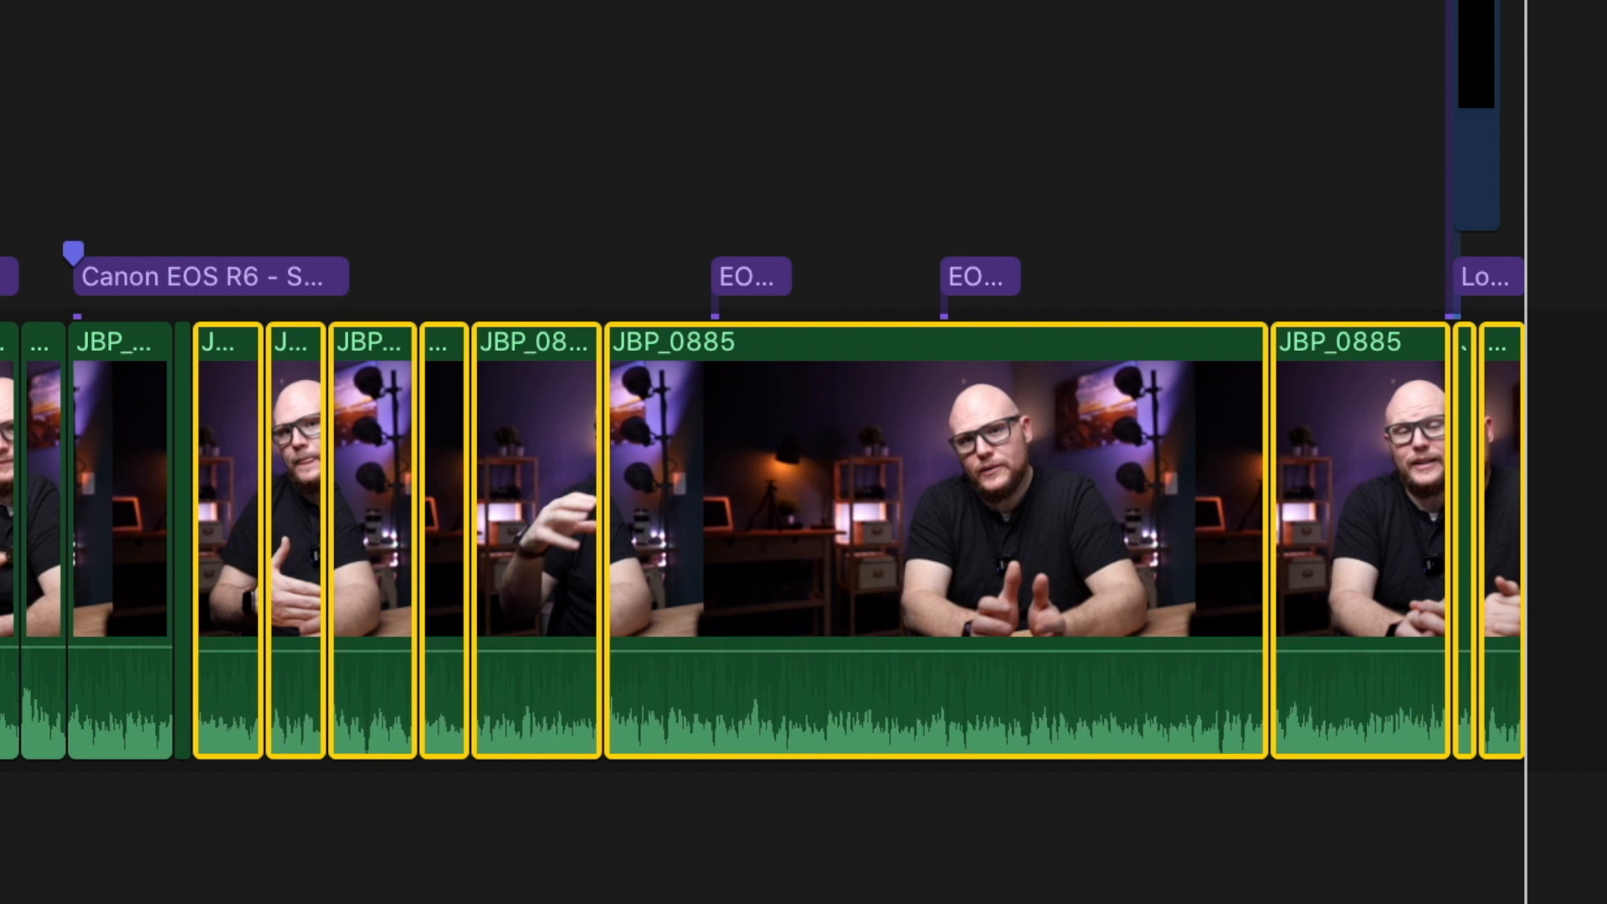
pyautogui.hotkey('ctrl', '-')
pyautogui.hotkey('ctrl', '-')
pyautogui.hotkey('ctrl', '-')
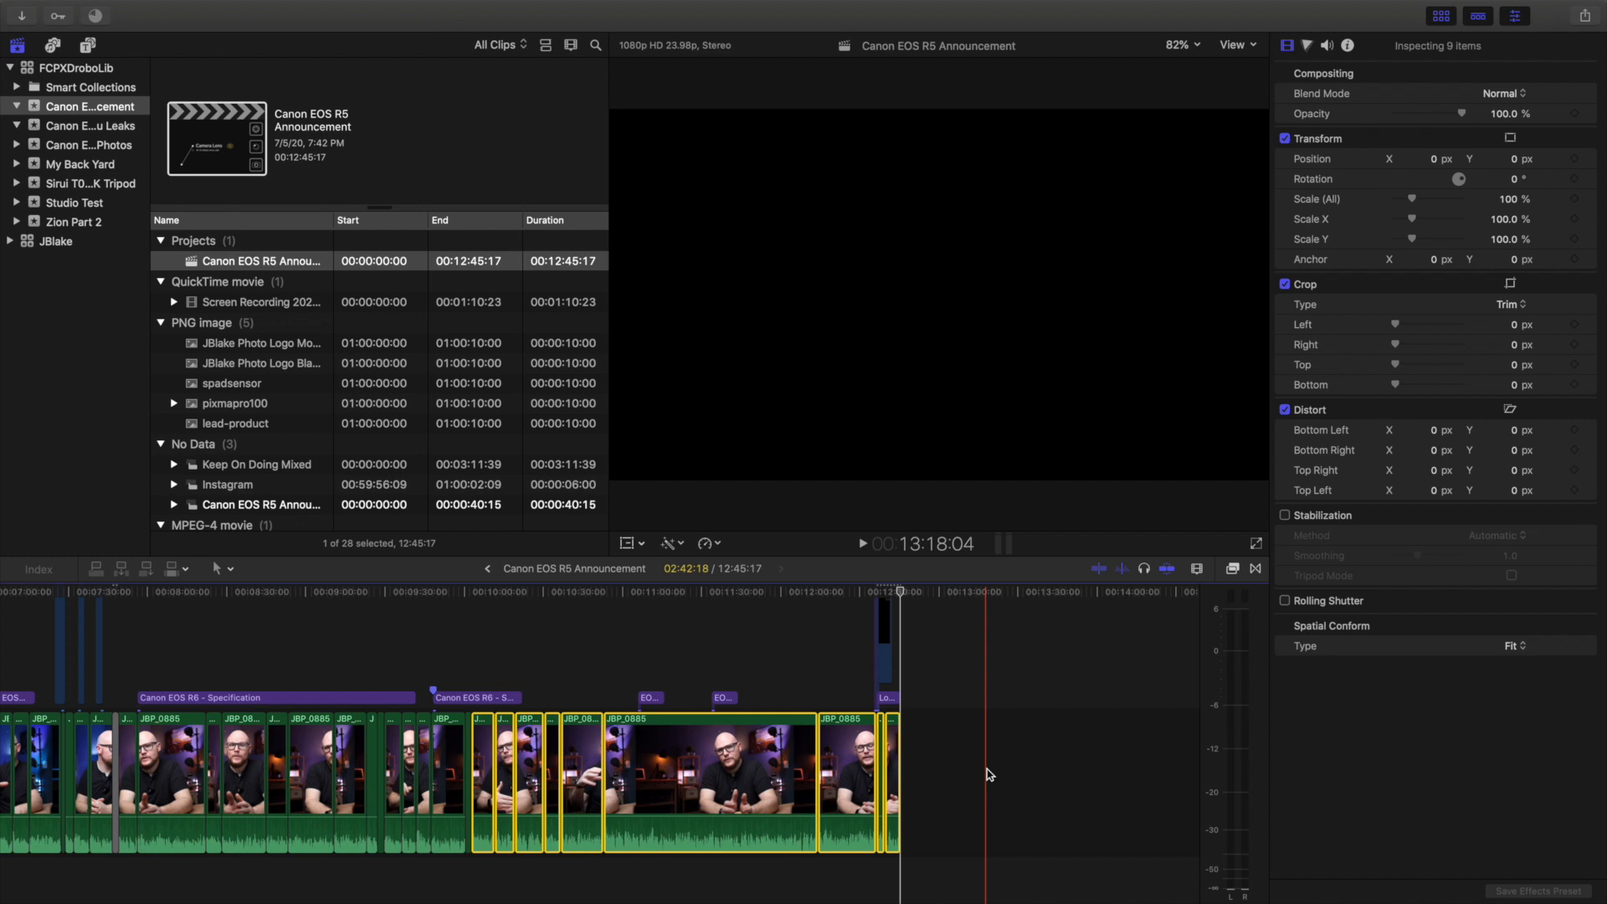
pyautogui.hotkey('ctrl', '-')
pyautogui.hotkey('ctrl', '-')
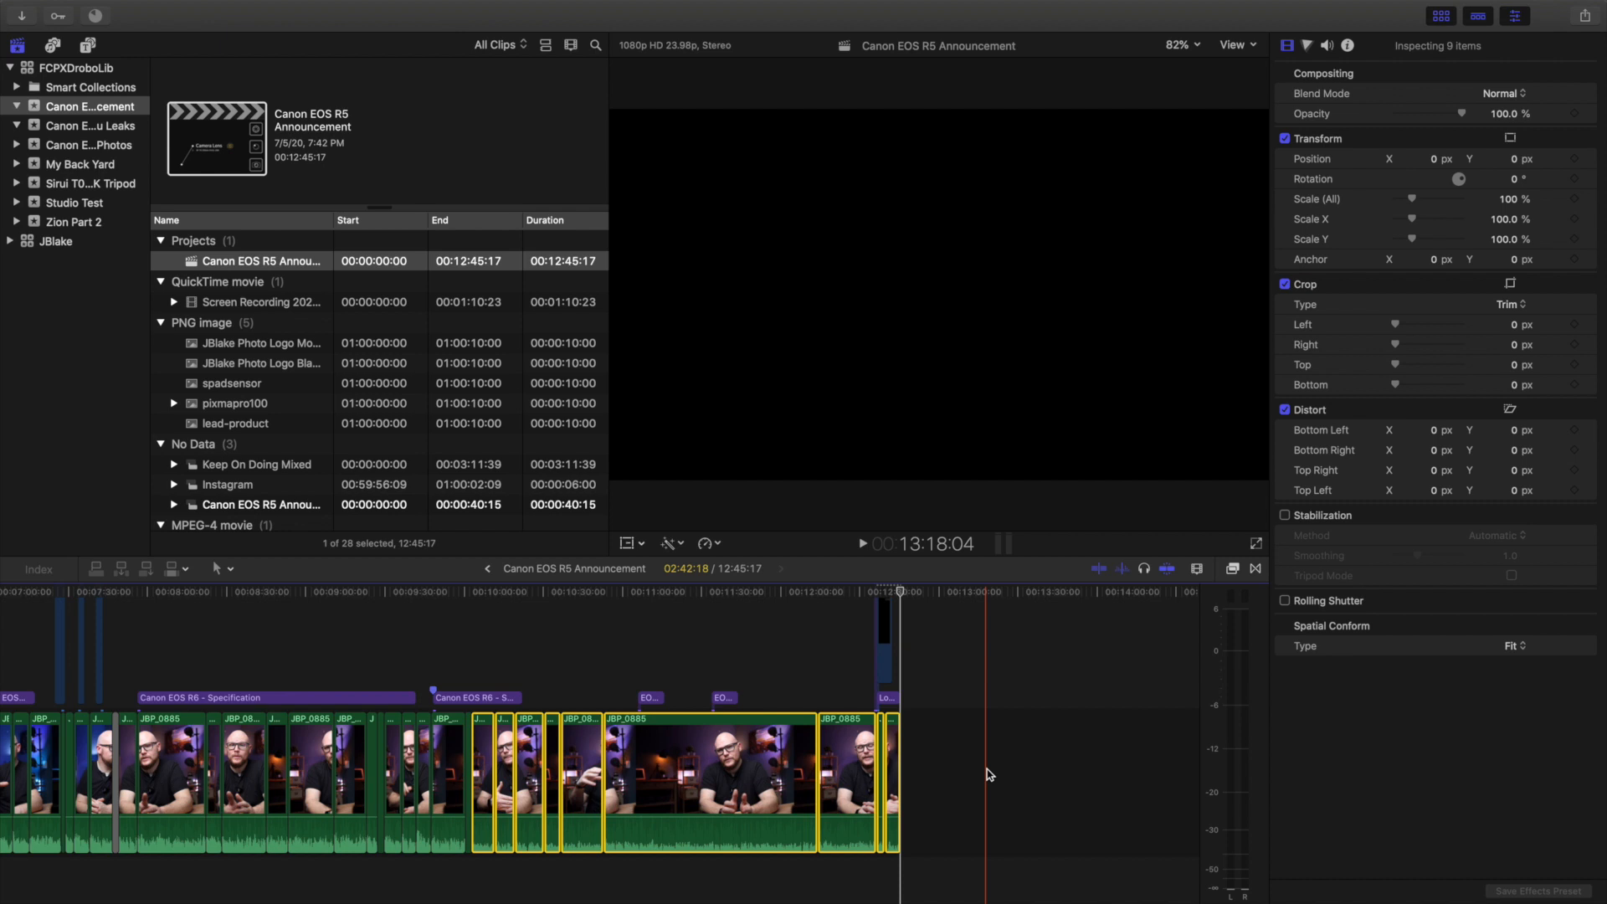
pyautogui.hotkey('ctrl', '=')
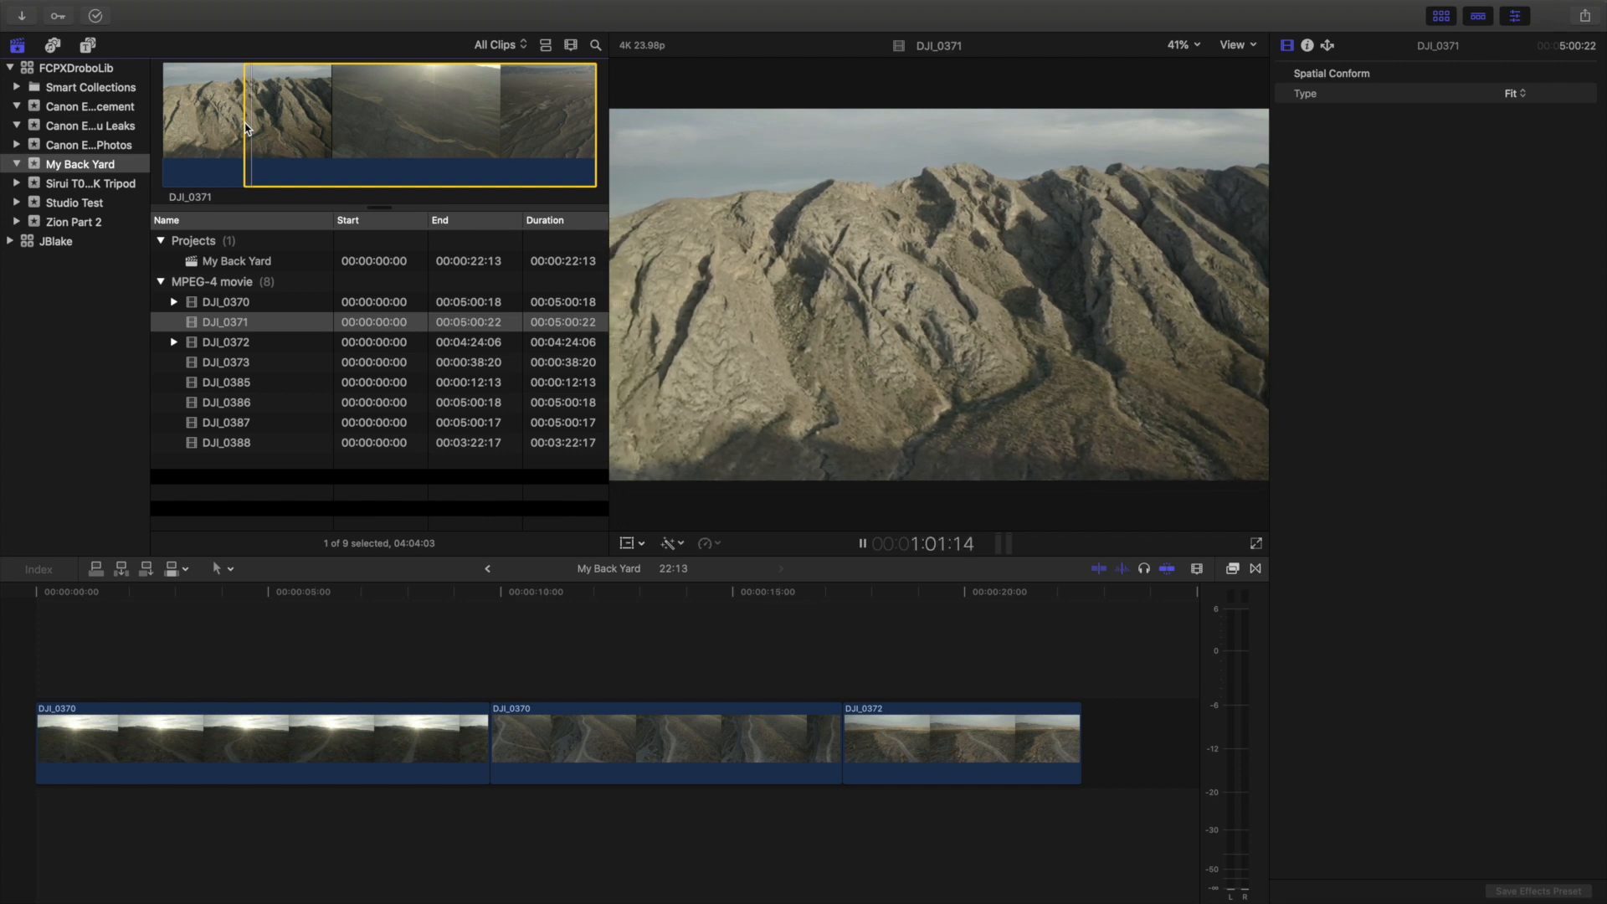
# Mark an out point in DJI_0371 at about 01:14 for a 17:11 range and append it to the My Back Yard timeline
pyautogui.press('space')
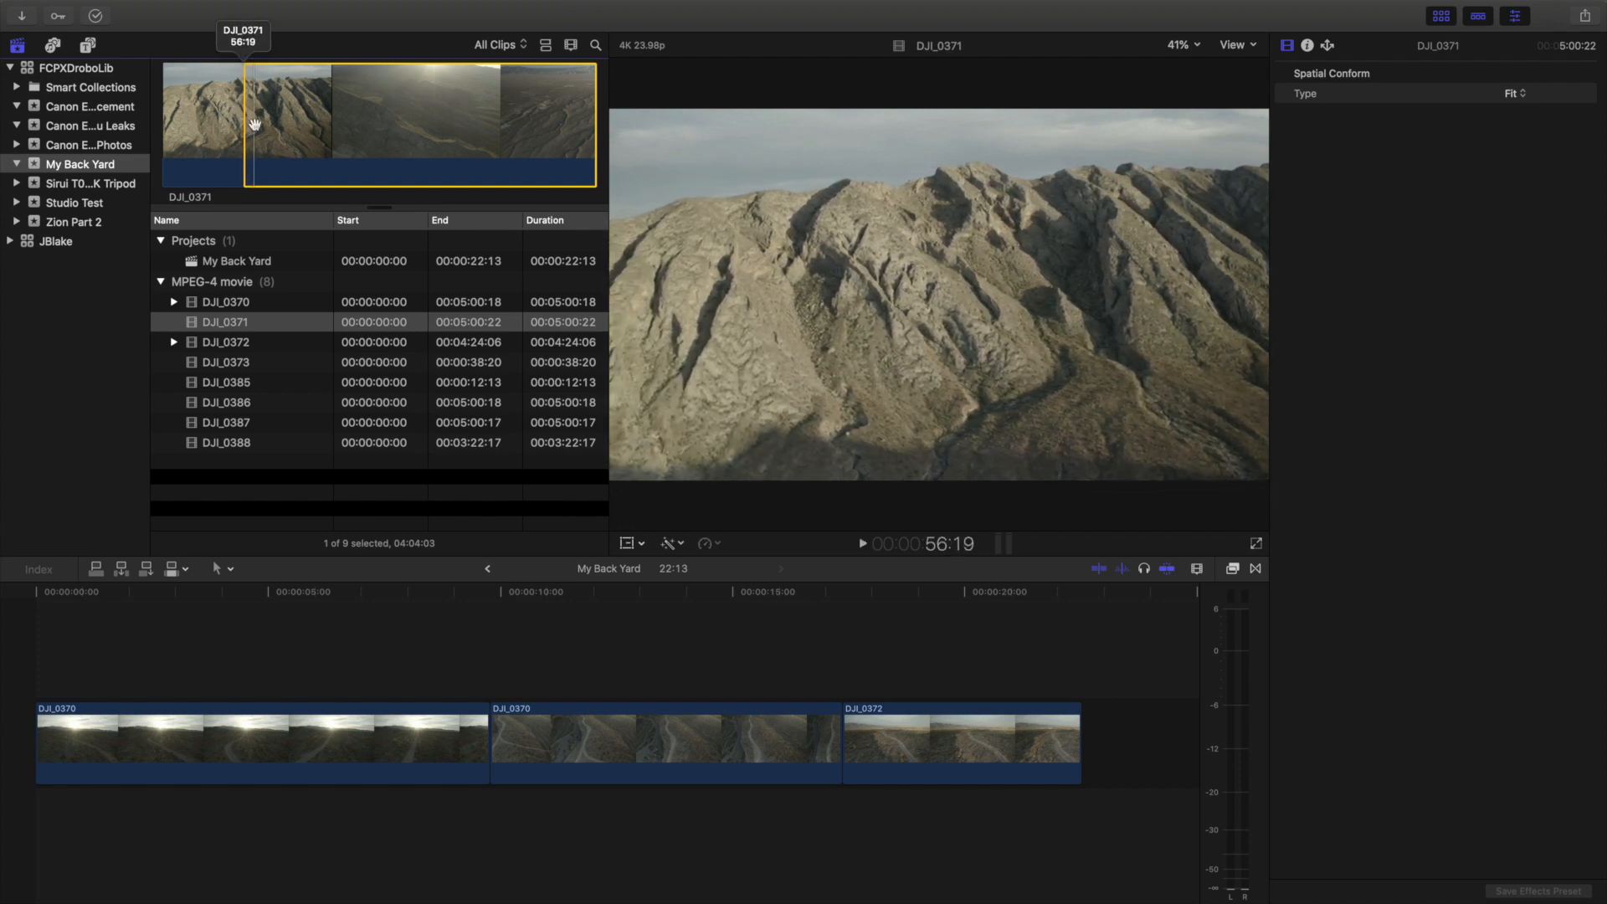
pyautogui.press('o')
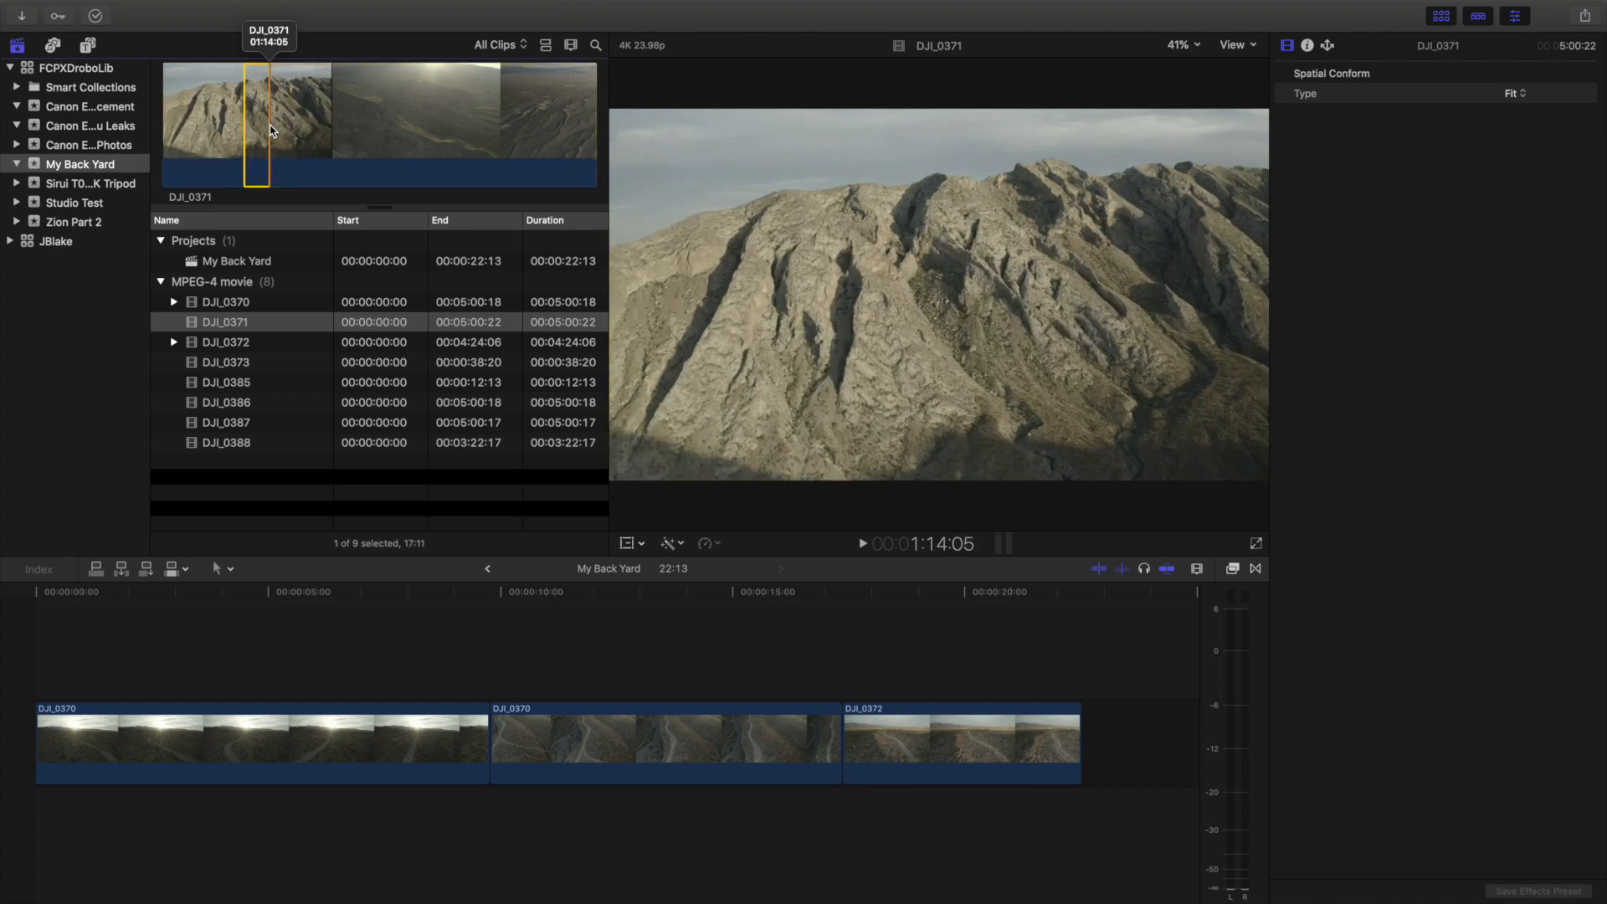
pyautogui.press('e')
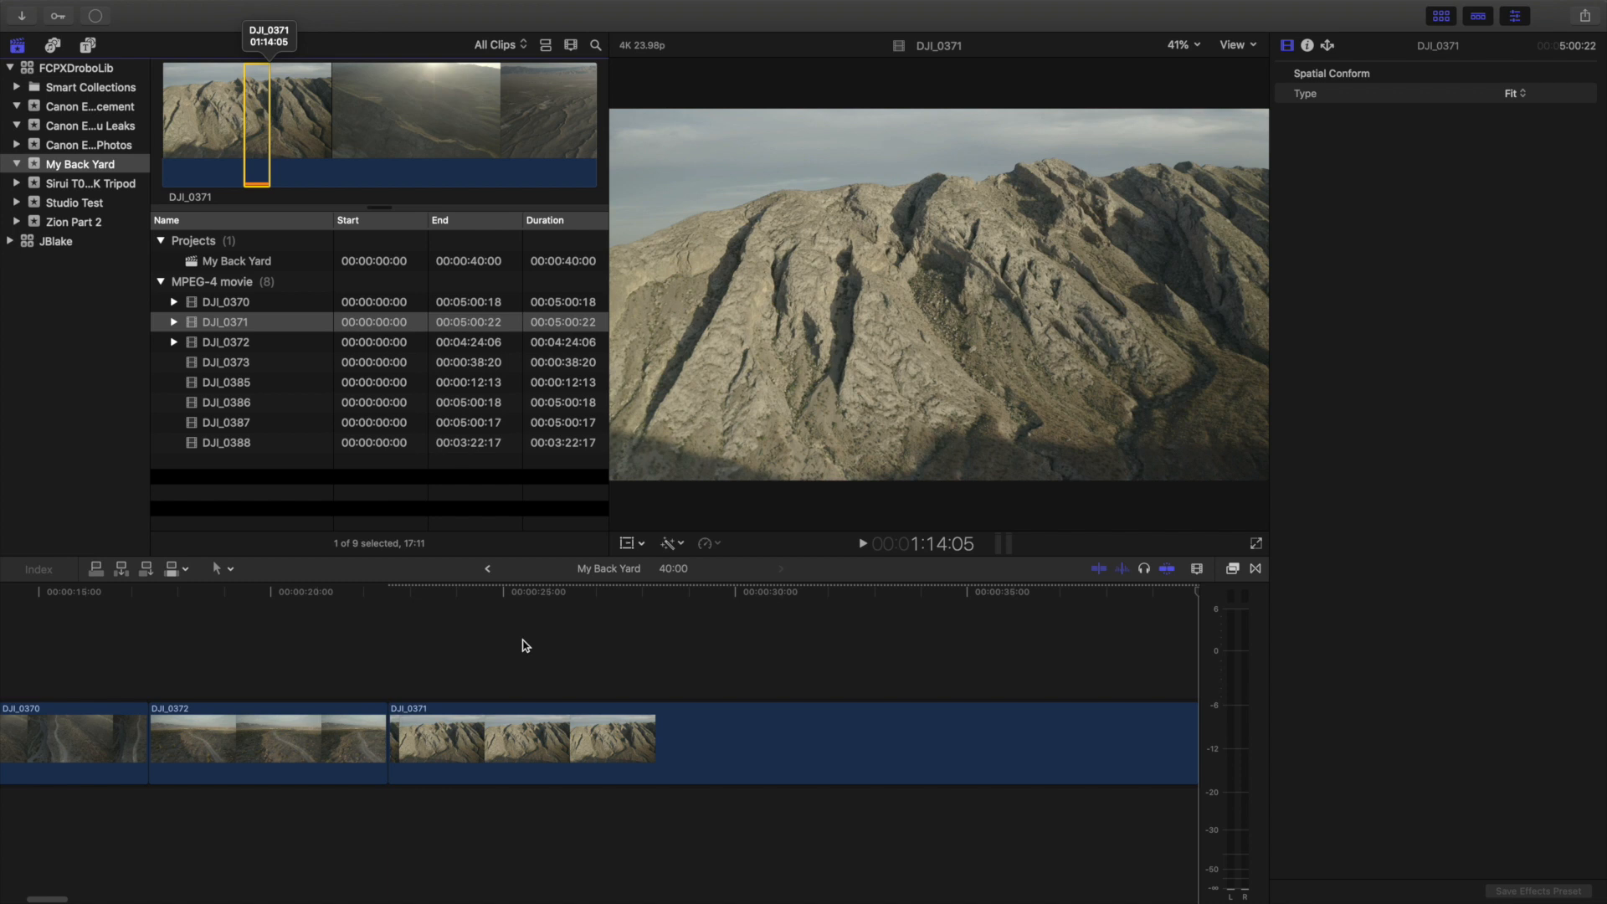
# Select the DJI_0371 clip in the timeline and show its retime editor
pyautogui.click(758, 743)
pyautogui.click(762, 745)
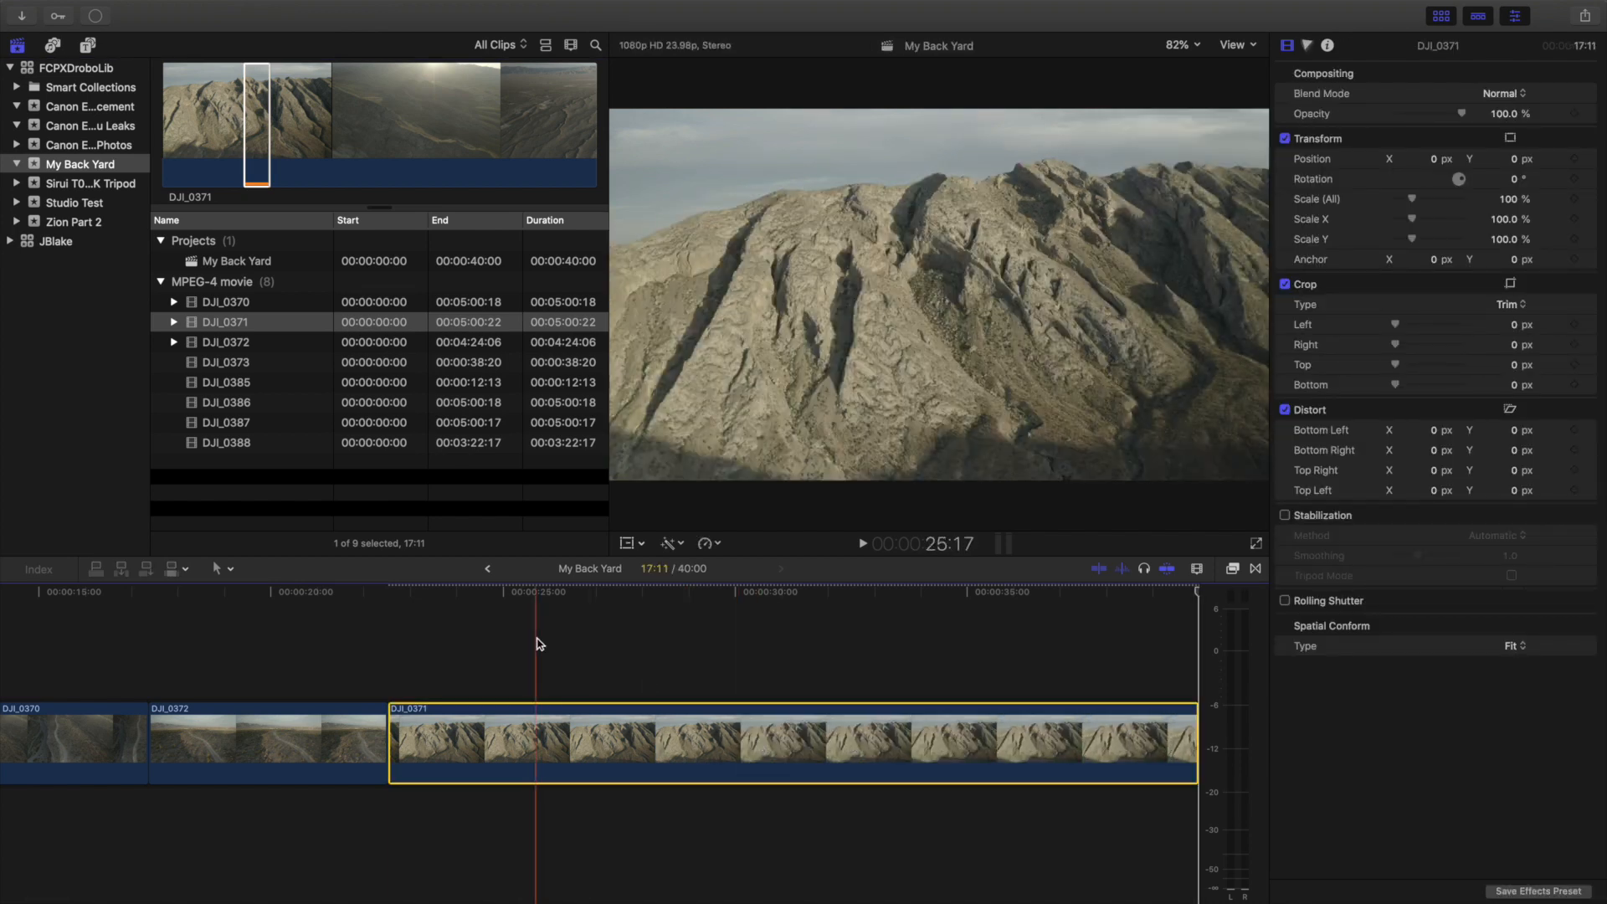
pyautogui.click(710, 543)
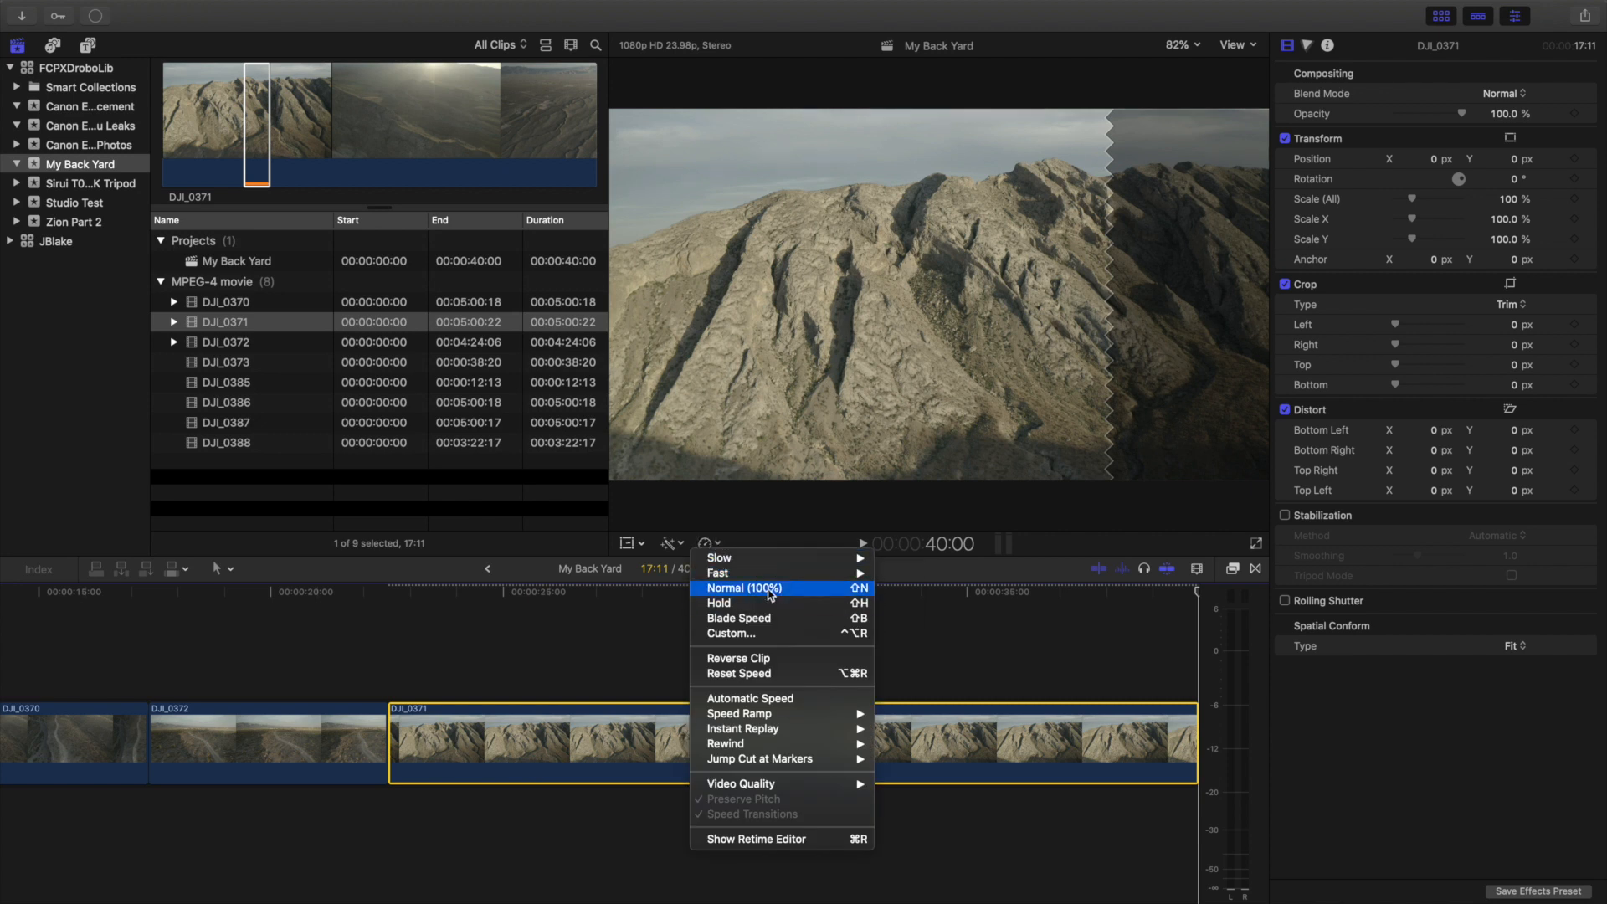
pyautogui.click(761, 590)
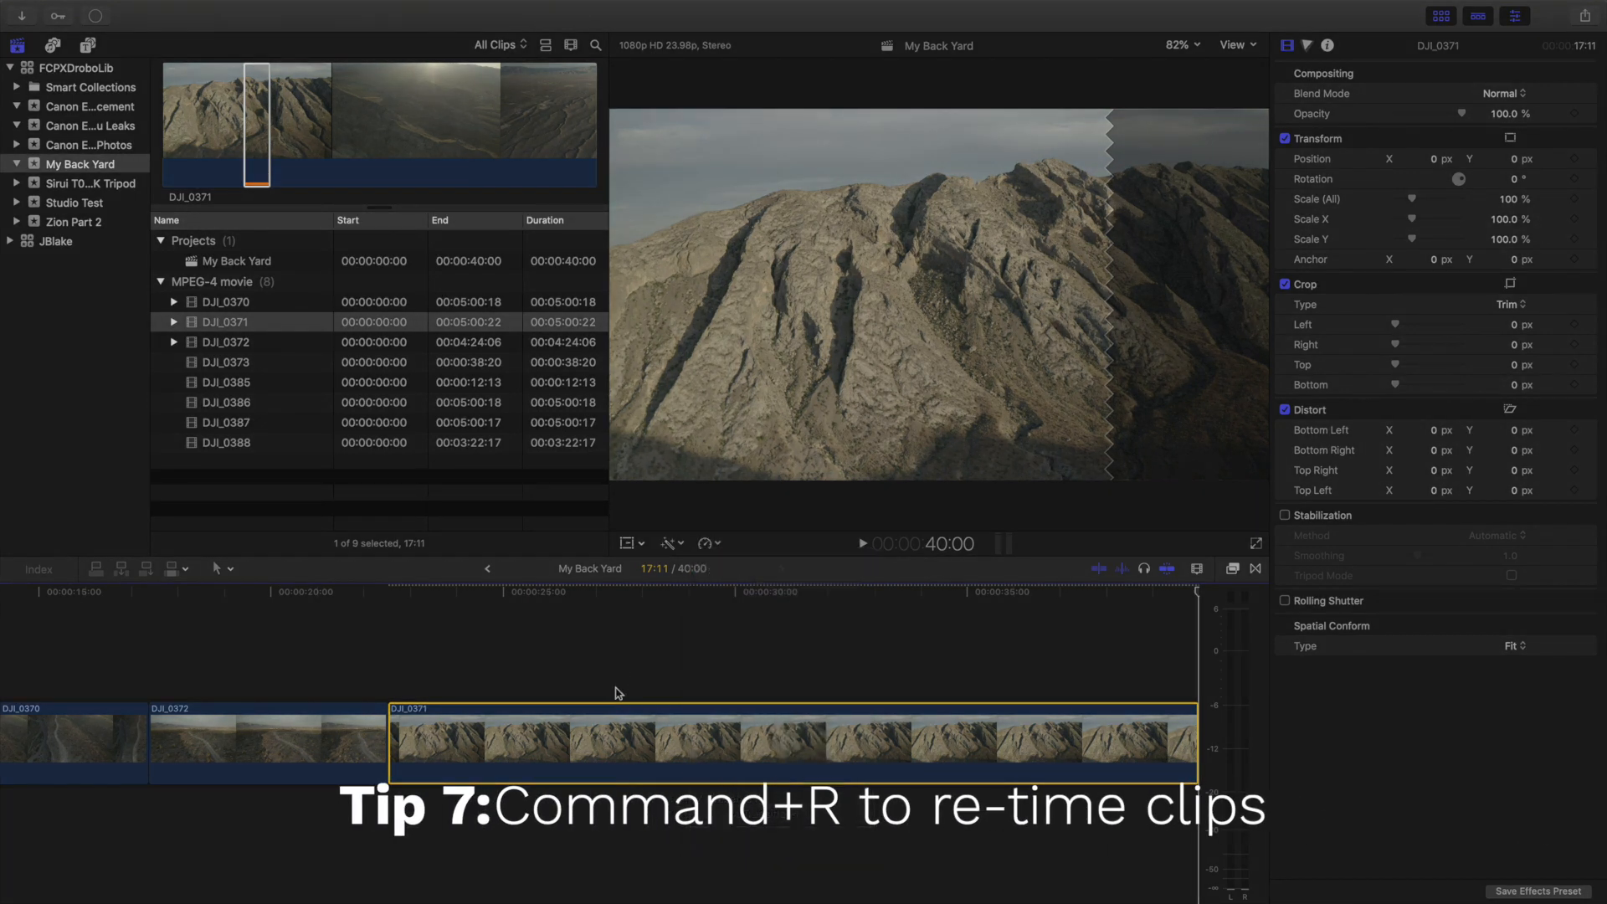
pyautogui.press('super+r')
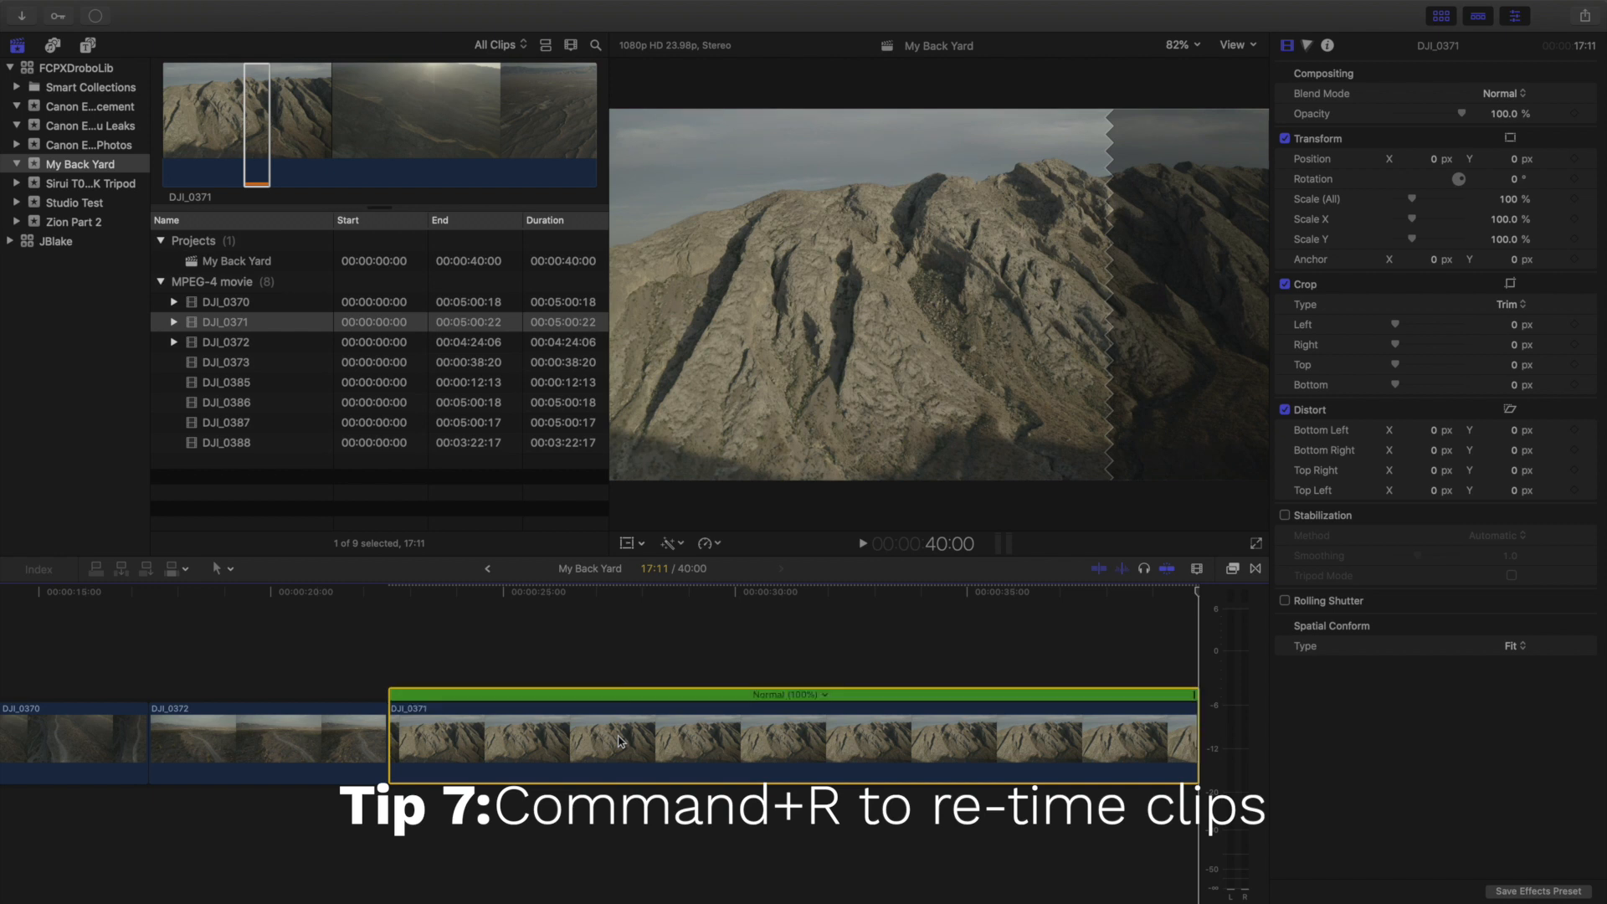
# Speed up the DJI_0371 timeline clip to Fast (200%) by shortening its retime bar
pyautogui.hscroll(1, 626, 660)
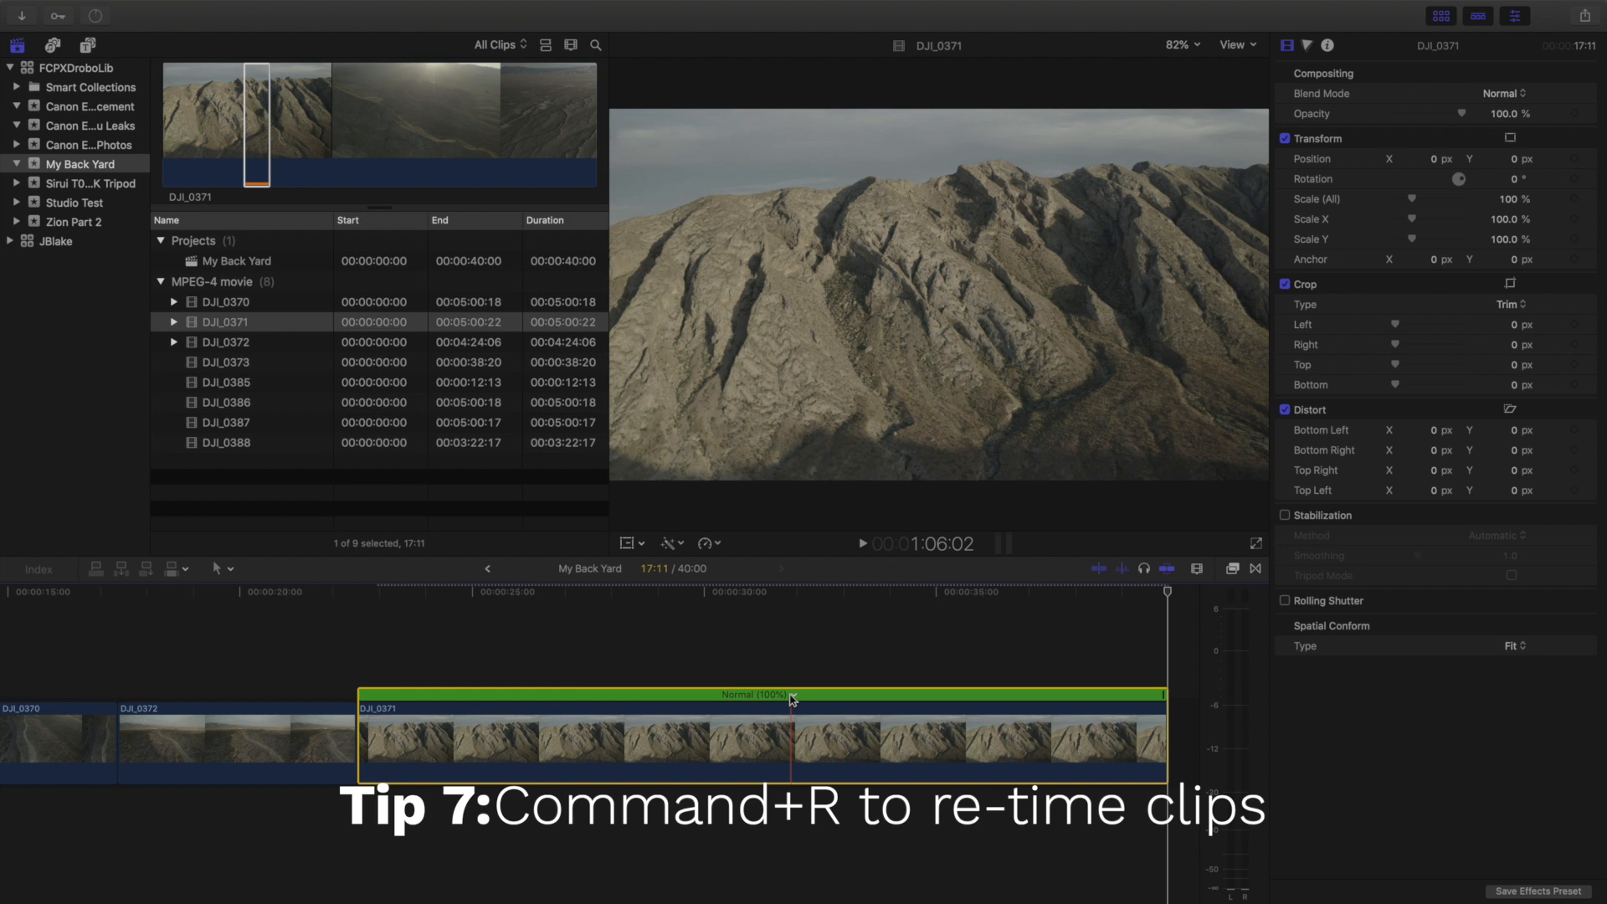
pyautogui.click(791, 696)
pyautogui.click(843, 683)
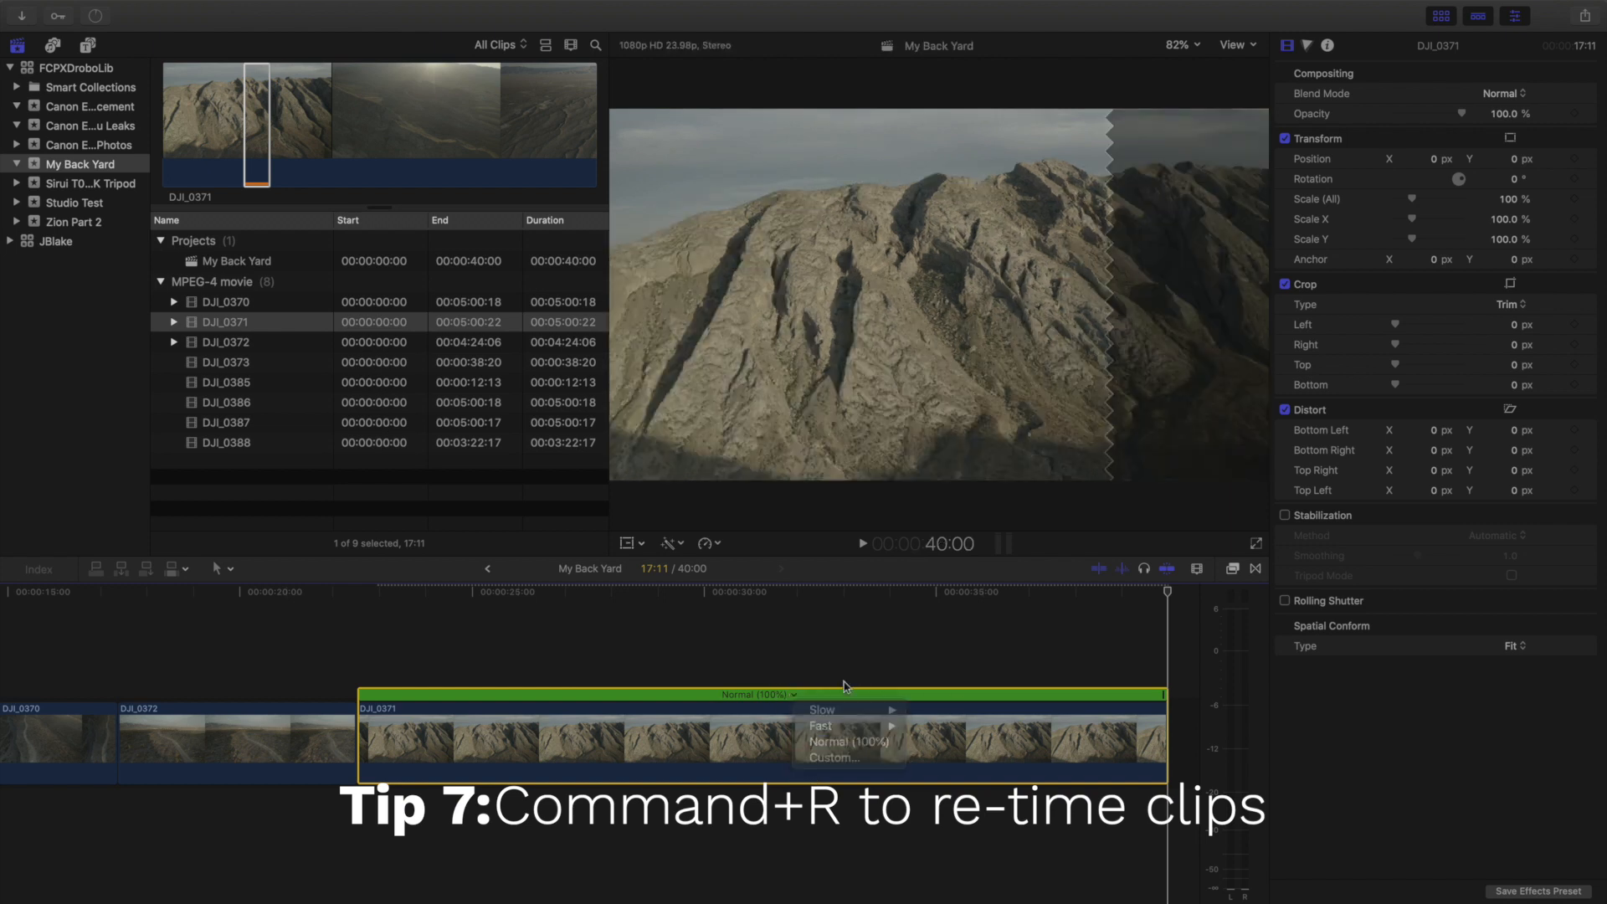
pyautogui.moveTo(1164, 698); pyautogui.dragTo(758, 703)
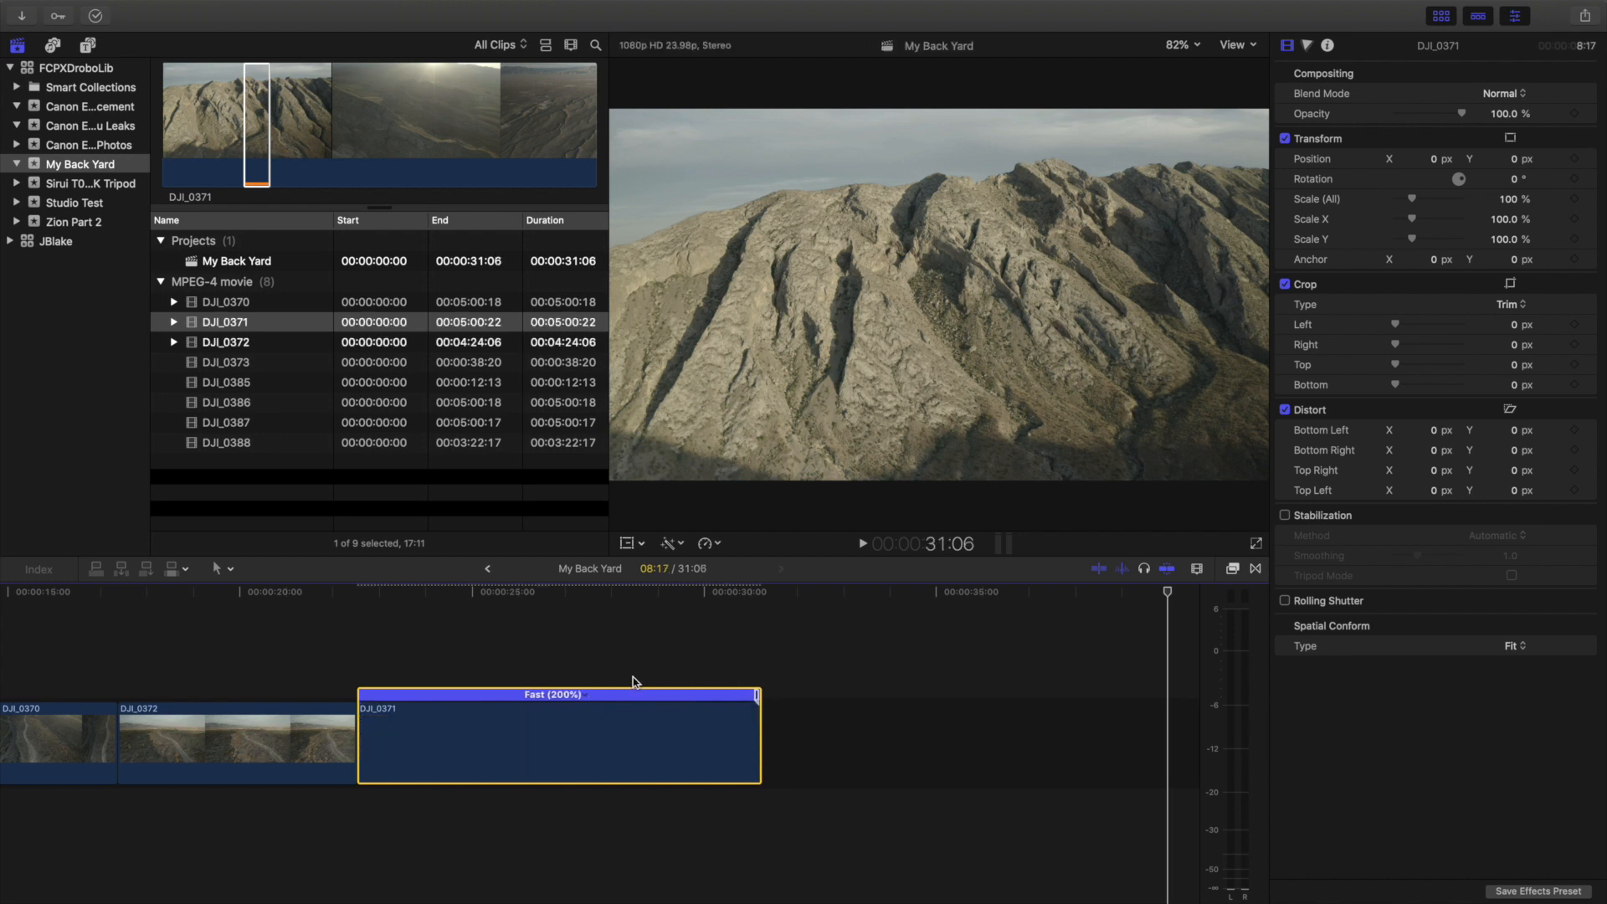
# Play the retimed DJI_0371 timeline clip from its start
pyautogui.click(352, 645)
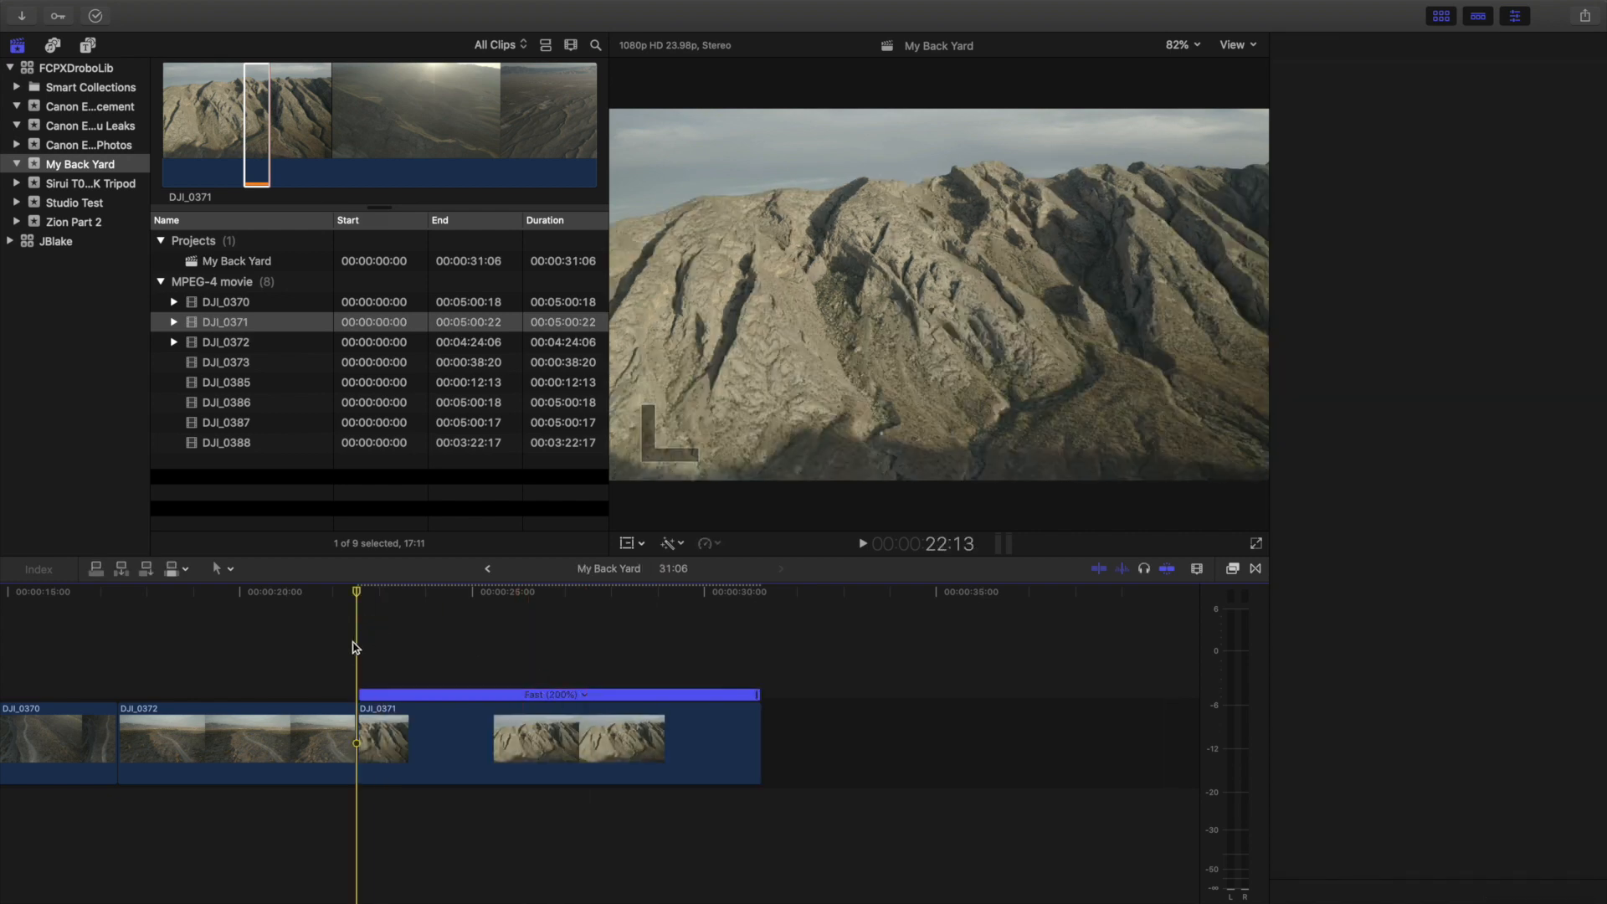
pyautogui.press('space')
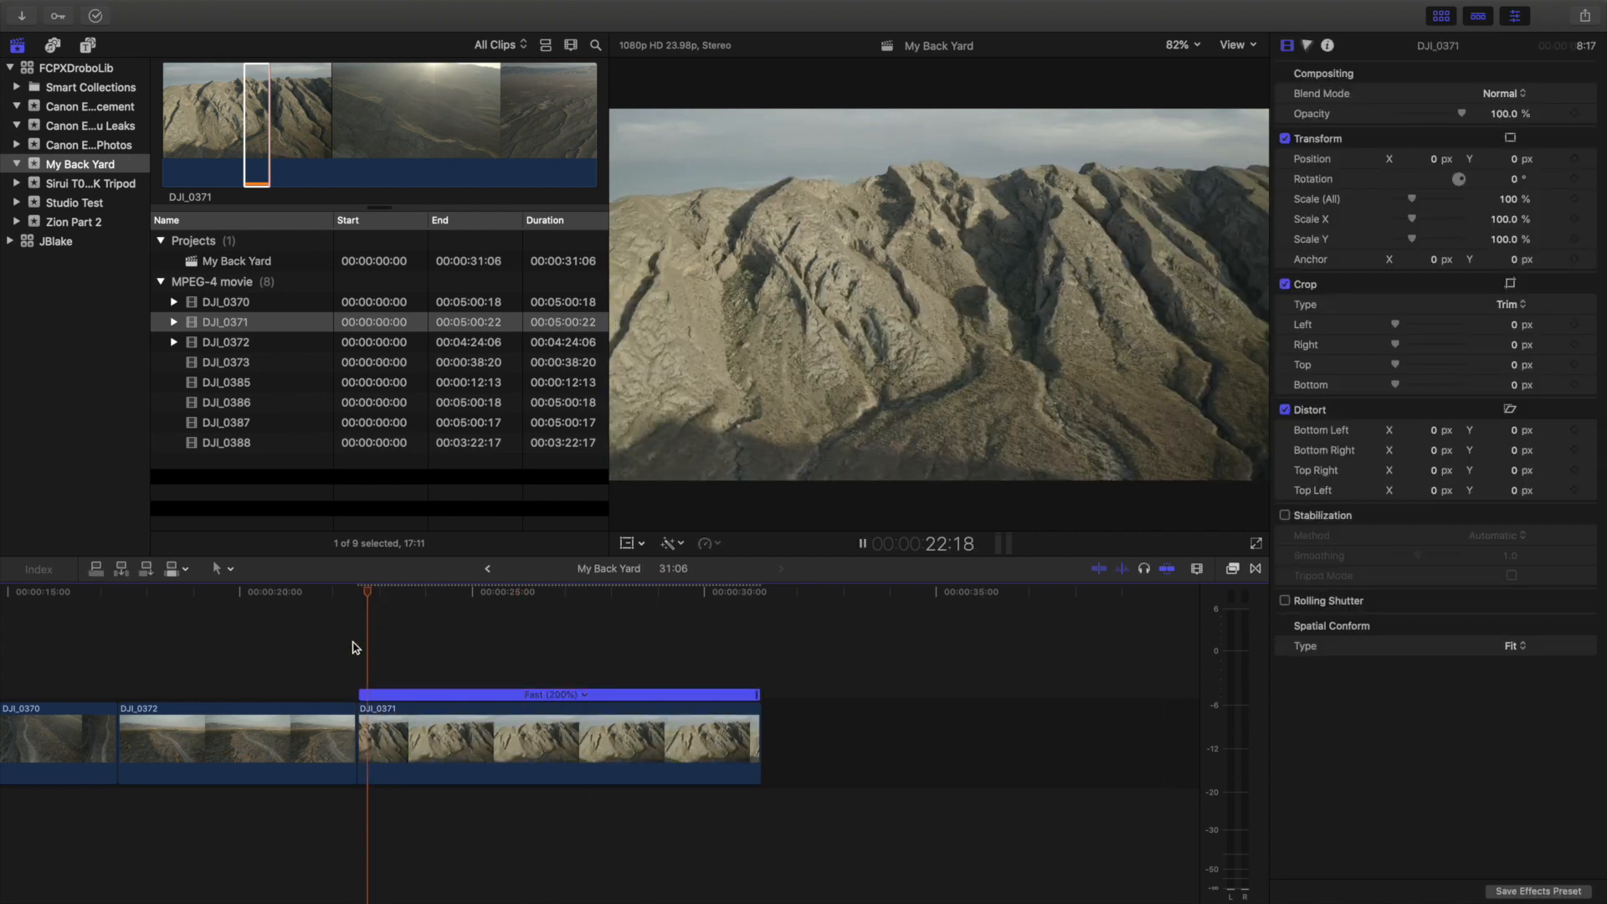
# Slow the DJI_0371 timeline clip to Fast (165%) by lengthening its retime bar to 10:13, and play it back
pyautogui.press('space')
pyautogui.click(624, 743)
pyautogui.moveTo(758, 696); pyautogui.dragTo(844, 699)
pyautogui.click(740, 777)
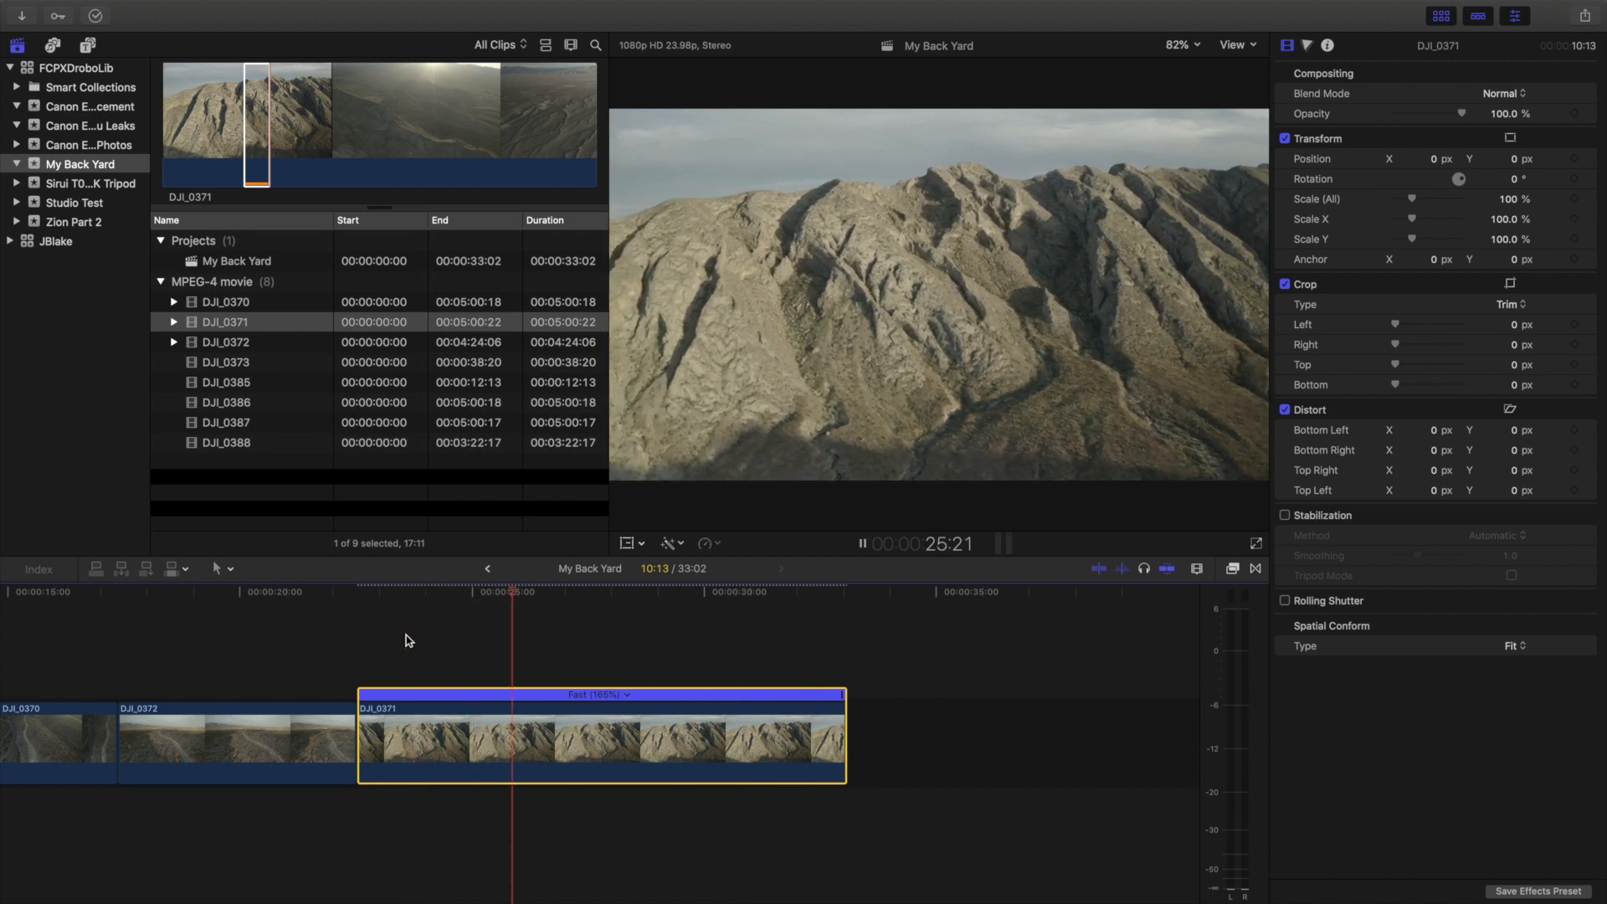
pyautogui.press('space')
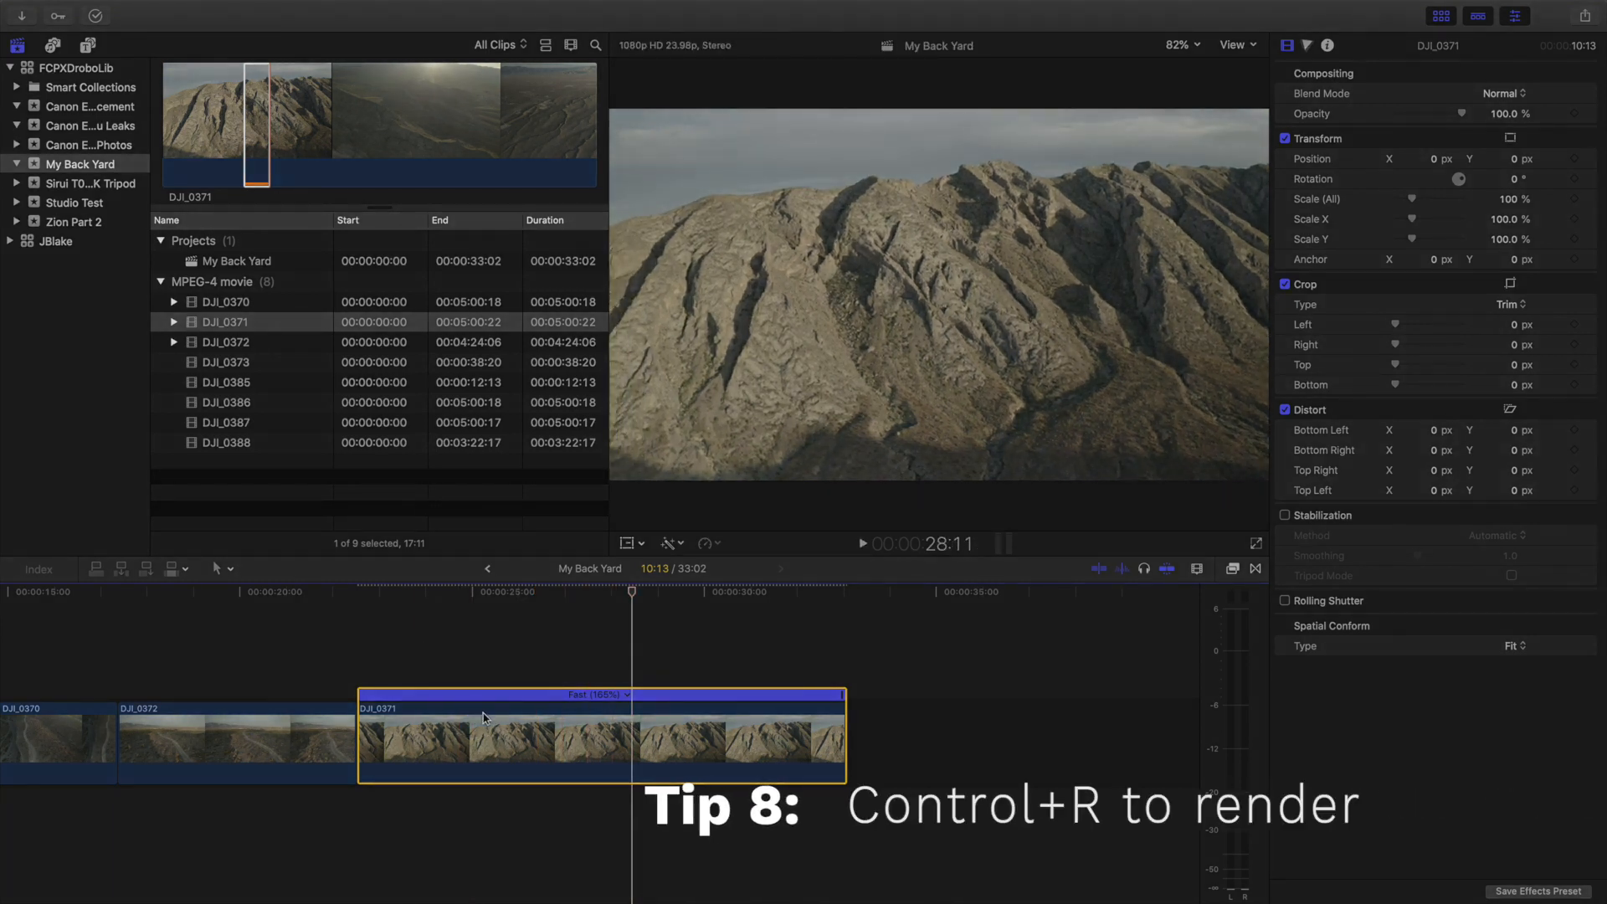
# Render the DJI_0371 timeline clip and play it from its start
pyautogui.click(538, 730)
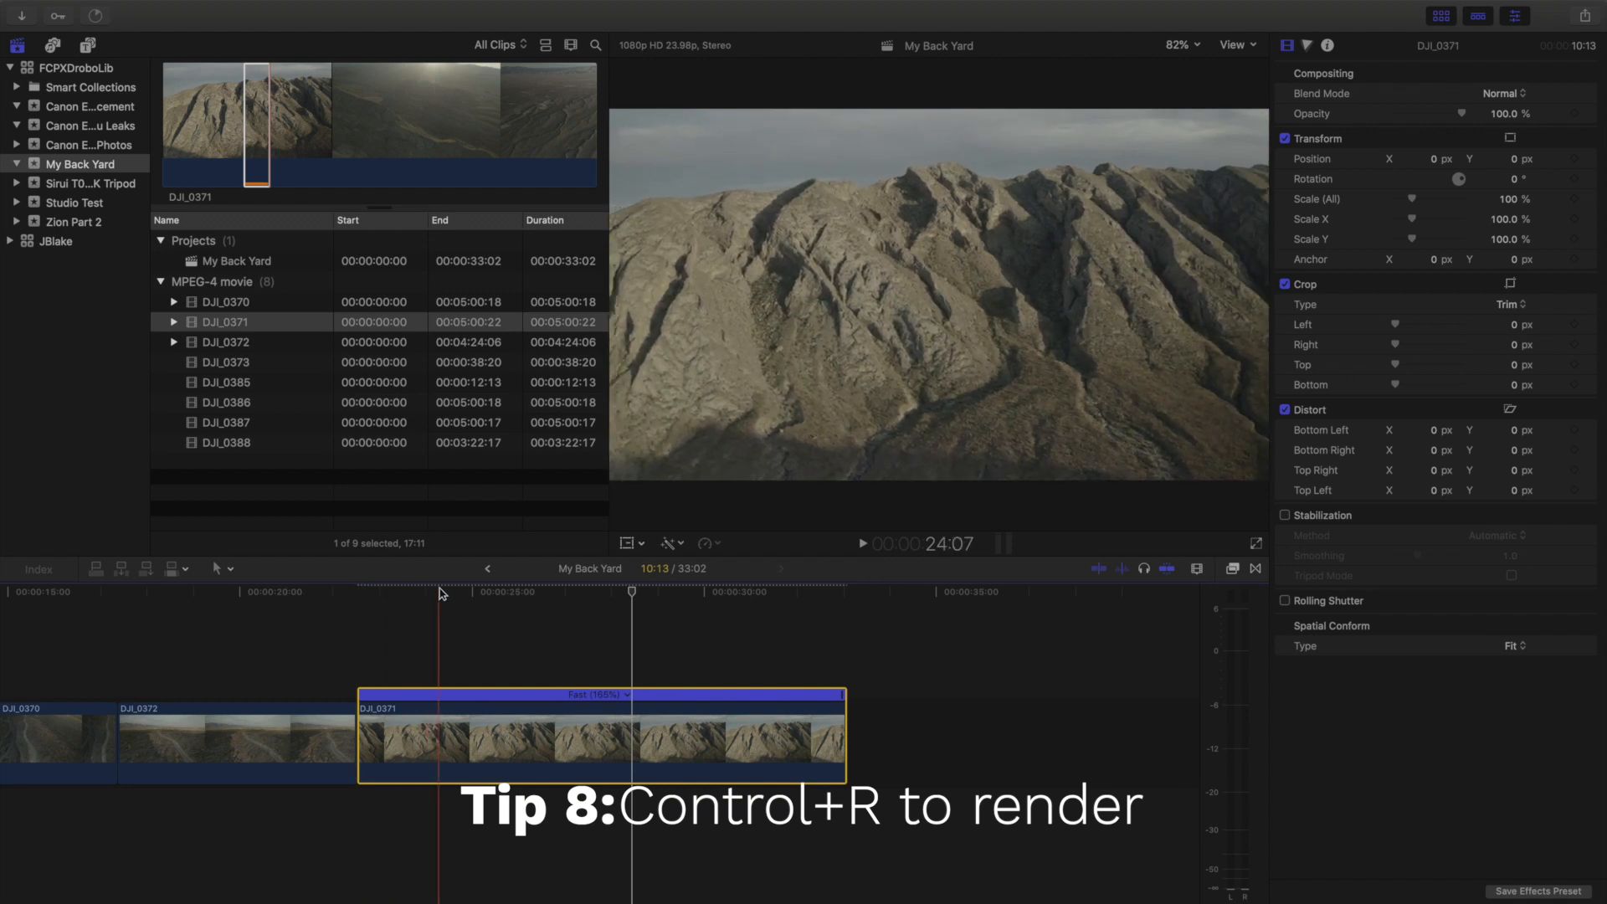
pyautogui.click(360, 606)
pyautogui.press('space')
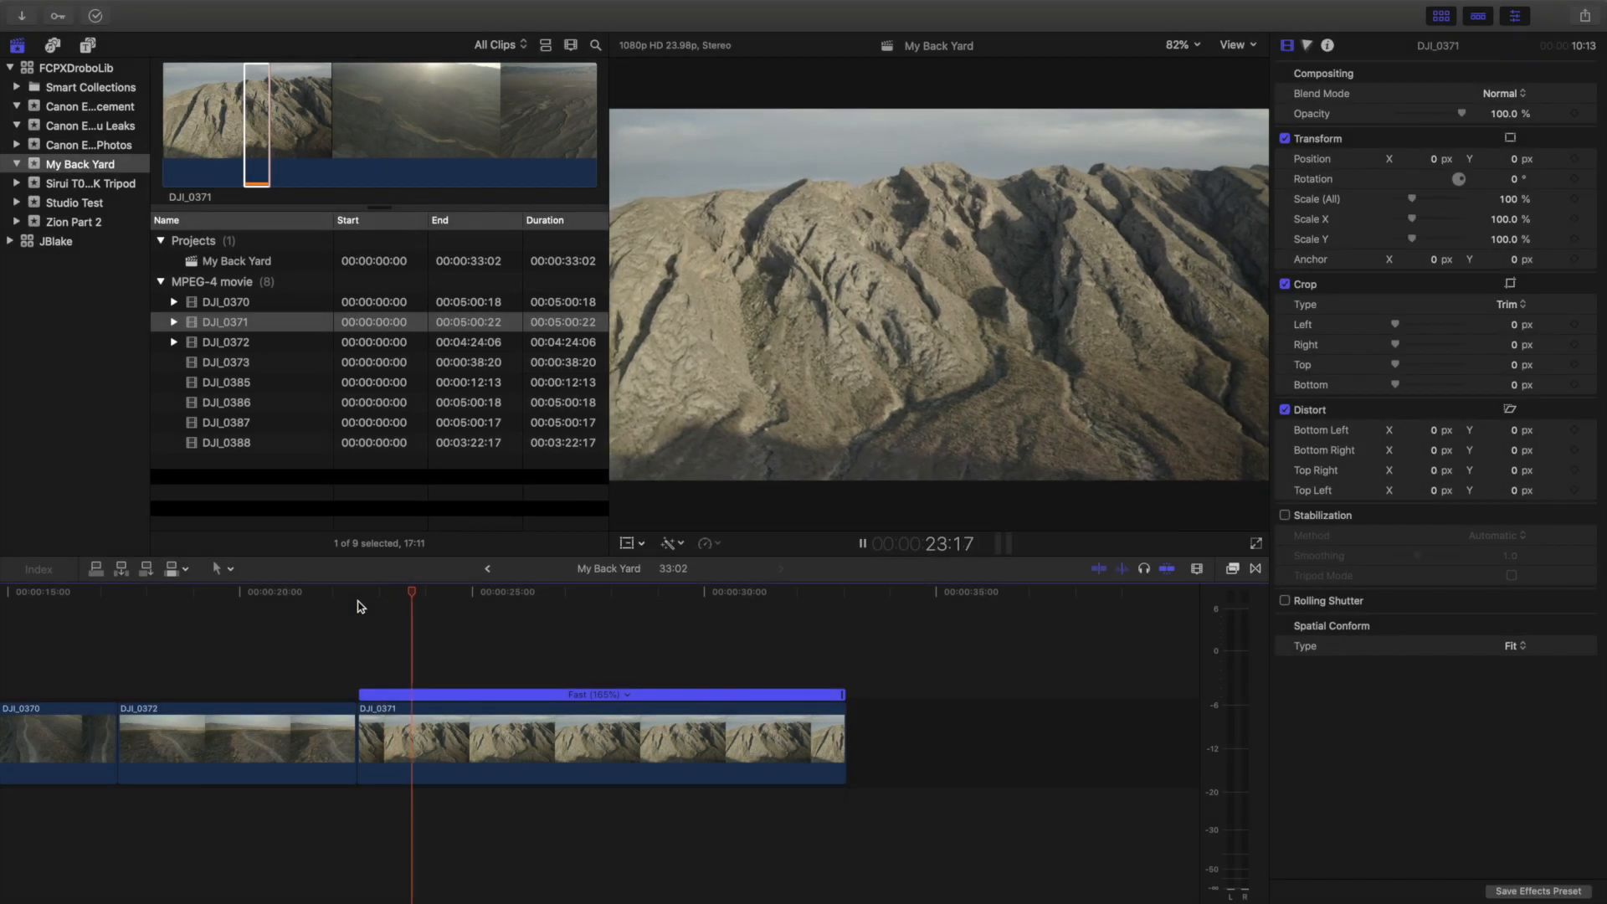
pyautogui.press('space')
# Select the DJI_0371 timeline clip and show the video scopes beside the viewer
pyautogui.click(617, 737)
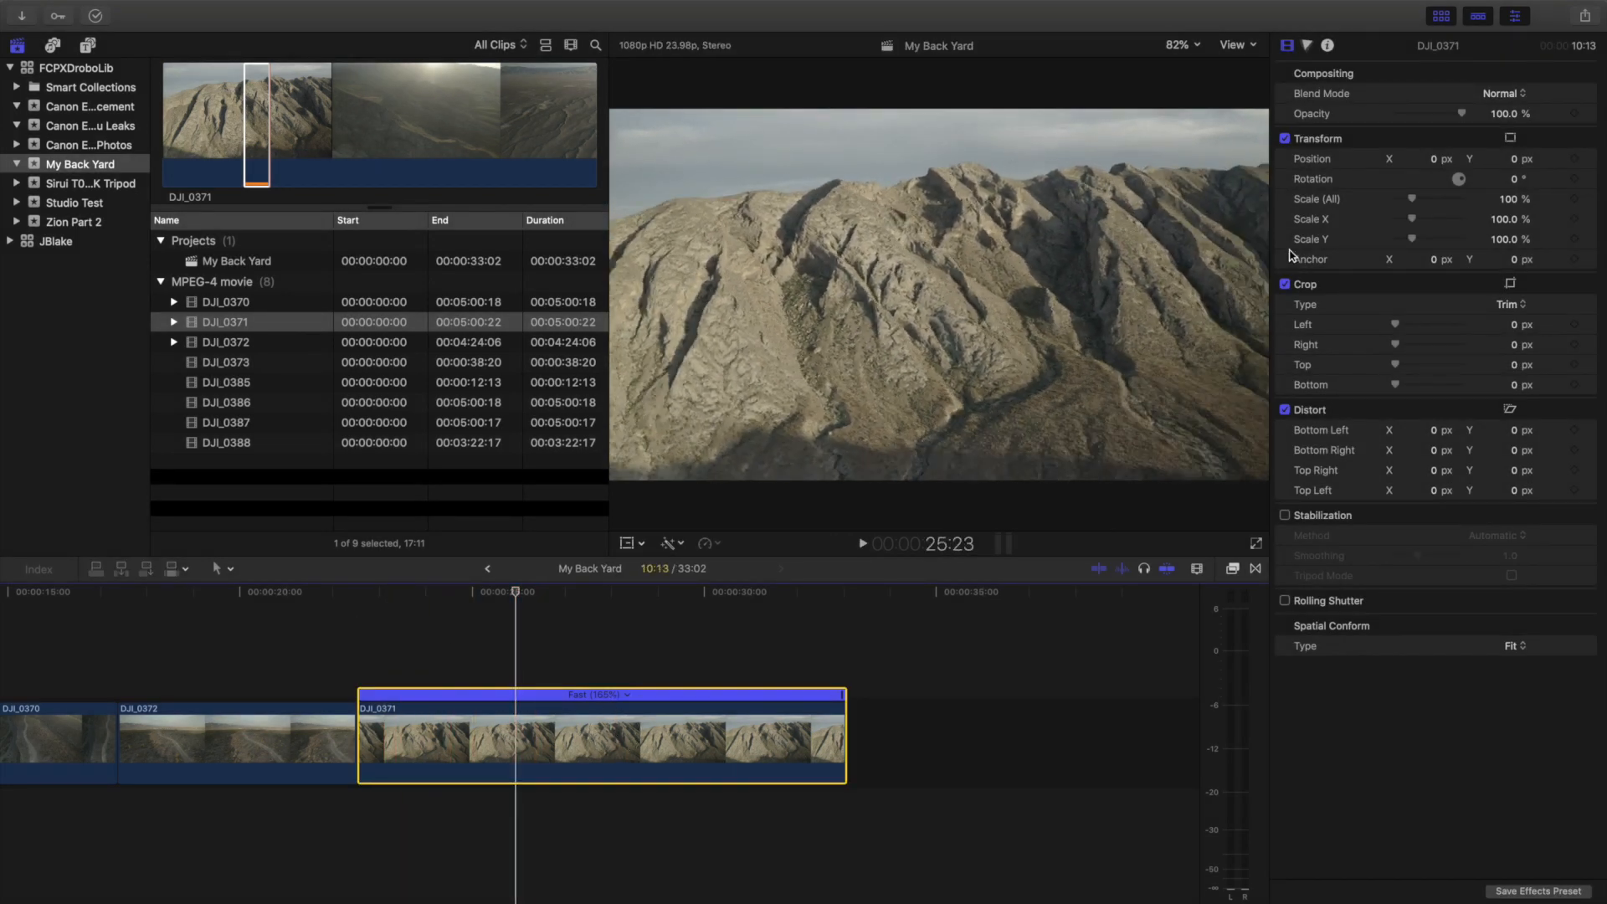
pyautogui.click(1238, 45)
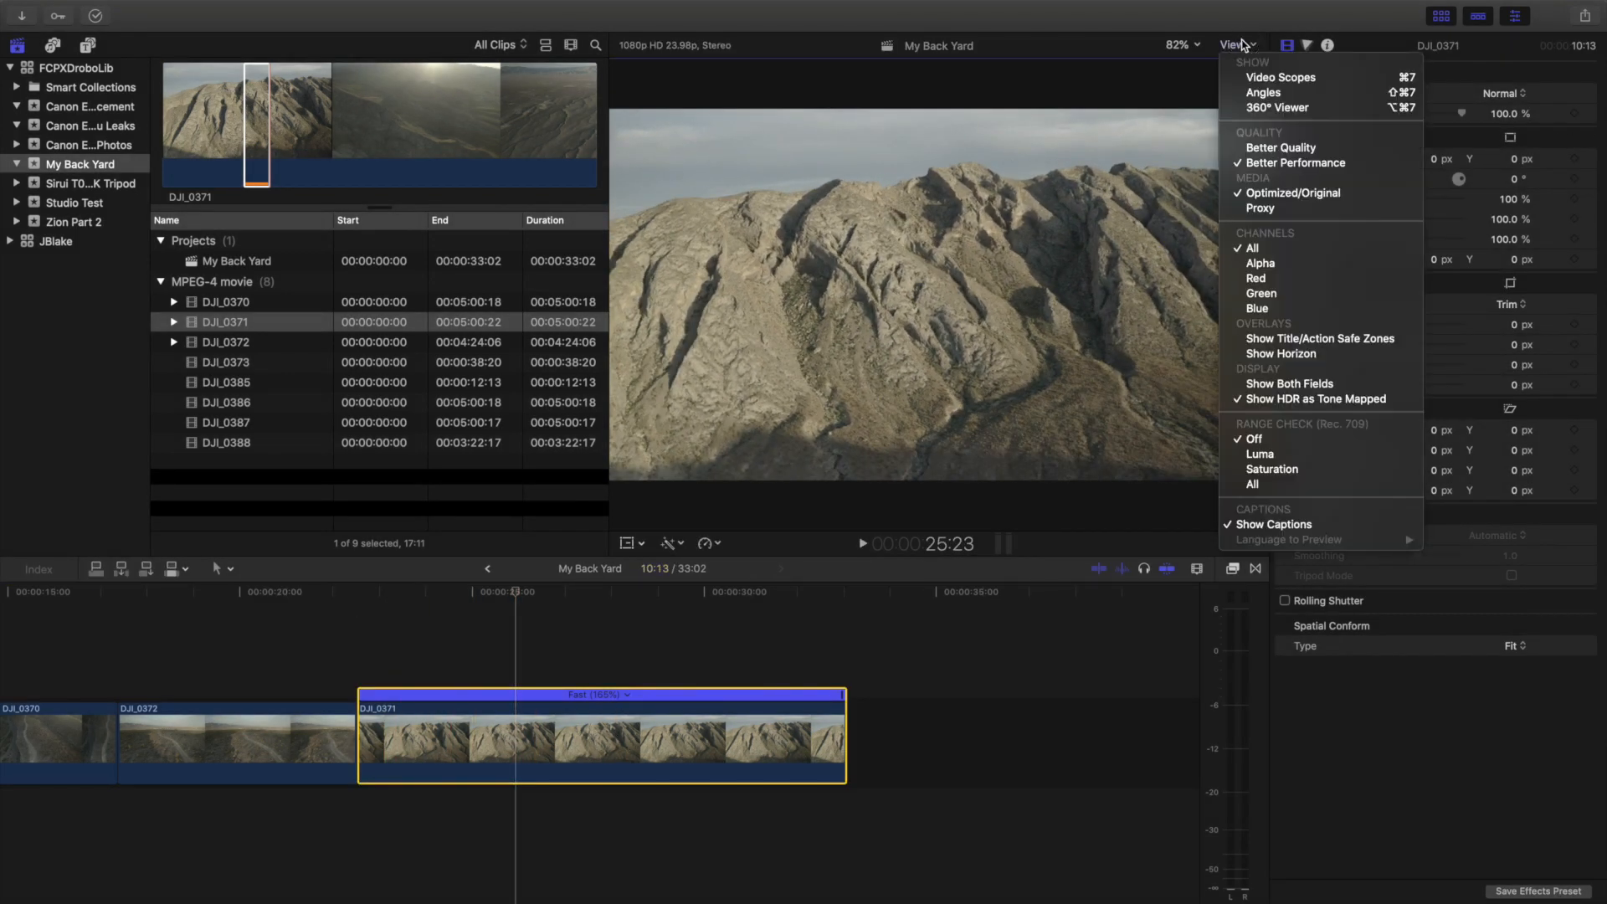
pyautogui.click(1307, 77)
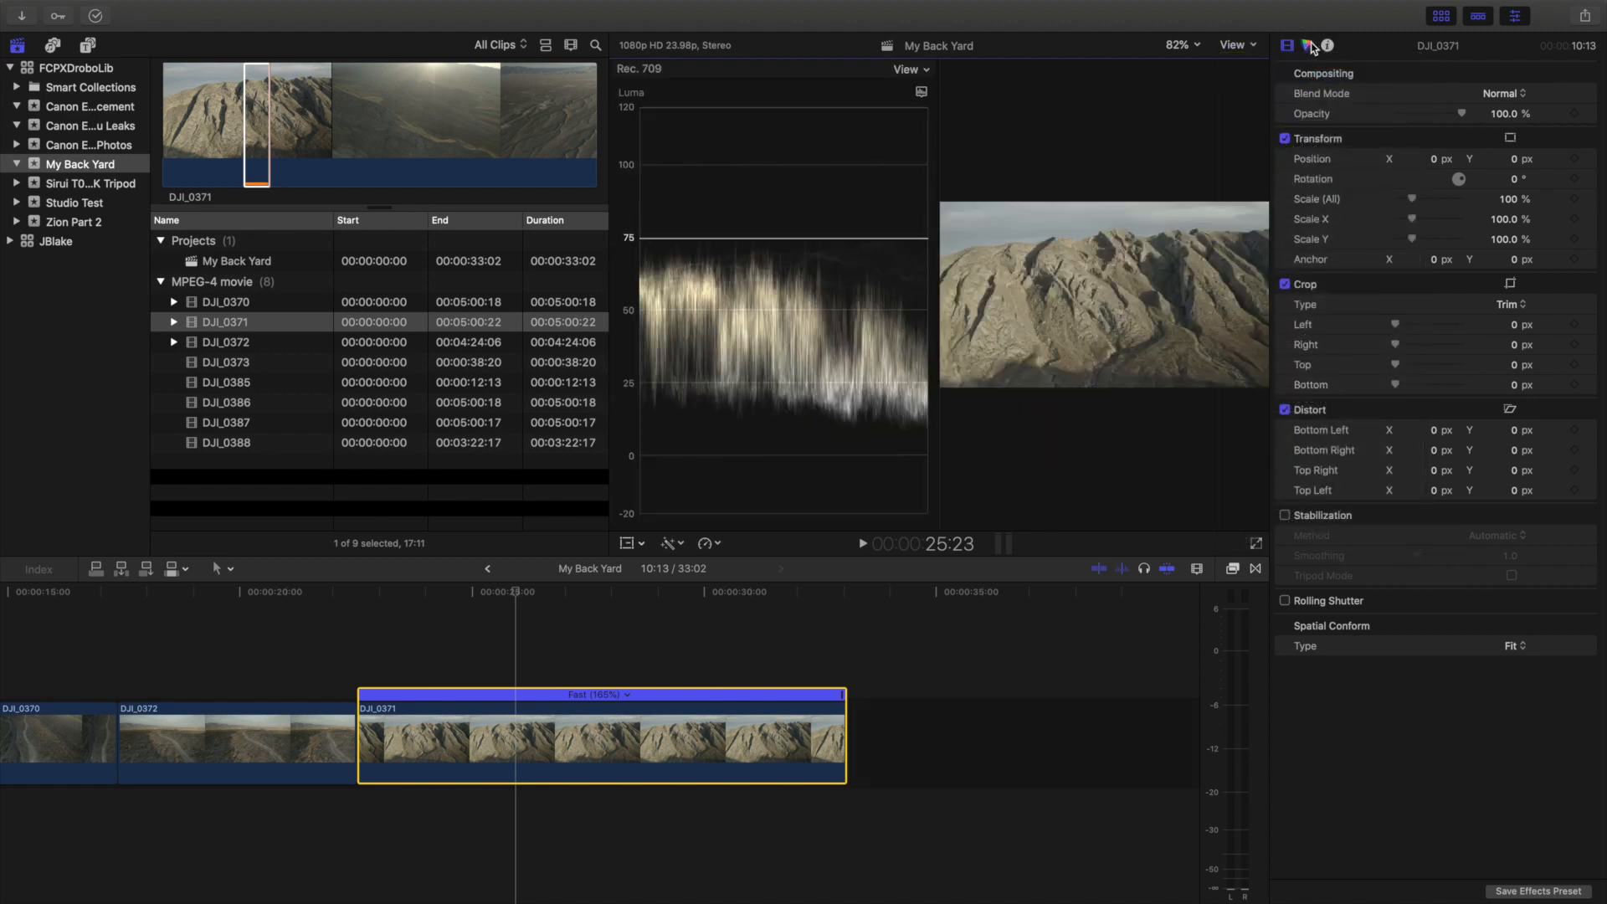
# Set the DJI_0371 timeline clip's Color Board exposure to Highlights 46%, Midtones 10% and Shadows -27%
pyautogui.click(1309, 46)
pyautogui.click(1522, 98)
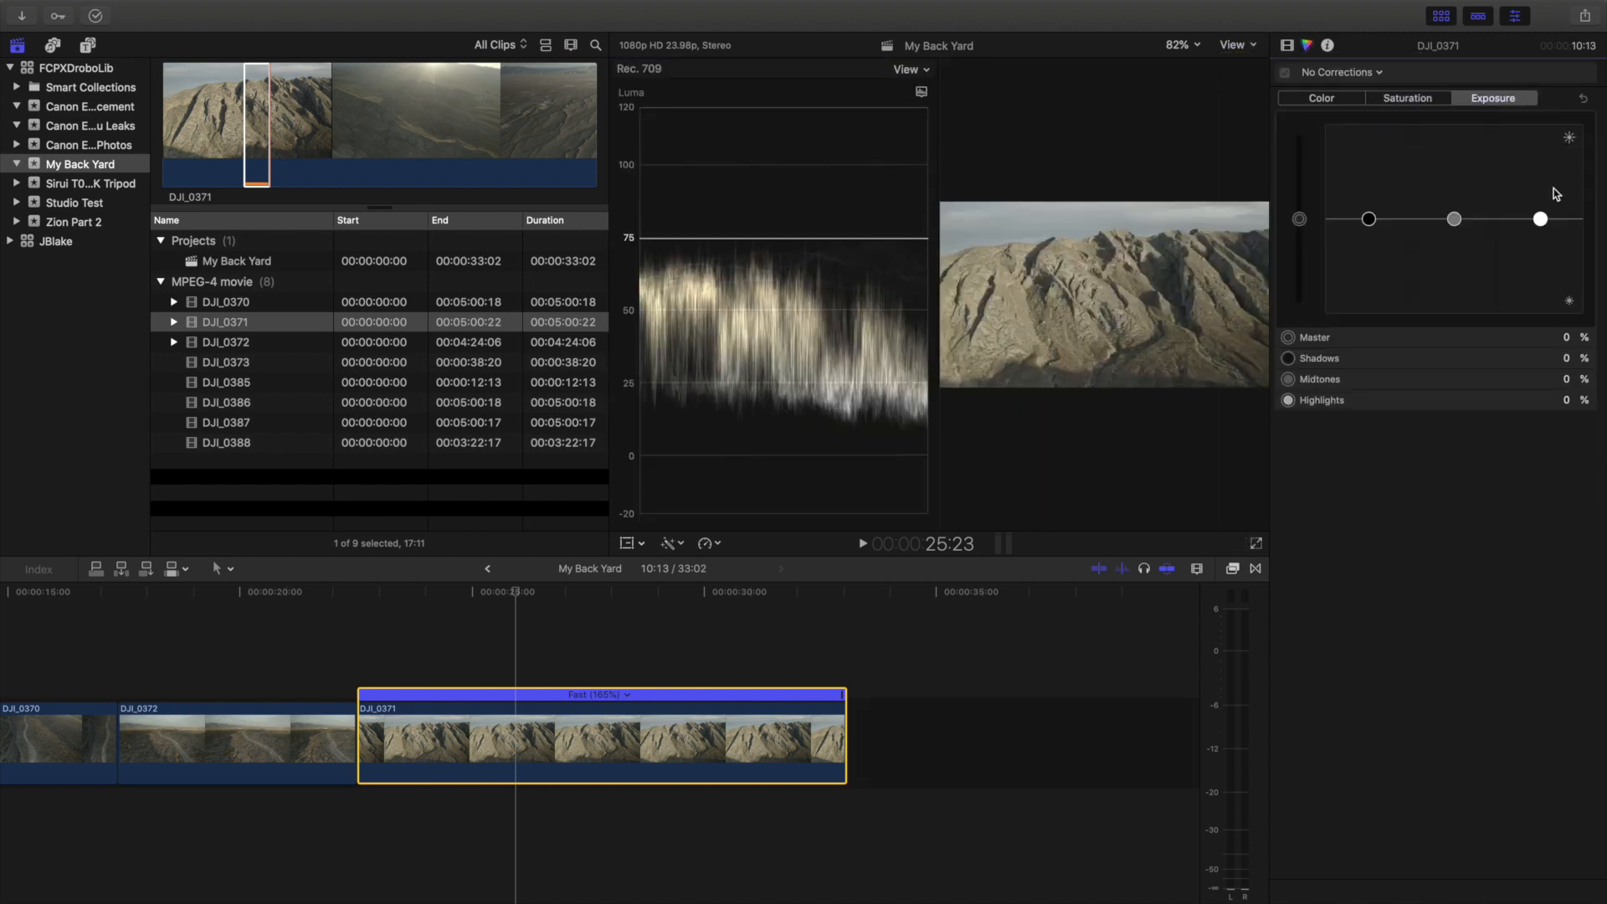
pyautogui.moveTo(1541, 219); pyautogui.dragTo(1532, 166)
pyautogui.moveTo(1532, 183); pyautogui.dragTo(1540, 175)
pyautogui.moveTo(1369, 219); pyautogui.dragTo(1455, 210)
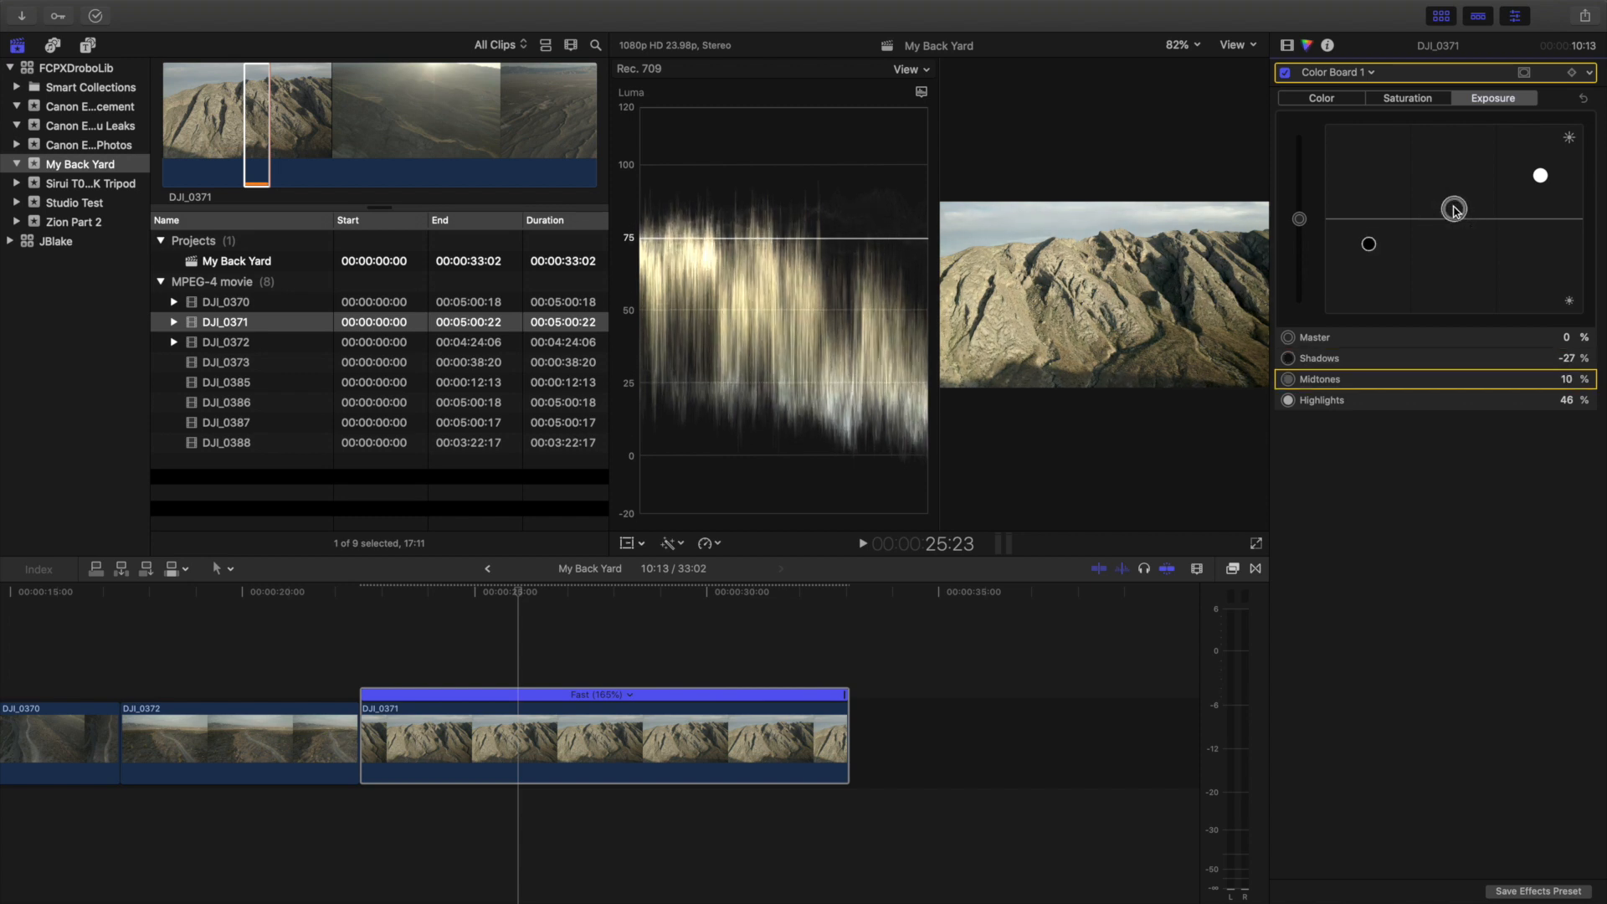
# Set the Color Board's Master saturation to 16% for DJI_0371 and return to the clip's video properties
pyautogui.click(1408, 98)
pyautogui.moveTo(1302, 220); pyautogui.dragTo(1302, 206)
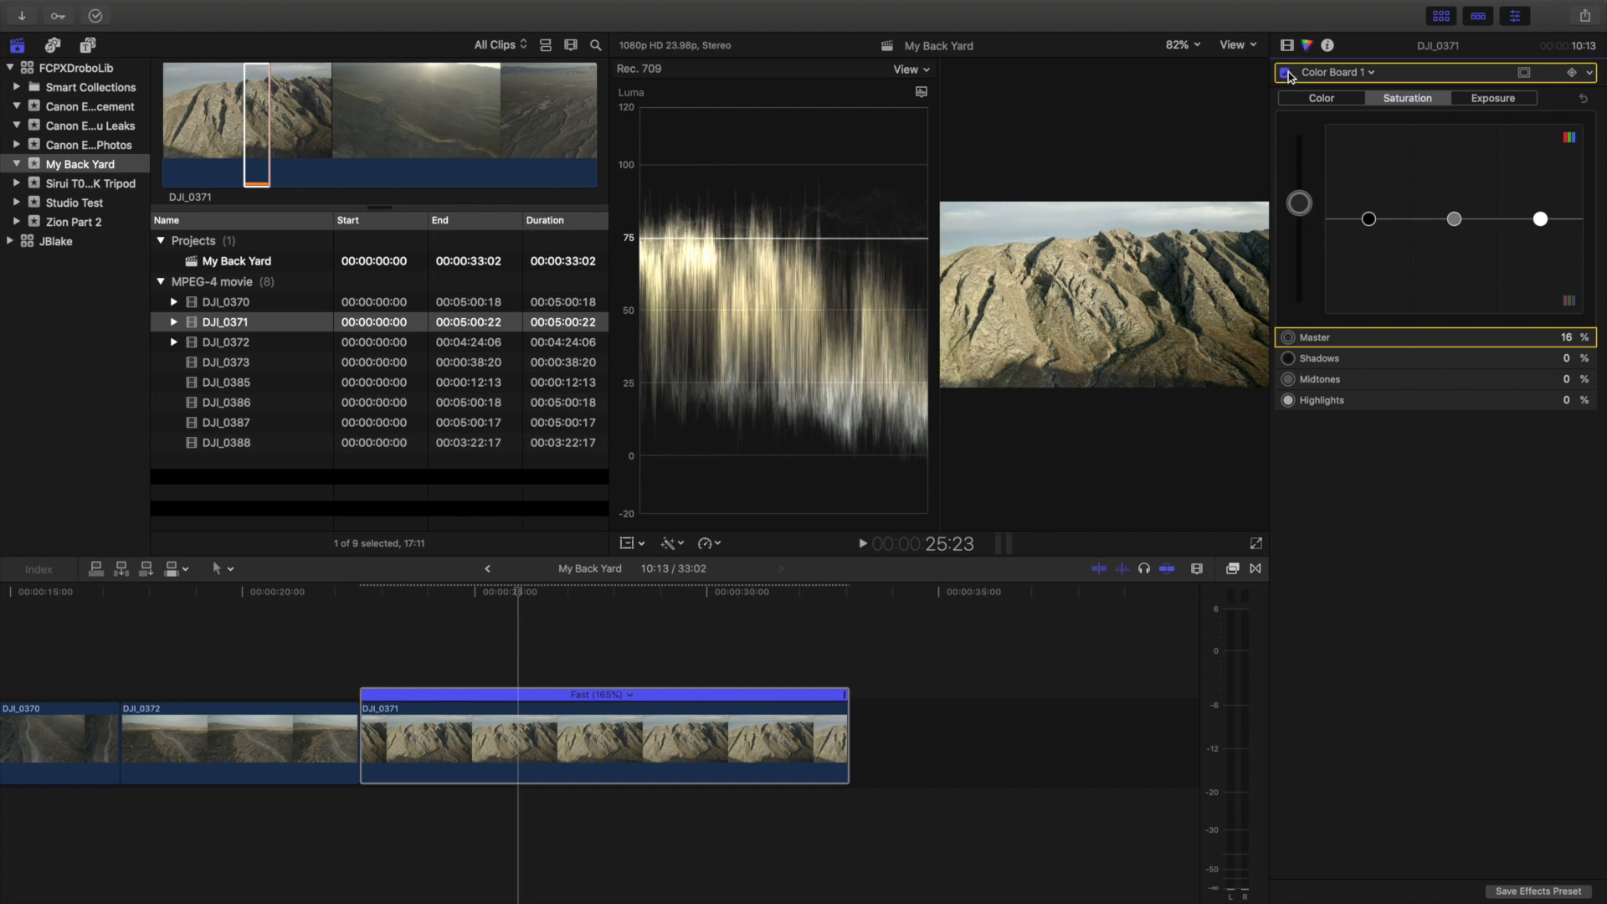
pyautogui.click(1289, 46)
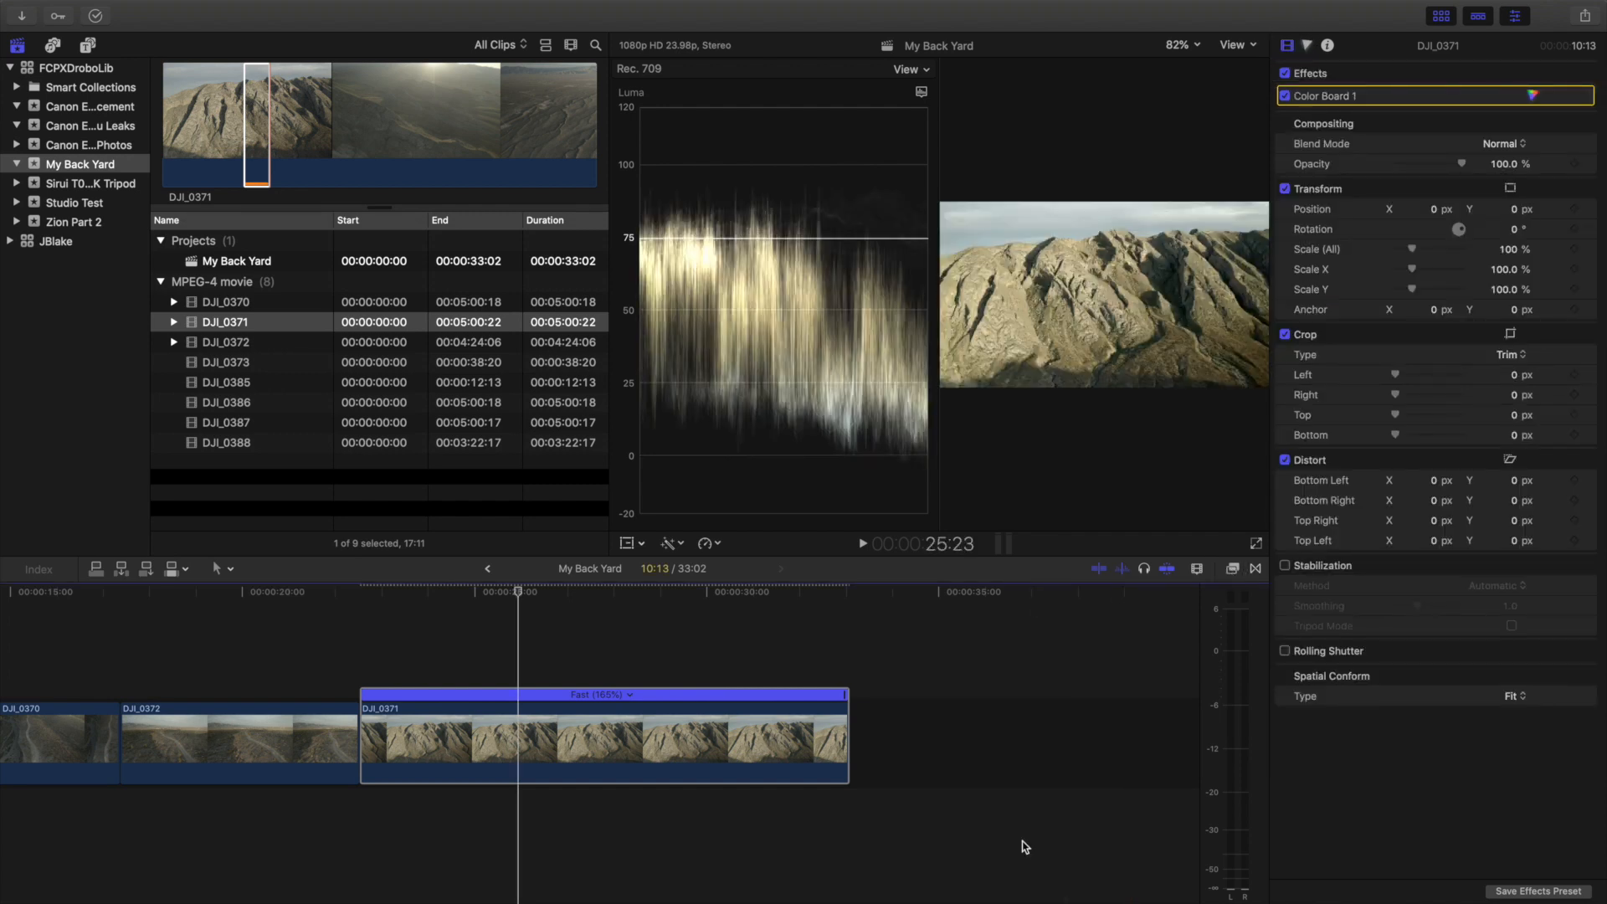
# Find the Vibrancy and Sharpen effects, apply both to the DJI_0371 timeline clip, and close the effects browser
pyautogui.press('super+5')
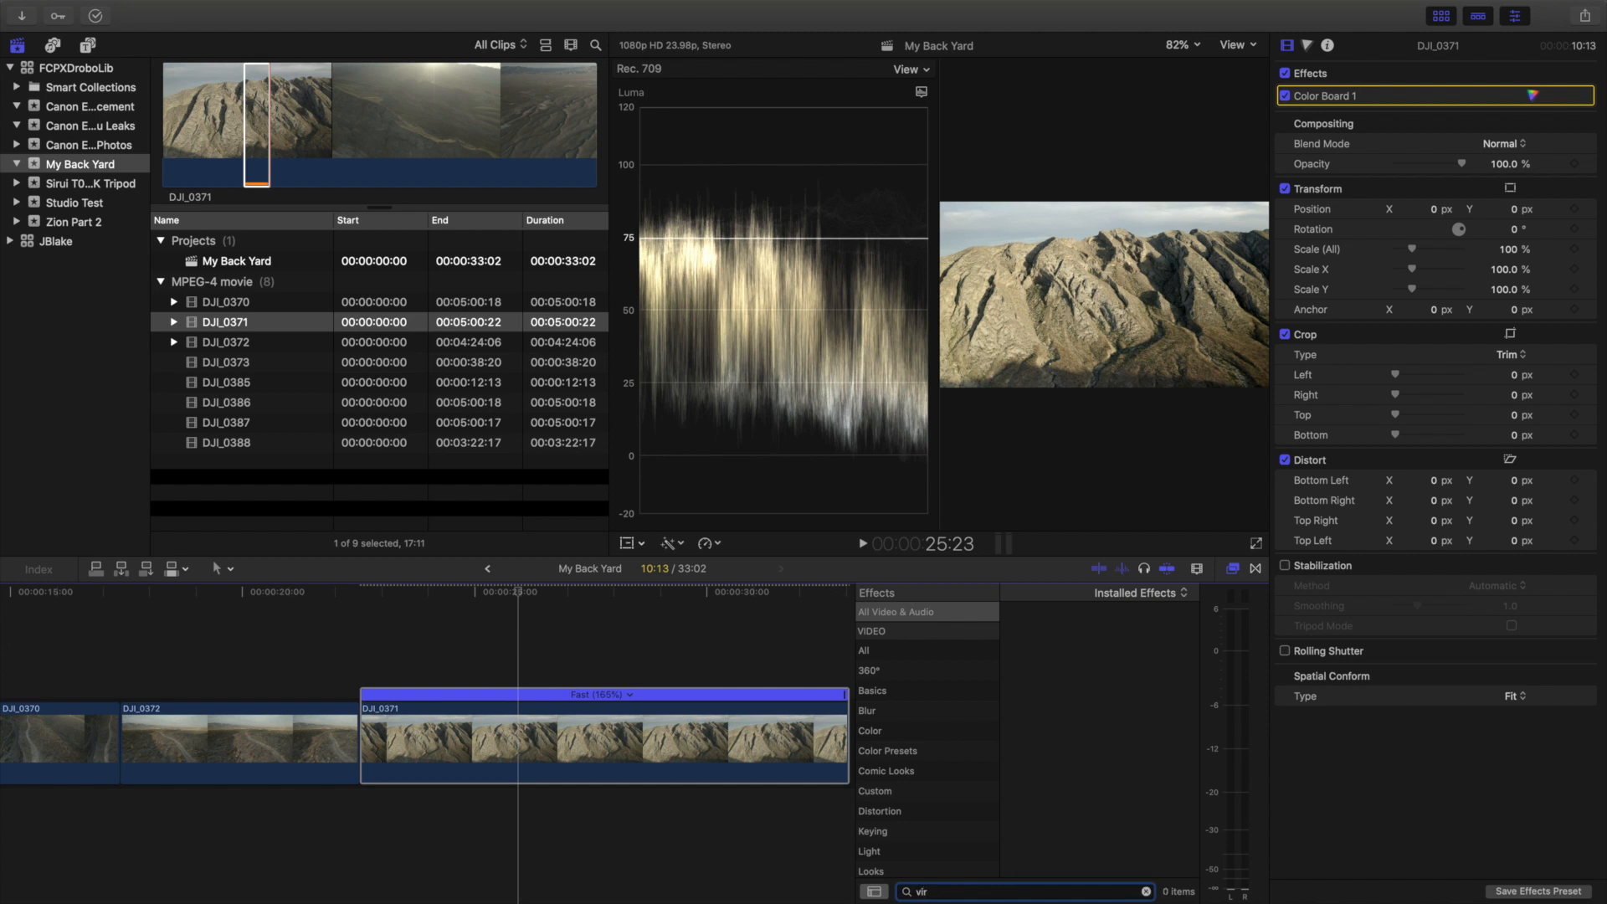
pyautogui.moveTo(1051, 657); pyautogui.dragTo(775, 778)
pyautogui.click(899, 893)
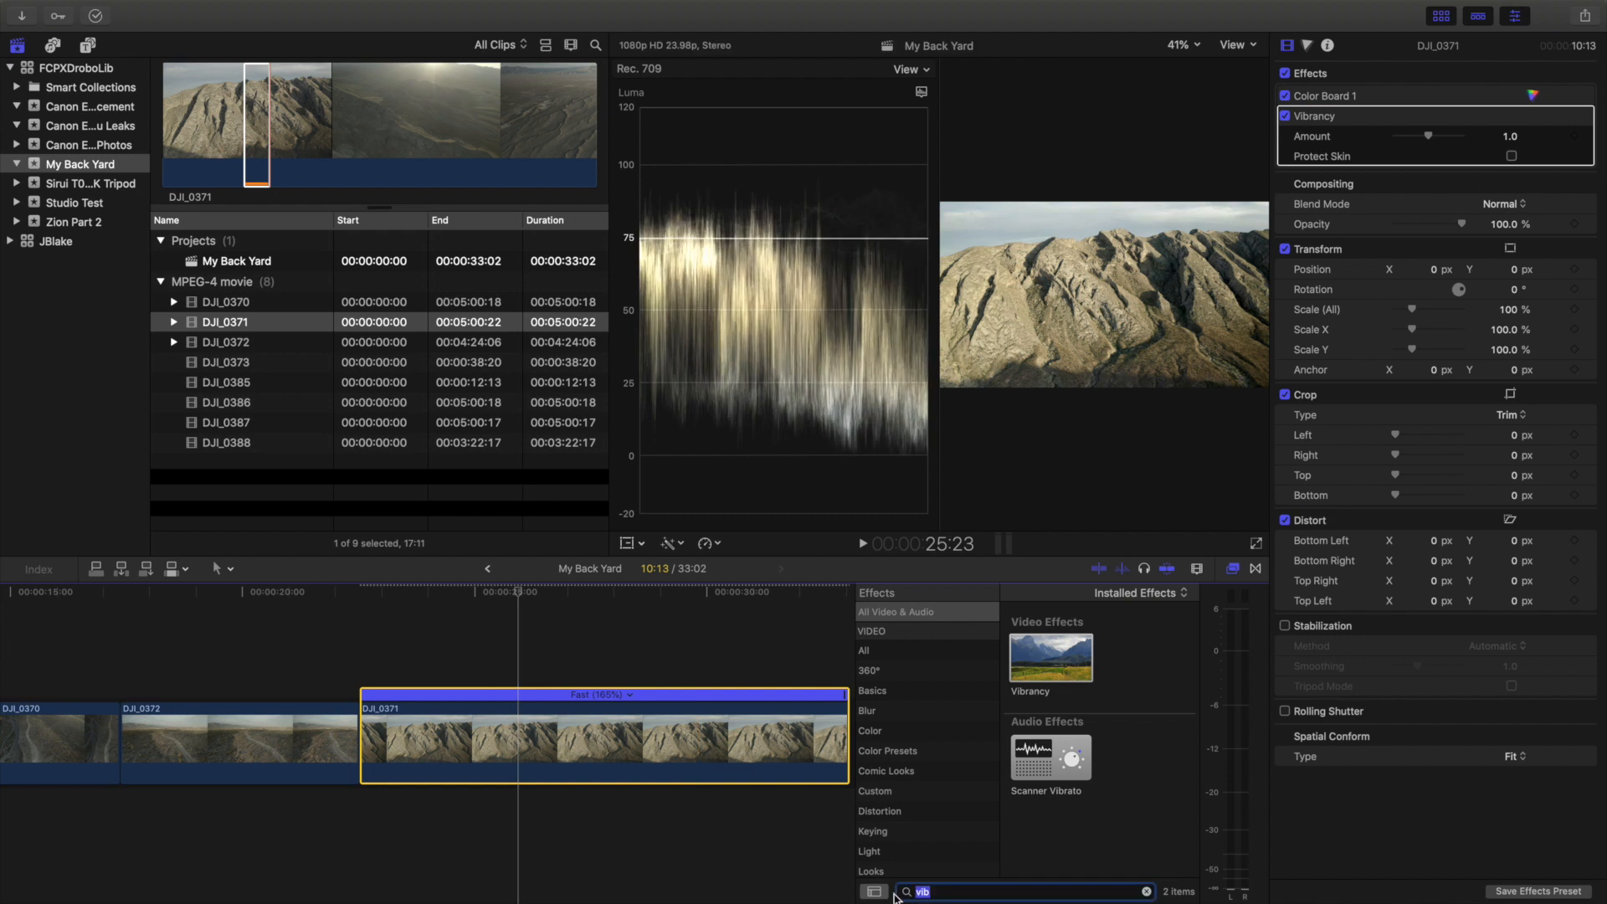
pyautogui.write('shar')
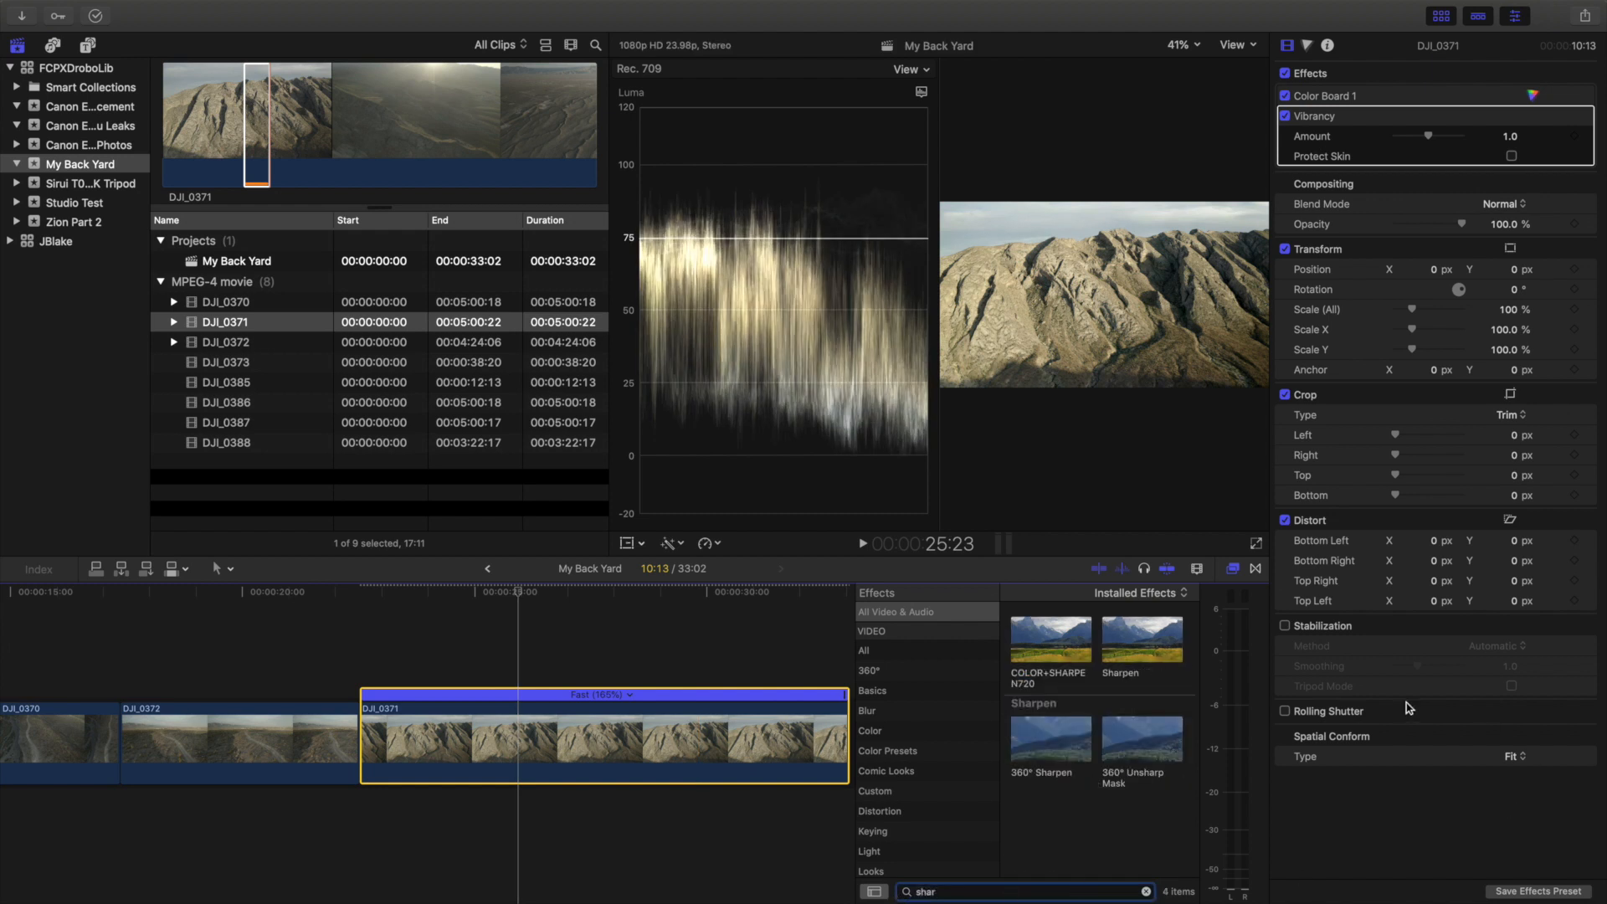
pyautogui.moveTo(1149, 666); pyautogui.dragTo(734, 712)
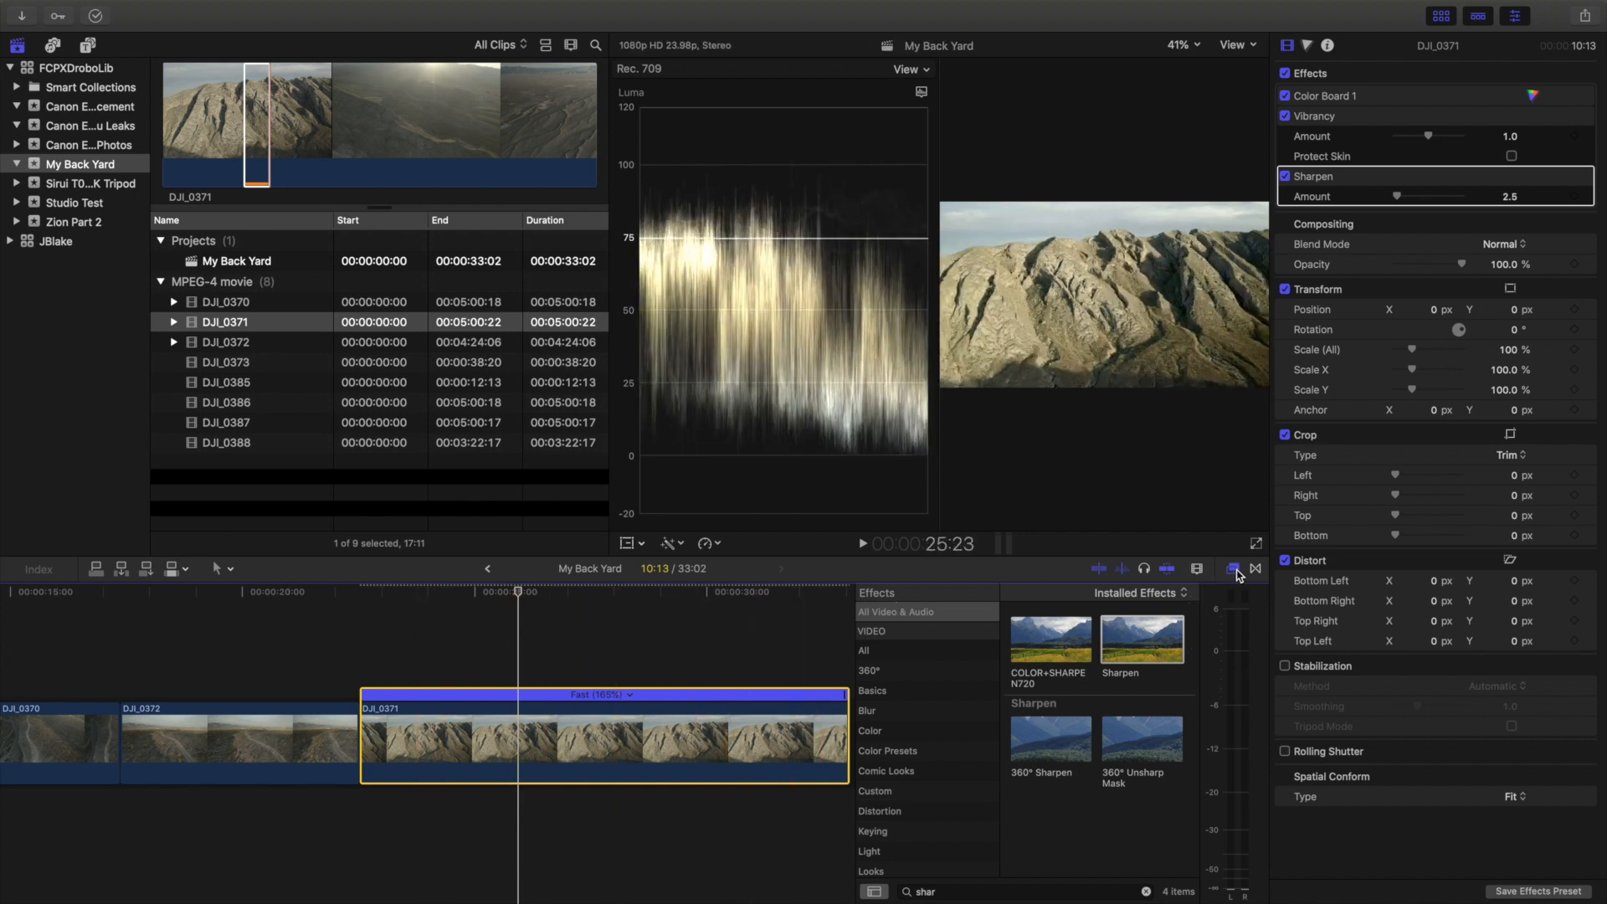
pyautogui.click(1236, 571)
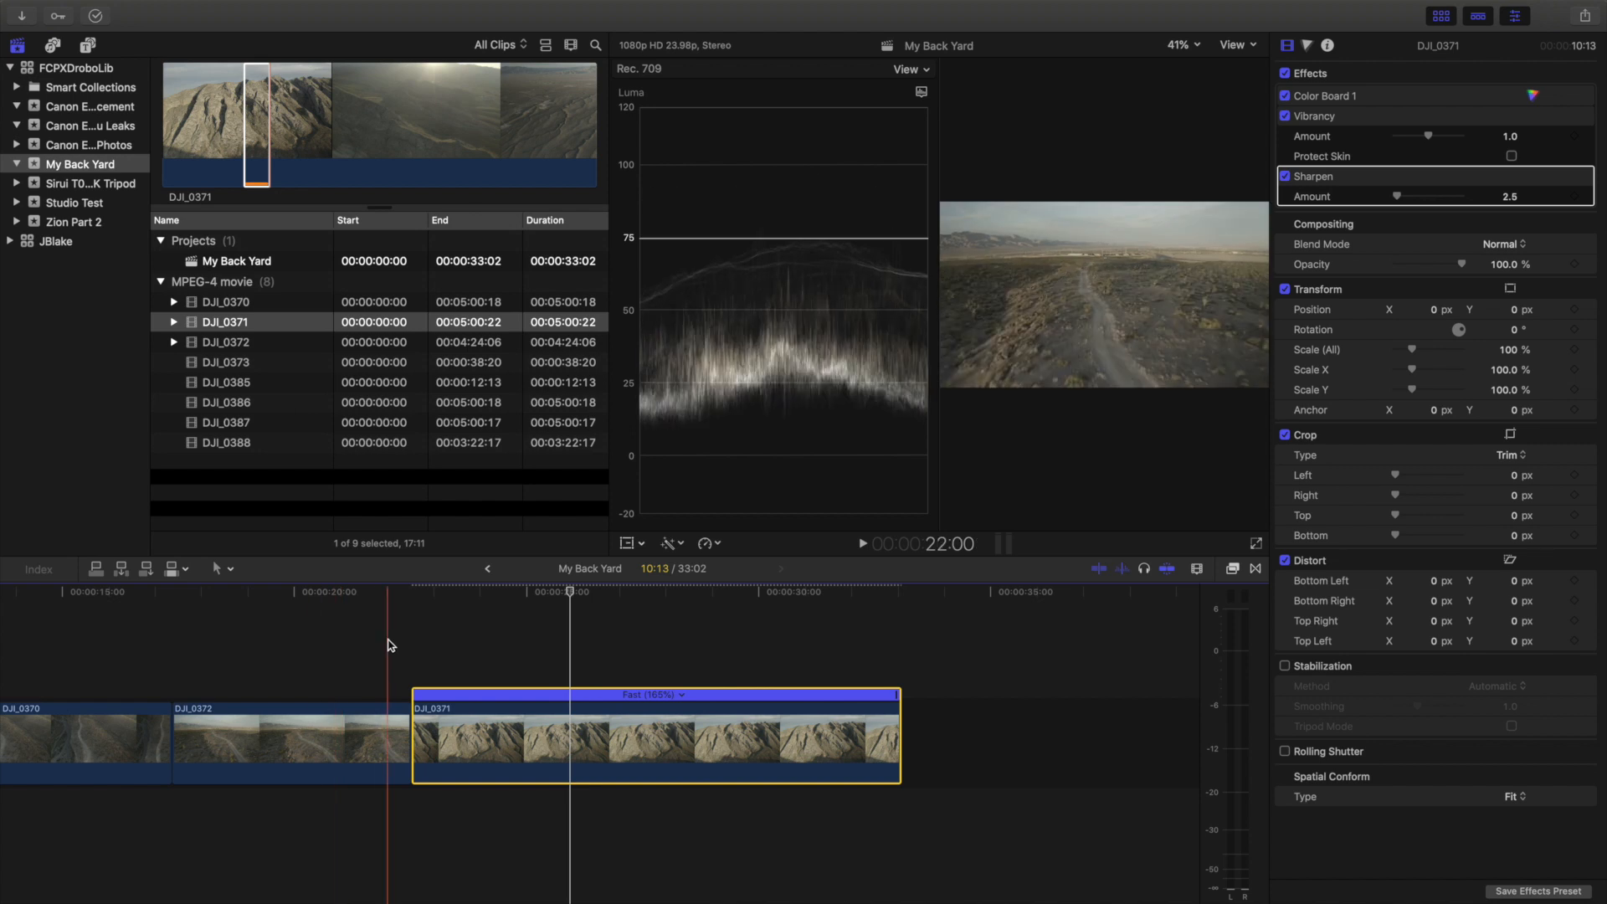
# Play the graded DJI_0371 timeline clip from its start and hide the video scopes
pyautogui.click(413, 639)
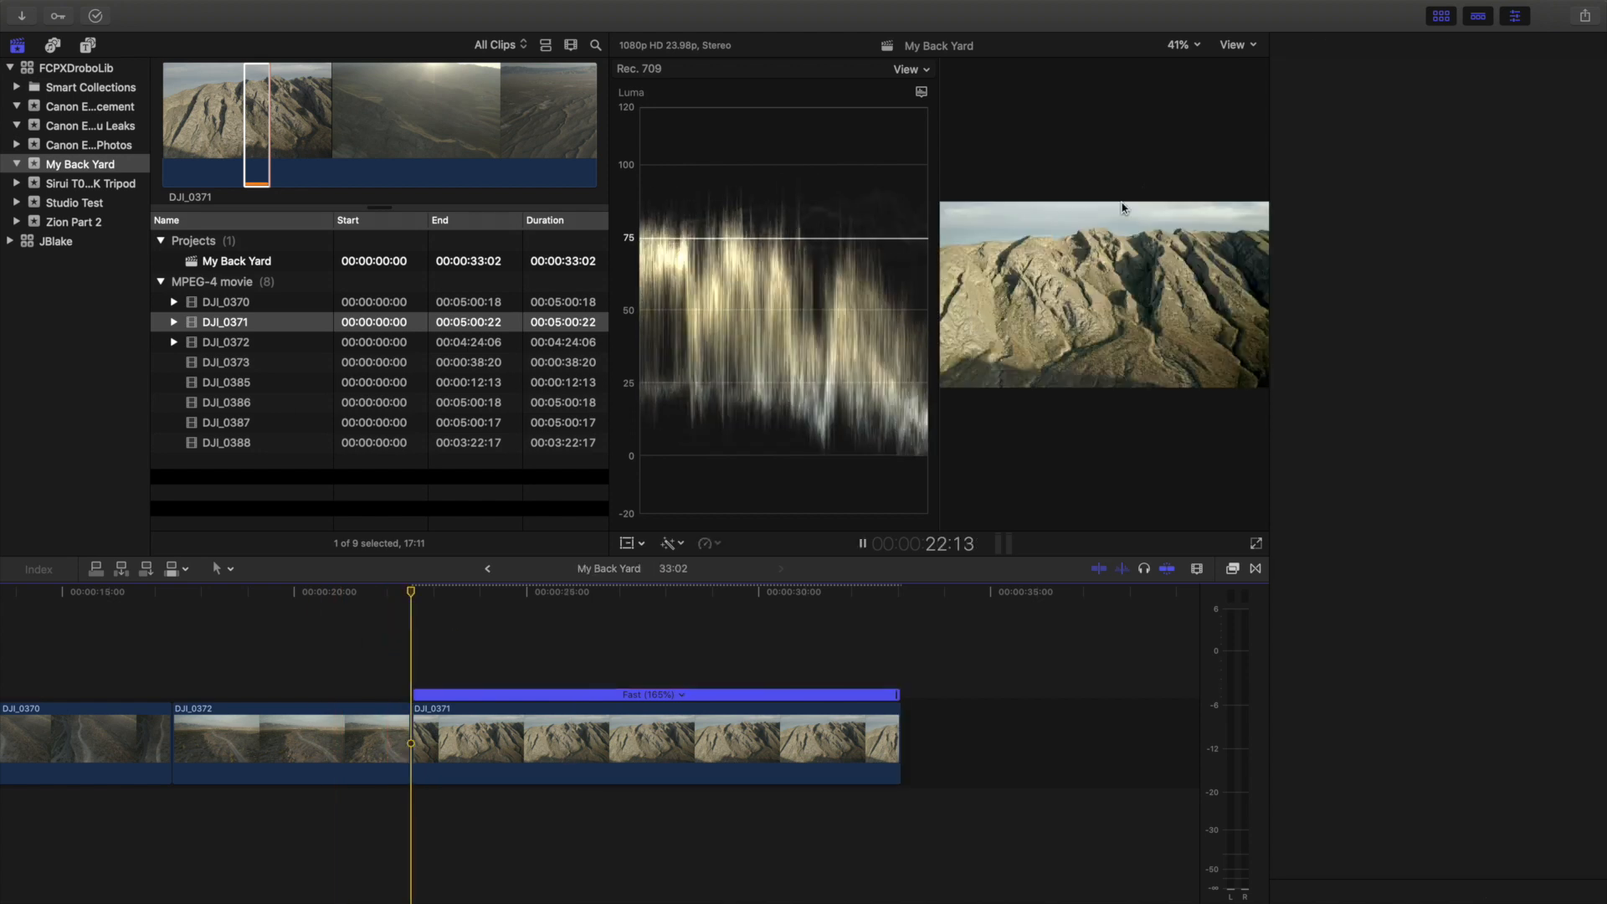
pyautogui.press('space')
pyautogui.press('super+4')
pyautogui.click(1237, 44)
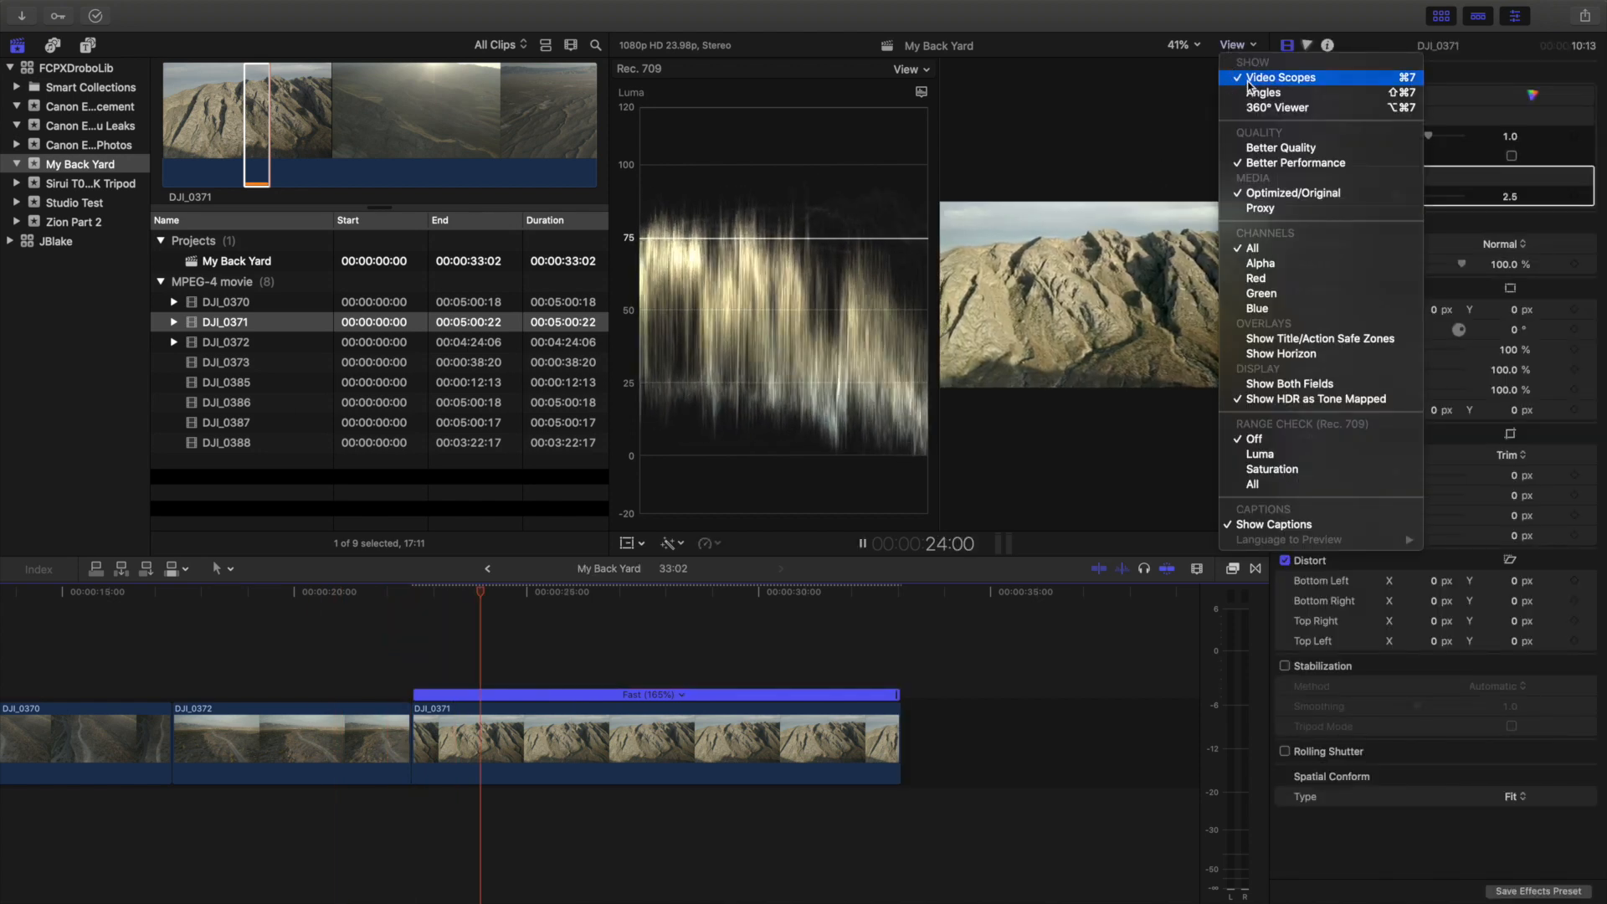
pyautogui.click(1247, 78)
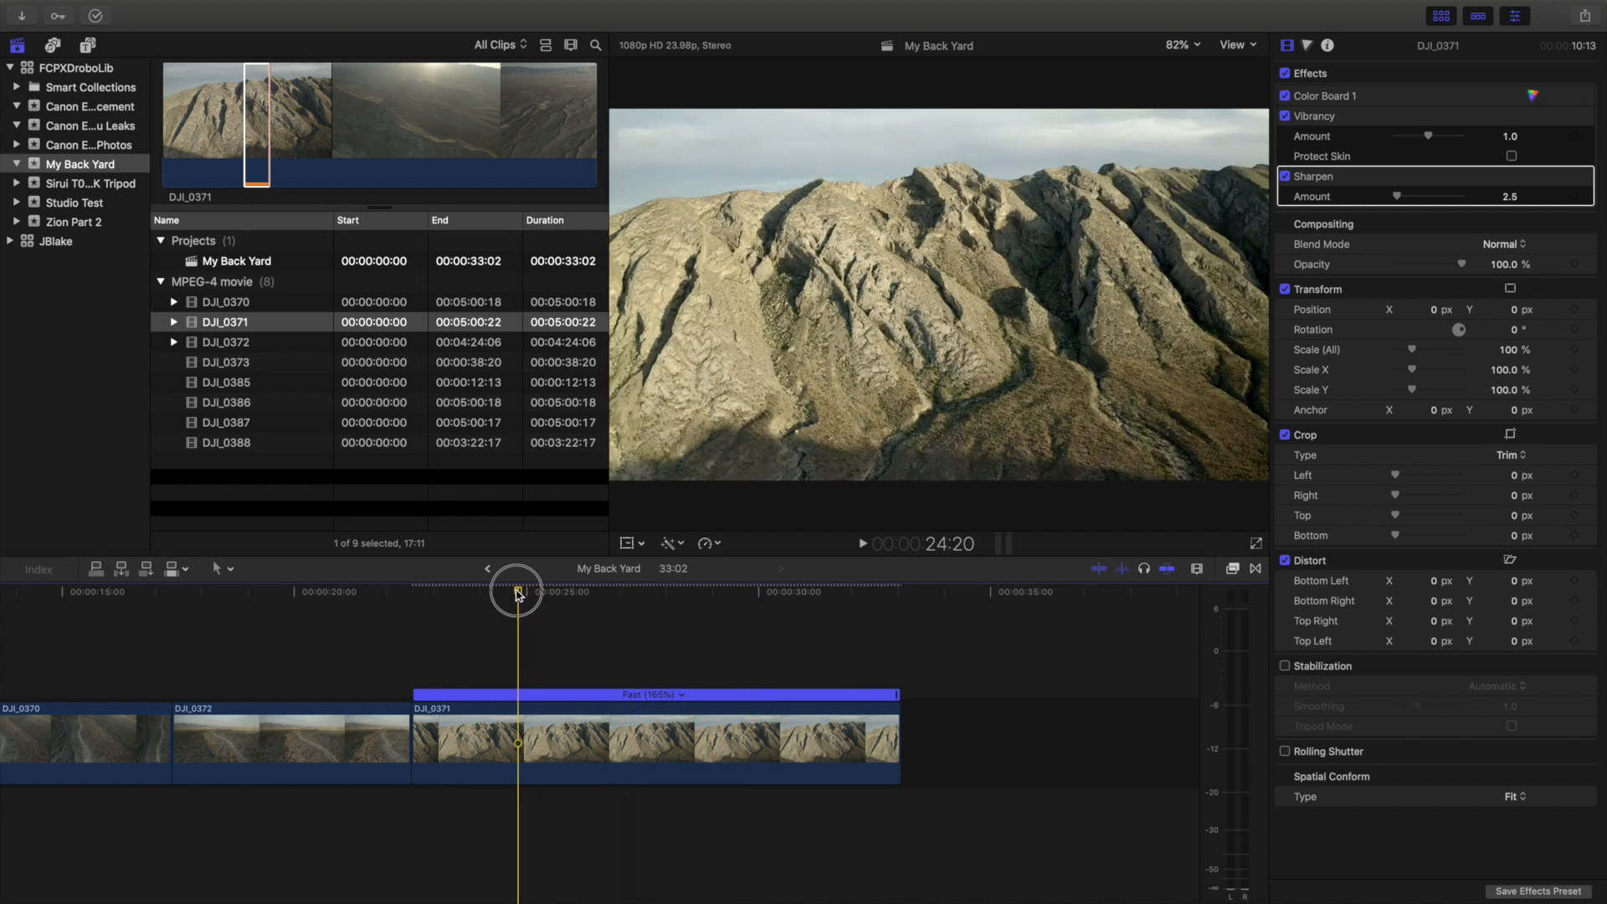
# Play the graded DJI_0371 timeline clip from 24:20
pyautogui.click(516, 591)
pyautogui.press('space')
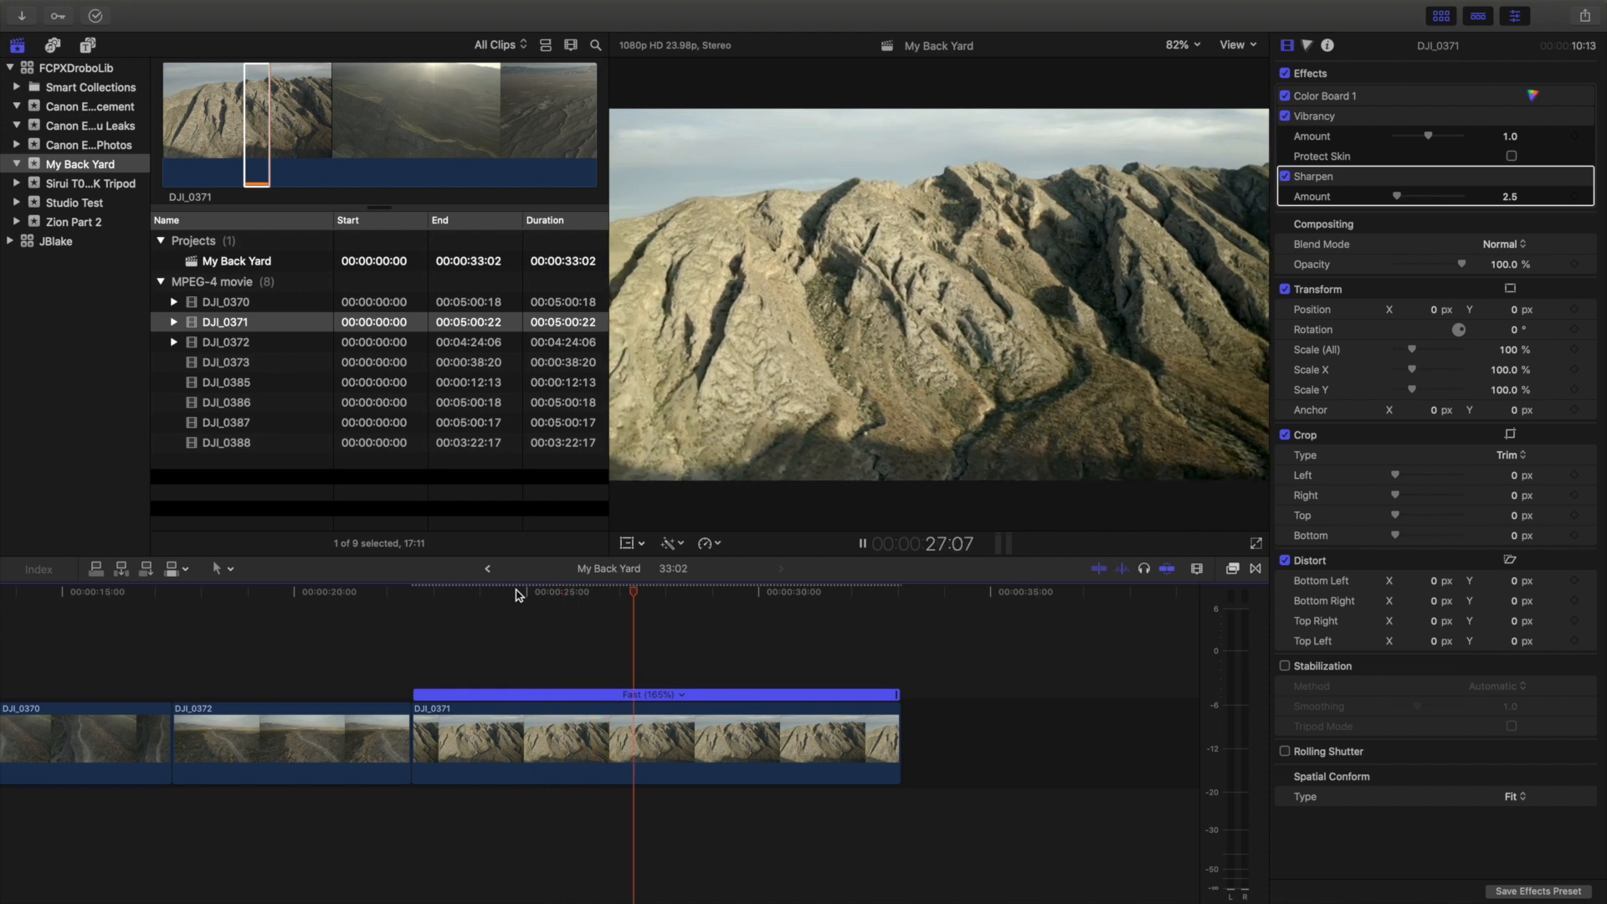
pyautogui.press('space')
# Render the graded DJI_0371 timeline clip and watch it full screen from its start
pyautogui.click(571, 732)
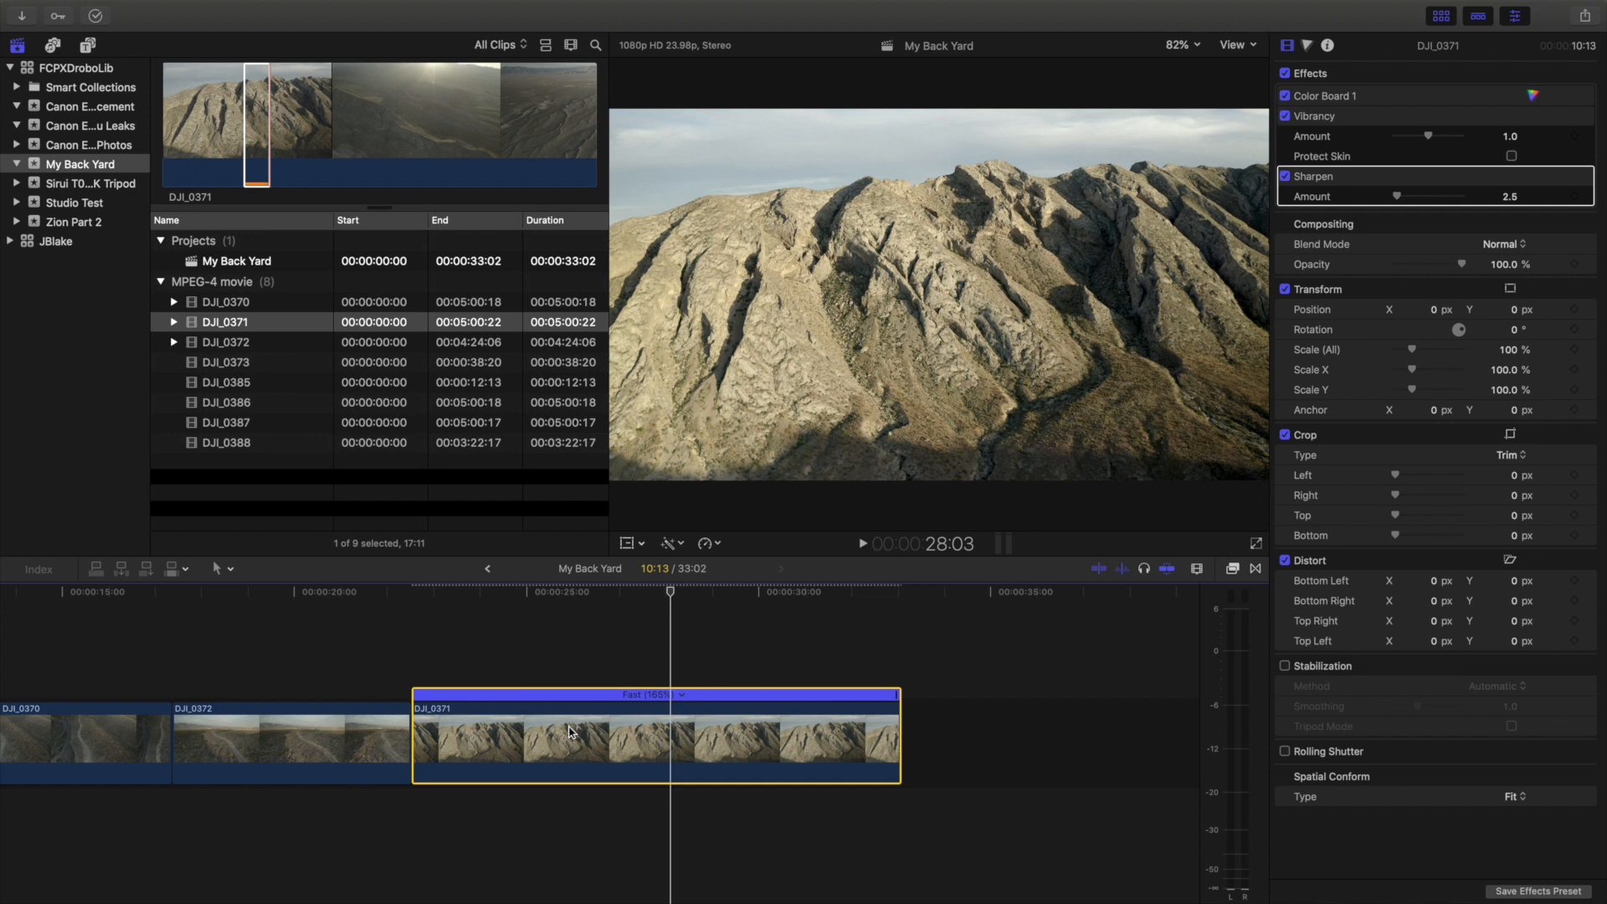
pyautogui.click(413, 592)
pyautogui.press('space')
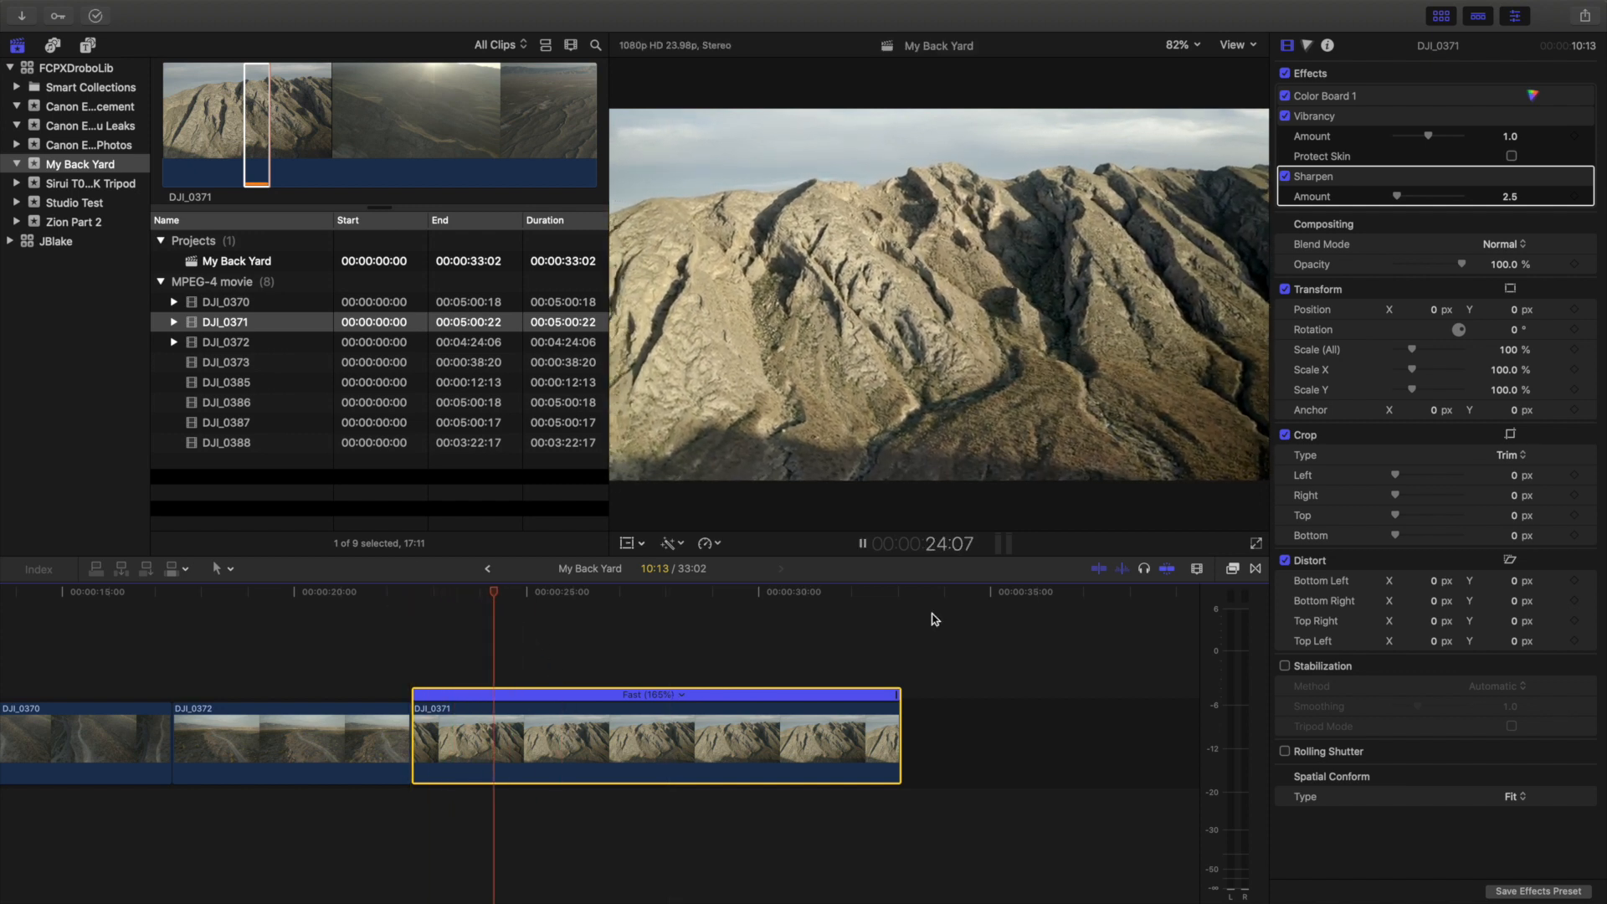
pyautogui.click(1256, 548)
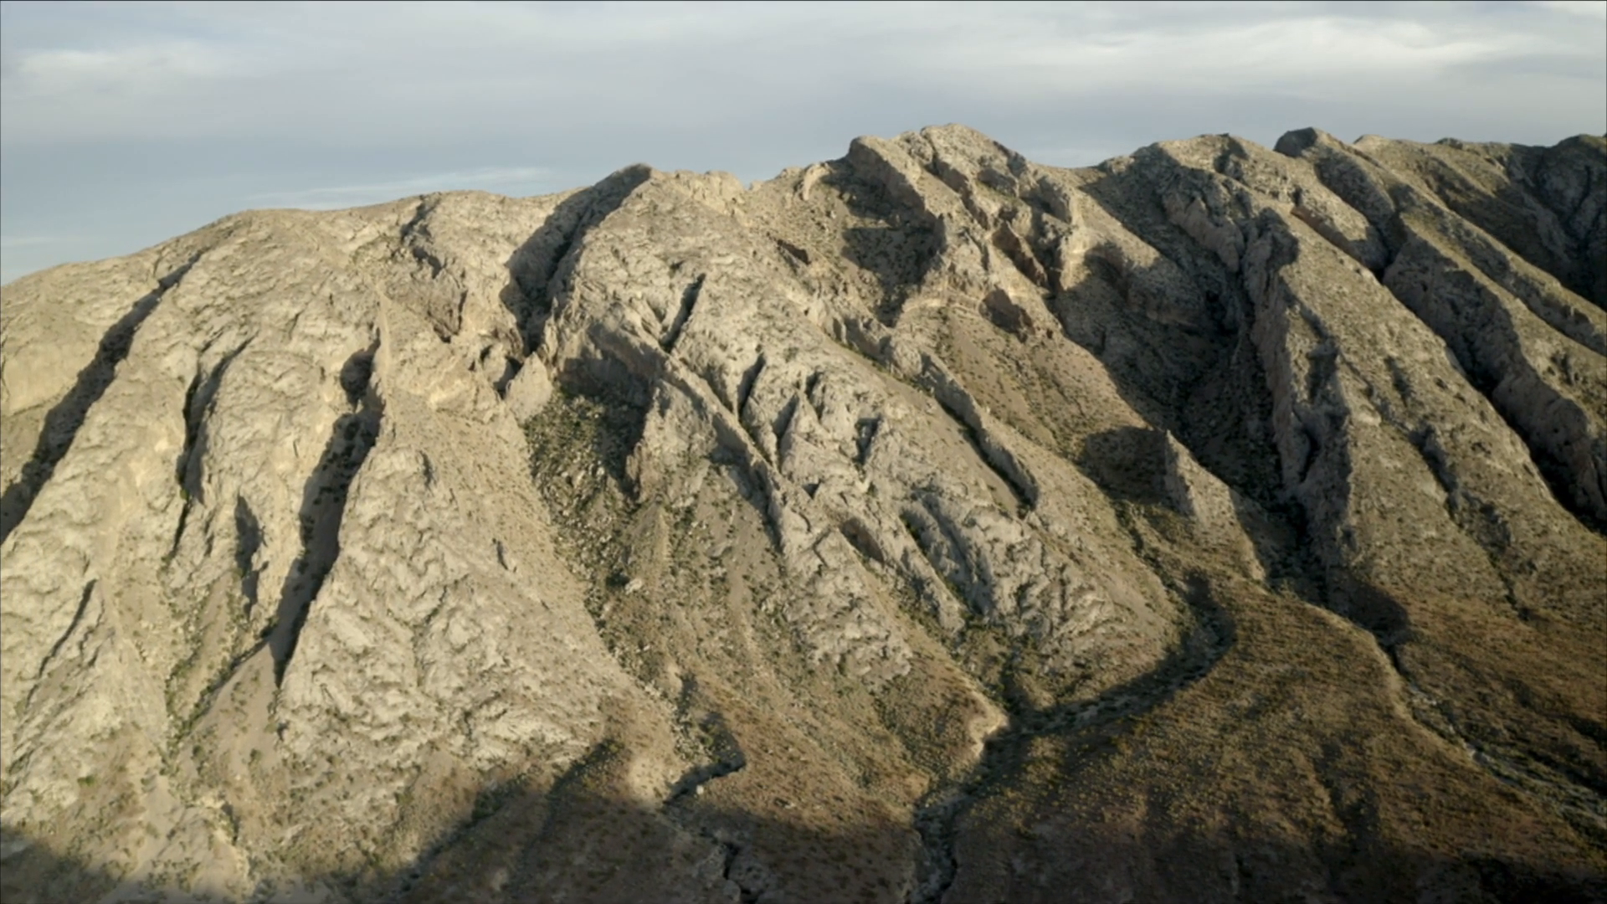
pyautogui.press('Escape')
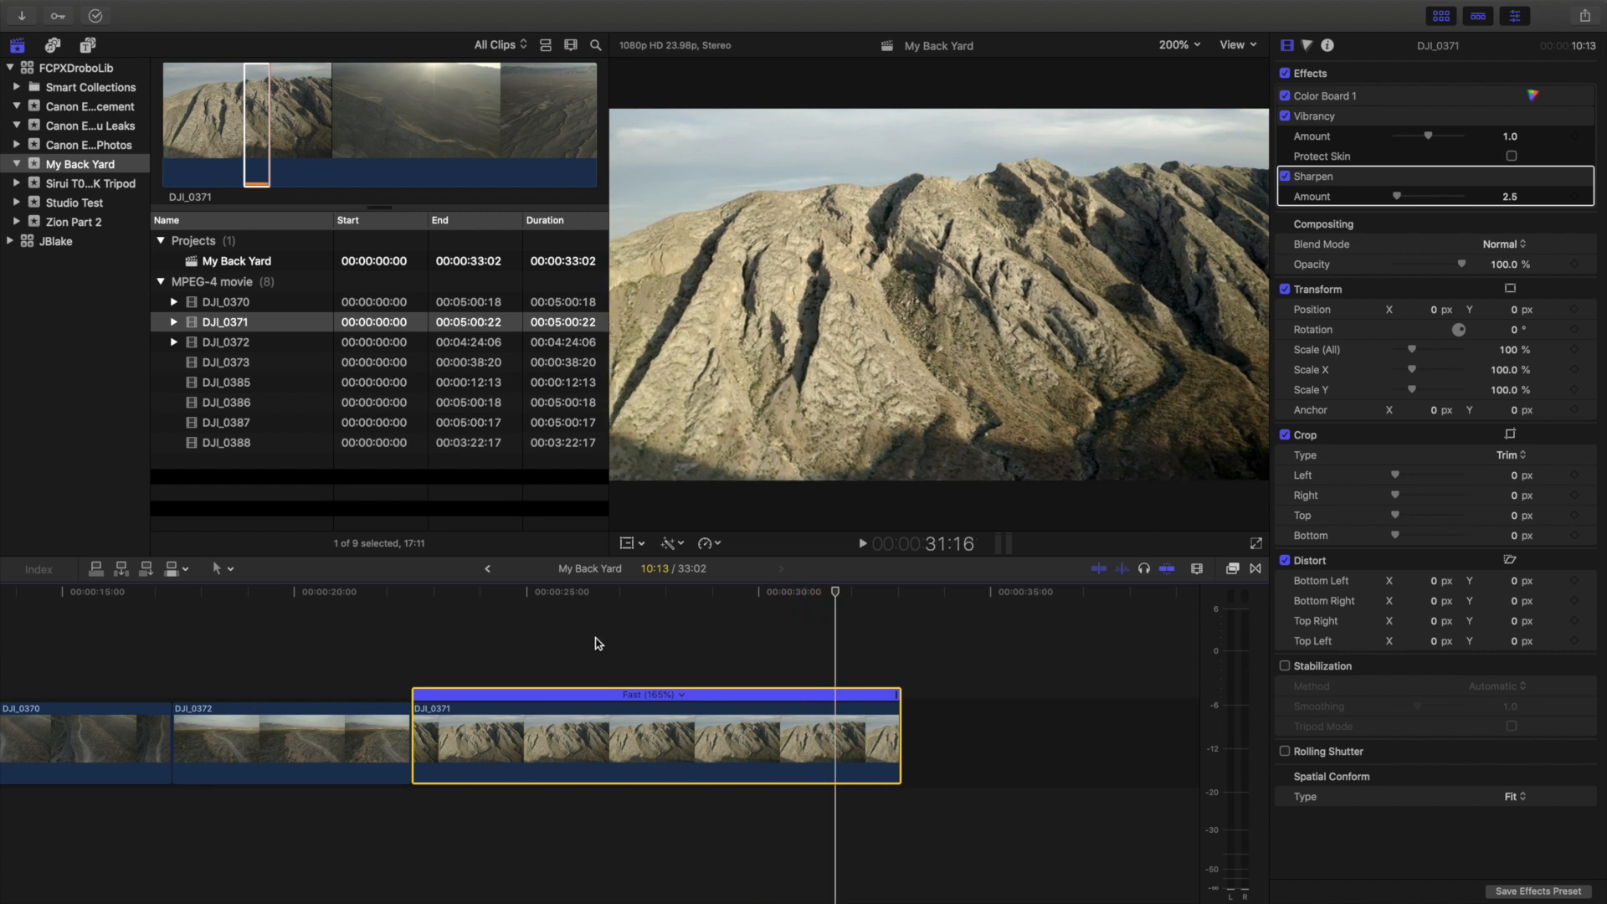
# Add a Color Wheels correction to the DJI_0371 timeline clip, nudging the Shadows puck slightly up and the Midtones puck slightly right
pyautogui.hscroll(-5, 598, 643)
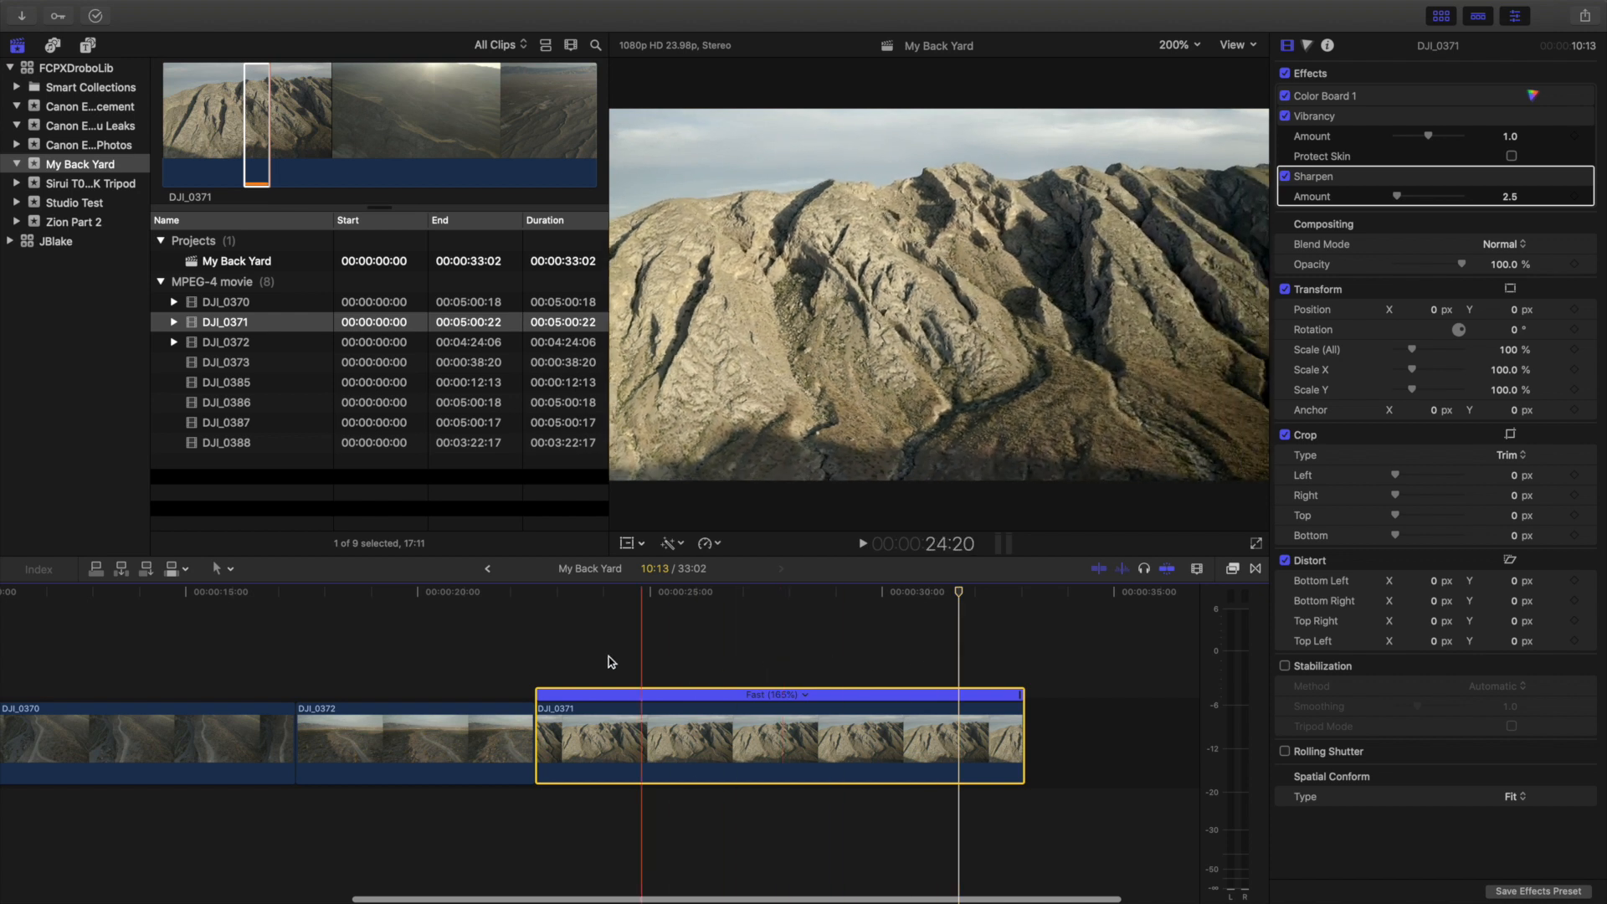
pyautogui.click(856, 626)
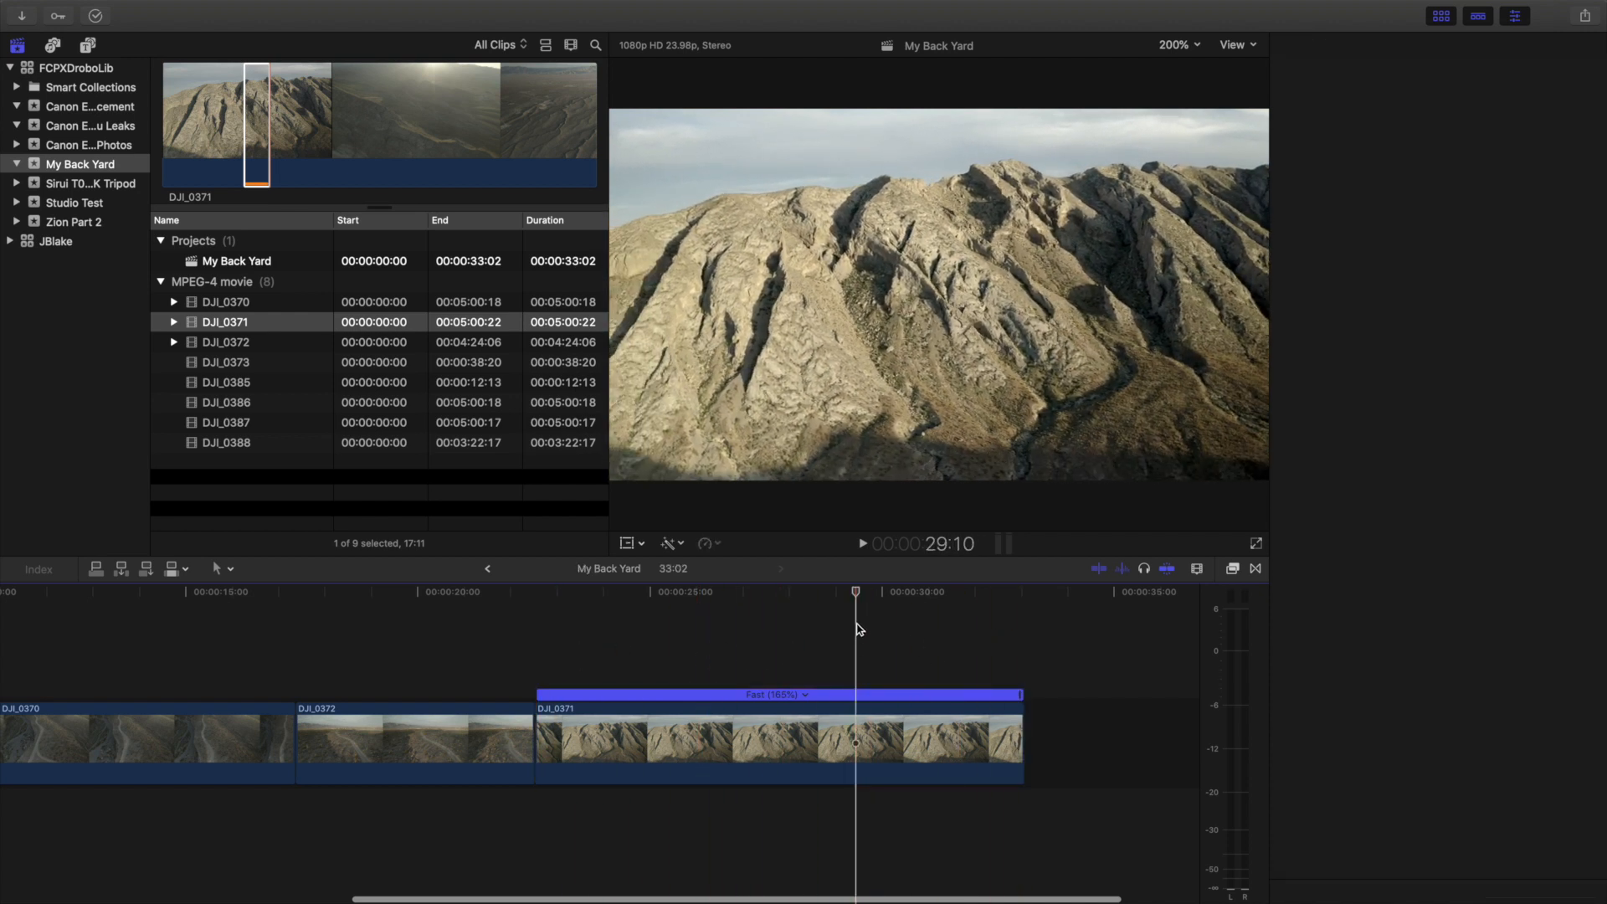
pyautogui.click(804, 723)
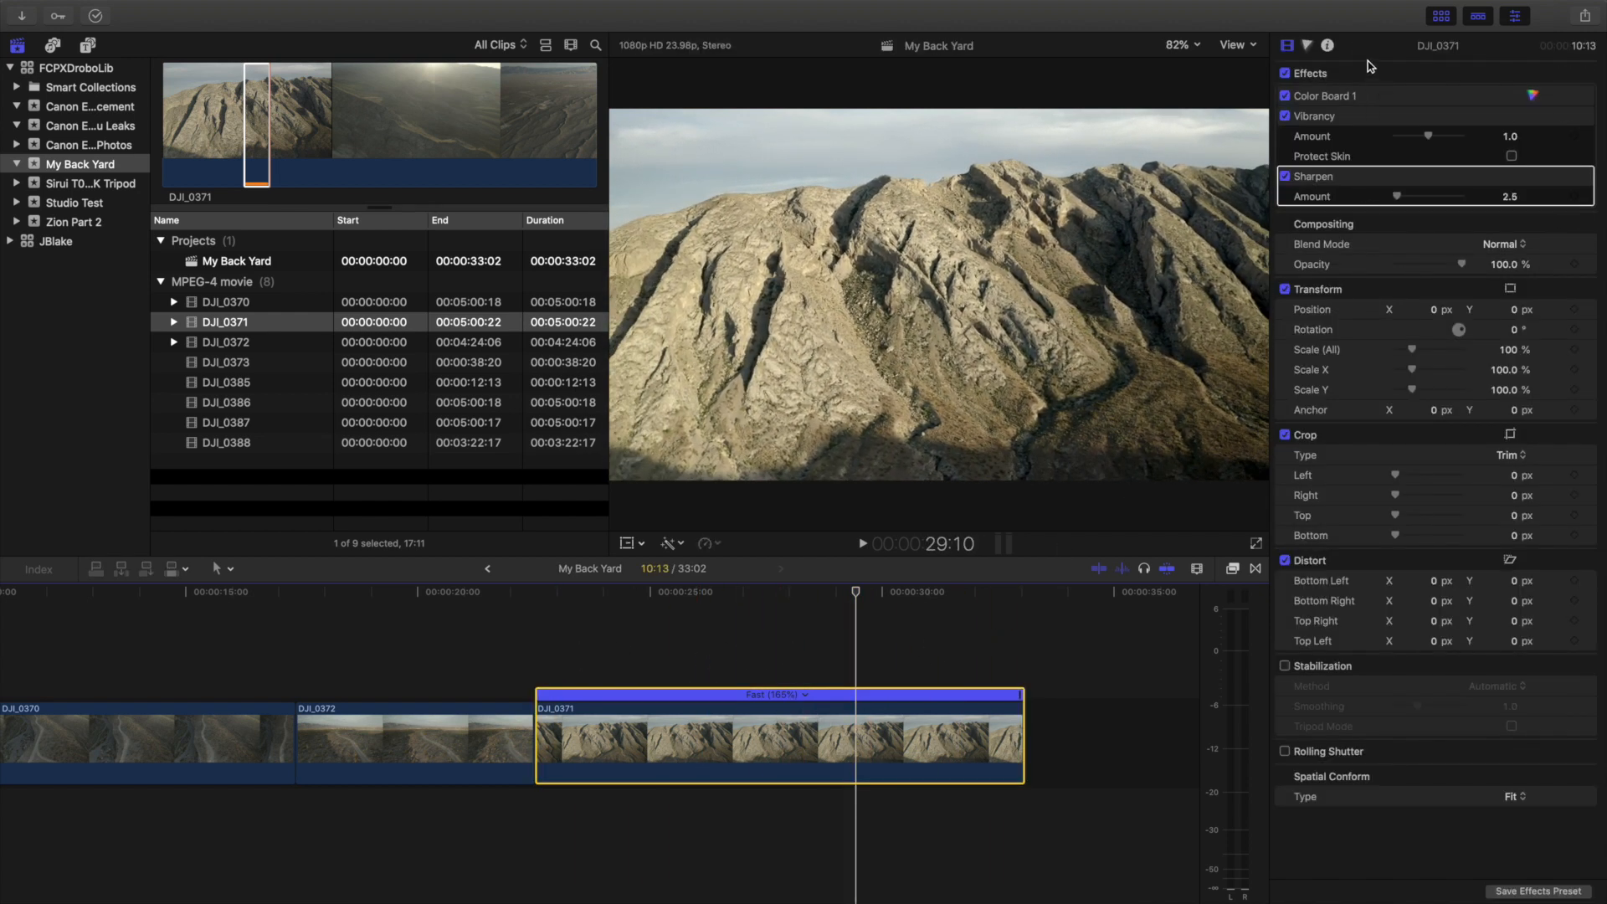
pyautogui.click(1308, 45)
pyautogui.click(1390, 72)
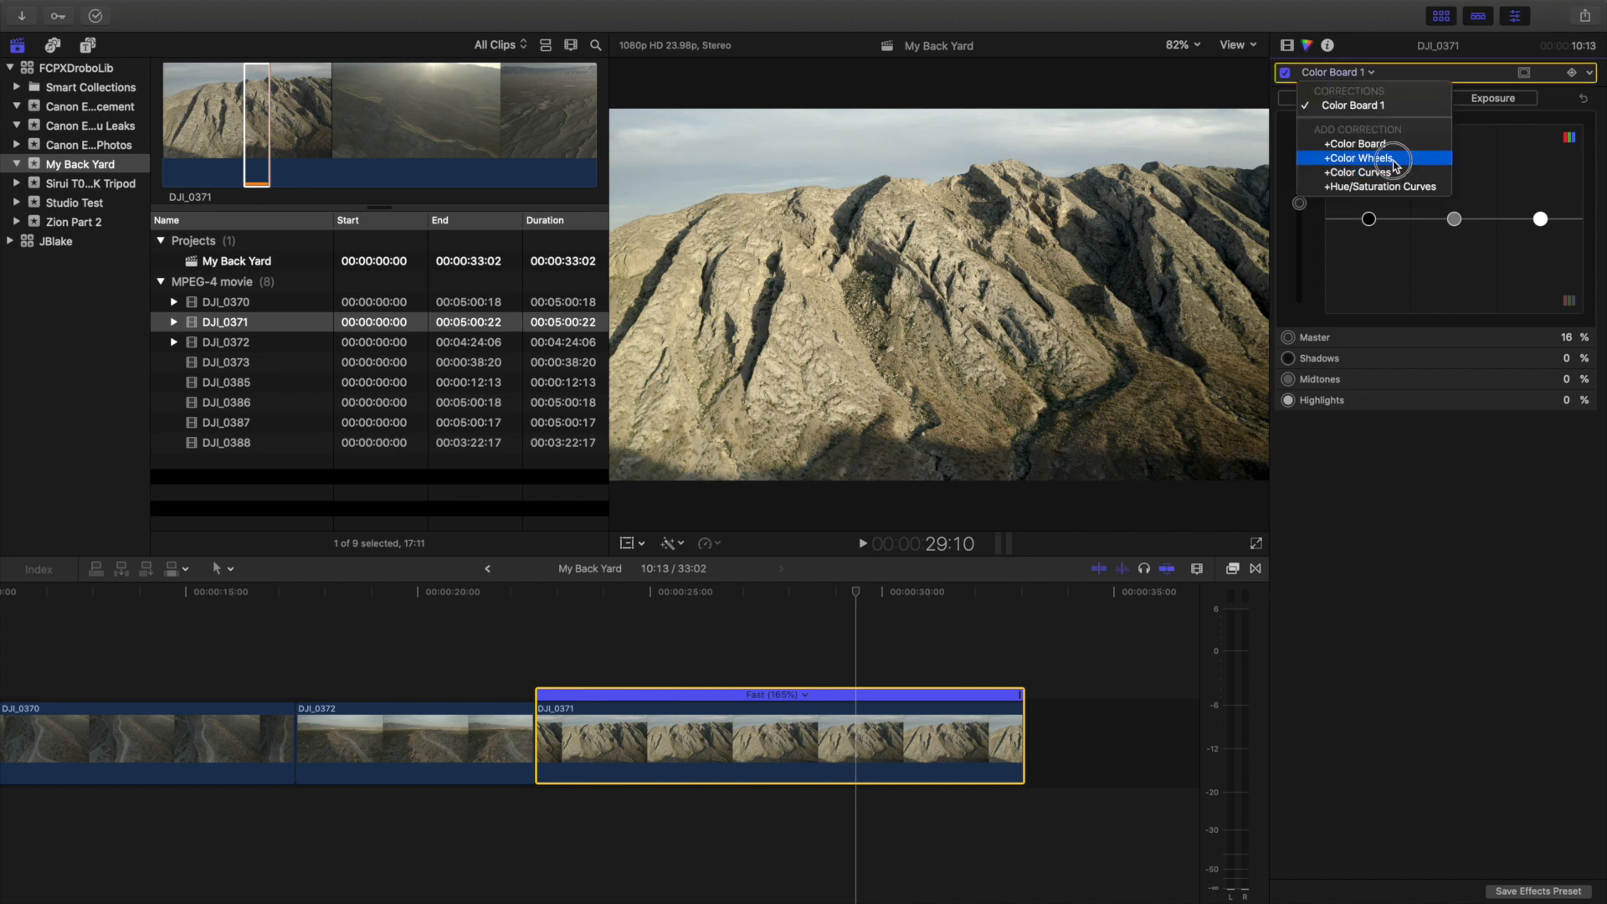
pyautogui.click(1356, 154)
pyautogui.moveTo(1351, 296); pyautogui.dragTo(1351, 291)
pyautogui.moveTo(1437, 409); pyautogui.dragTo(1444, 412)
# Play the DJI_0371 timeline clip with its Color Wheels correction from 23:07
pyautogui.click(572, 614)
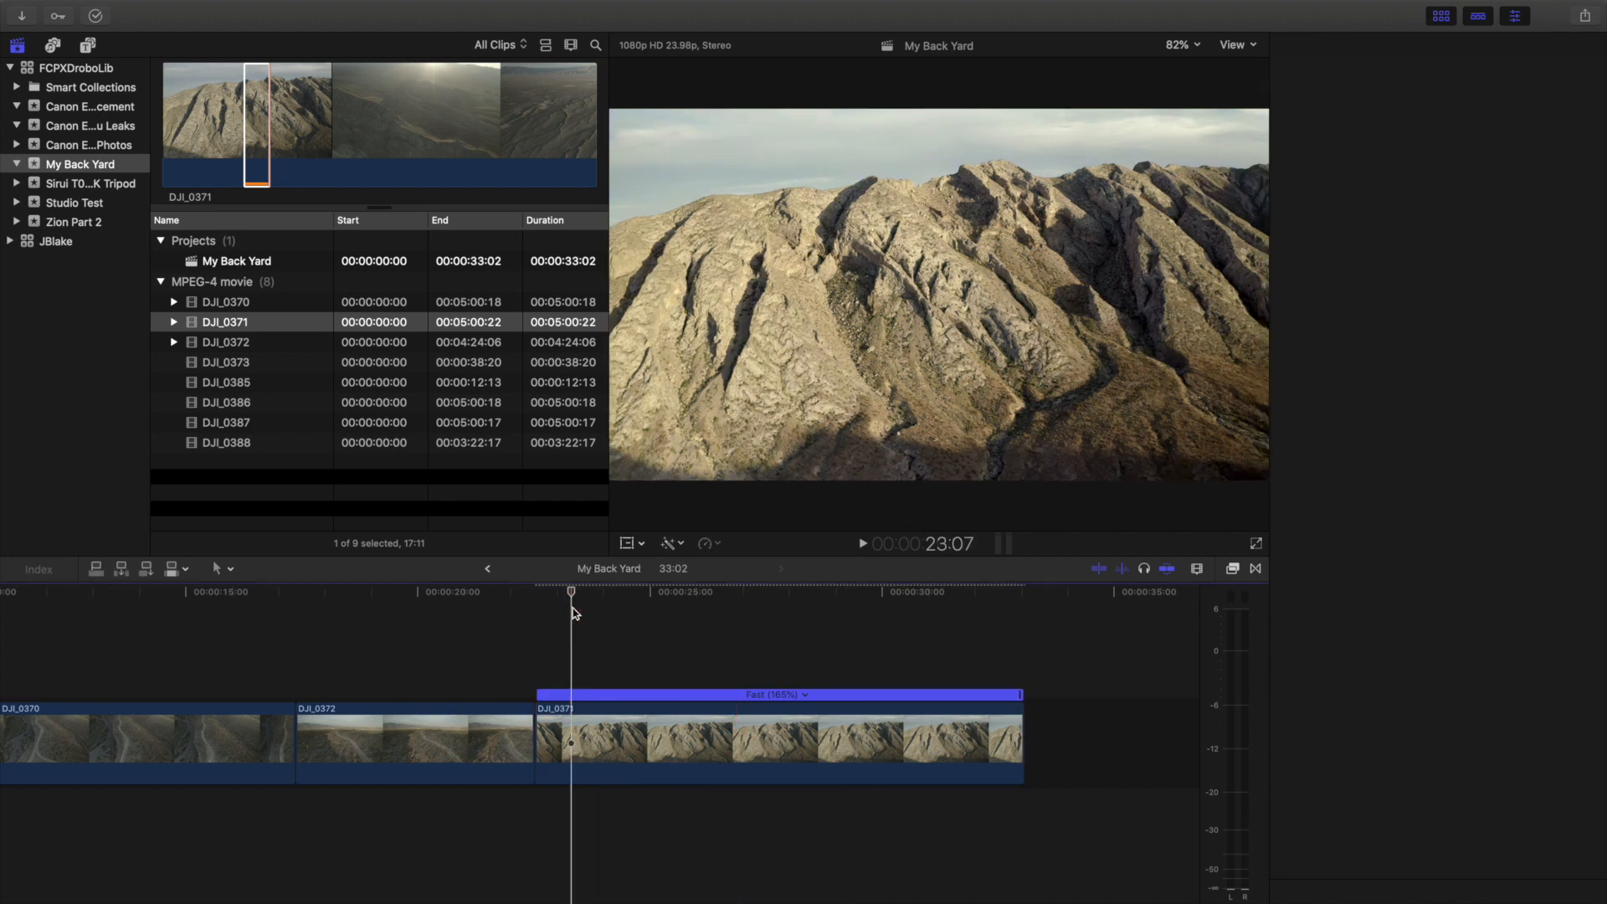
pyautogui.press('space')
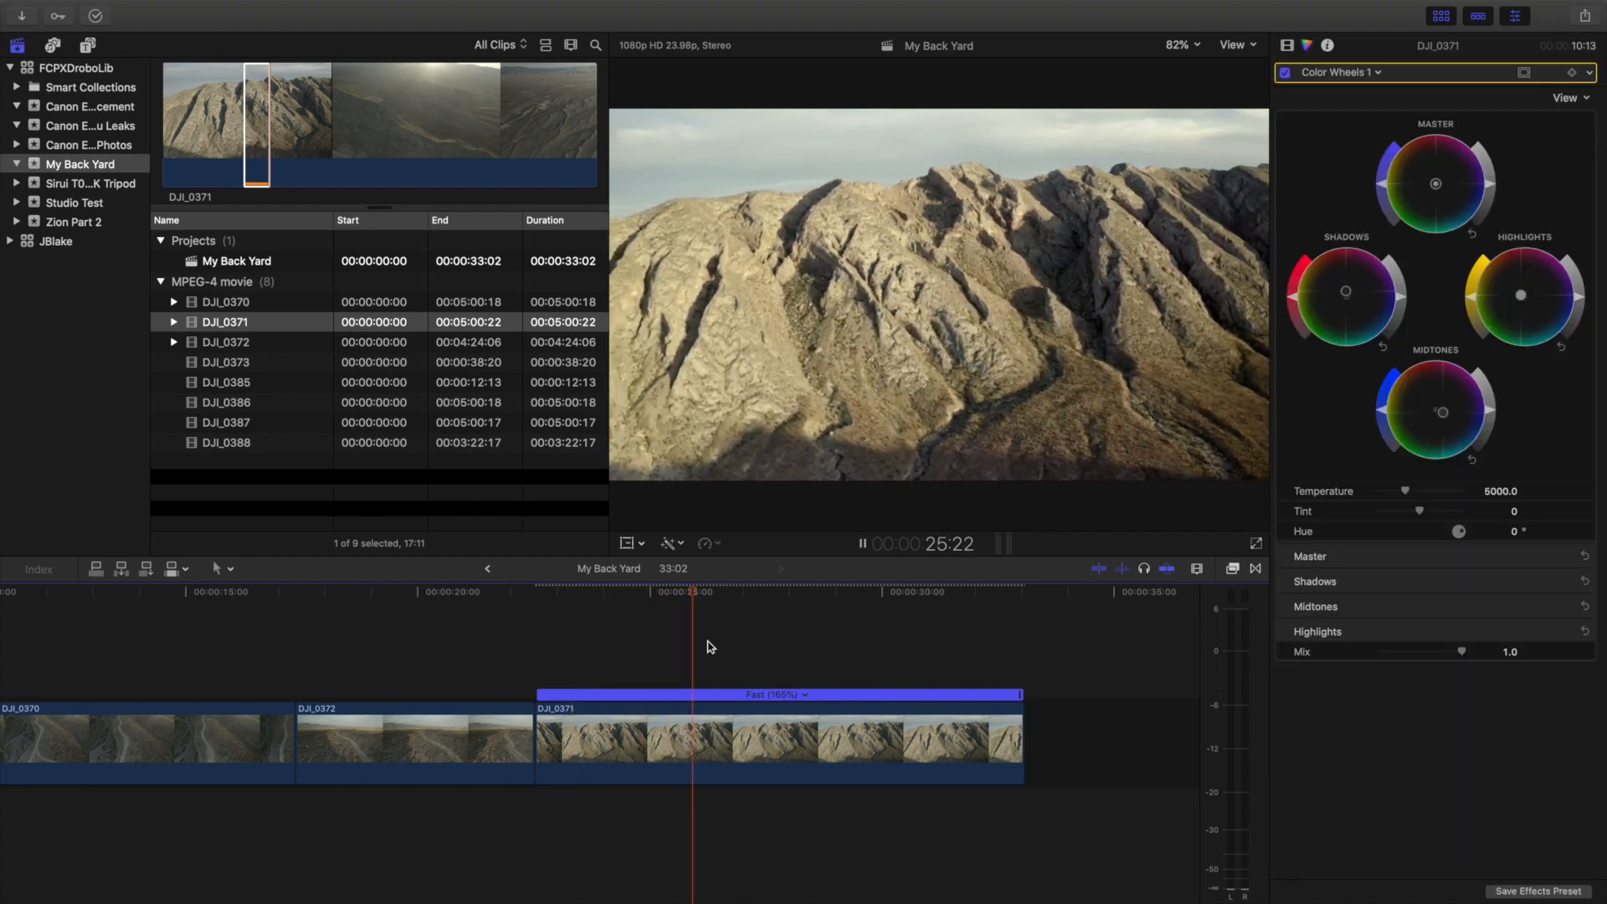
pyautogui.press('space')
# Look over the My Back Yard timeline at different zoom levels and fit the whole project in view
pyautogui.hscroll(-5, 617, 641)
pyautogui.hscroll(1, 615, 642)
pyautogui.press('super+minus')
pyautogui.press('super+minus')
pyautogui.press('super+minus')
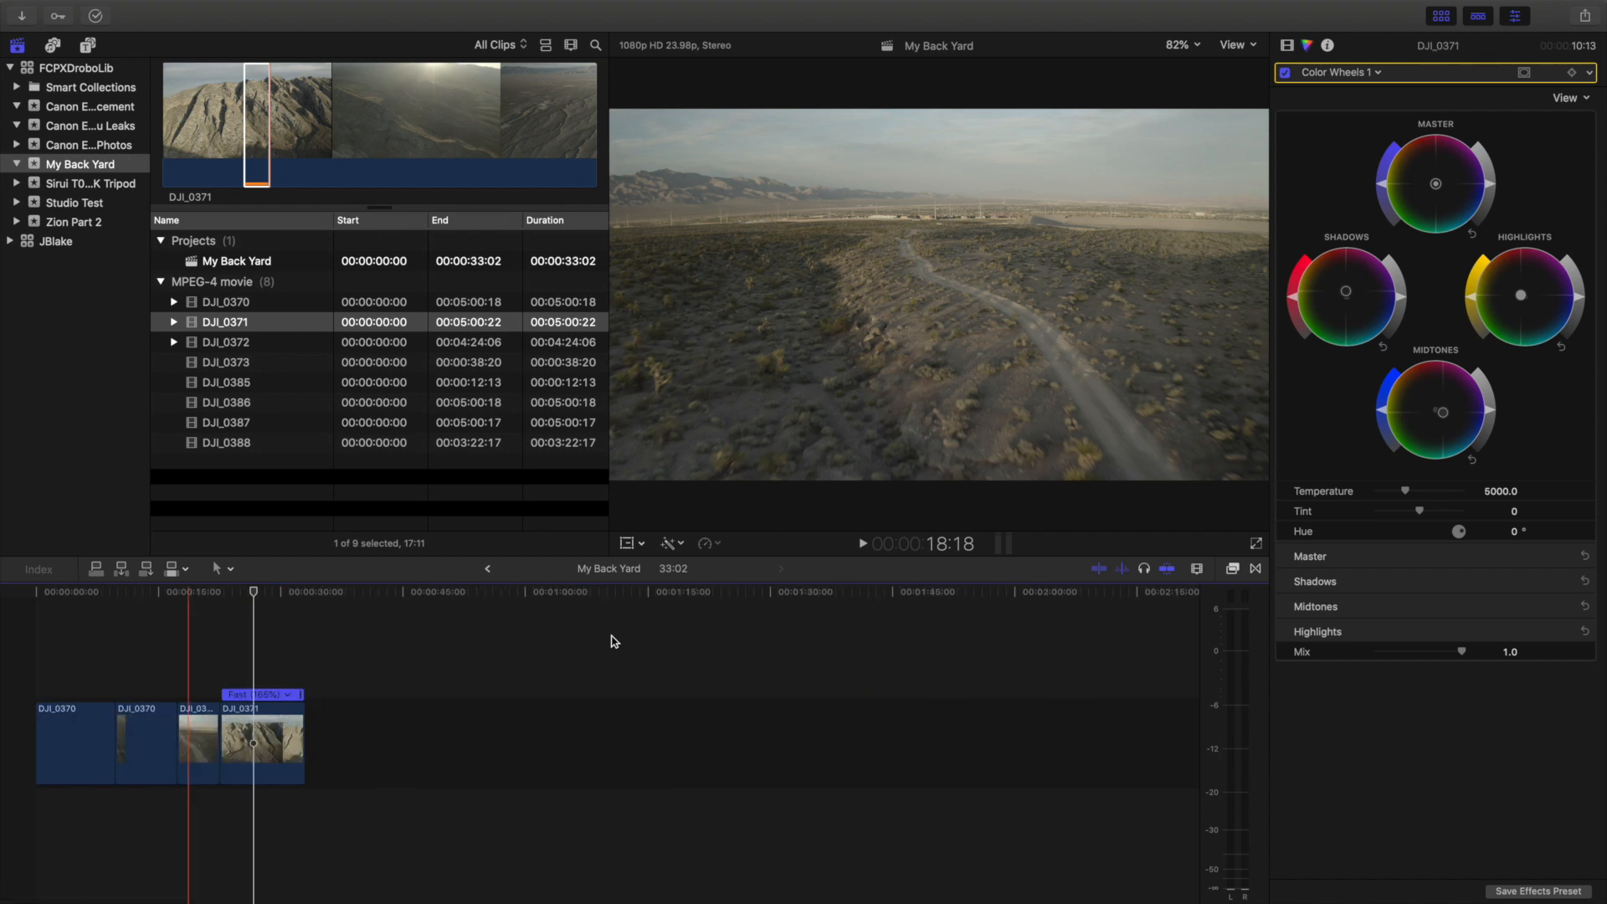
pyautogui.press('super+equal')
pyautogui.press('super+equal')
pyautogui.press('super+equal')
pyautogui.press('super+equal')
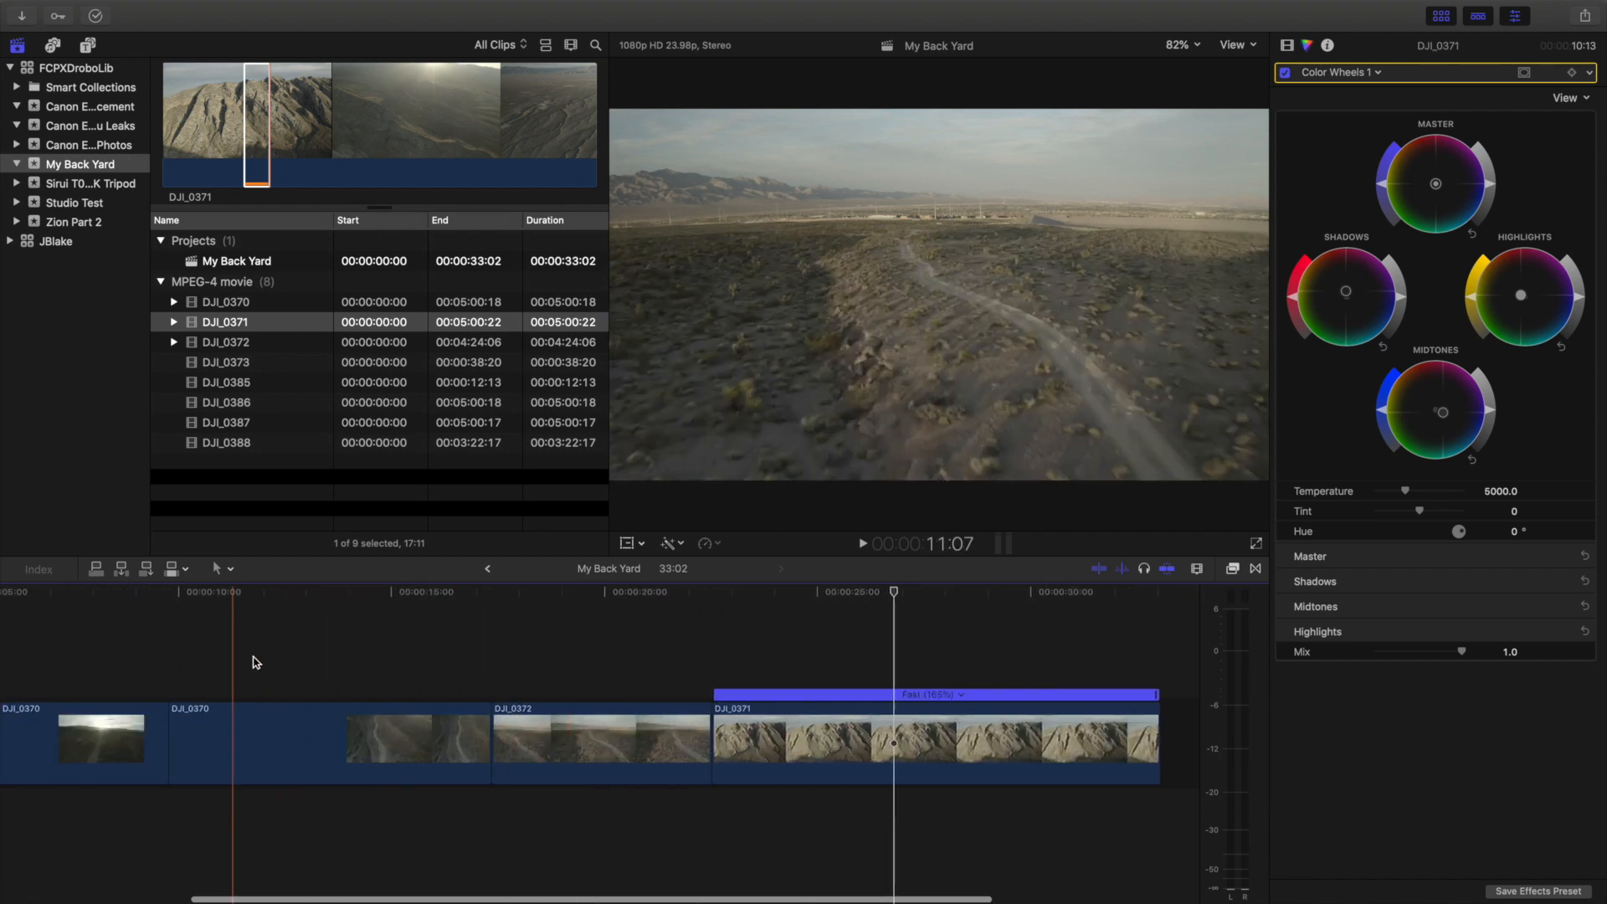
pyautogui.hotkey('shift', 'z')
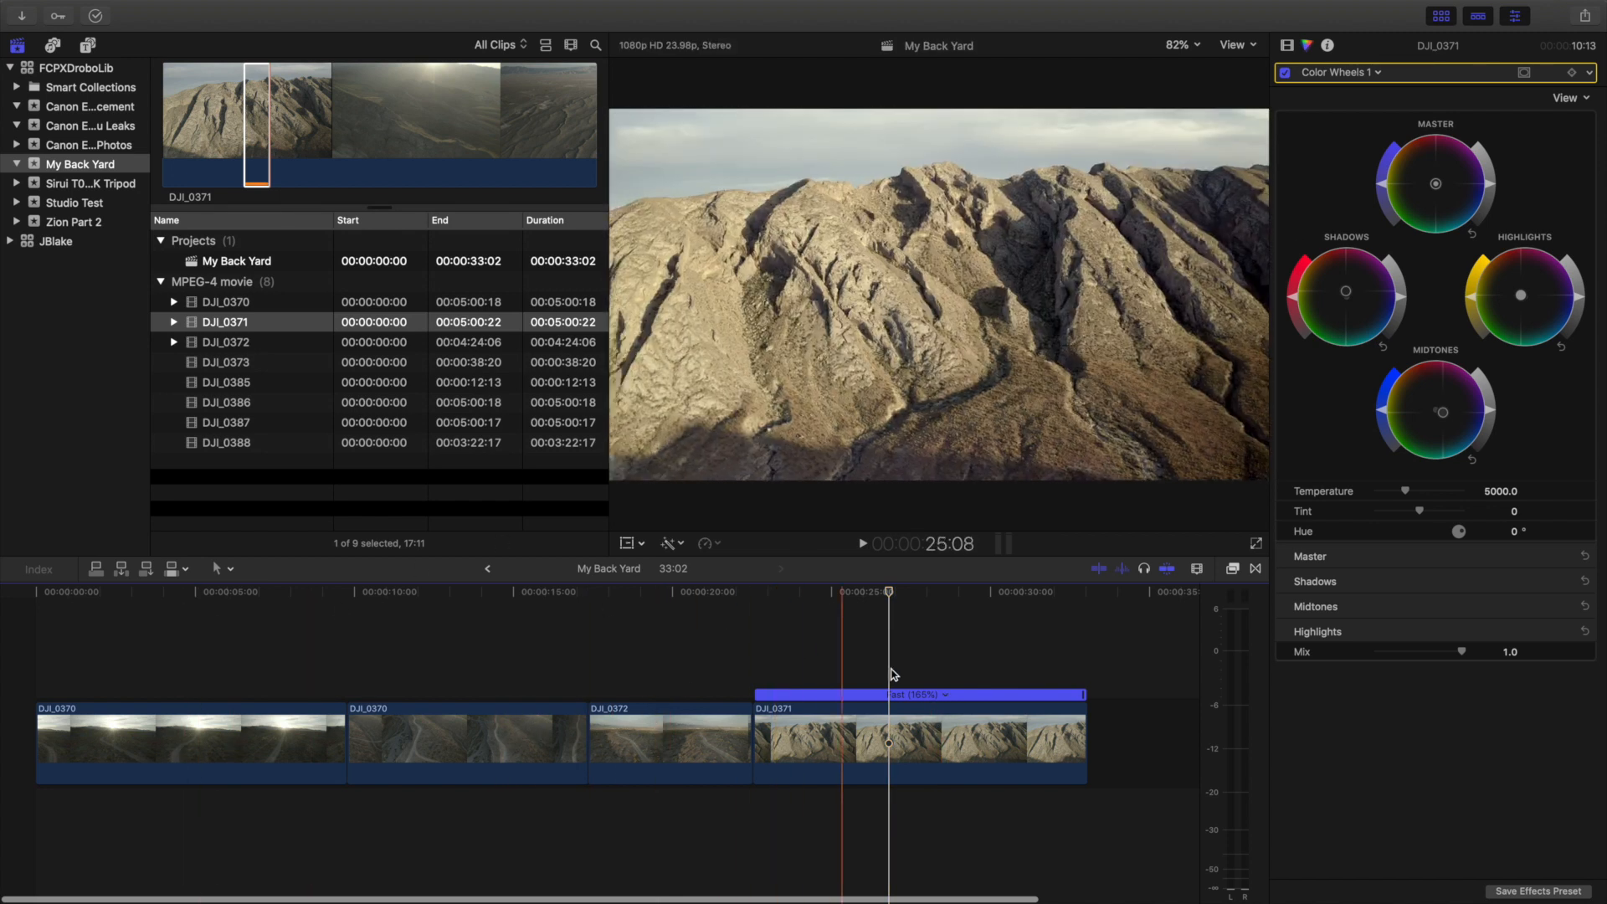
# Copy the DJI_0371 timeline clip, open Paste Attributes for the DJI_0372 clip, and look through the attributes offered
pyautogui.click(1036, 737)
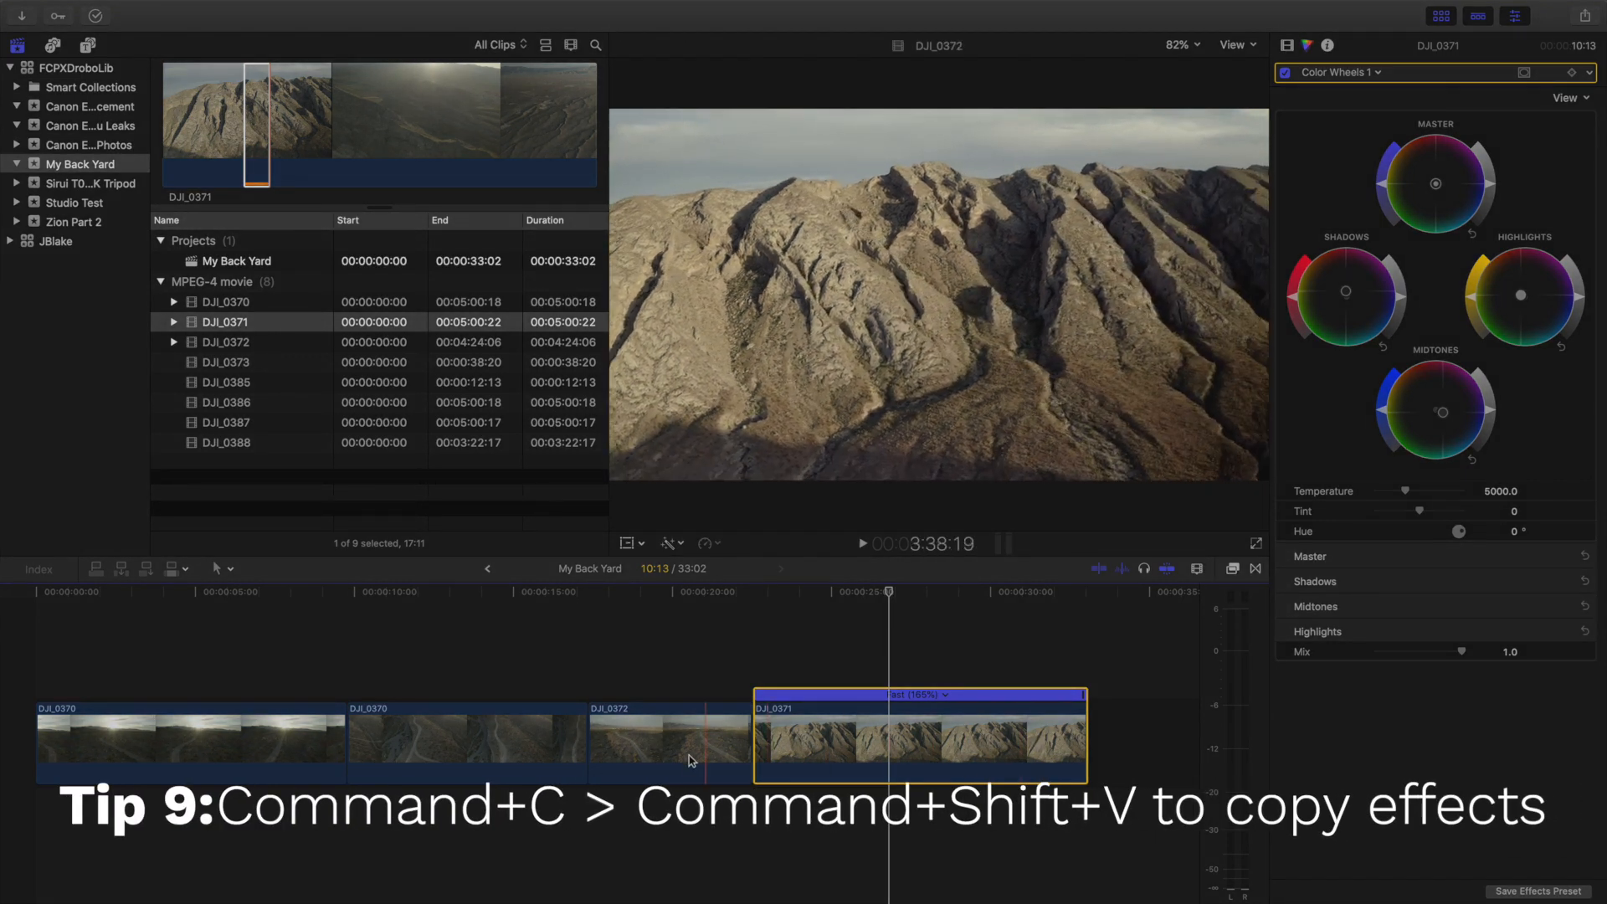
pyautogui.click(675, 658)
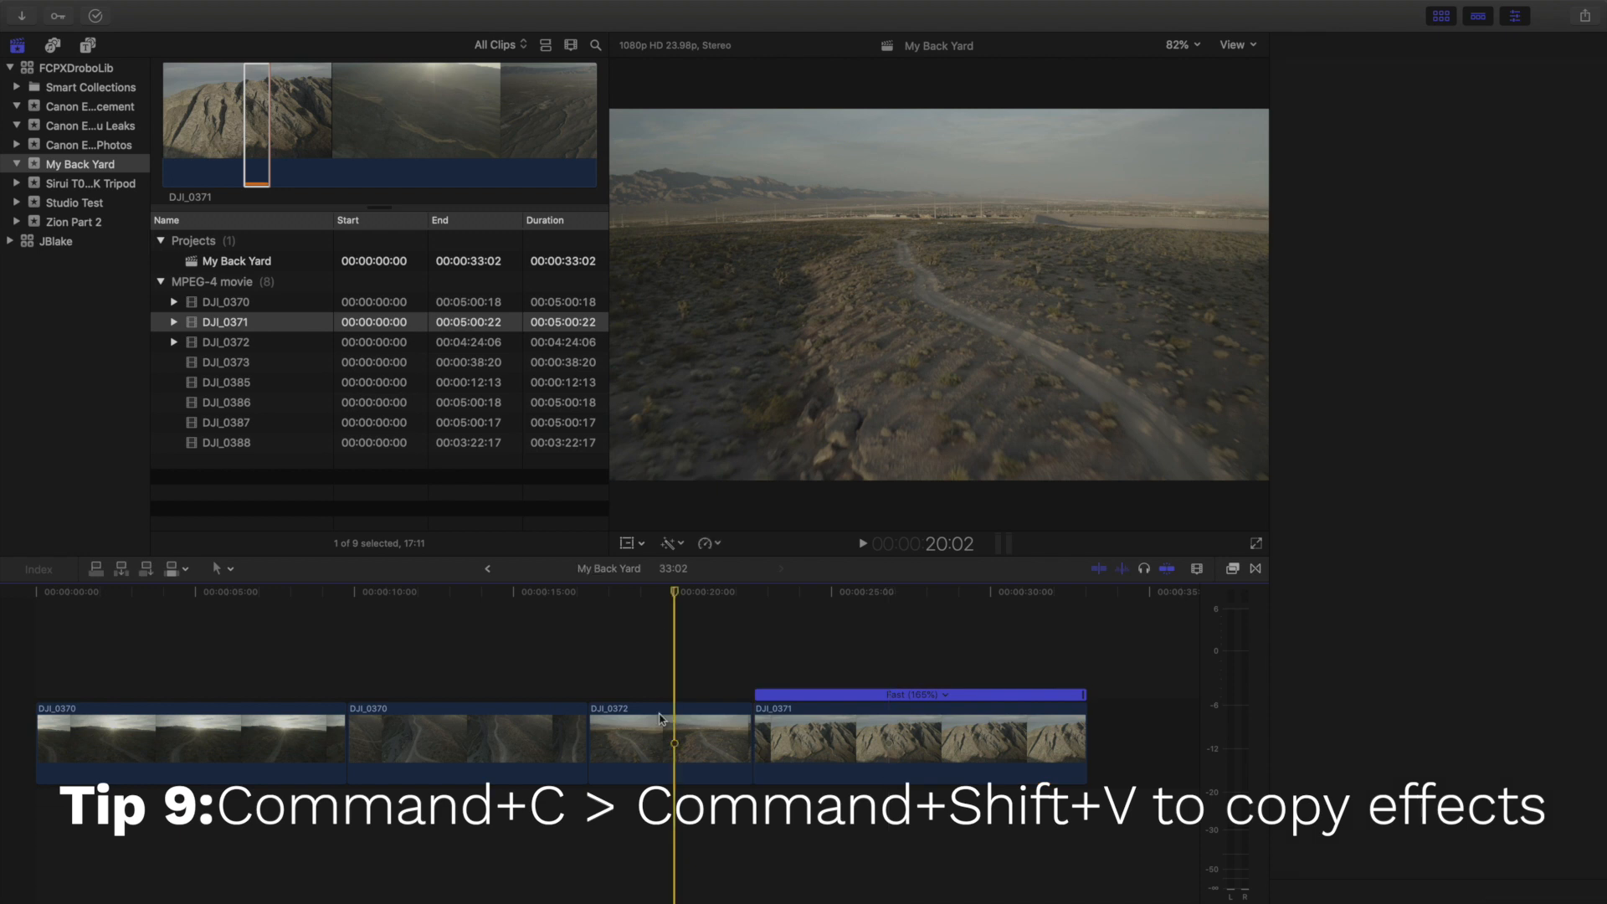
pyautogui.click(653, 734)
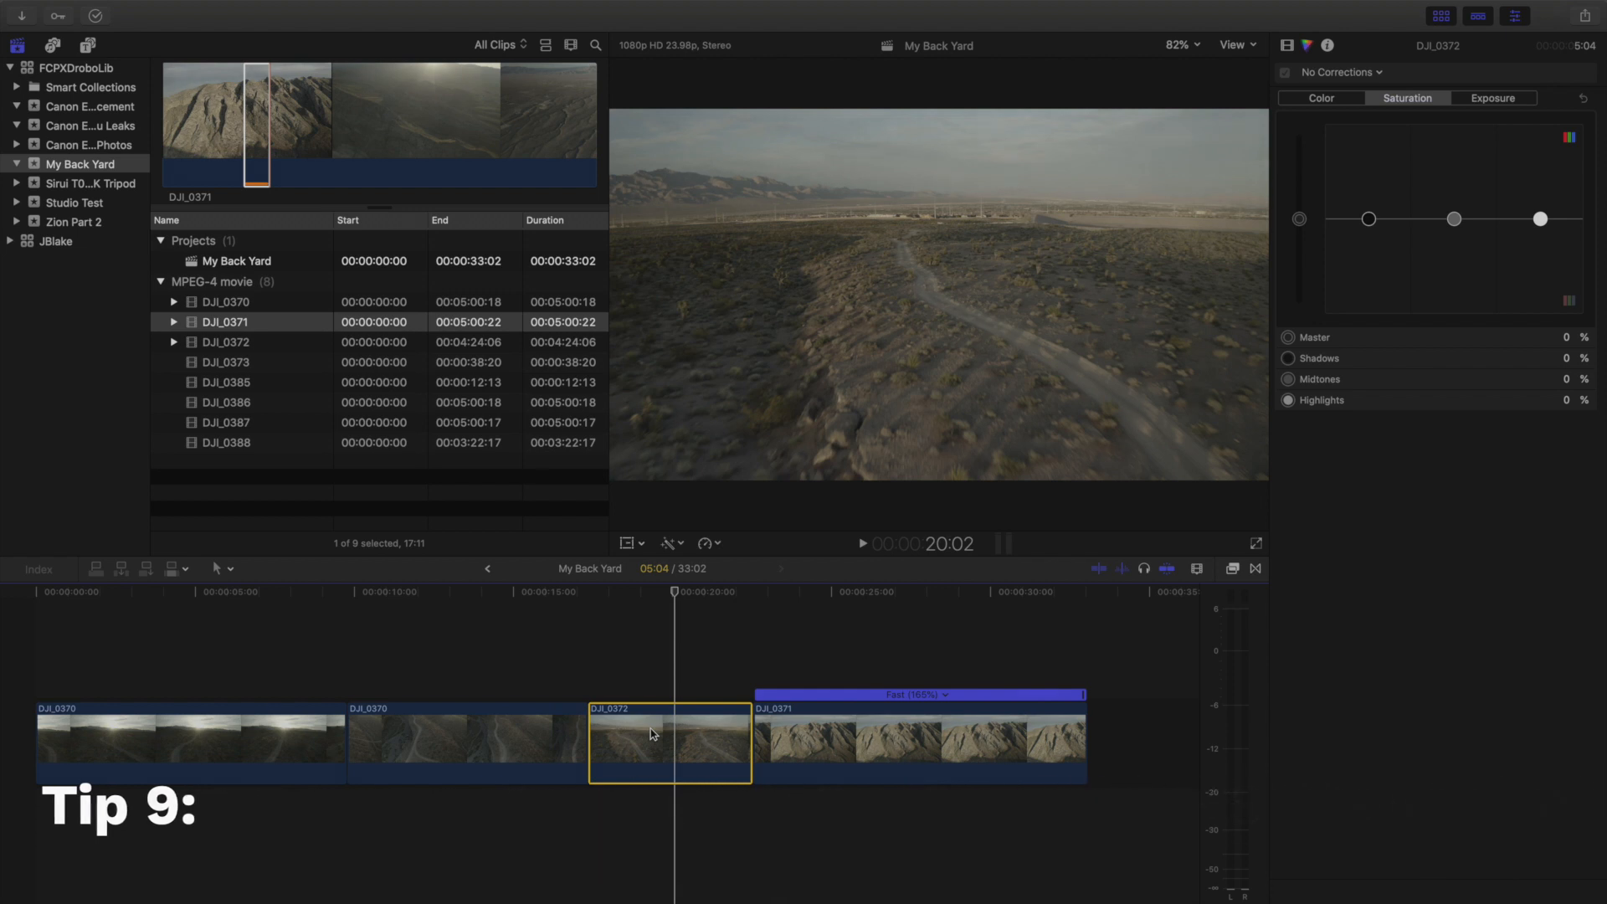
pyautogui.press('super+shift+v')
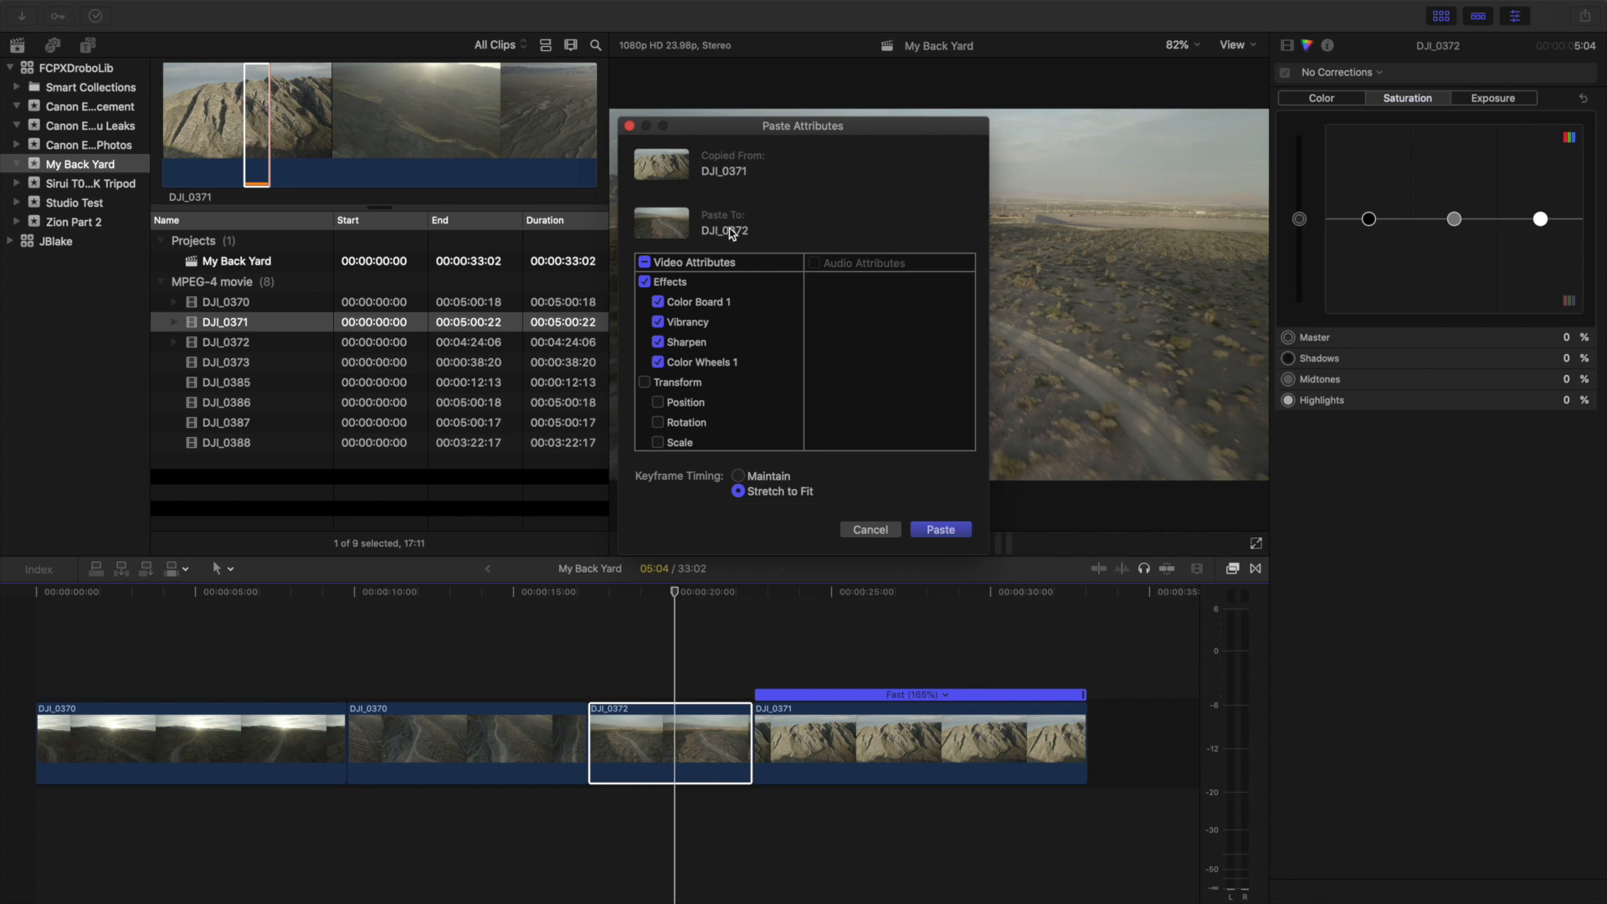
pyautogui.scroll(-5, 740, 375)
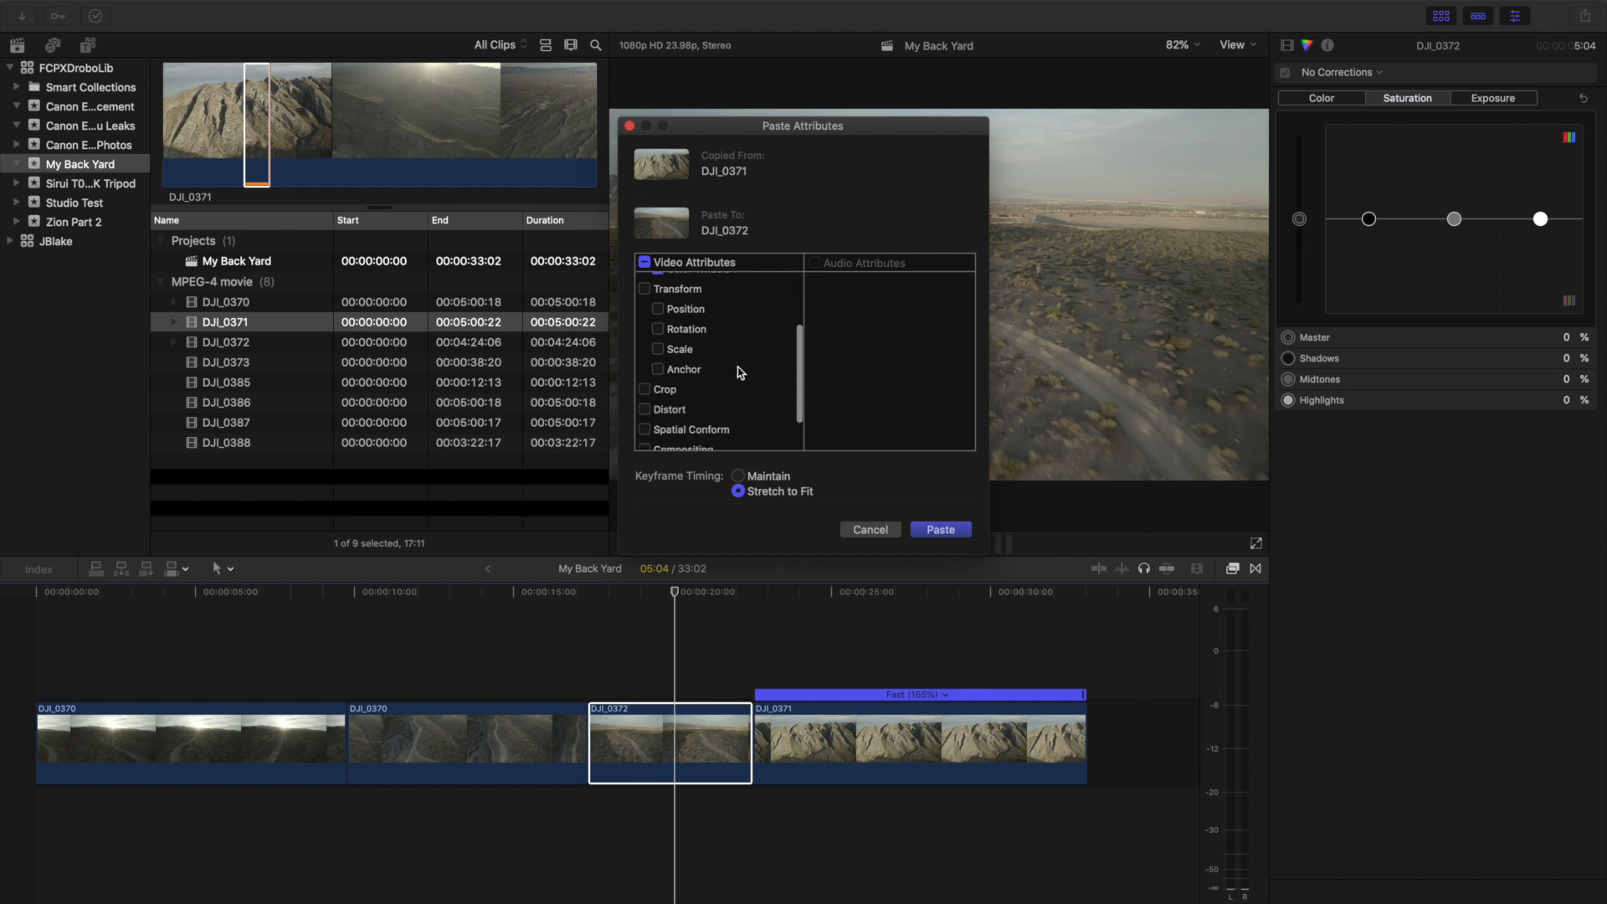
pyautogui.scroll(5, 740, 375)
pyautogui.scroll(-1, 740, 375)
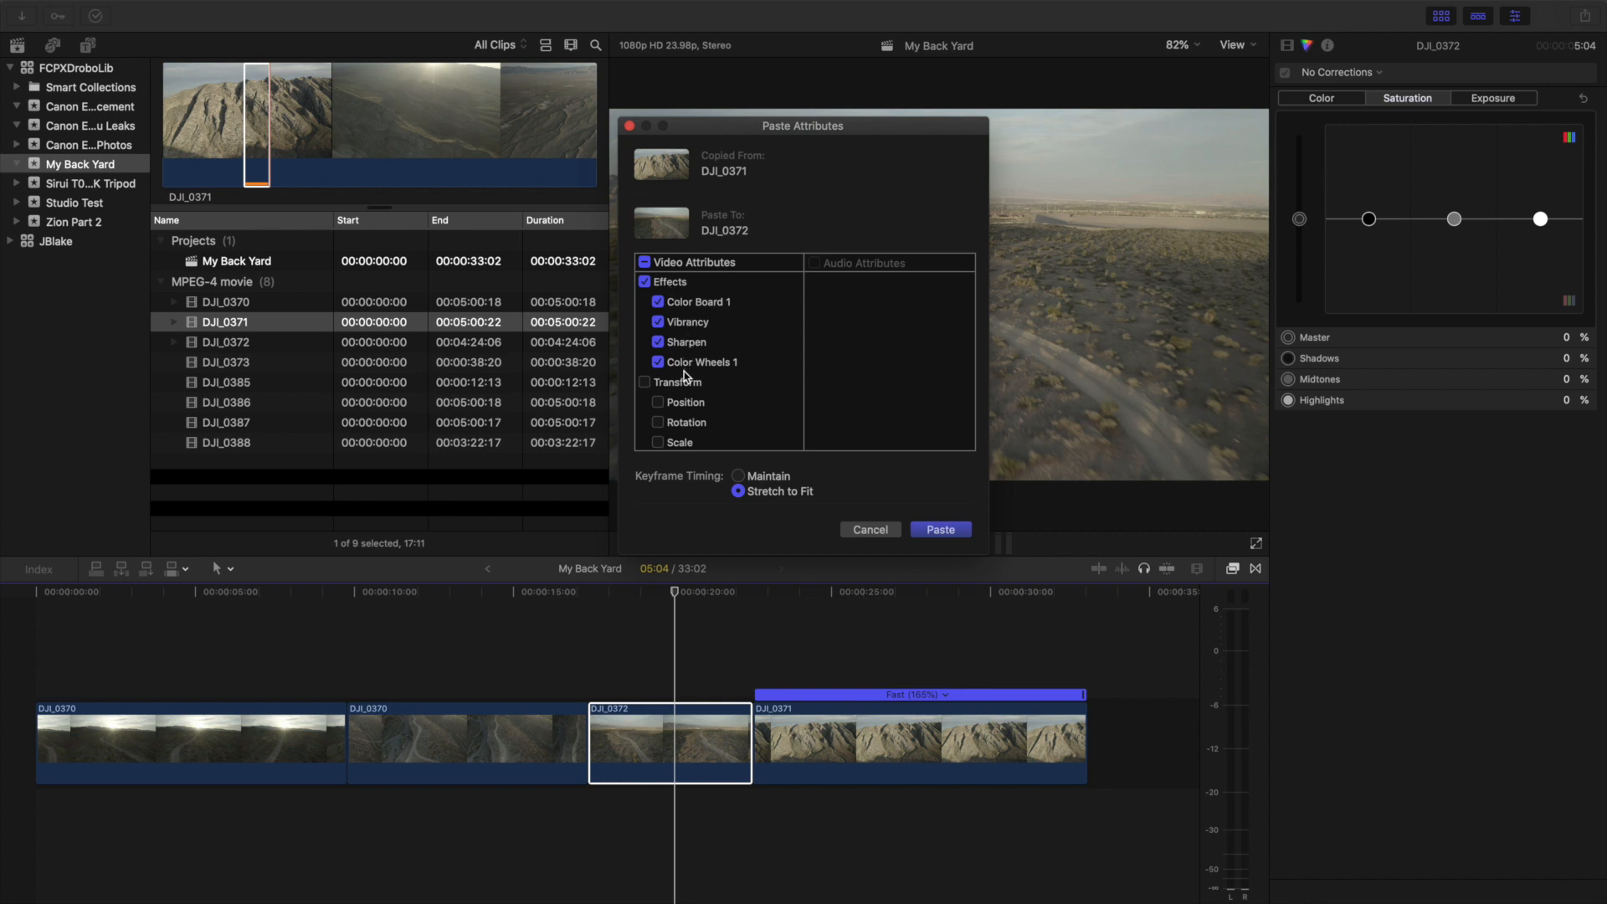
pyautogui.scroll(-3, 680, 349)
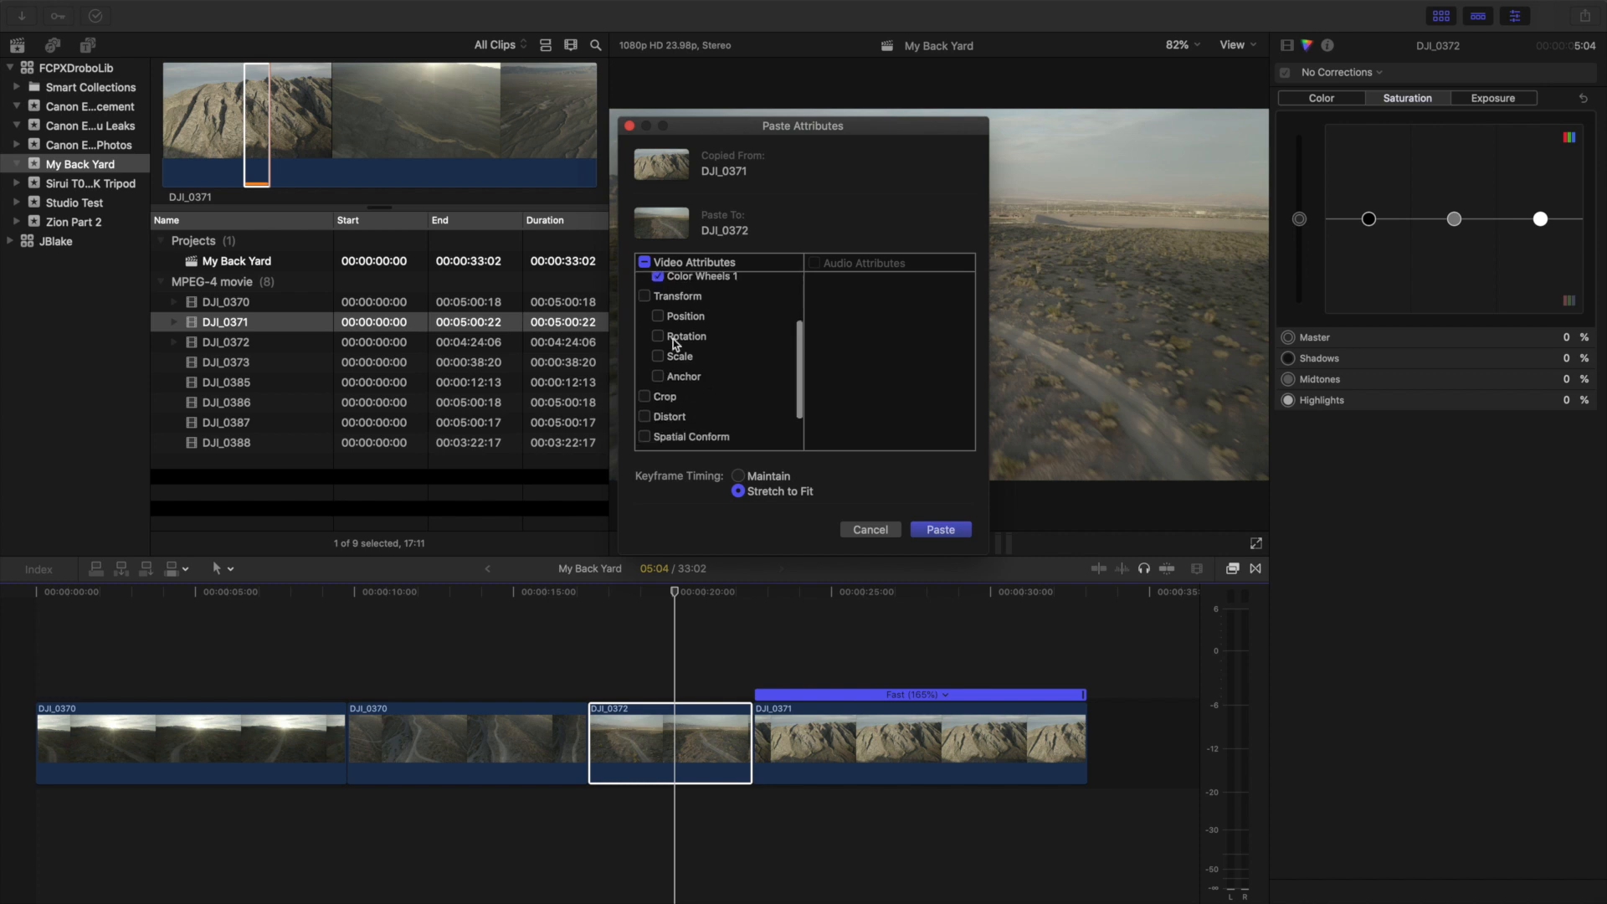